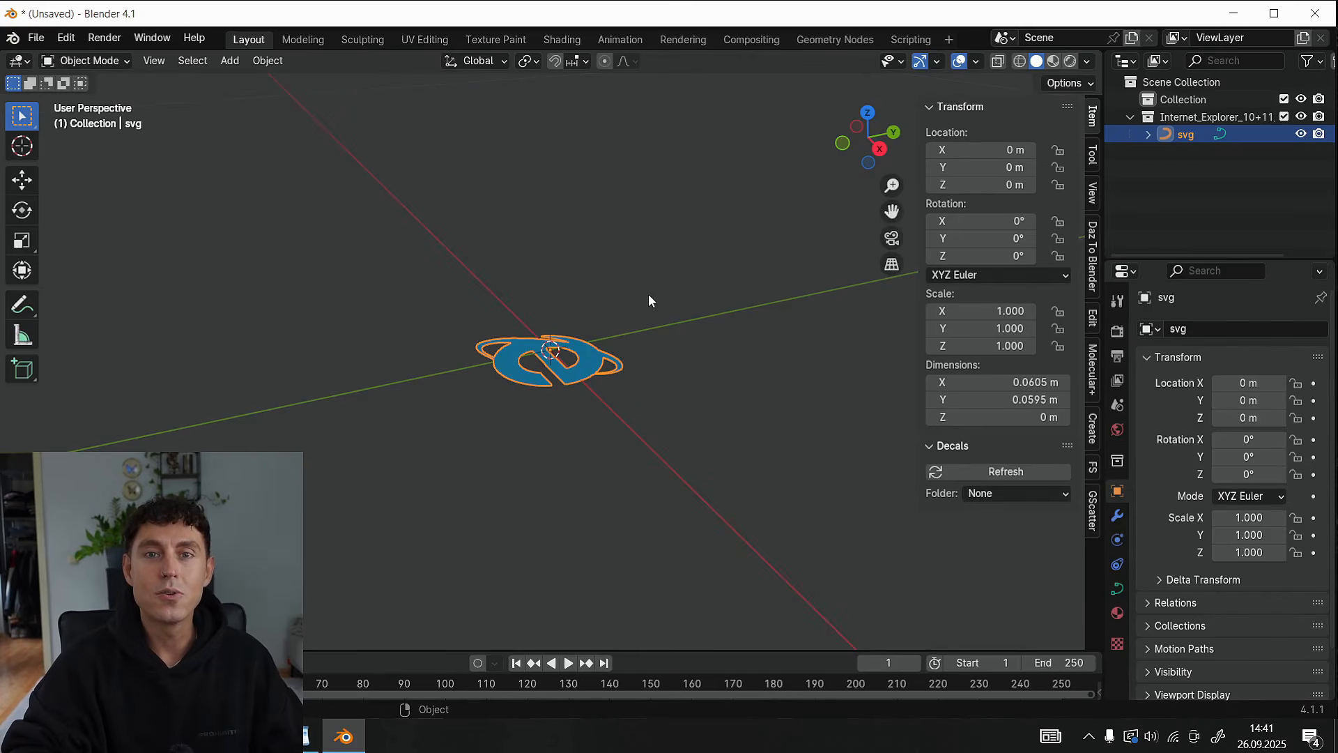
Stand the imported logo curve upright by setting its X rotation to 90°
scroll(601, 352, up, 4)
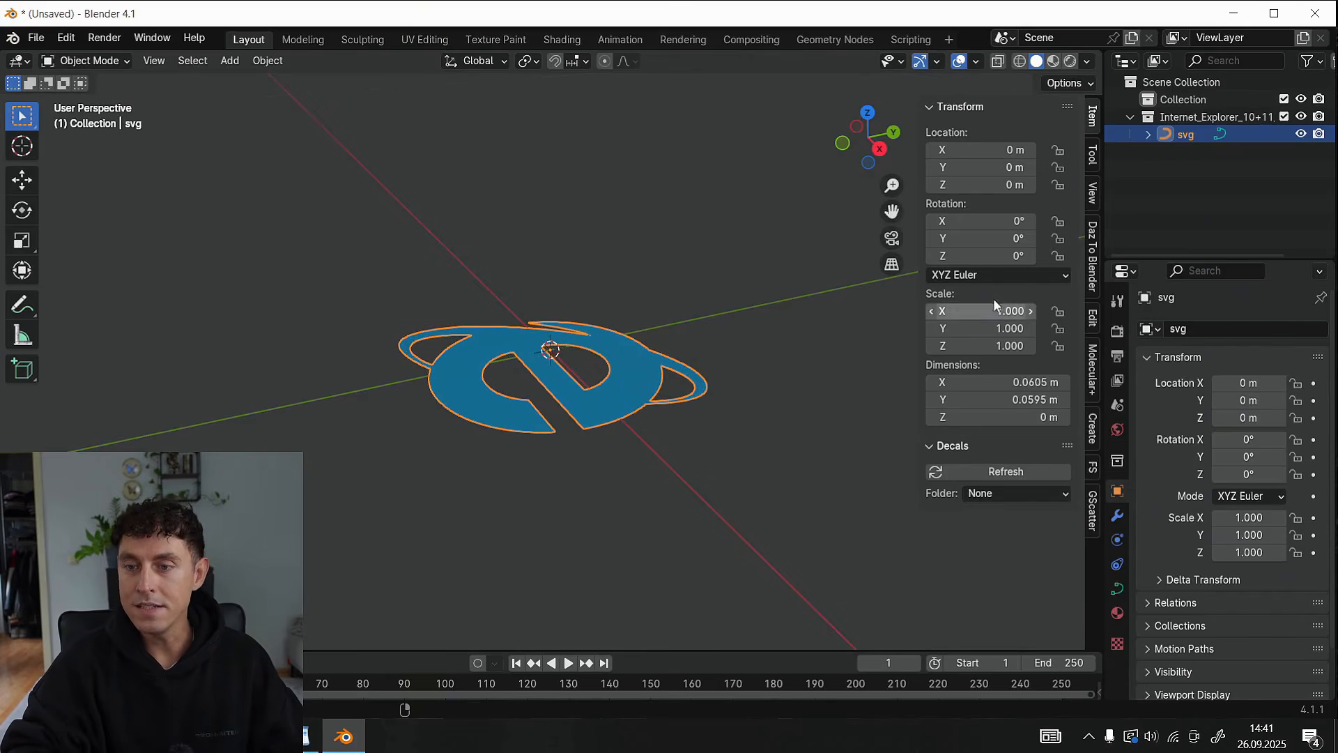
click(1013, 222)
text(90)
key(Return)
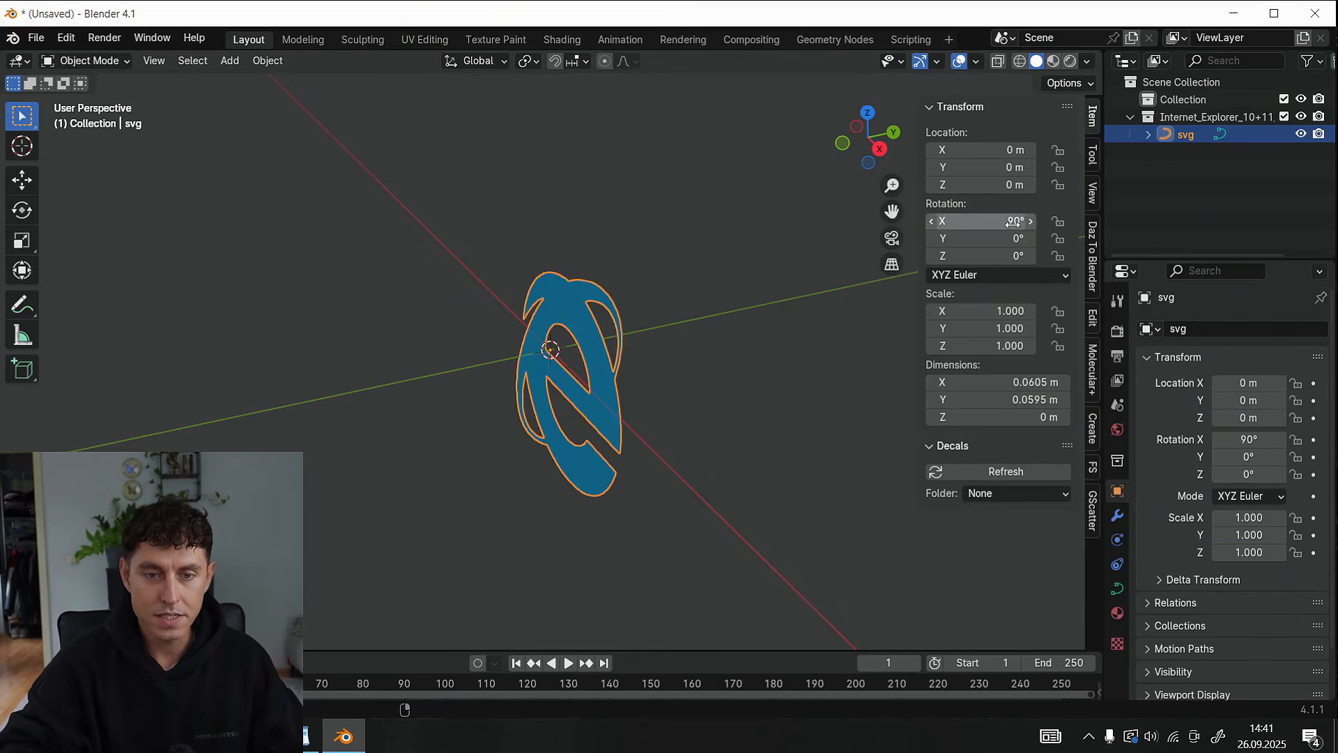
click(879, 148)
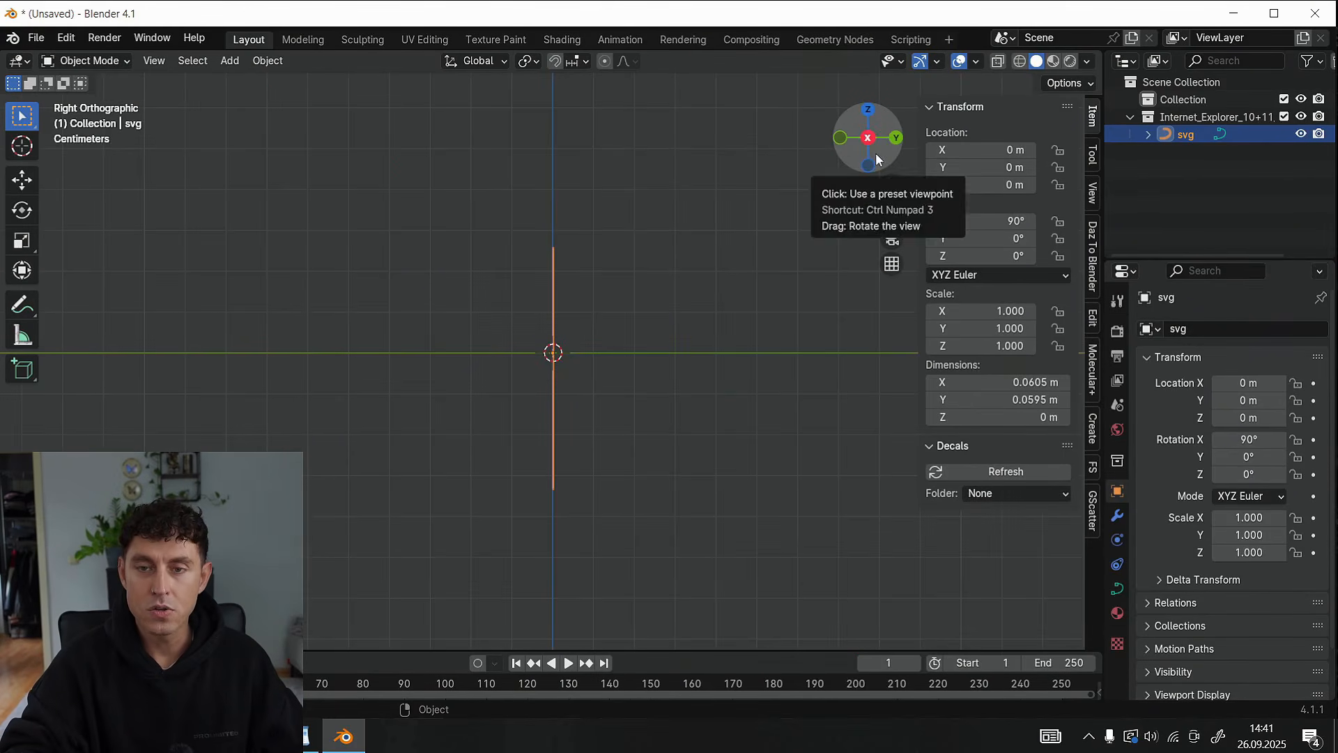
click(842, 141)
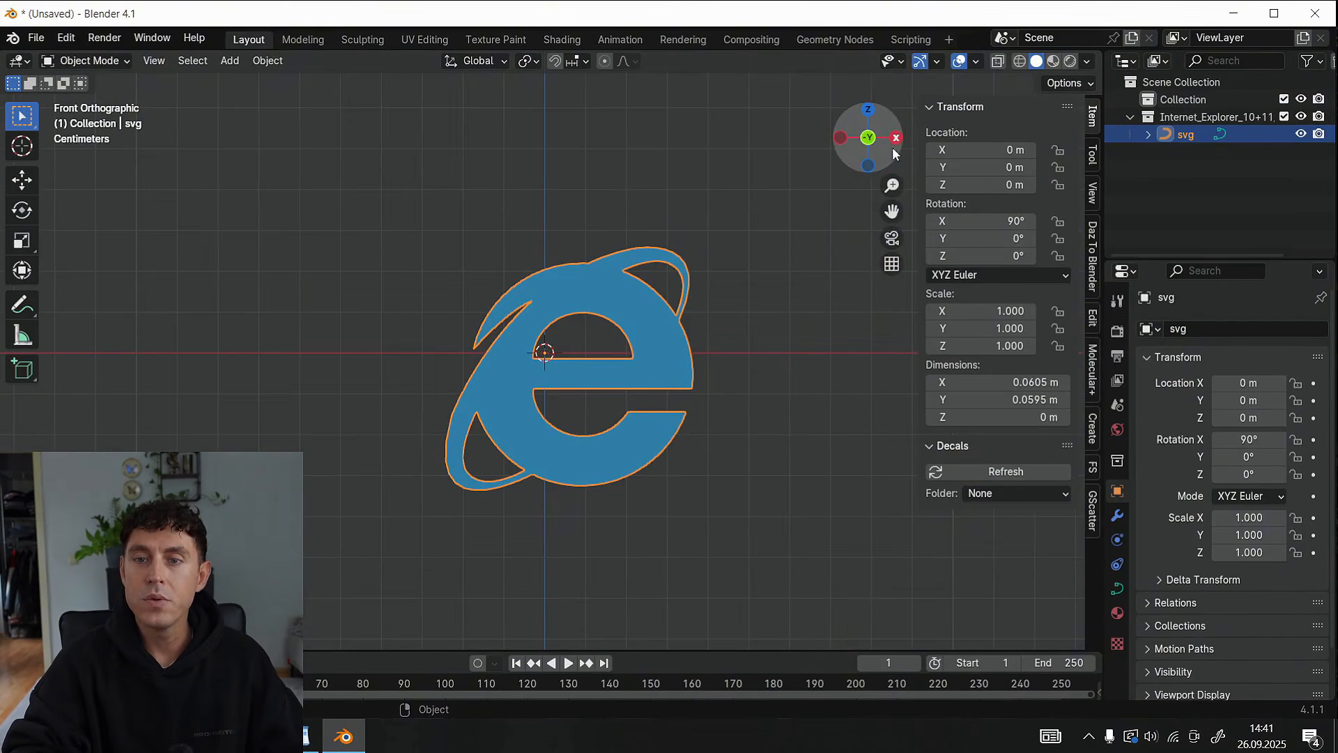
Extrude the logo curve by 0.005 m in its geometry settings to give it thickness
drag(879, 150, 920, 152)
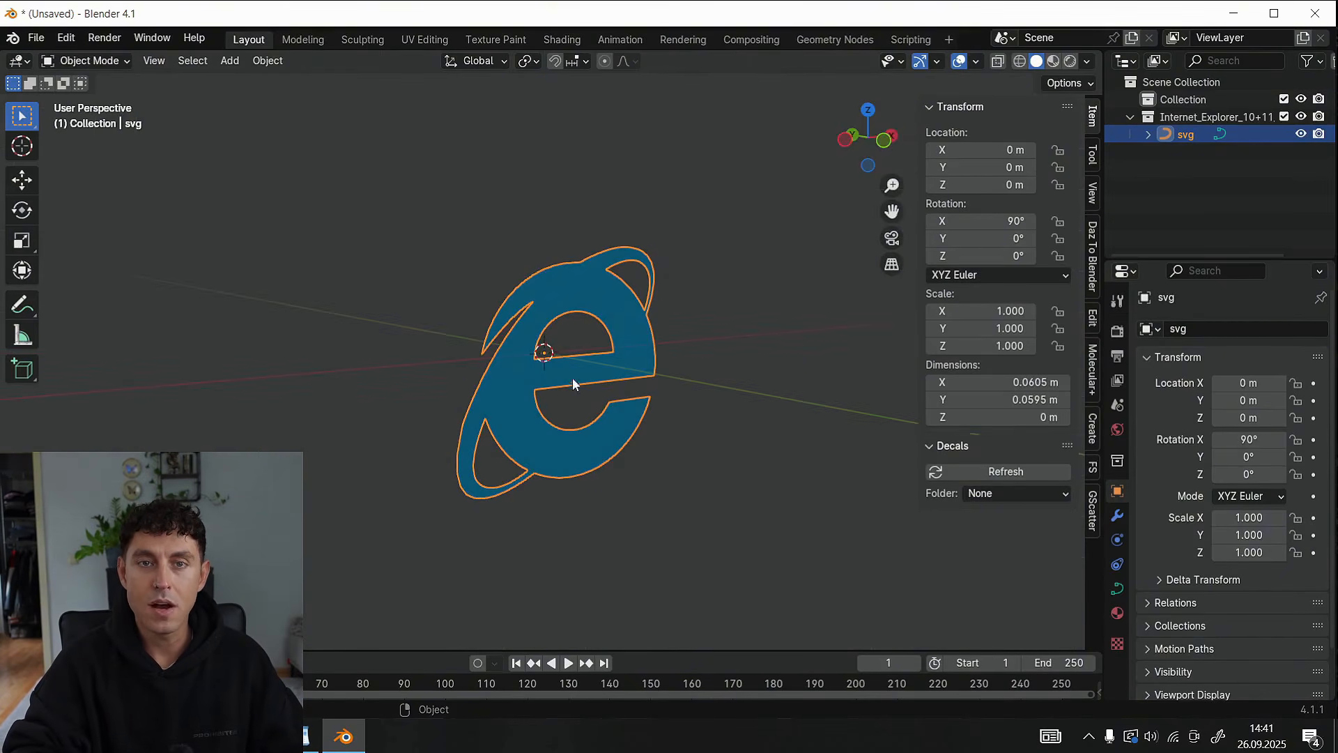
click(1119, 590)
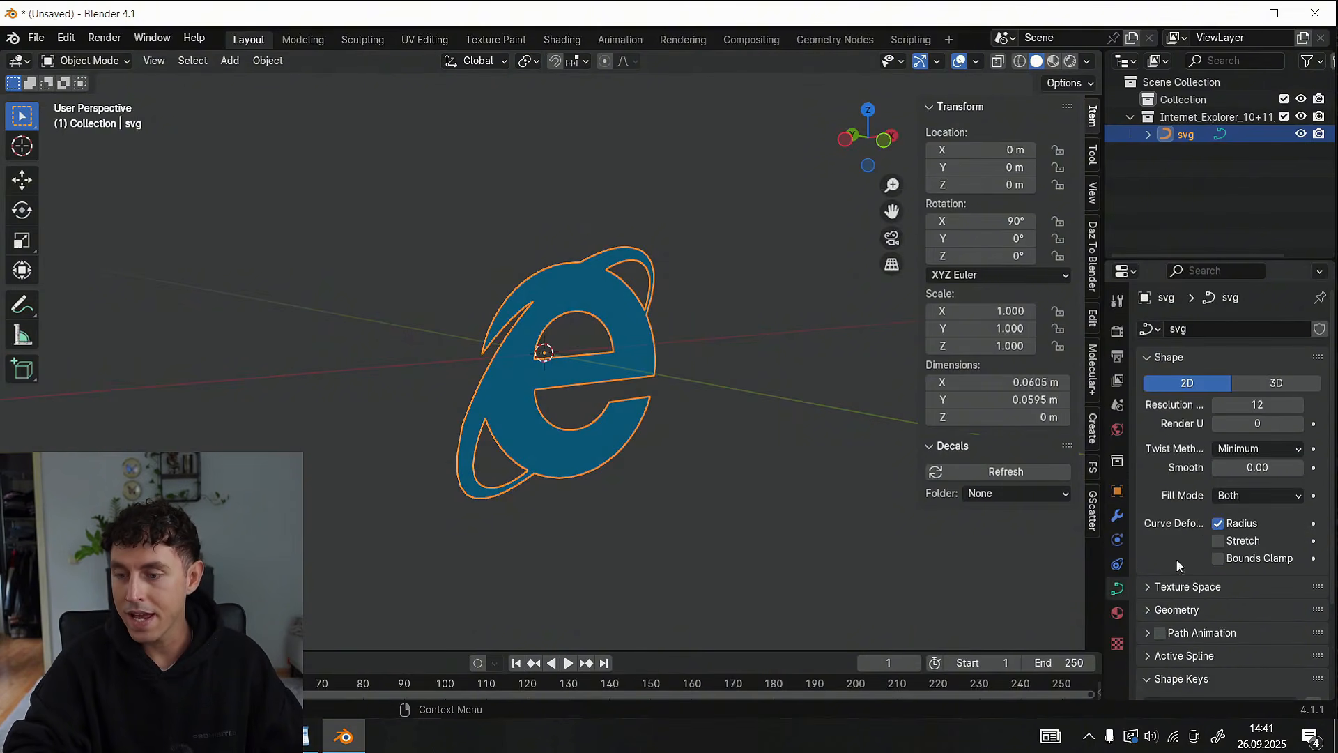
click(1176, 577)
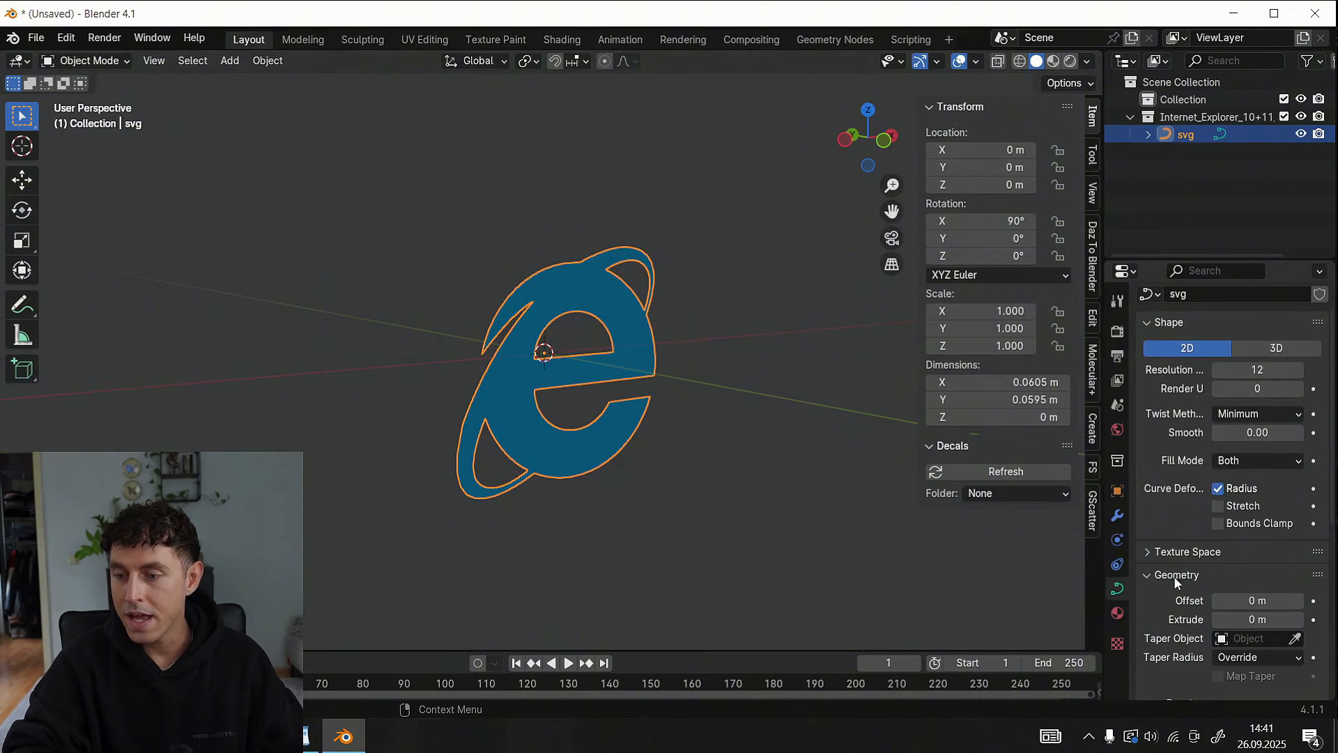
click(1239, 618)
text(0.005)
key(Return)
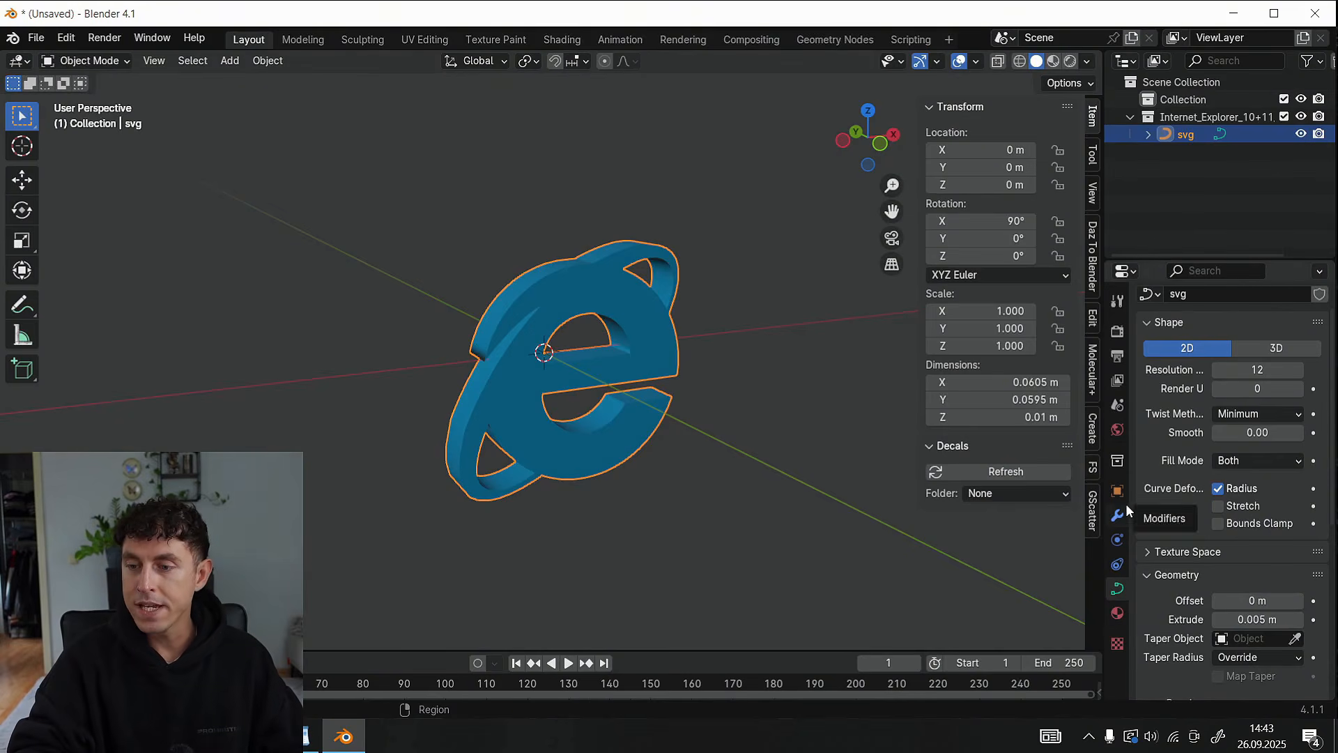
Add a Remesh modifier to the extruded logo curve
click(1118, 515)
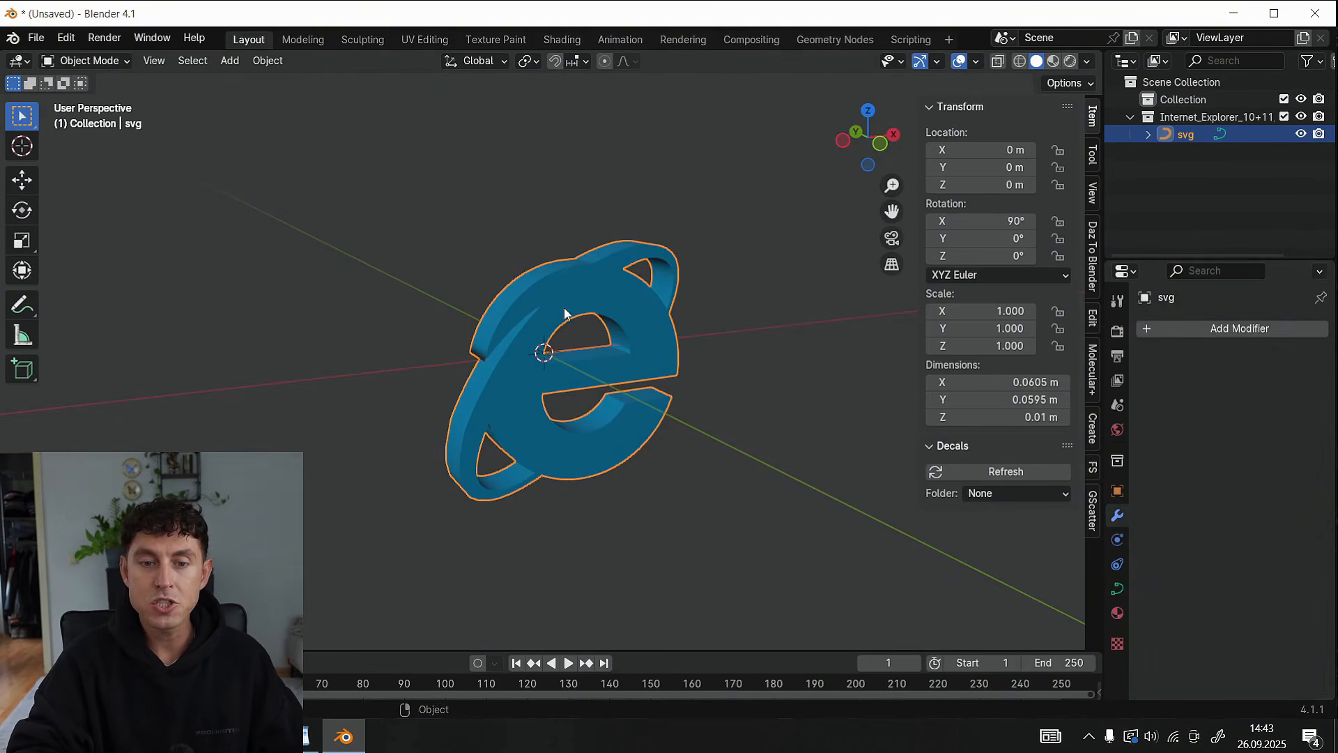
click(1169, 331)
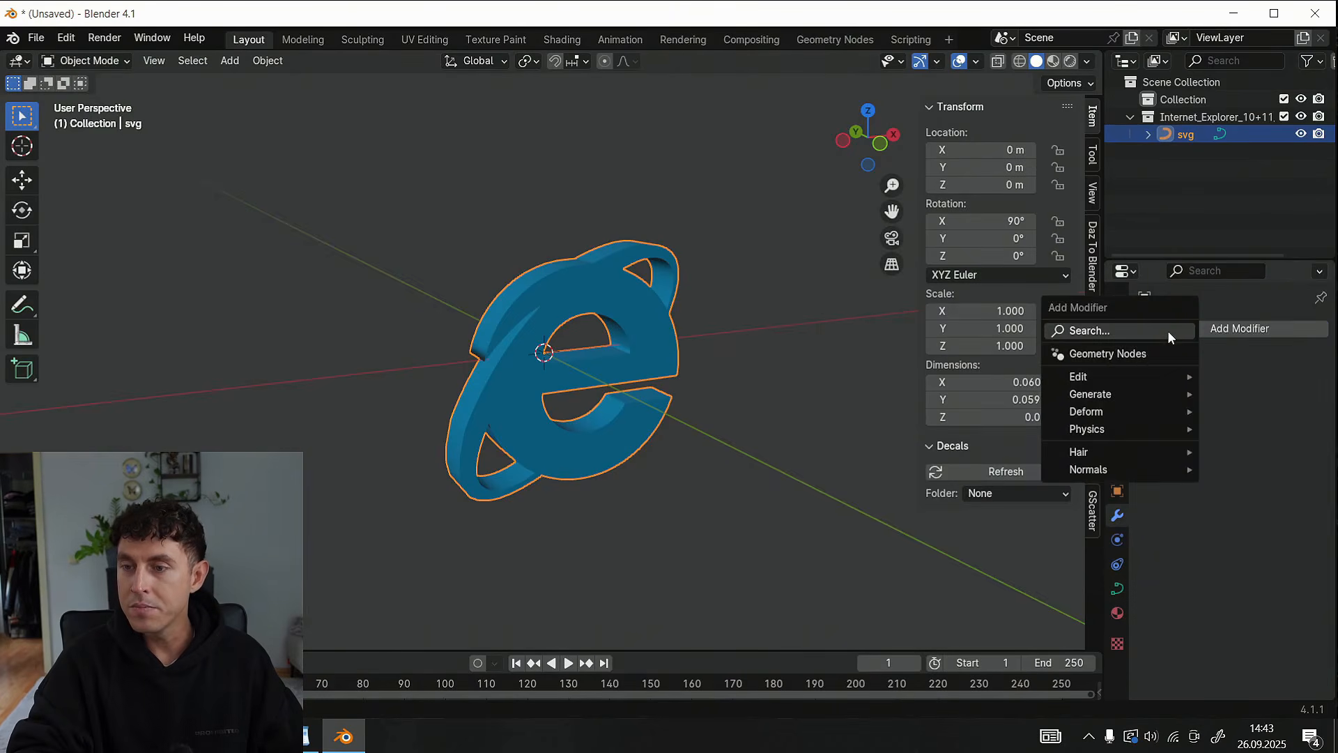
mouse_move(1133, 395)
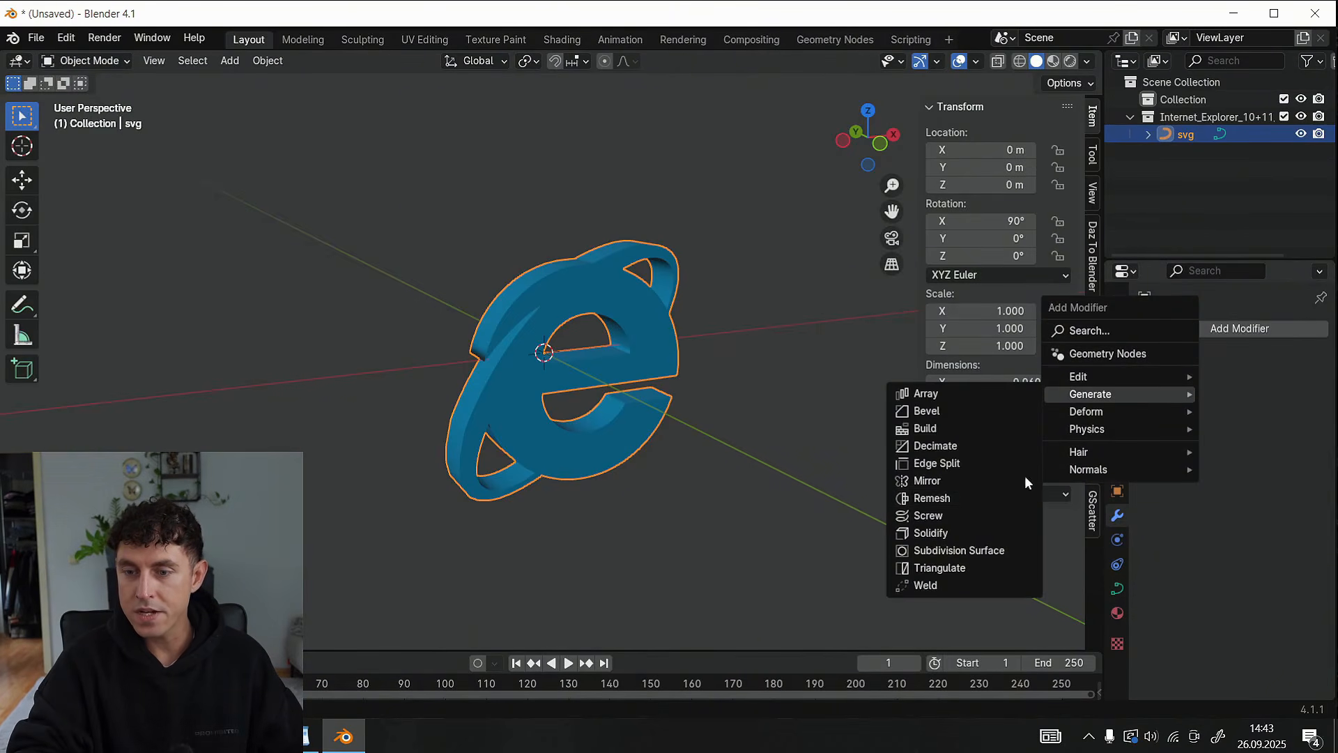
click(990, 497)
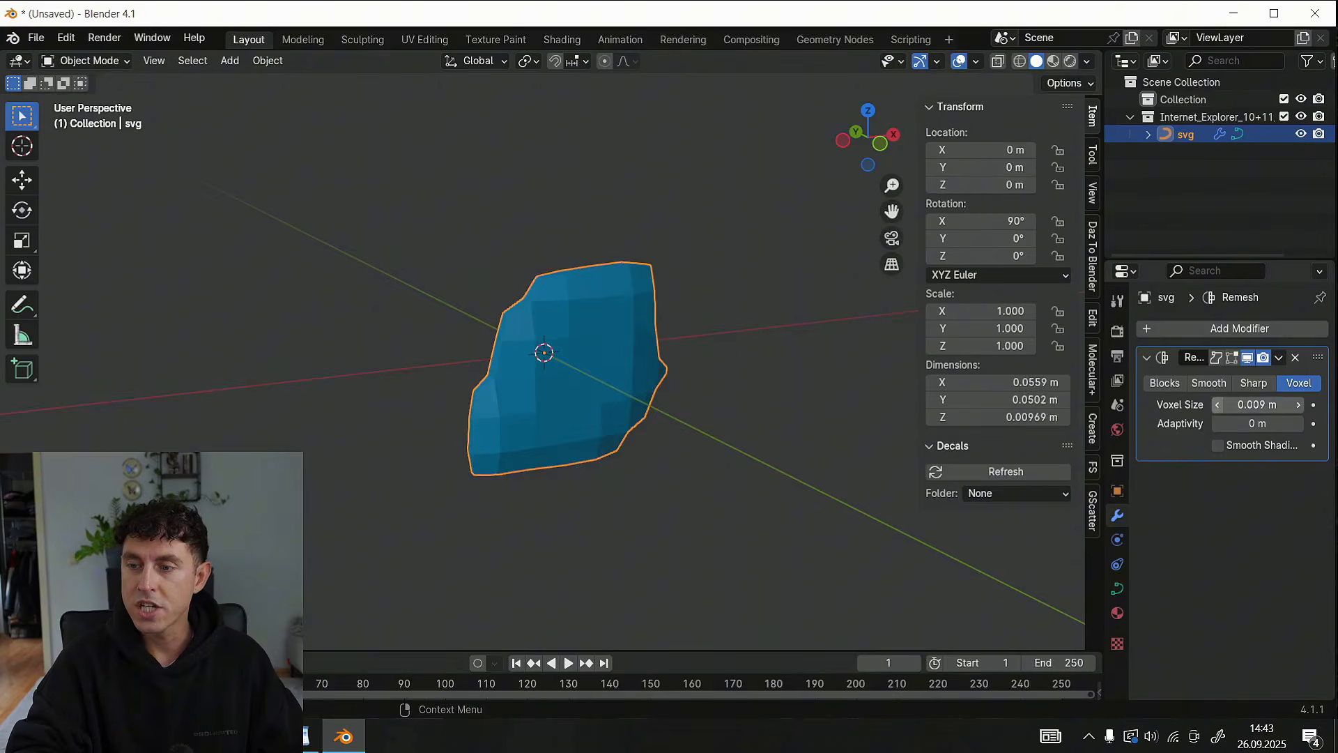
Set the Remesh modifier's voxel size to 0.0003 m and enable its smooth shading
click(1215, 406)
click(1214, 406)
click(1215, 405)
click(1215, 406)
click(1214, 406)
click(1214, 406)
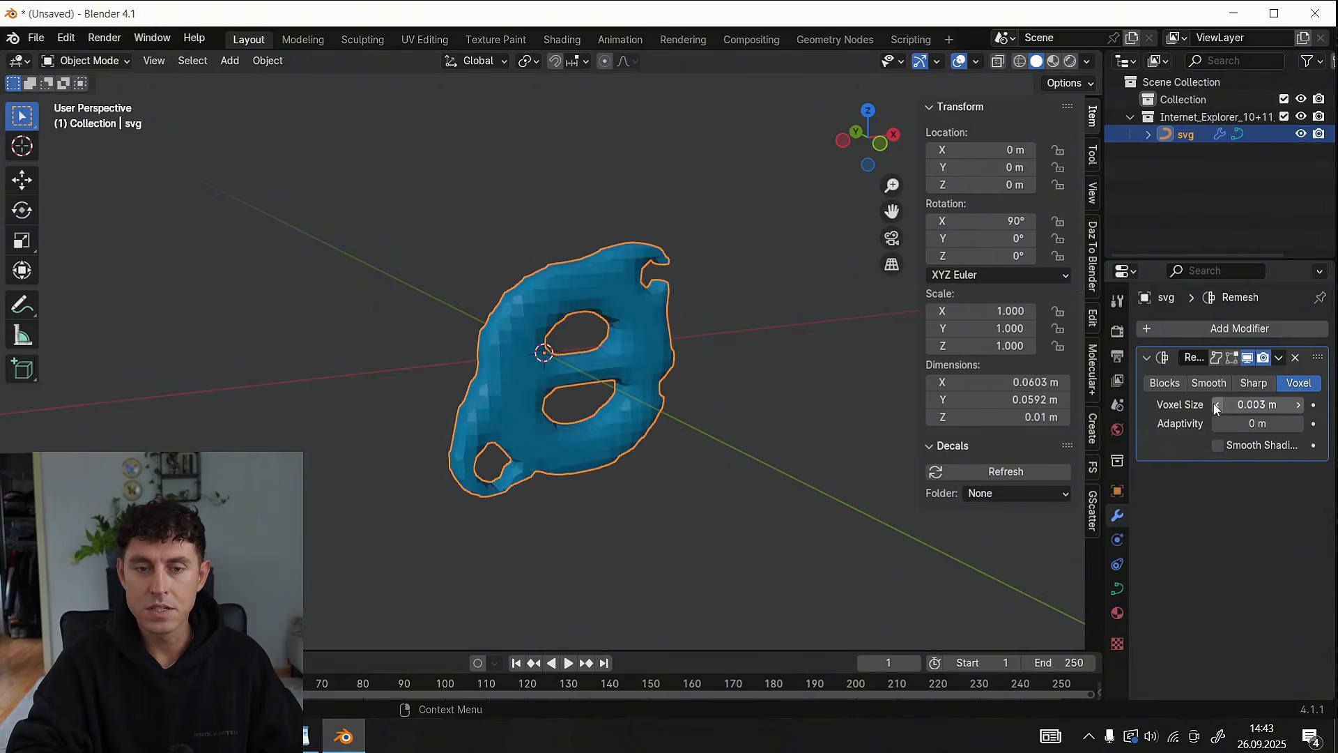
click(1214, 406)
click(1215, 405)
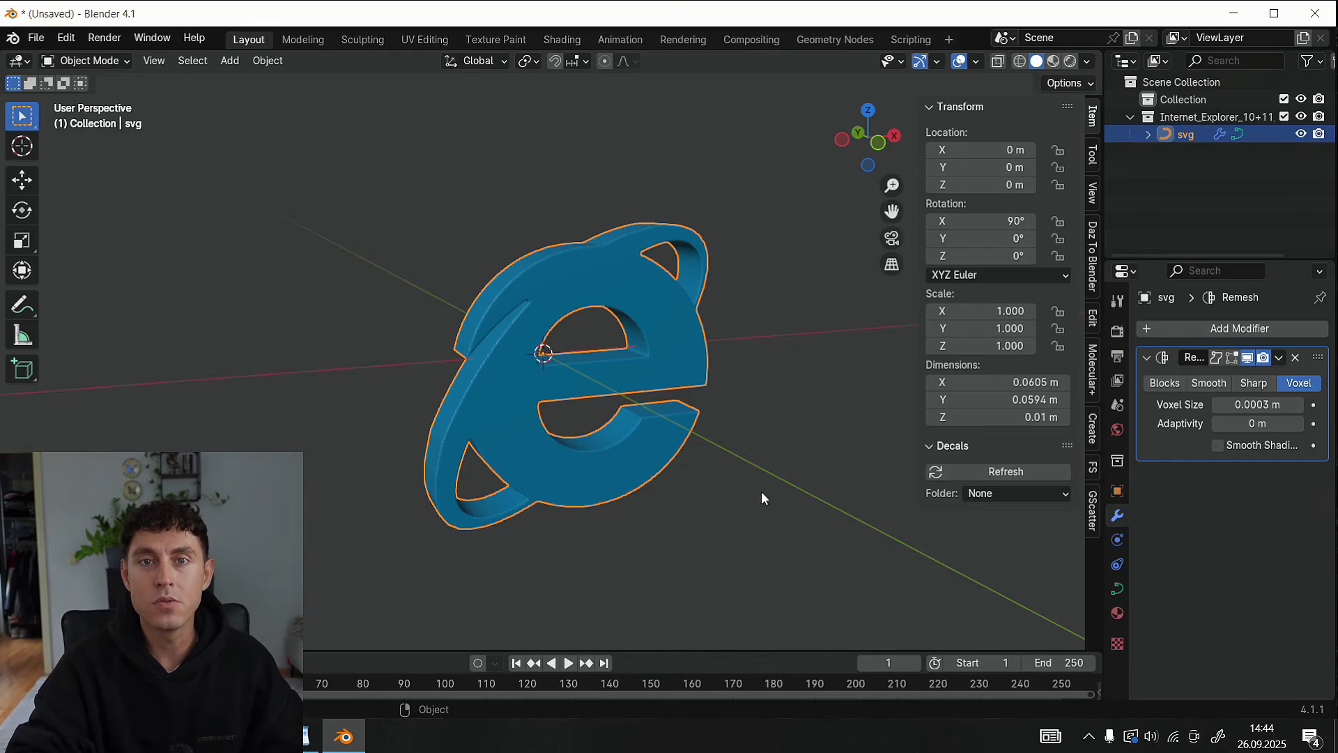
drag(876, 138, 869, 137)
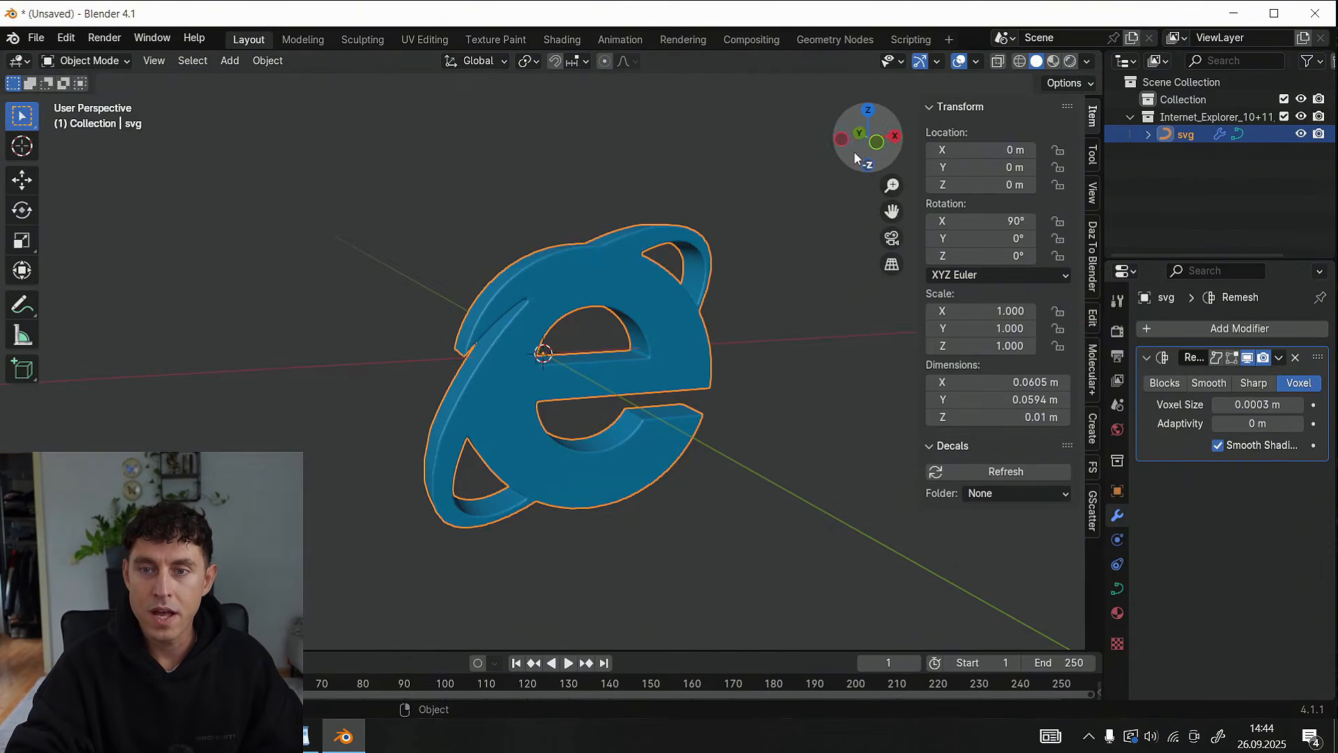
Convert the remeshed logo curve to a mesh
mouse_move(868, 139)
mouse_down()
mouse_move(888, 140)
mouse_move(857, 147)
mouse_up()
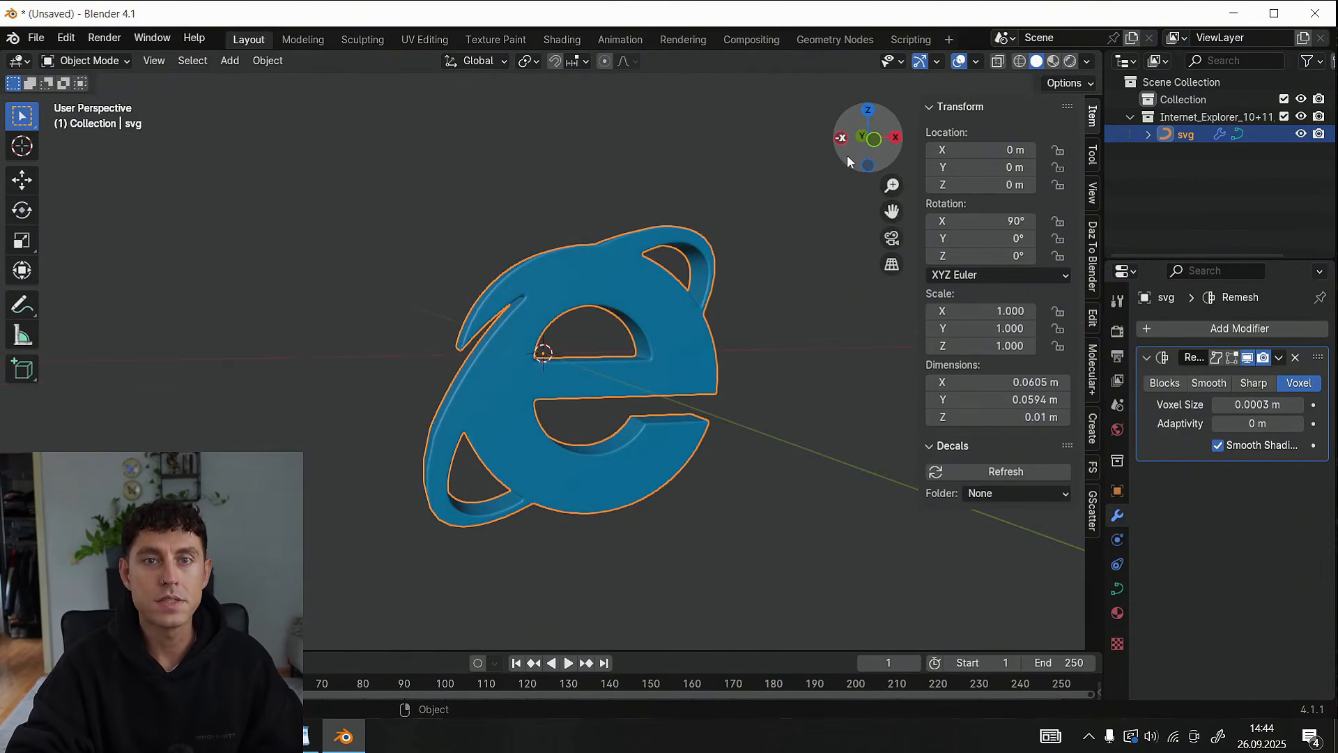
right_click(506, 383)
mouse_move(506, 382)
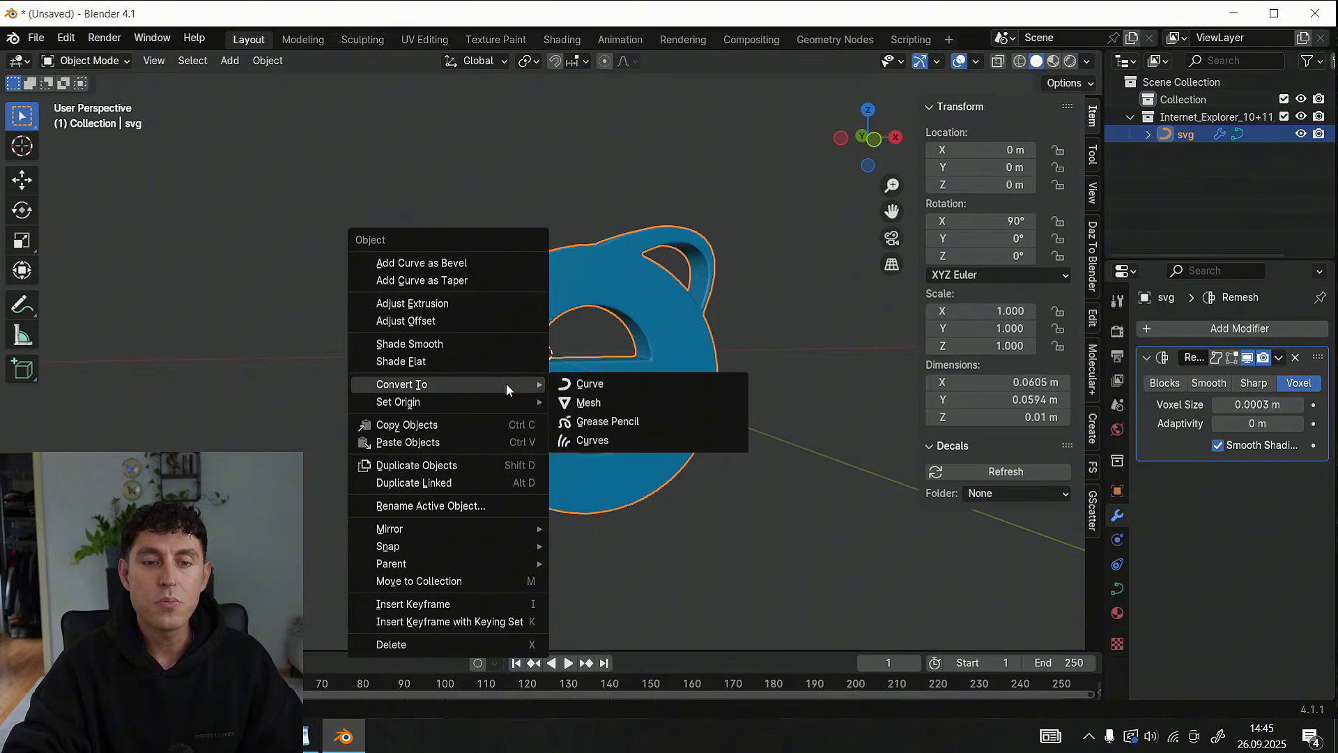
click(605, 402)
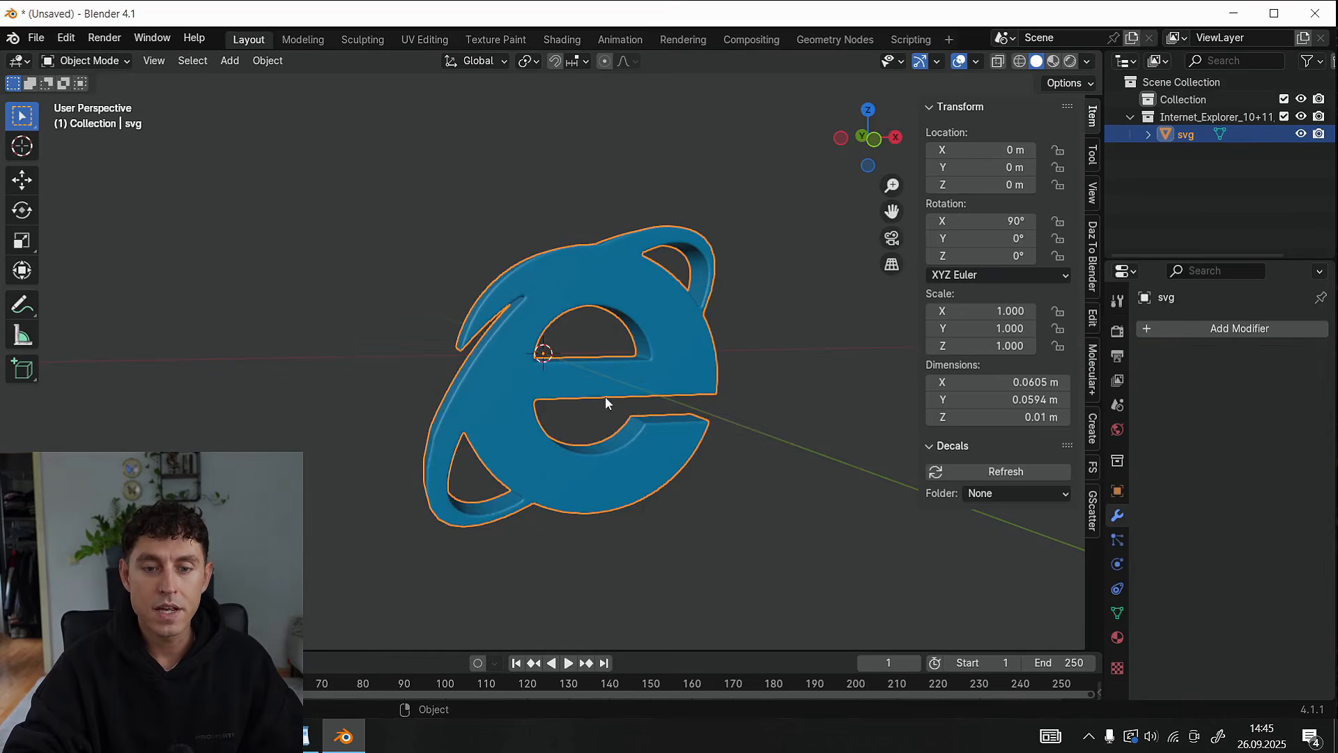
Enter Edit Mode on the logo mesh, switch to edge selection and select its sharp edges
drag(884, 140, 881, 146)
click(85, 61)
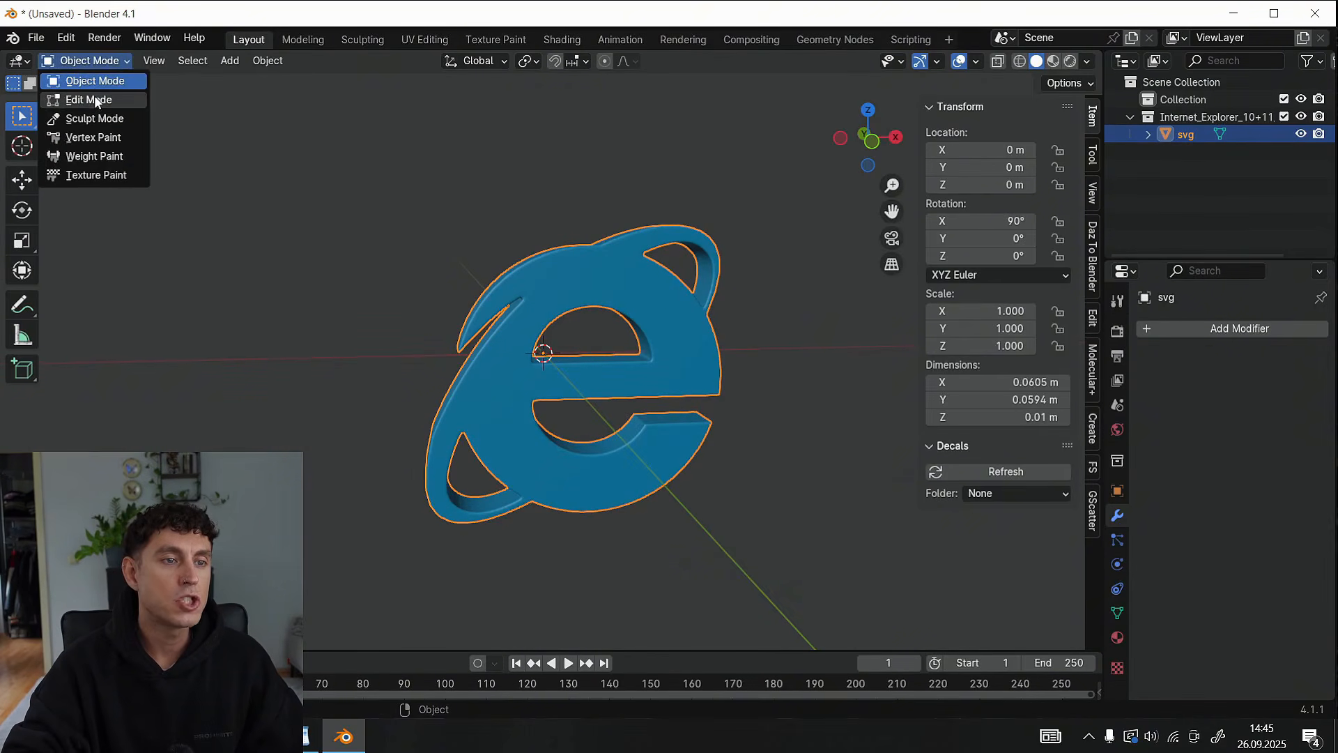
click(96, 101)
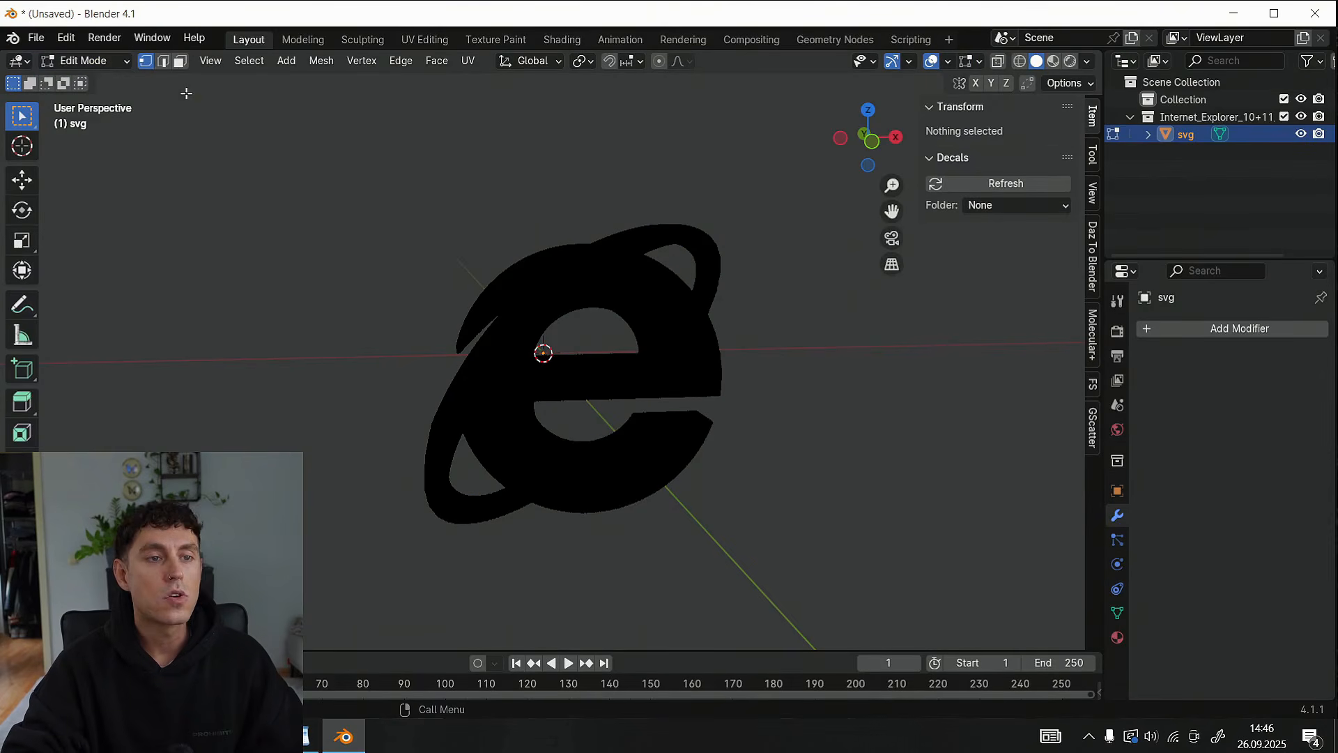
click(164, 63)
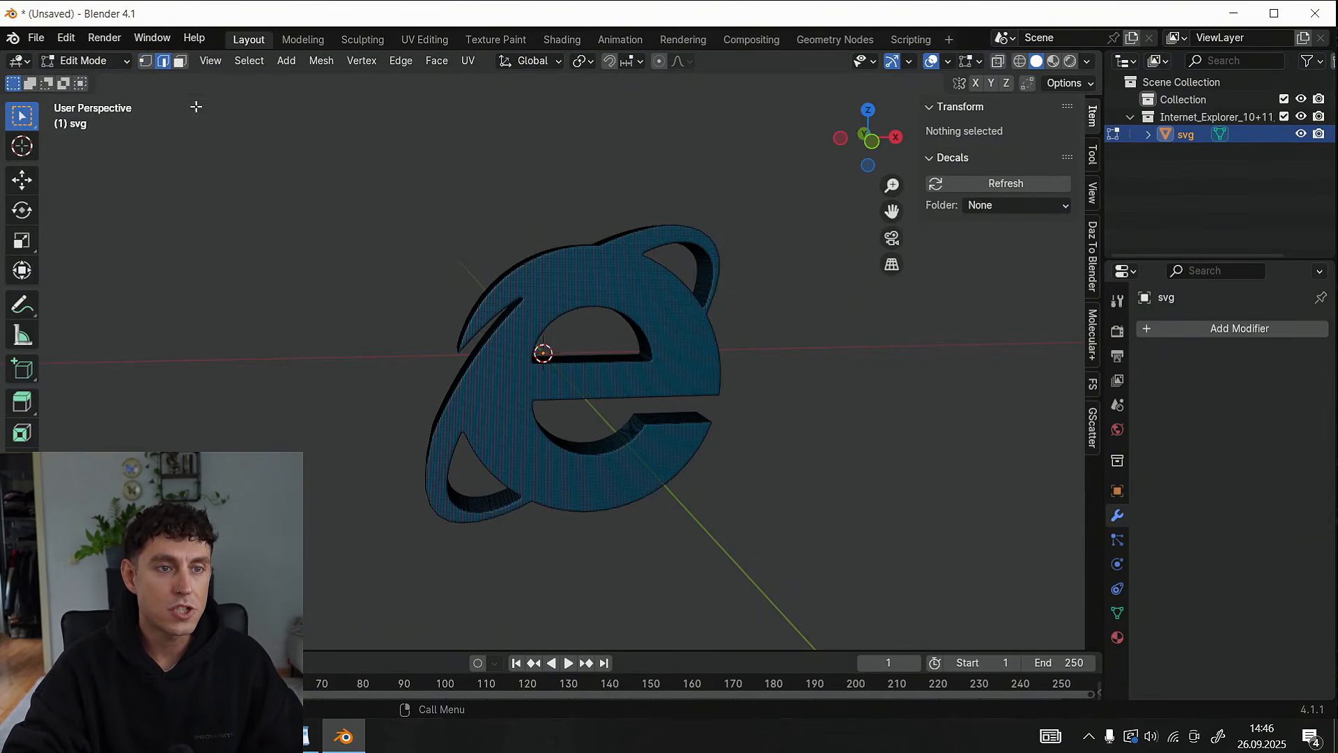
click(251, 62)
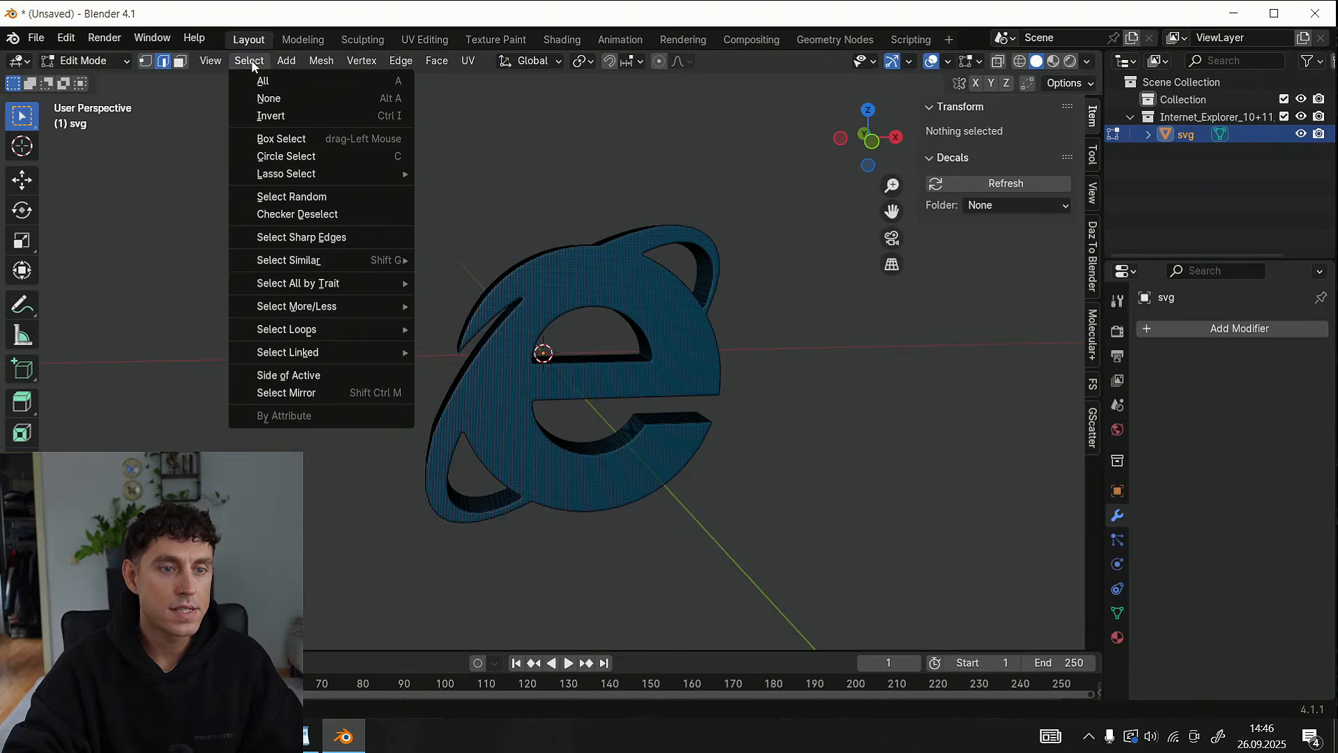
click(311, 233)
Create a vertex group for the selected sharp edges and return to Object Mode
drag(866, 132, 852, 144)
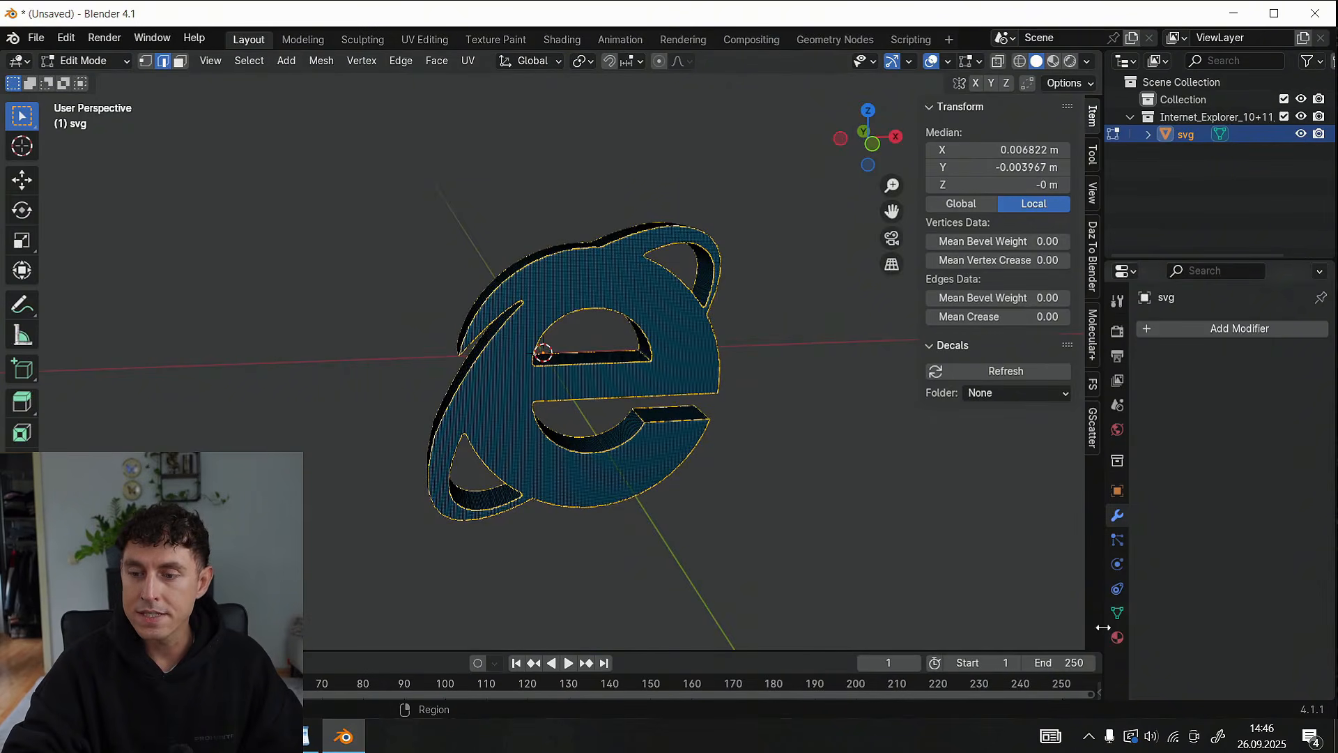
click(1117, 613)
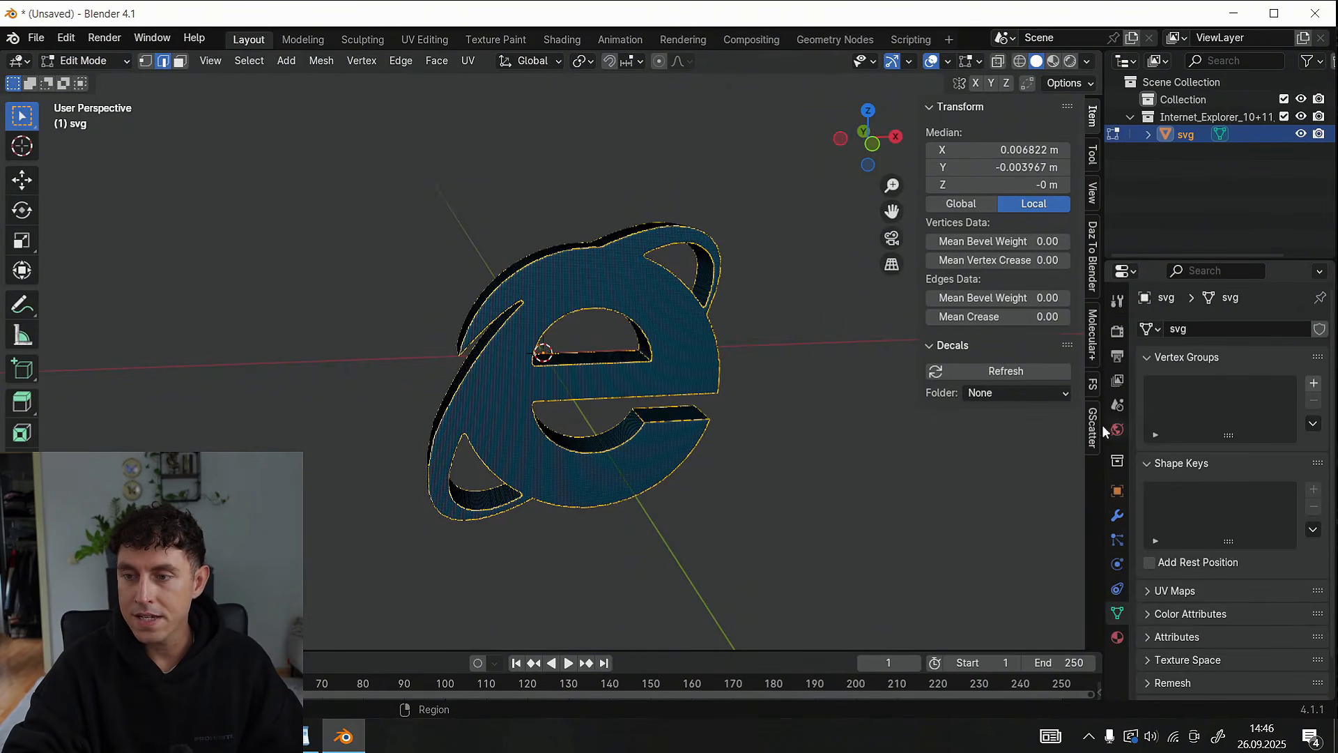
click(1314, 383)
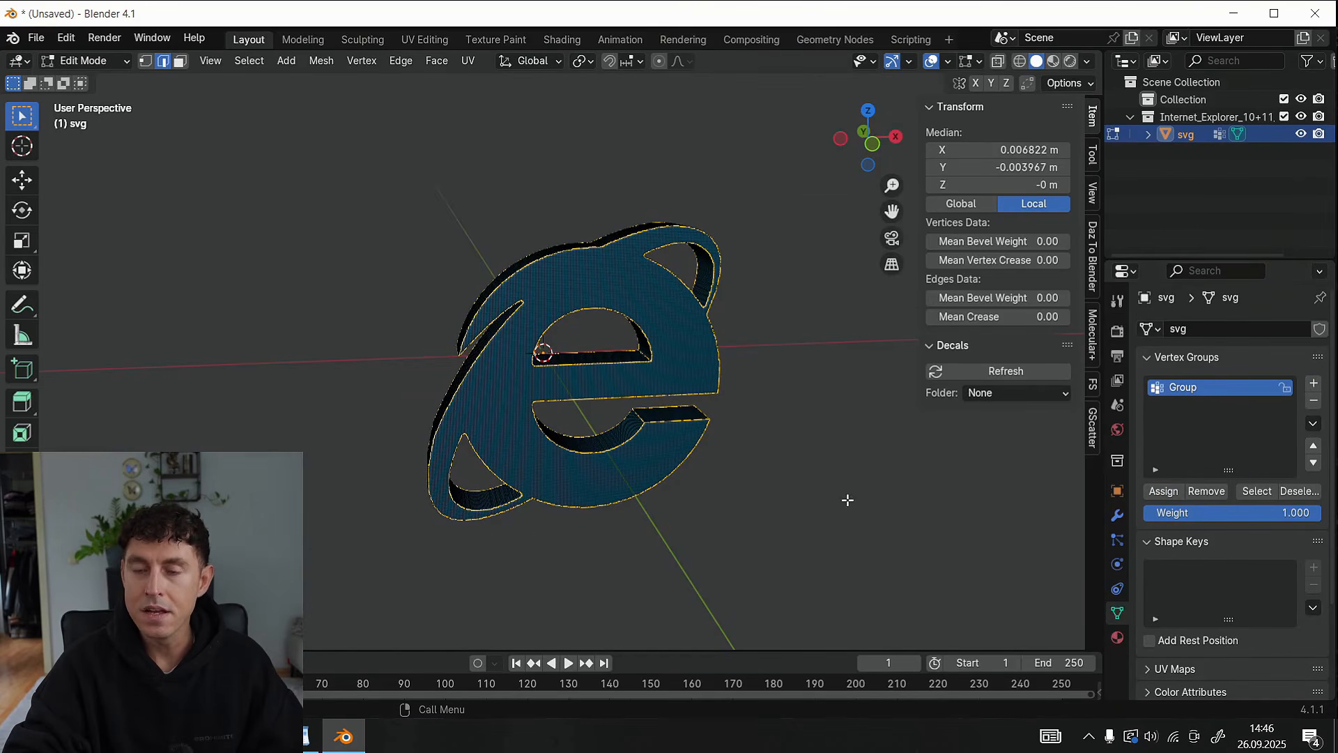
drag(869, 156, 693, 197)
click(97, 63)
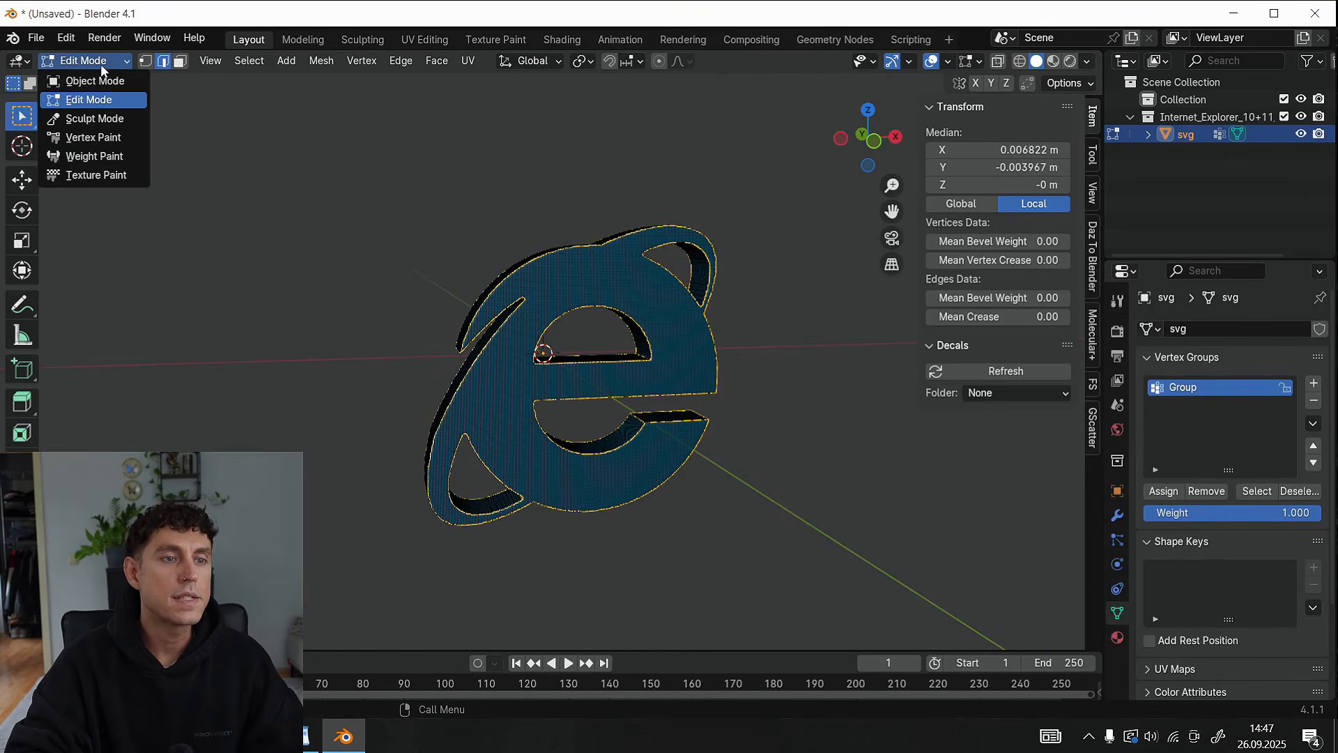
click(134, 81)
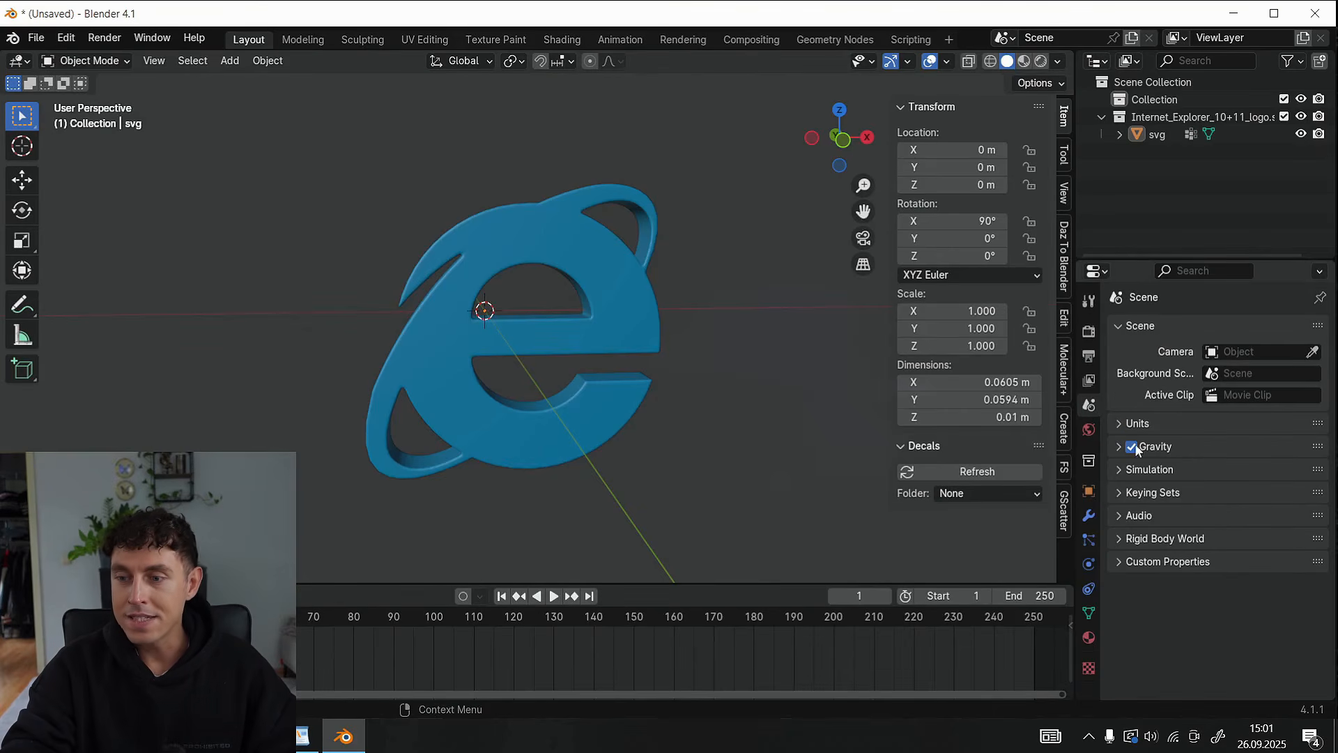
Turn off gravity for the scene and add Cloth physics to the logo mesh
click(1131, 449)
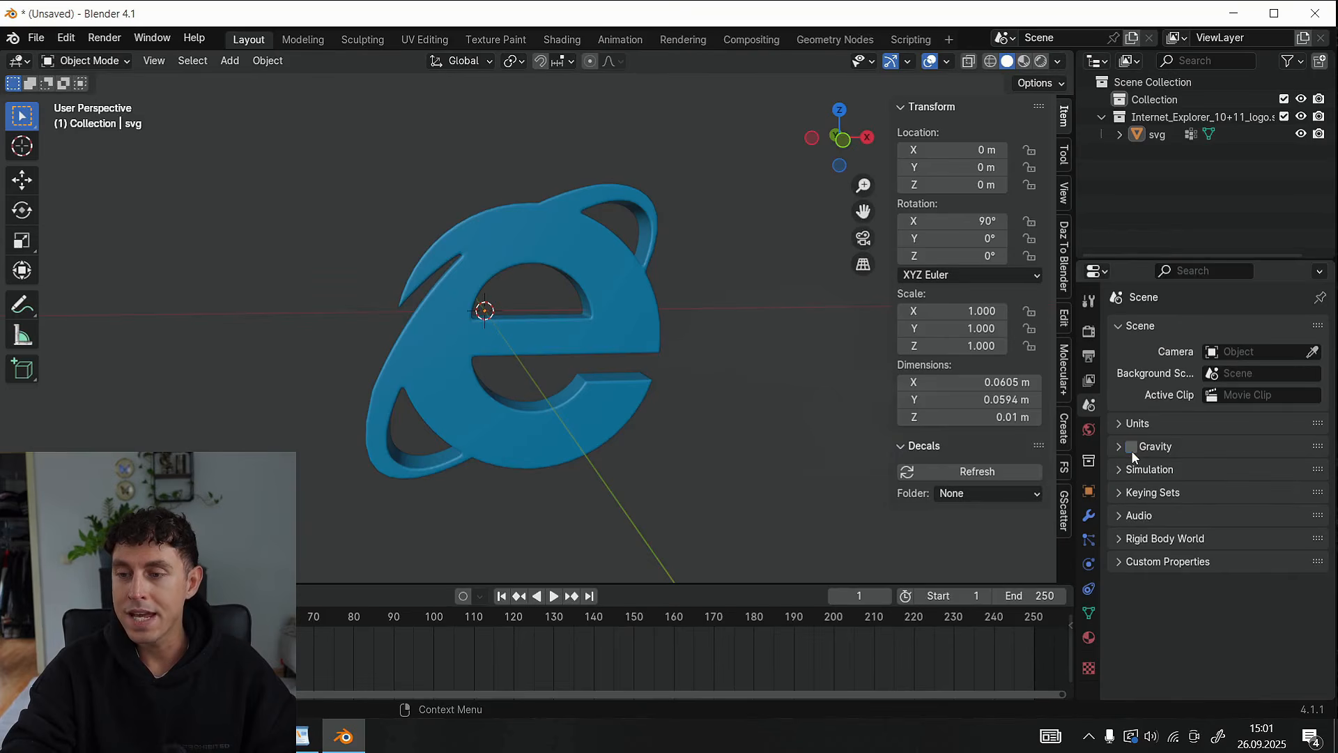
click(606, 297)
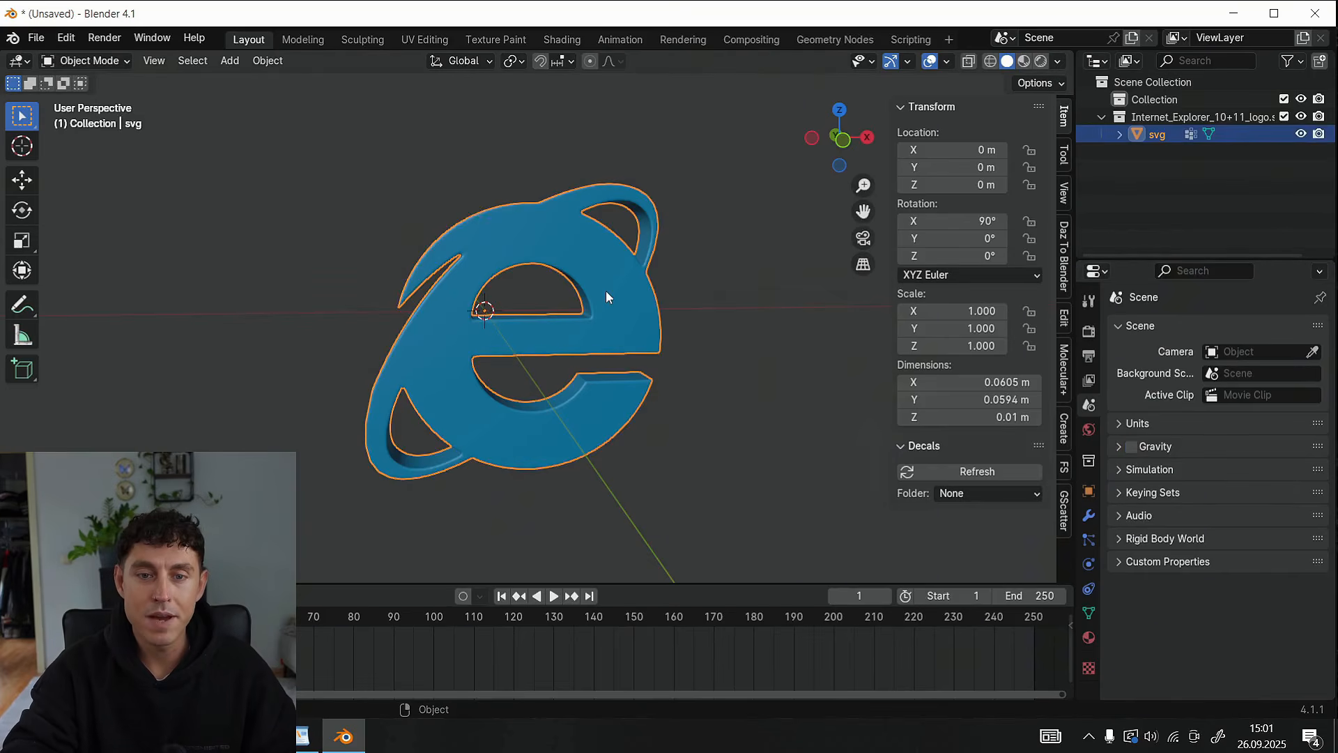
click(1090, 564)
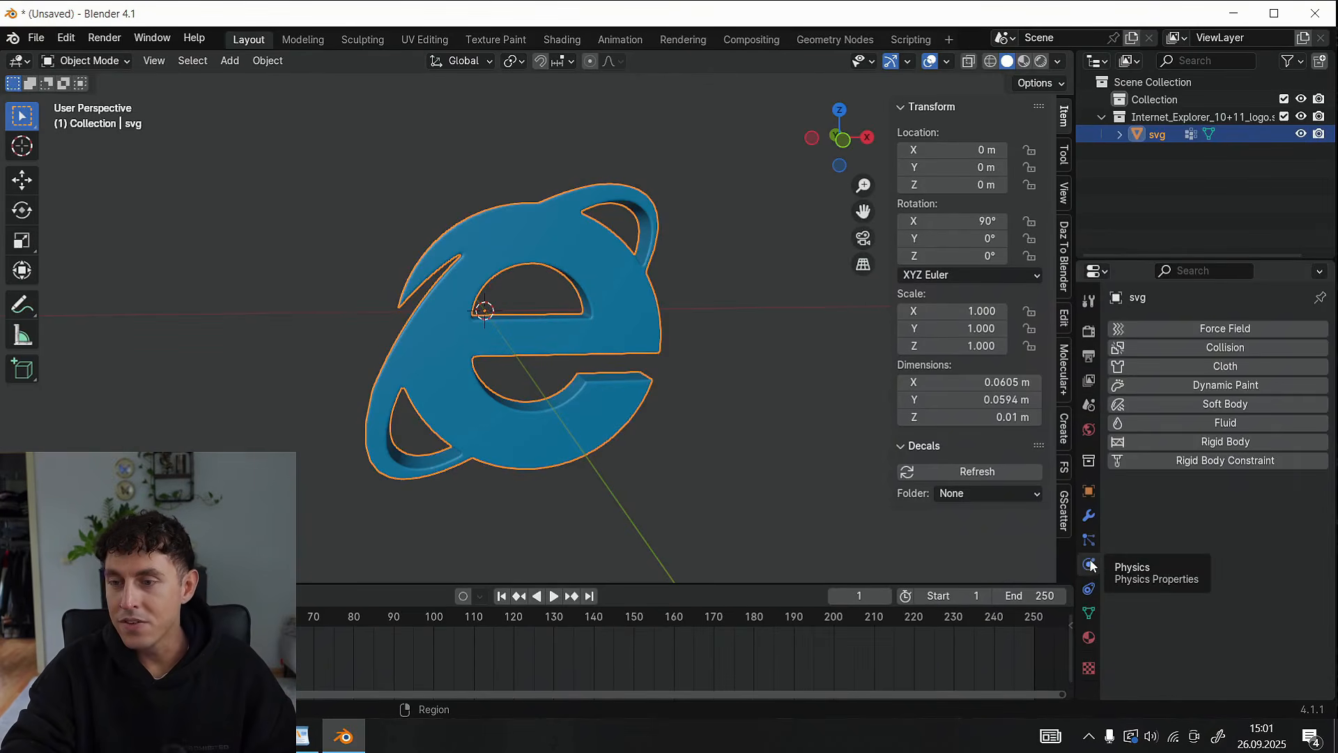
click(1221, 367)
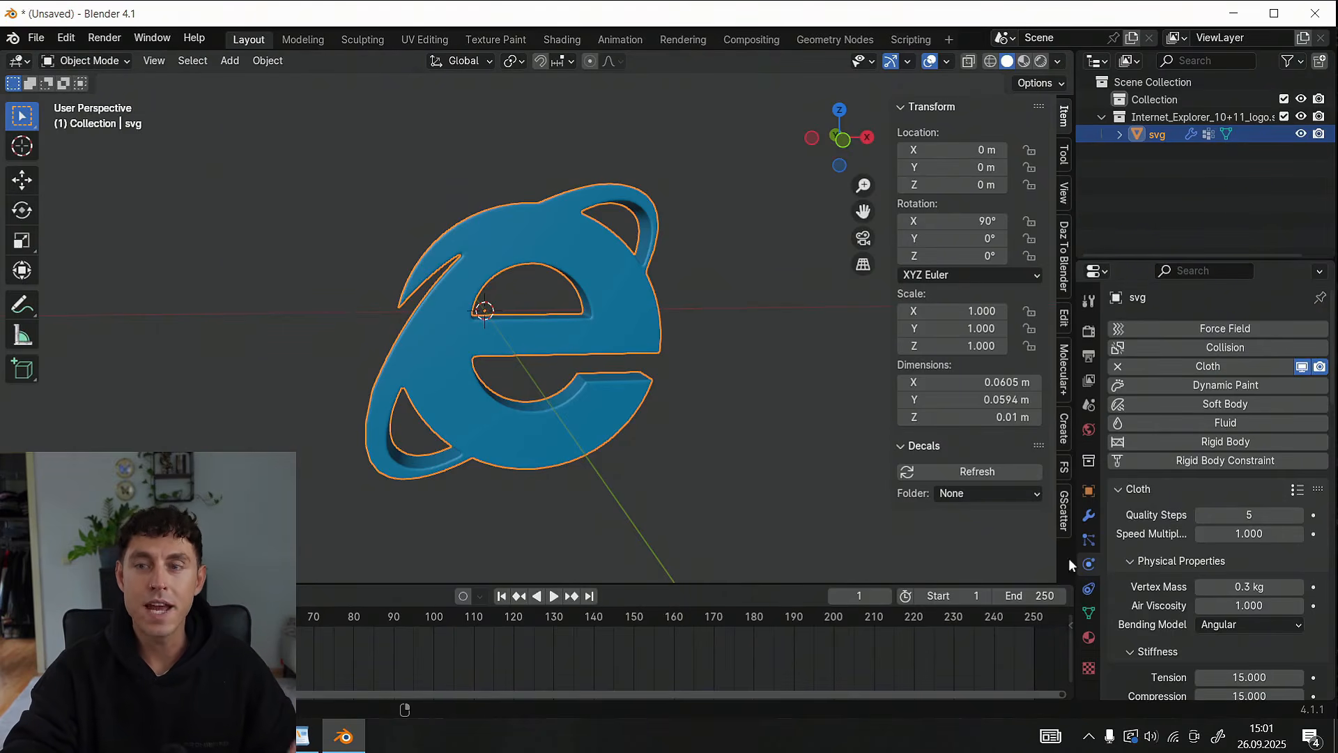
Enable Pressure in the logo's cloth settings and set the pressure to 10000 and the pressure scale to 50
scroll(1138, 575, down, 1)
scroll(1139, 577, down, 5)
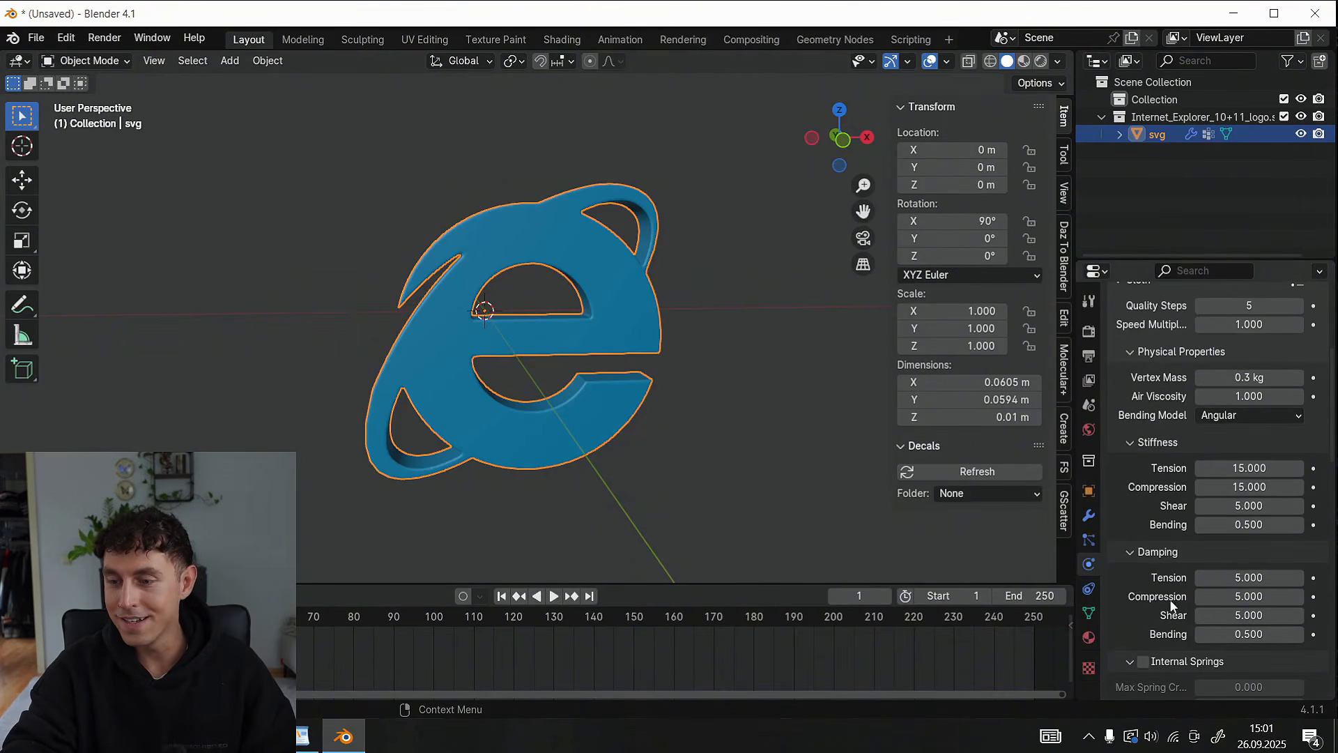
scroll(1172, 595, down, 4)
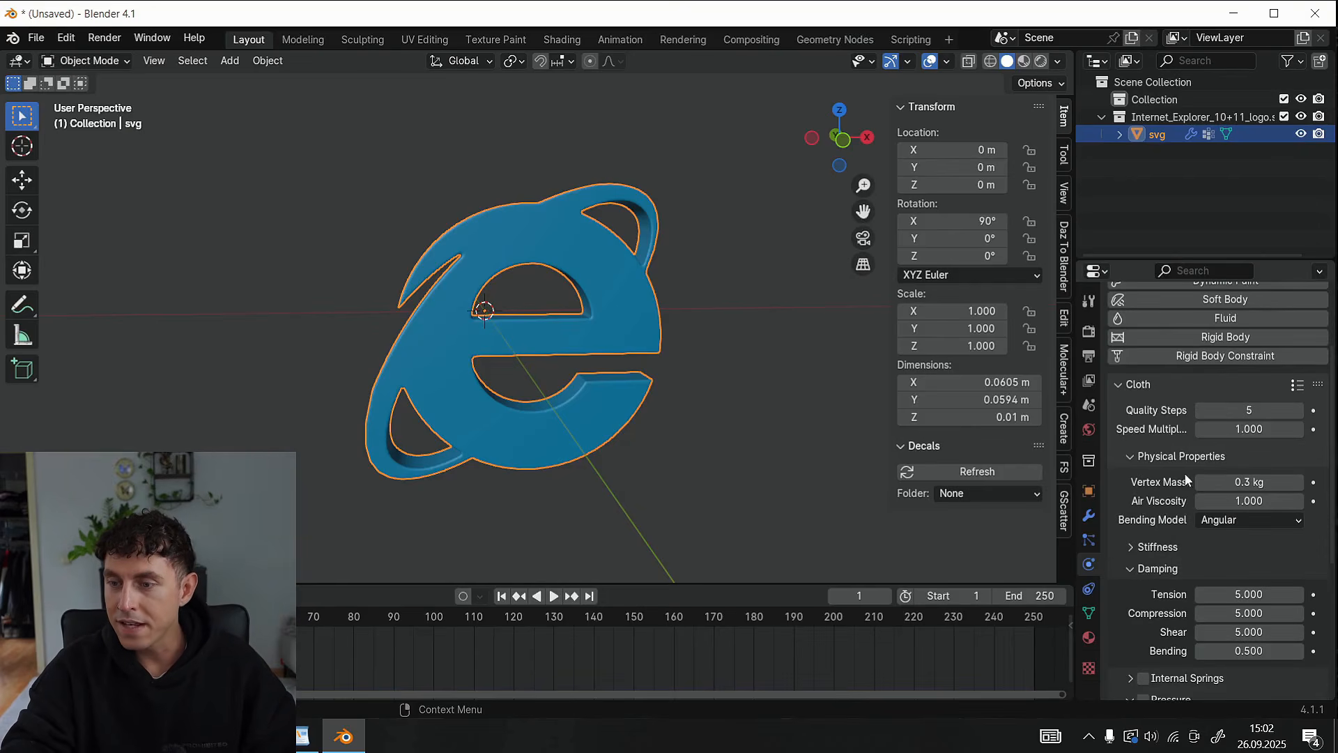
scroll(1169, 480, down, 3)
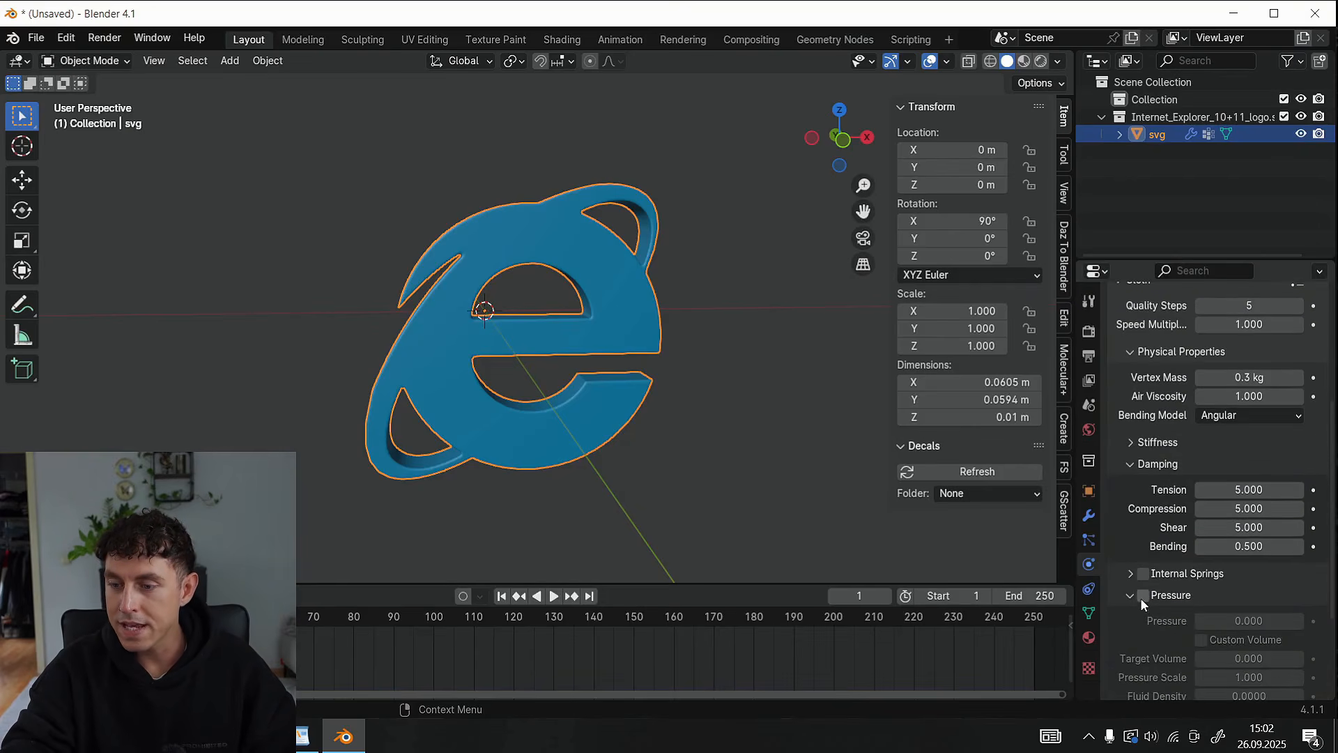
click(1142, 596)
scroll(1147, 626, down, 3)
click(1234, 517)
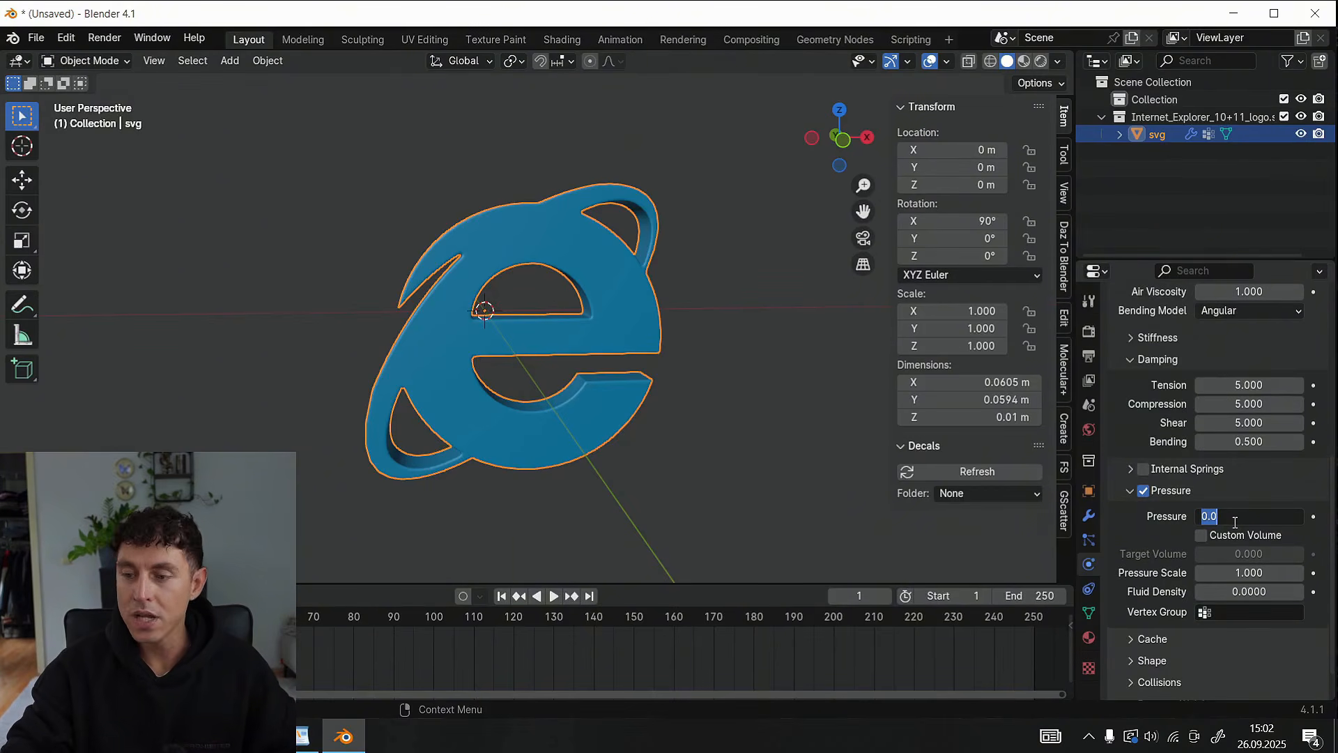
text(10000)
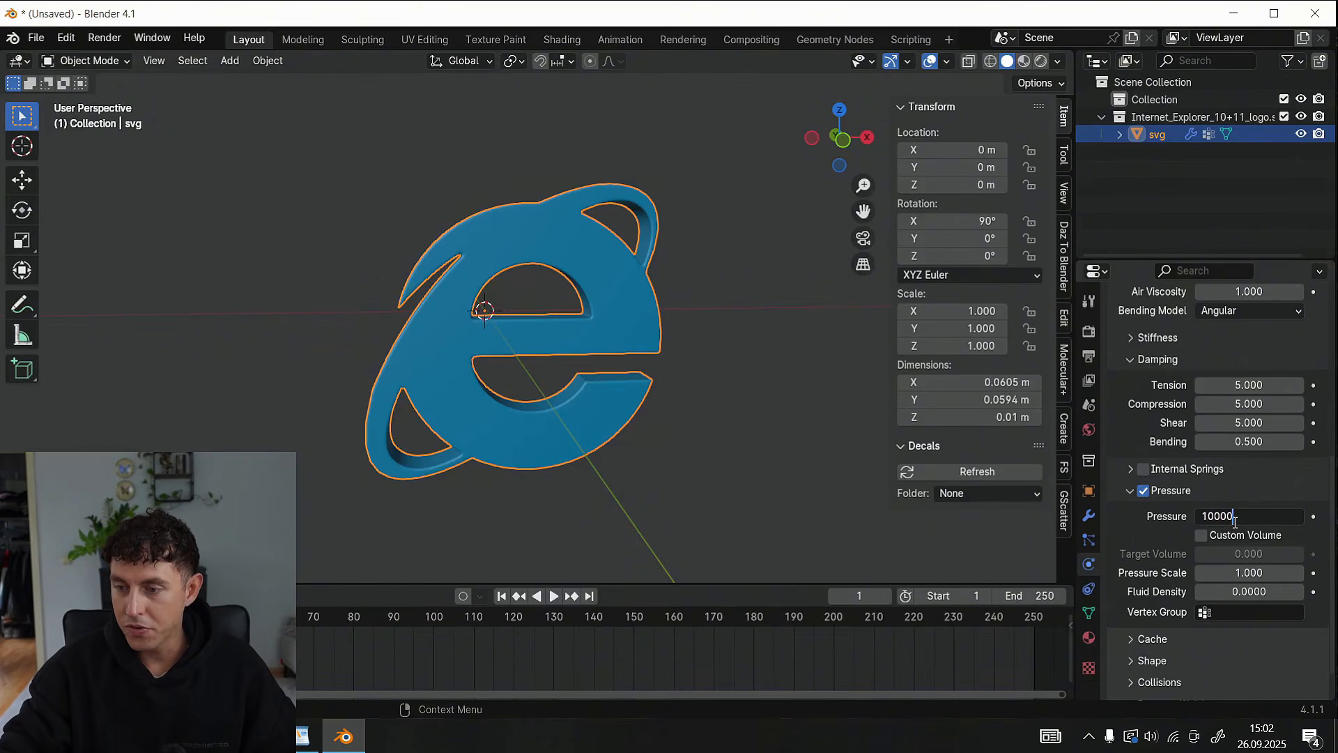
key(Return)
click(1235, 571)
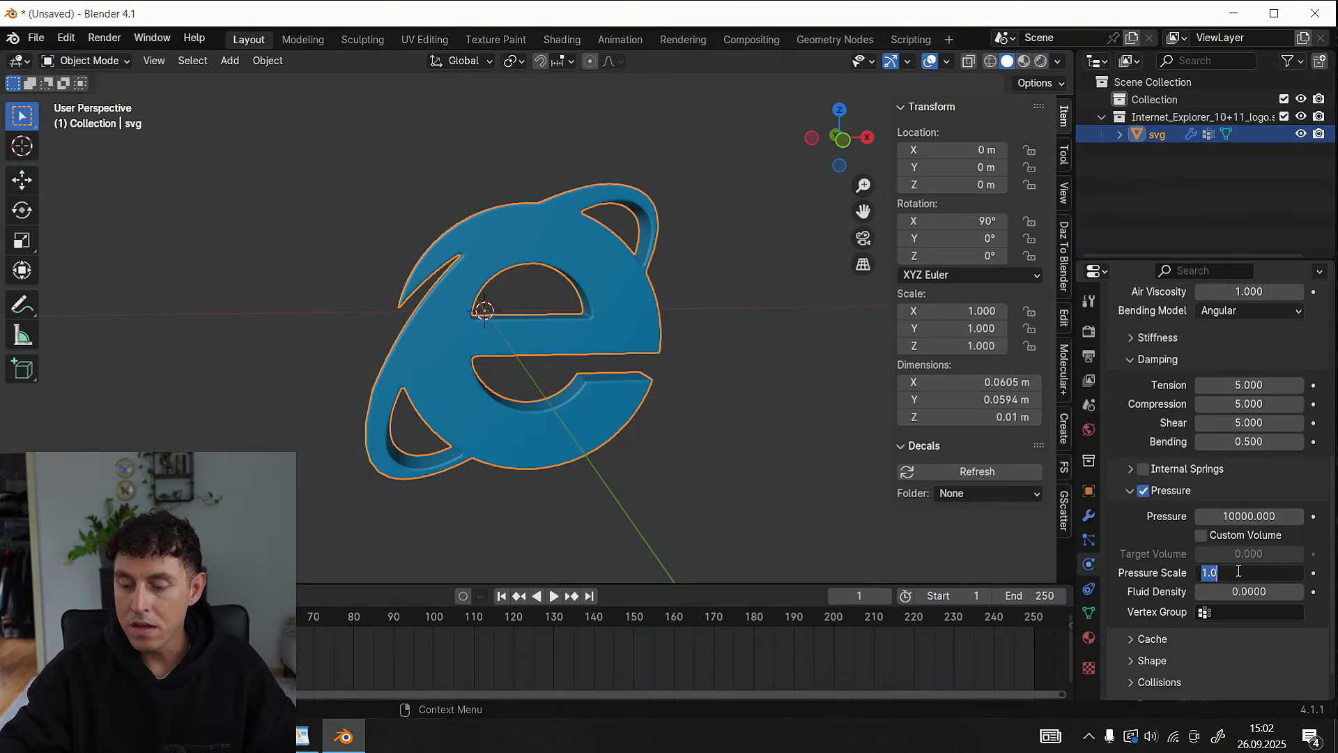
text(50)
key(Return)
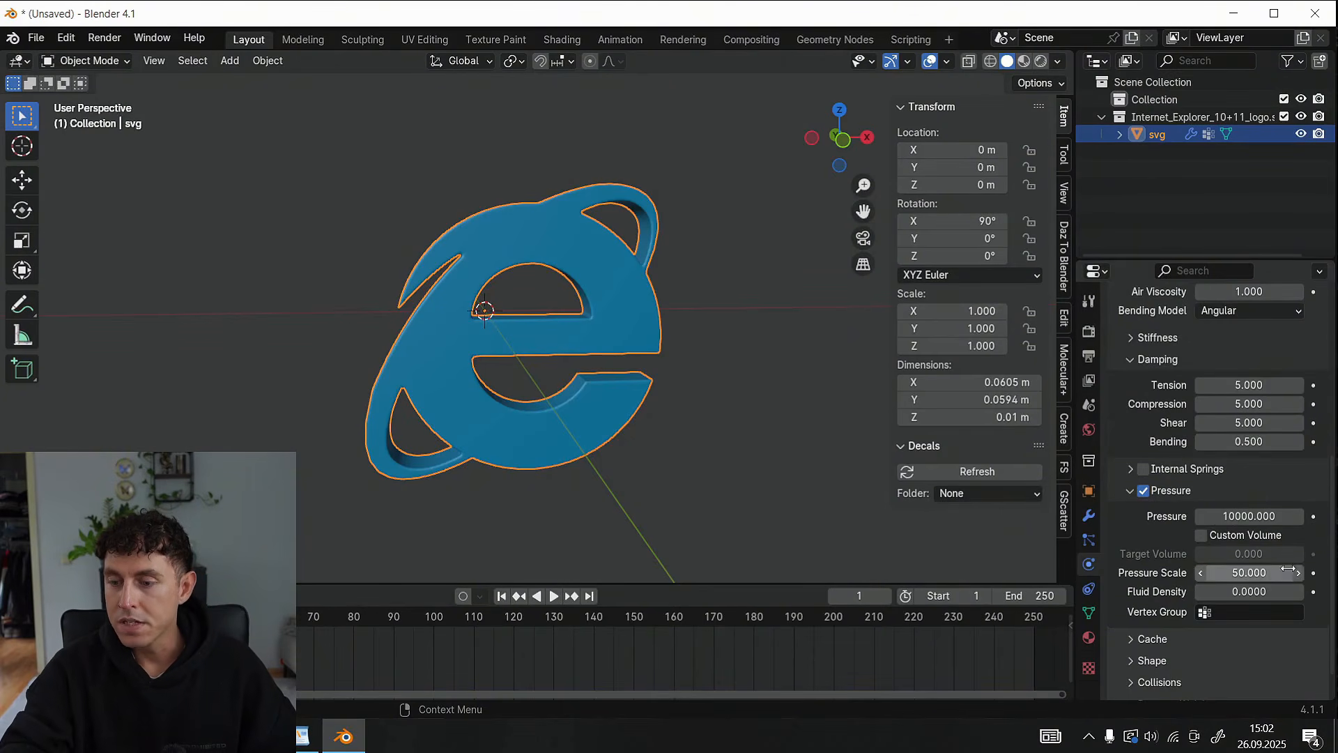
In the cloth's shape settings, assign the vertex group Group as pin group and set the shrinking factor to -0.15
scroll(1195, 617, down, 2)
click(1147, 623)
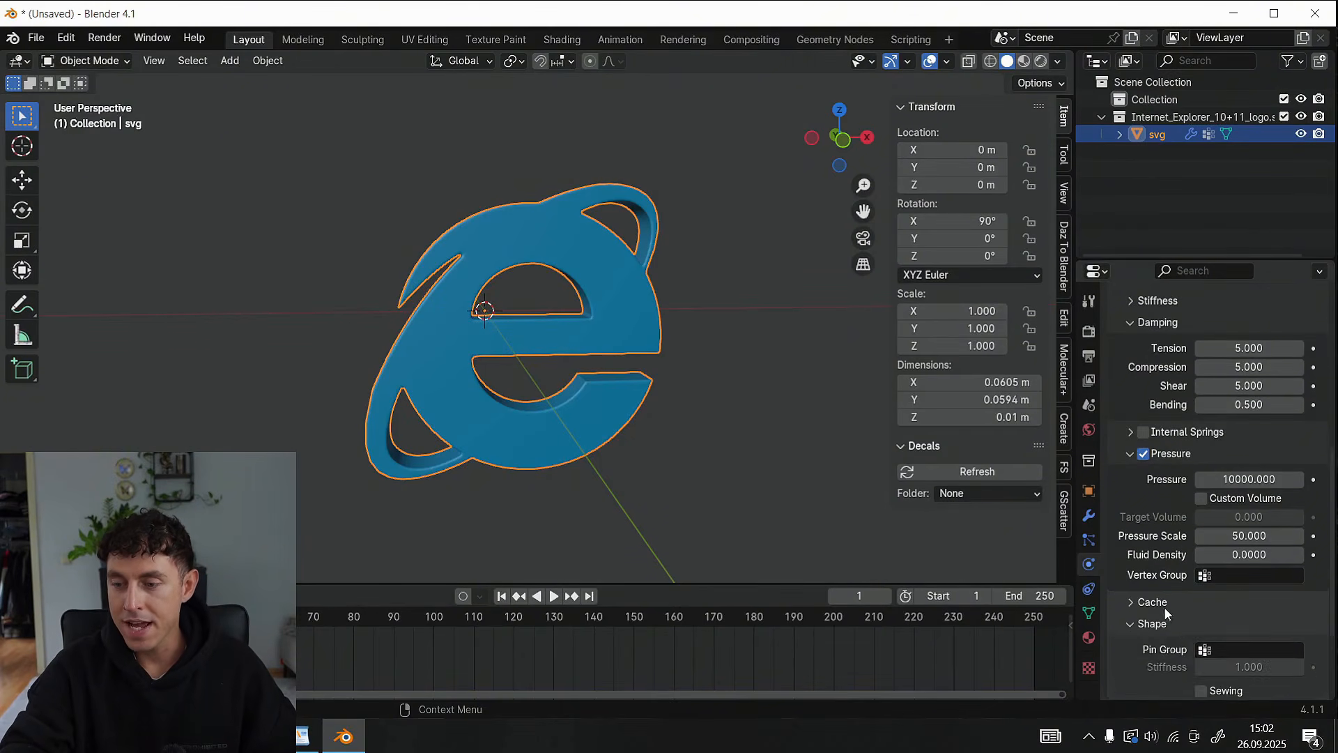
scroll(1163, 606, down, 5)
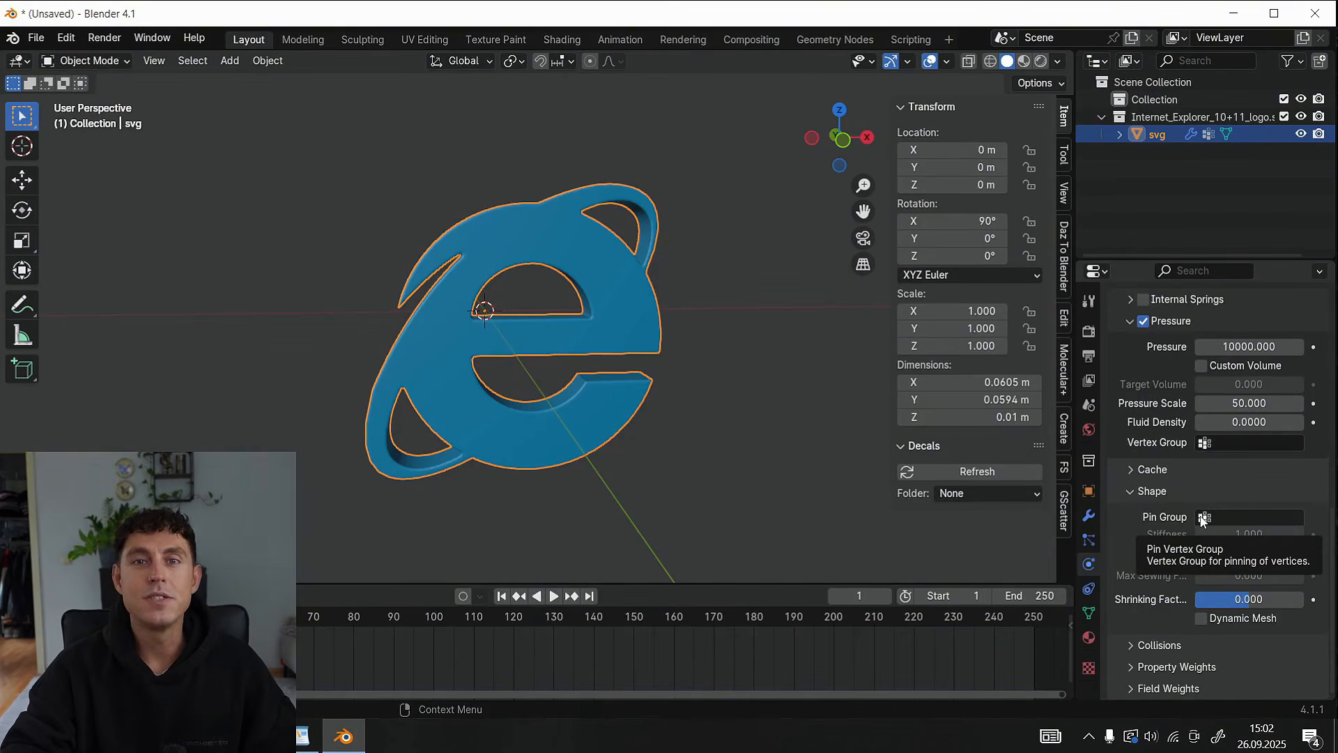
click(1201, 519)
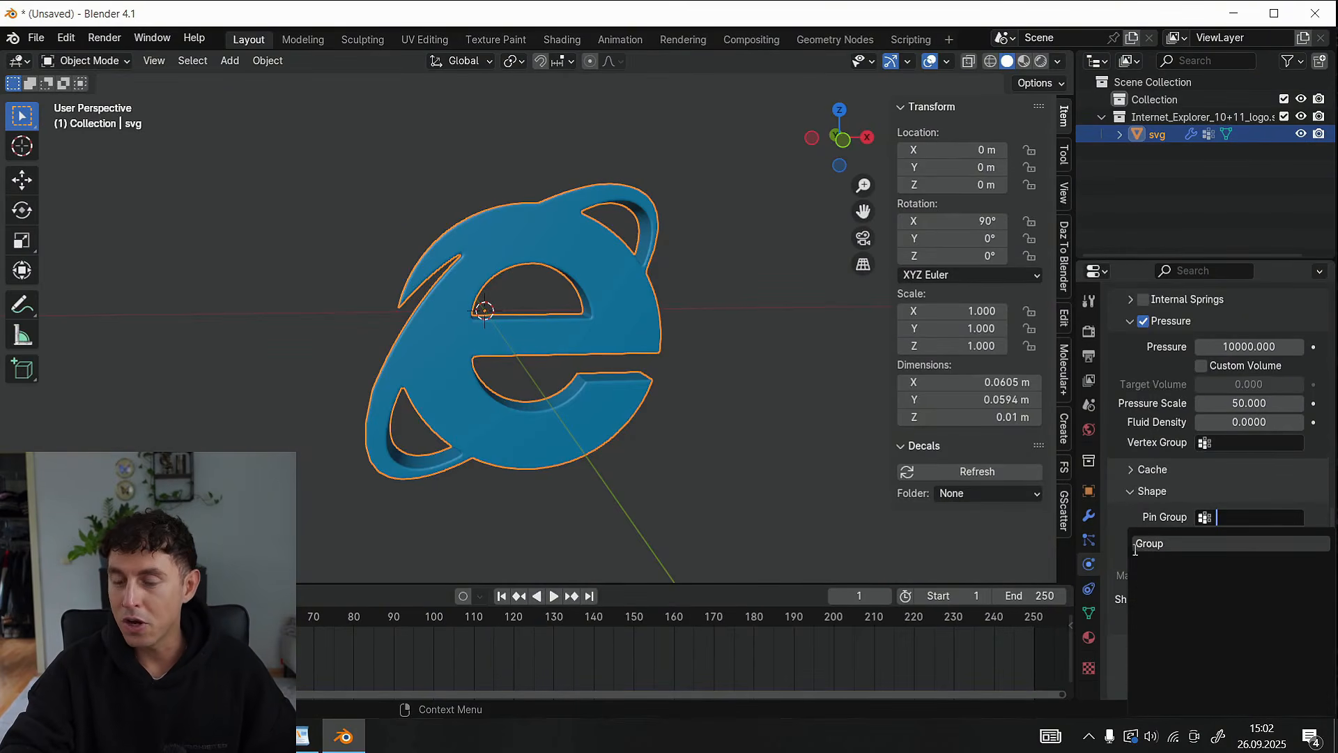
click(1149, 543)
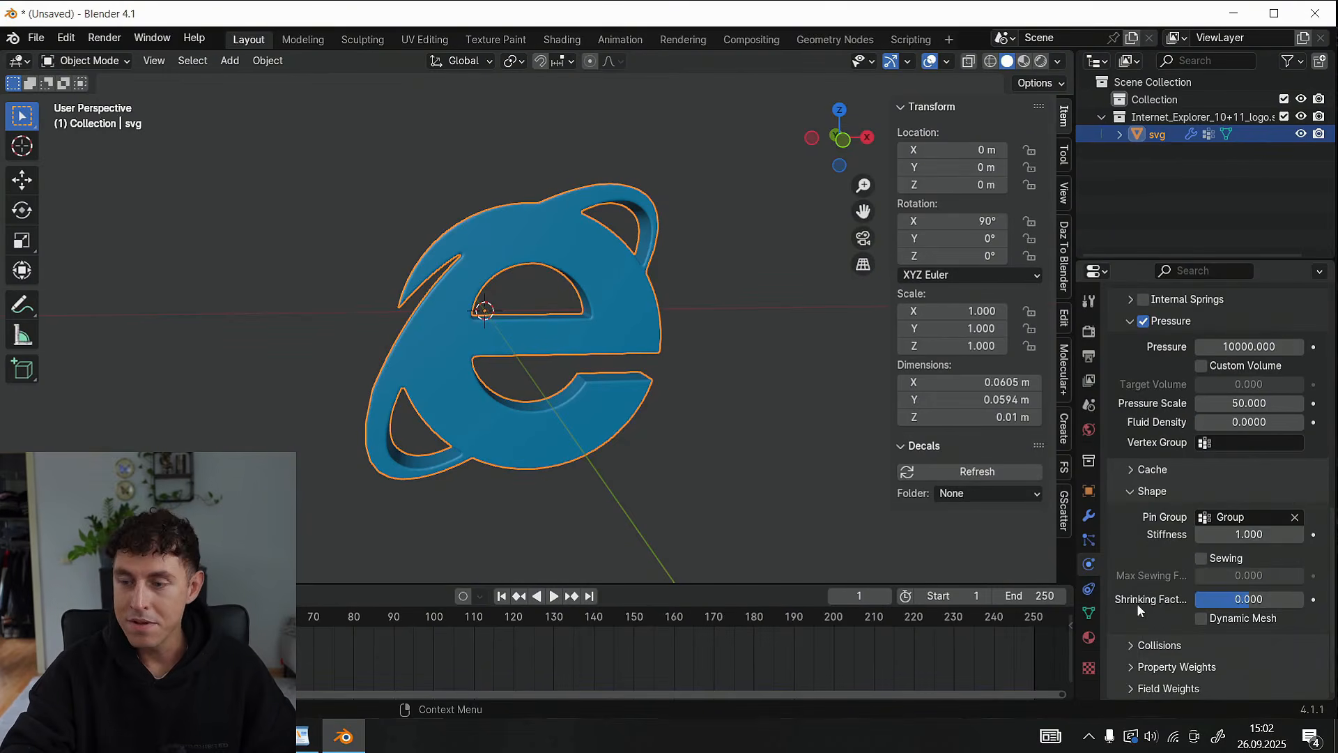
click(1253, 601)
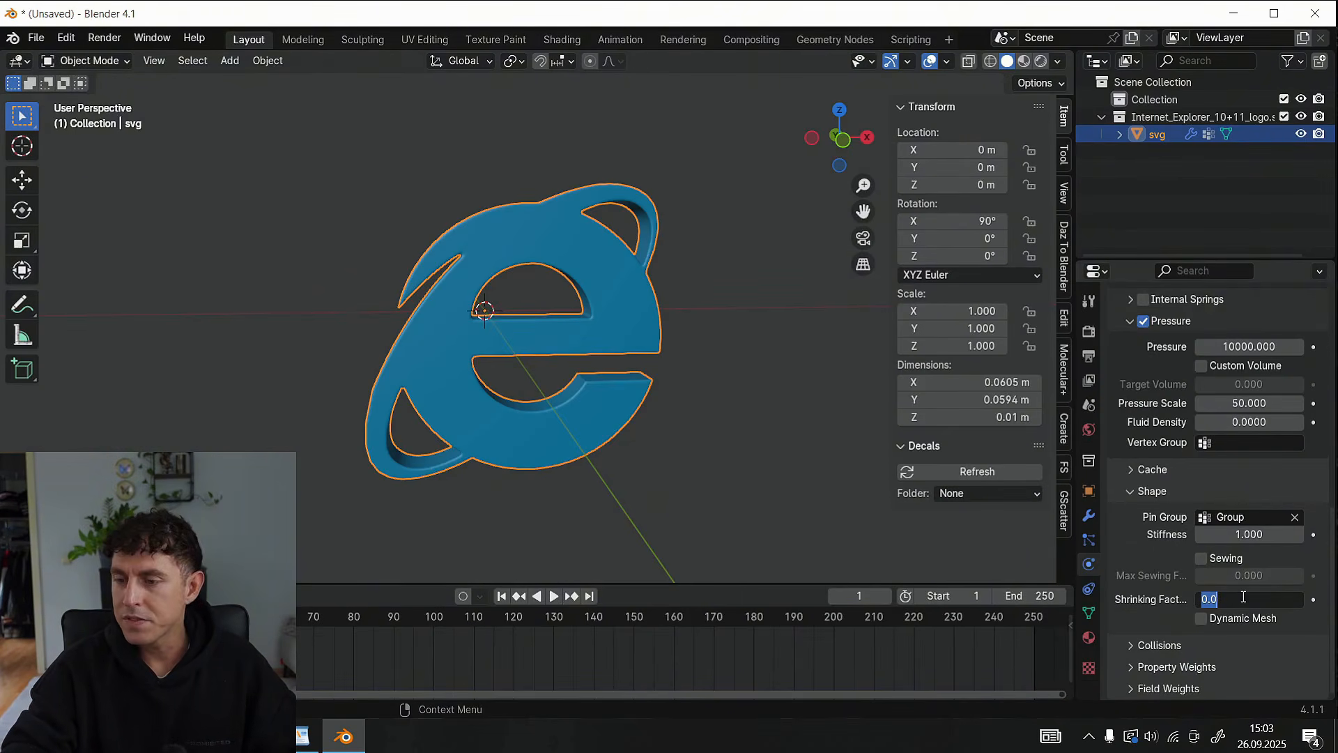
text(-0)
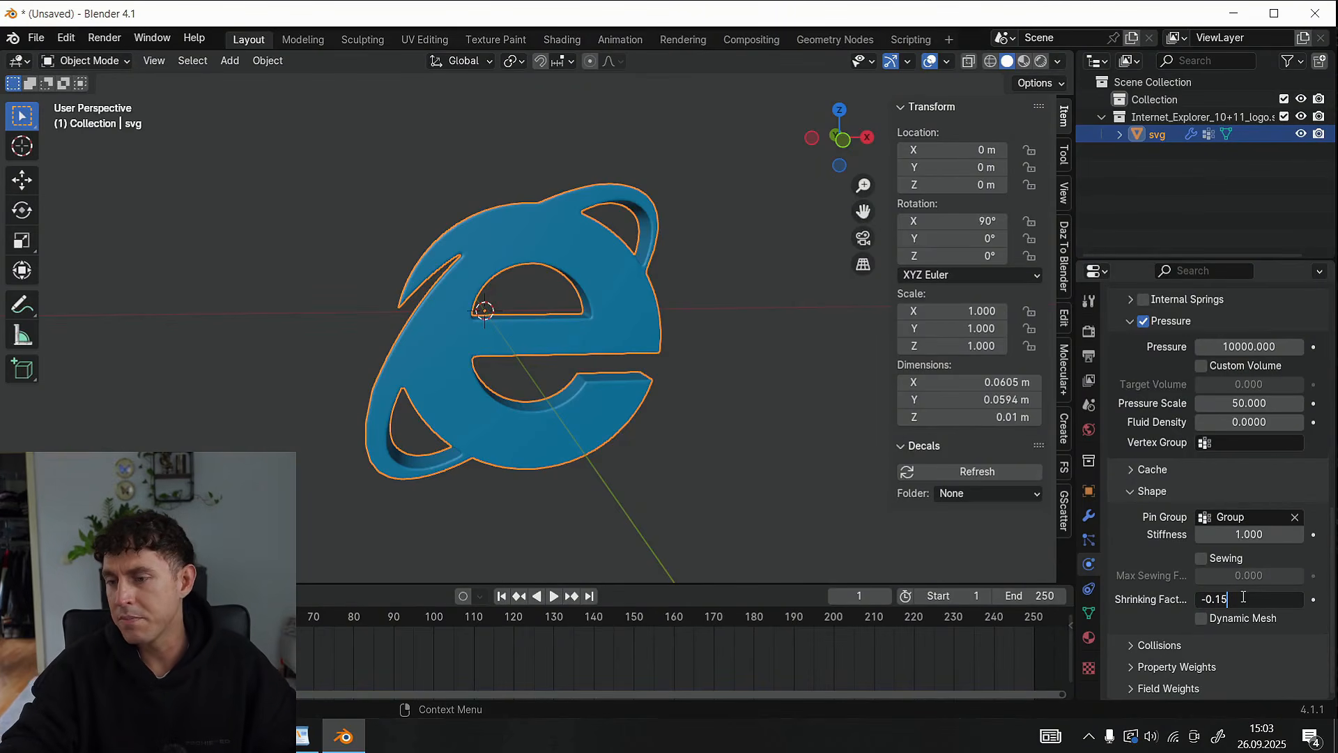
key(Return)
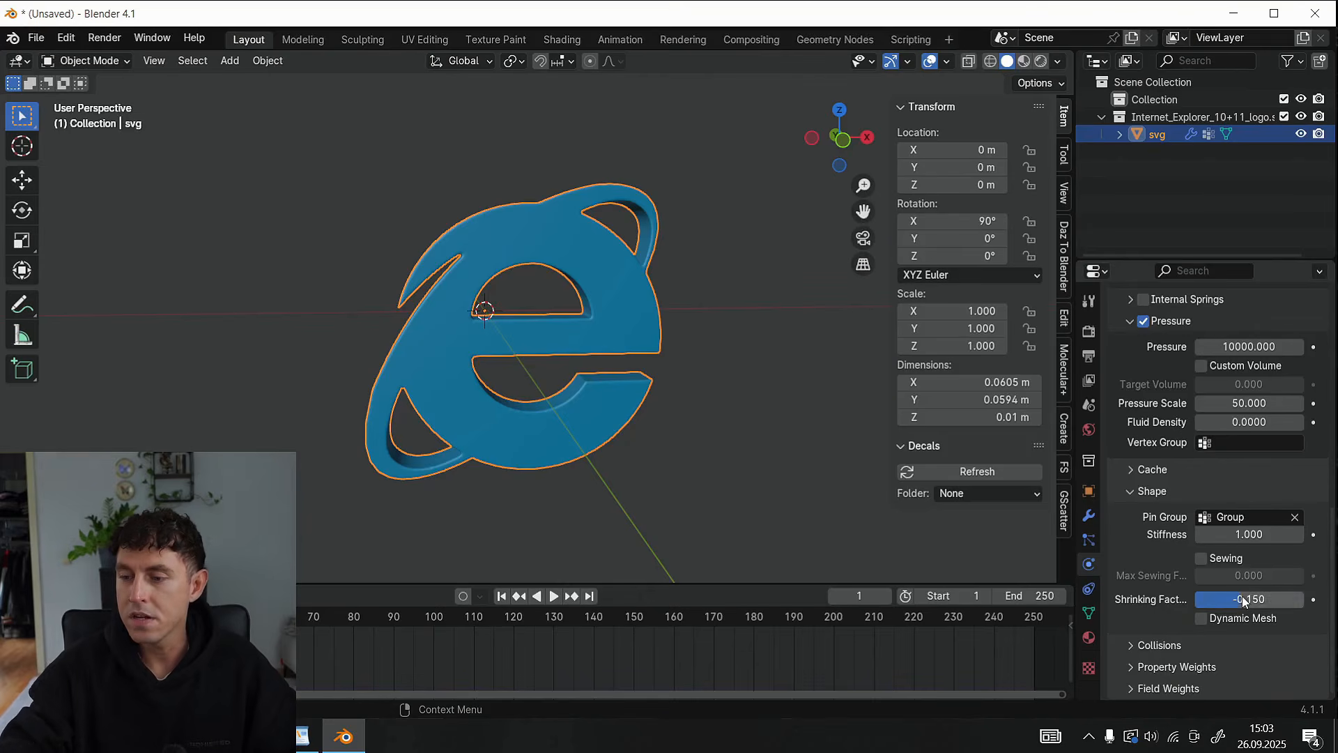
Set the Gravity and All field weights of the cloth simulation to 0
click(1133, 687)
scroll(1139, 570, down, 6)
scroll(1138, 563, down, 2)
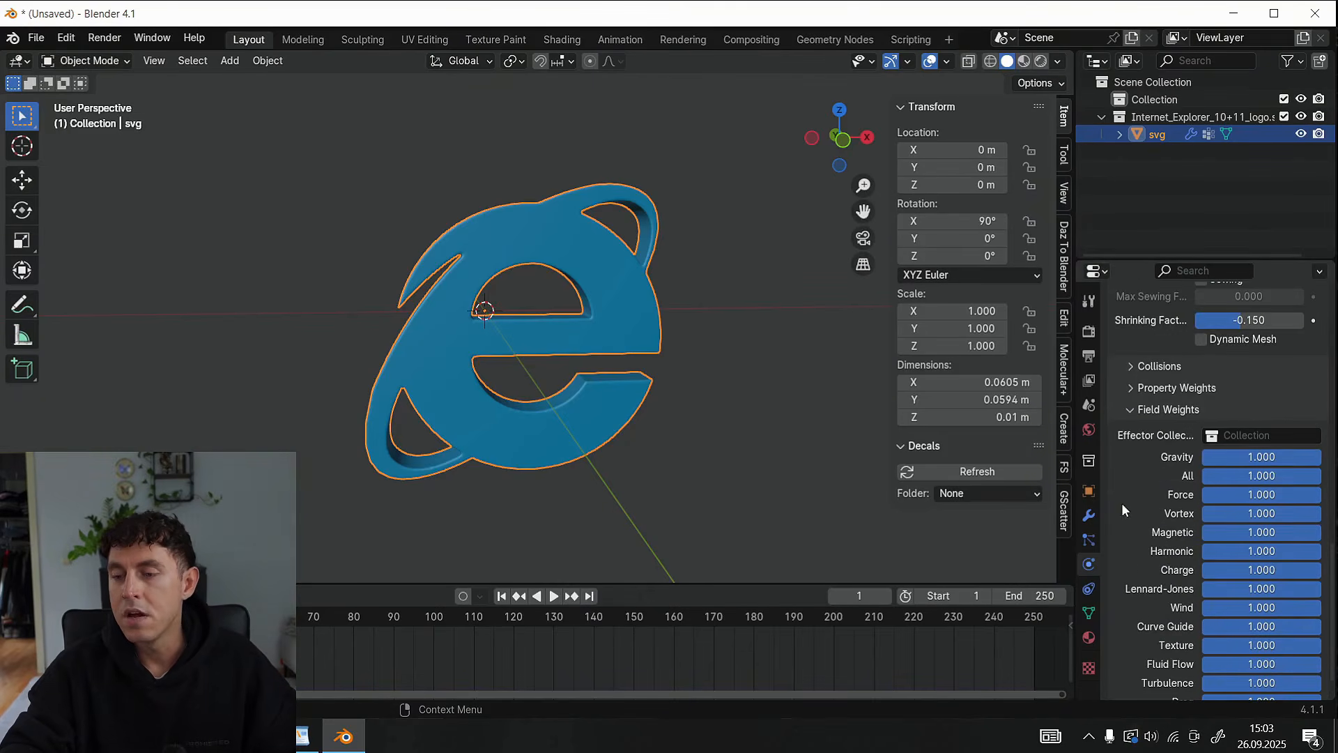
click(1269, 457)
text(0)
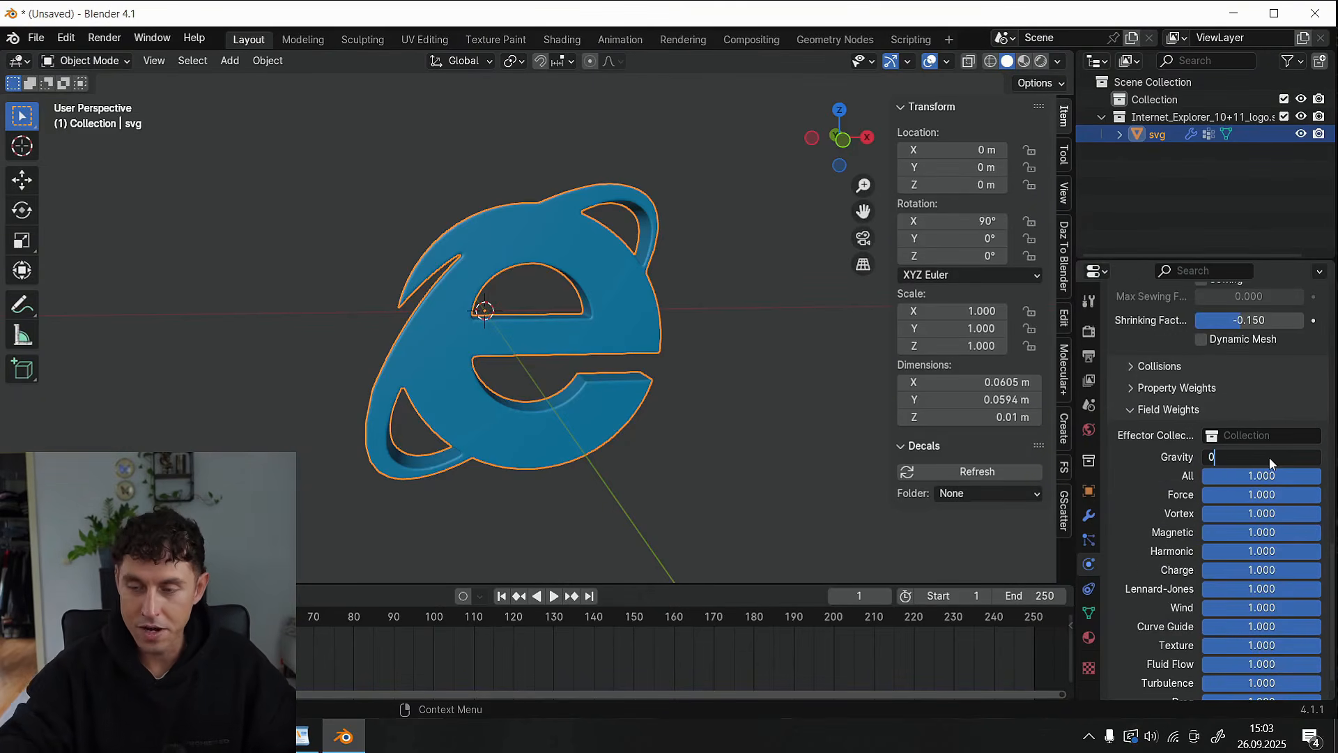
key(Return)
click(1251, 474)
text(0)
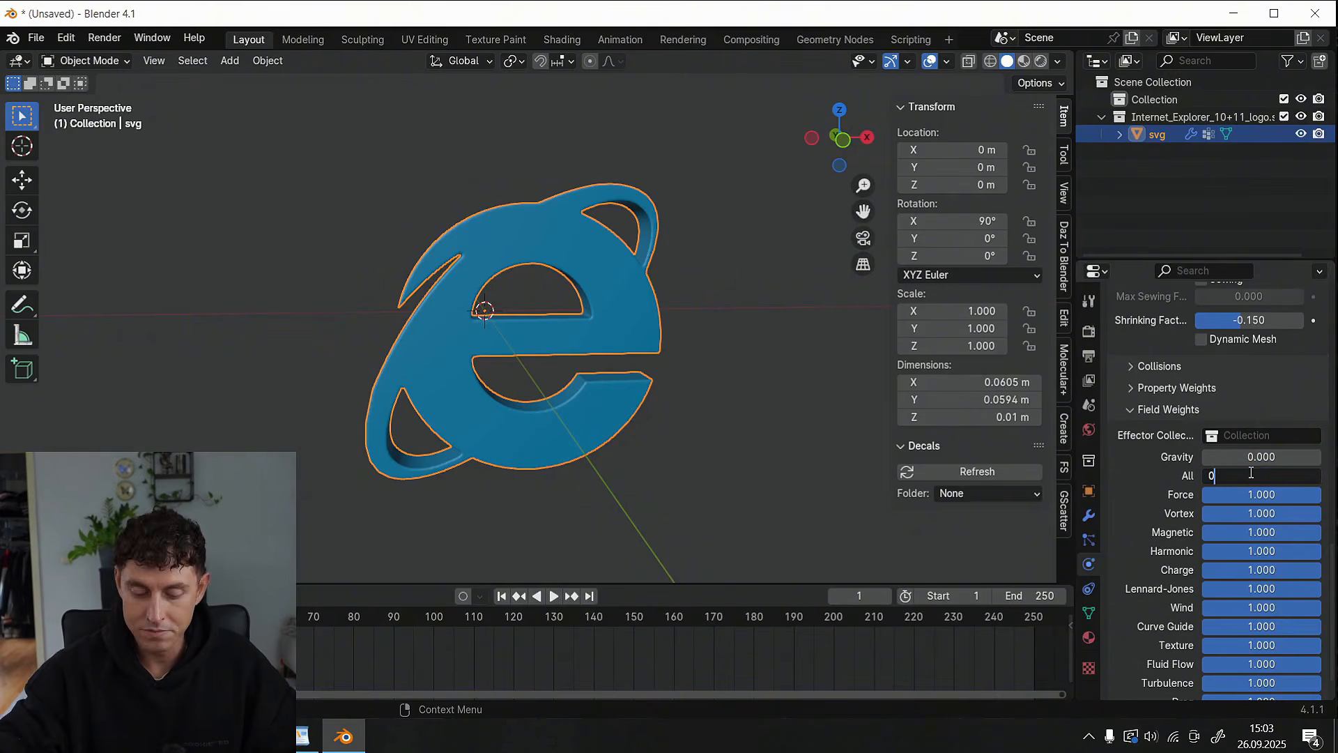
key(Return)
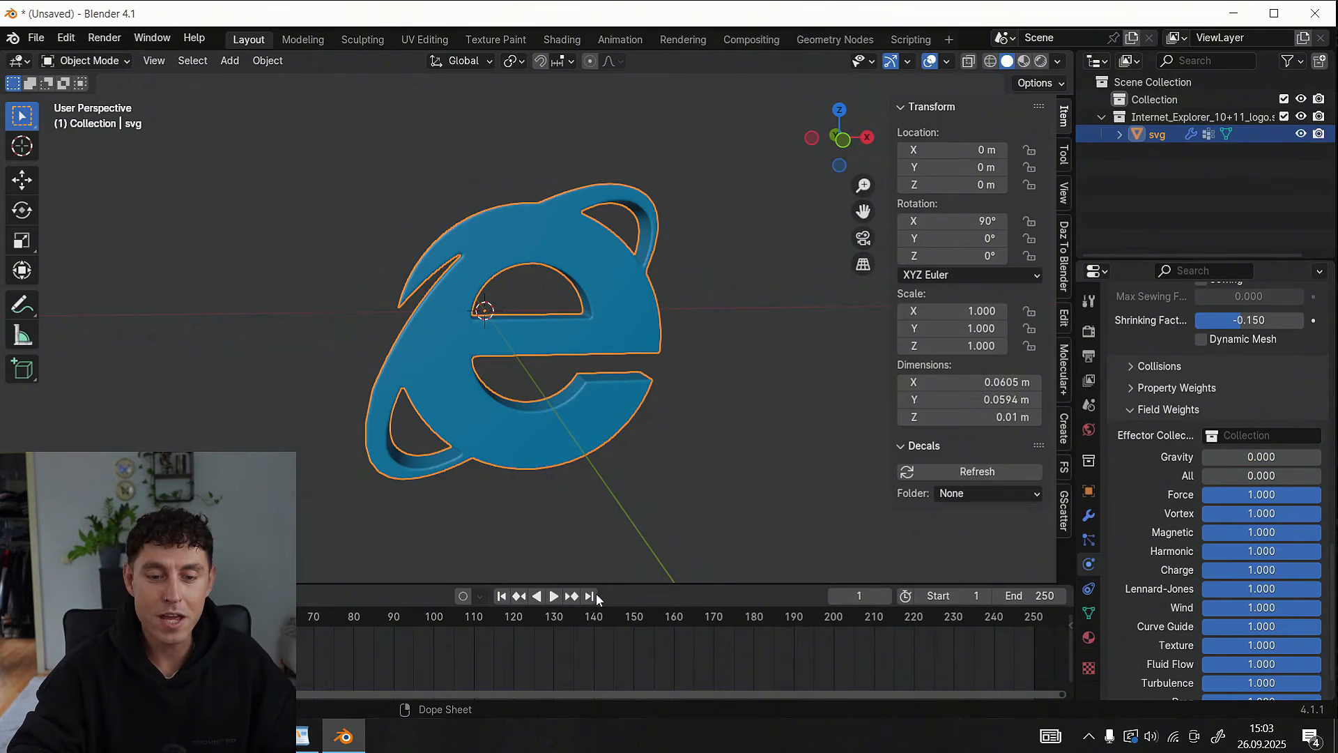
Play the cloth simulation until the logo is inflated, stop it and set the current frame to 14
click(556, 597)
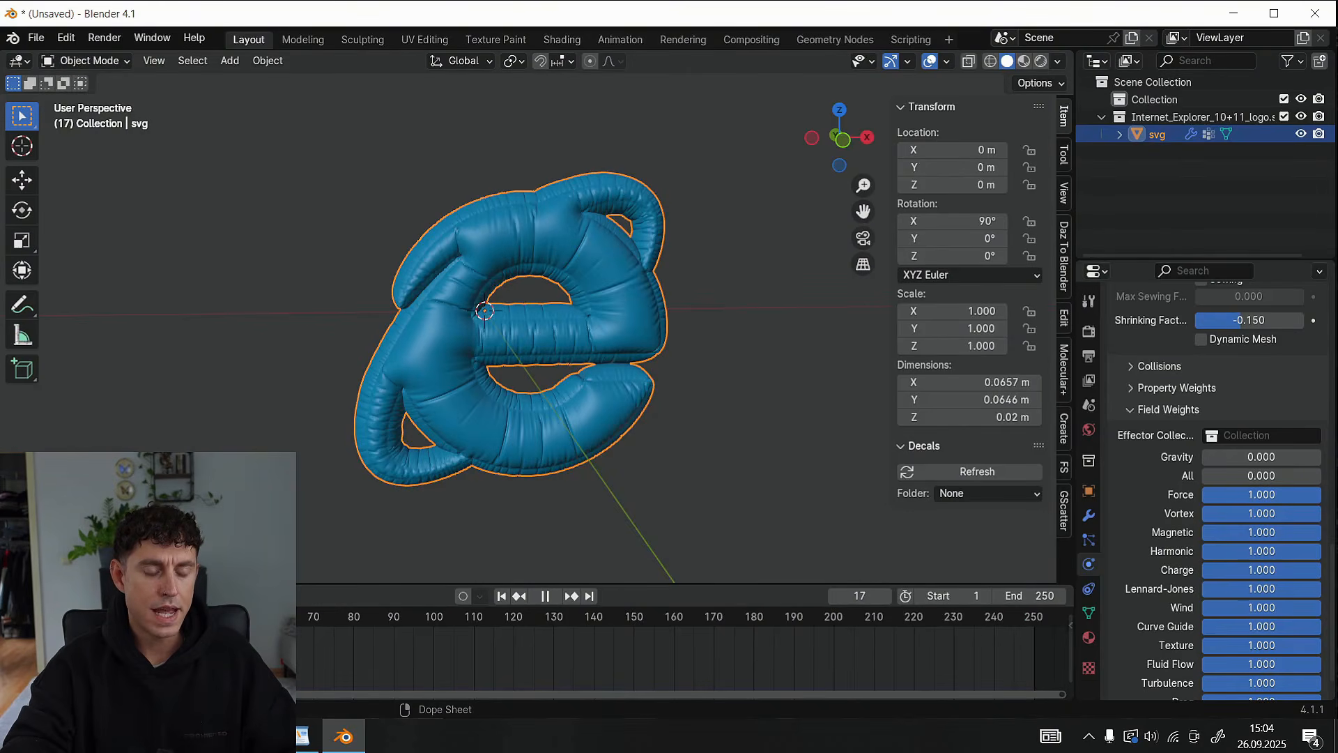
key(space)
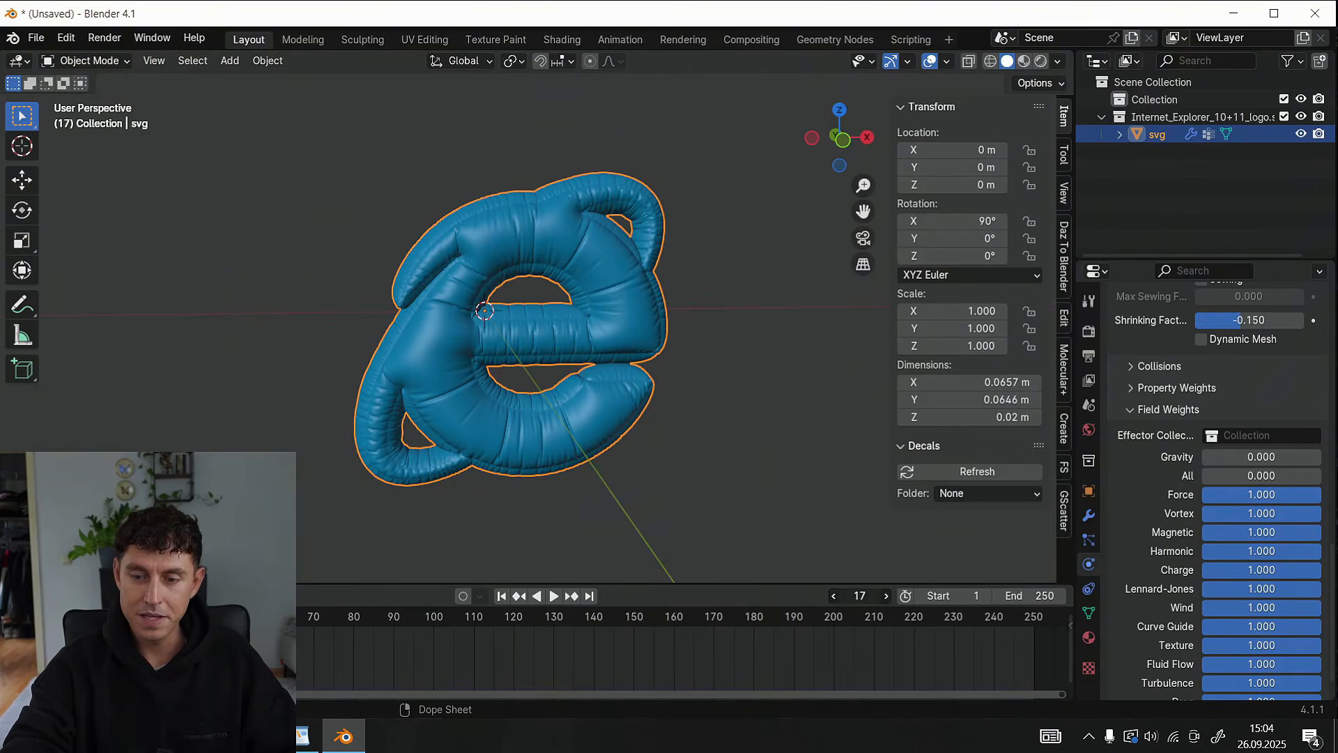
click(867, 595)
text(14)
key(Return)
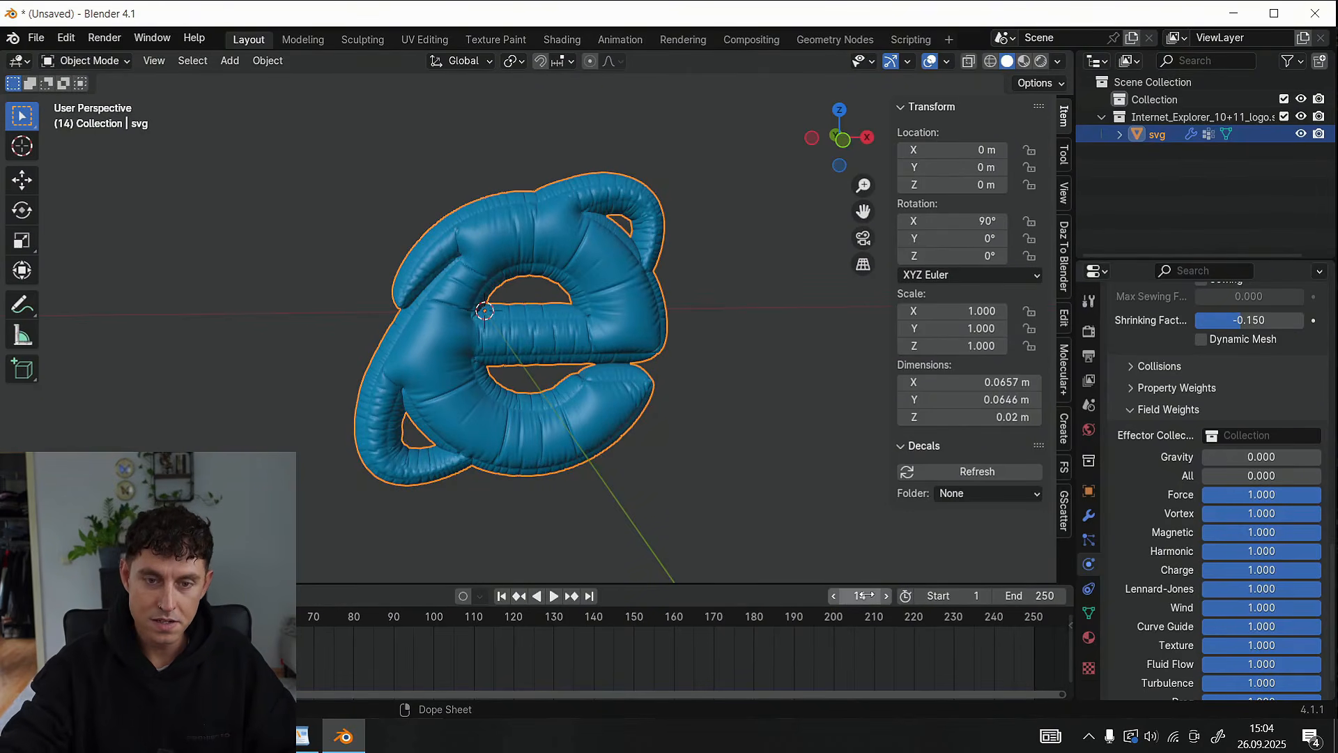
Convert the inflated logo to a mesh and return the timeline to its start
right_click(418, 342)
mouse_move(481, 342)
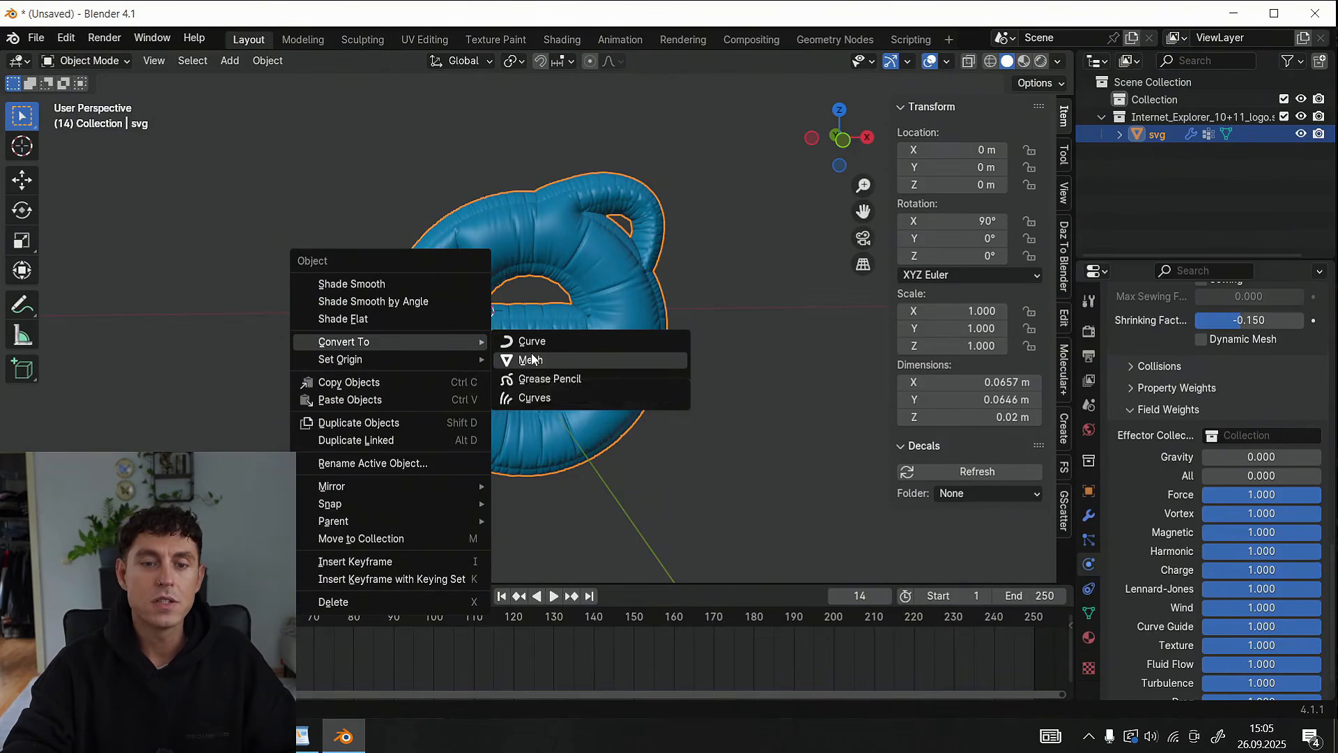
click(531, 359)
key(shift+Left)
key(space)
key(space)
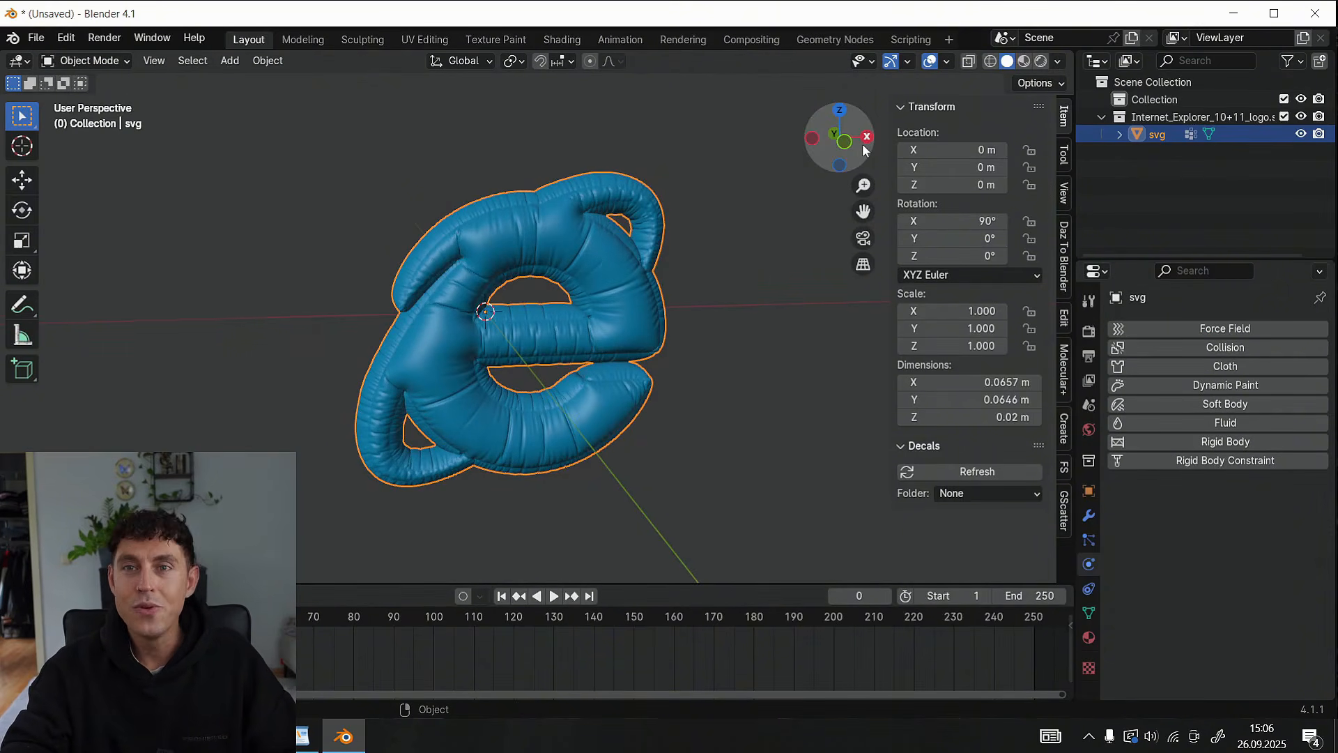
drag(859, 145, 571, 164)
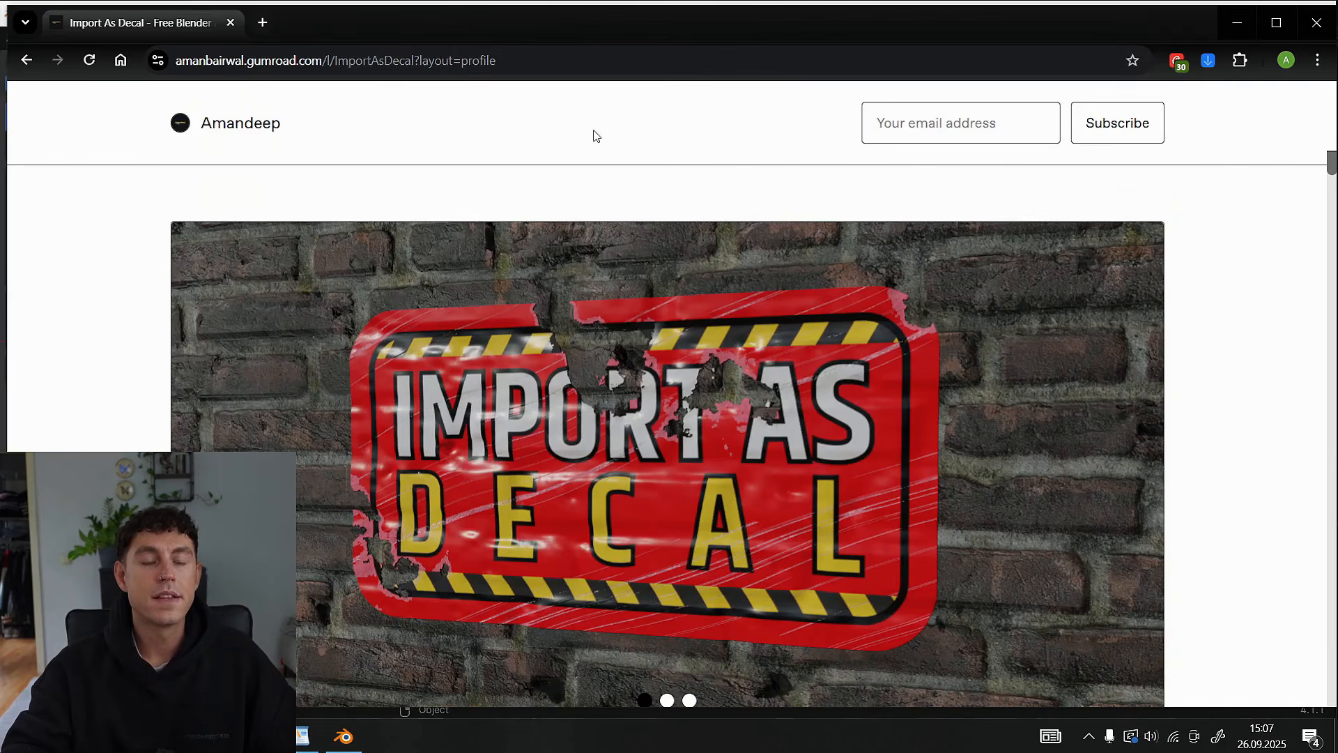
Look through the Gumroad page of the free Import As Decal add-on and switch back to Blender
scroll(533, 219, down, 1)
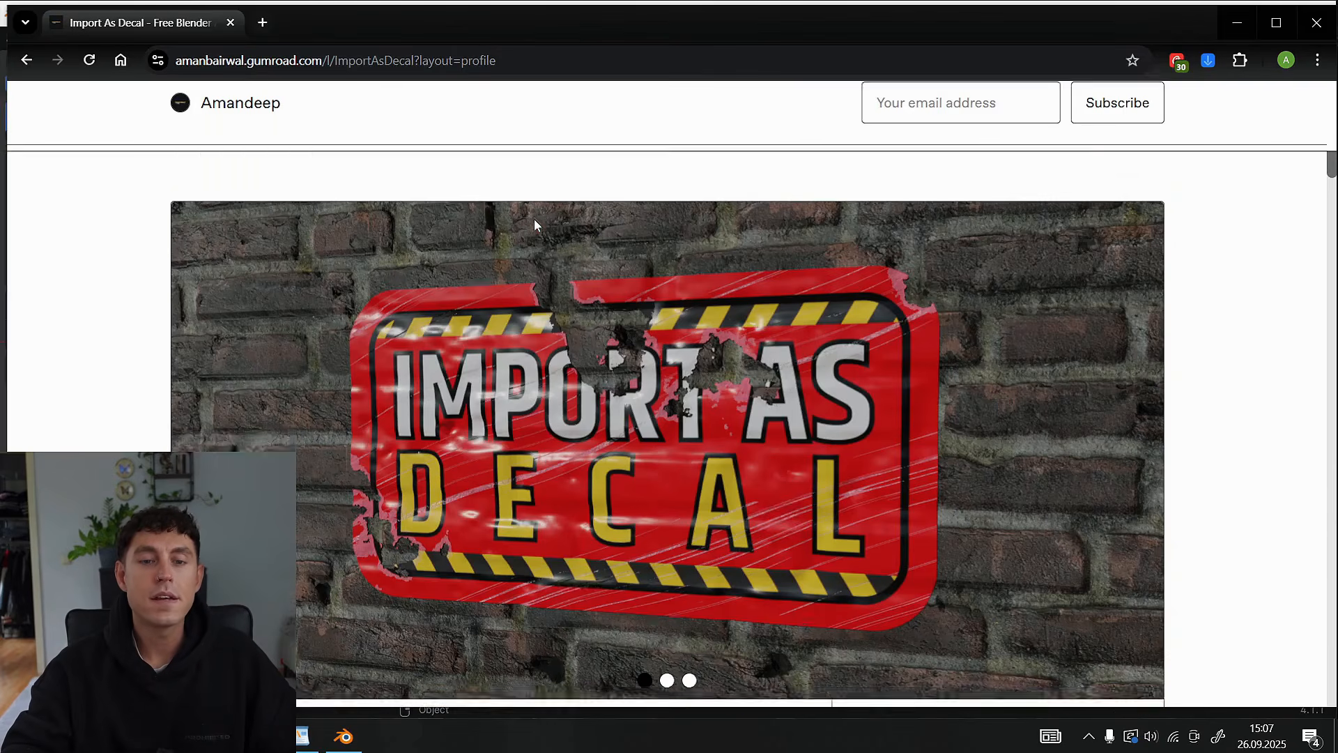
scroll(533, 219, up, 1)
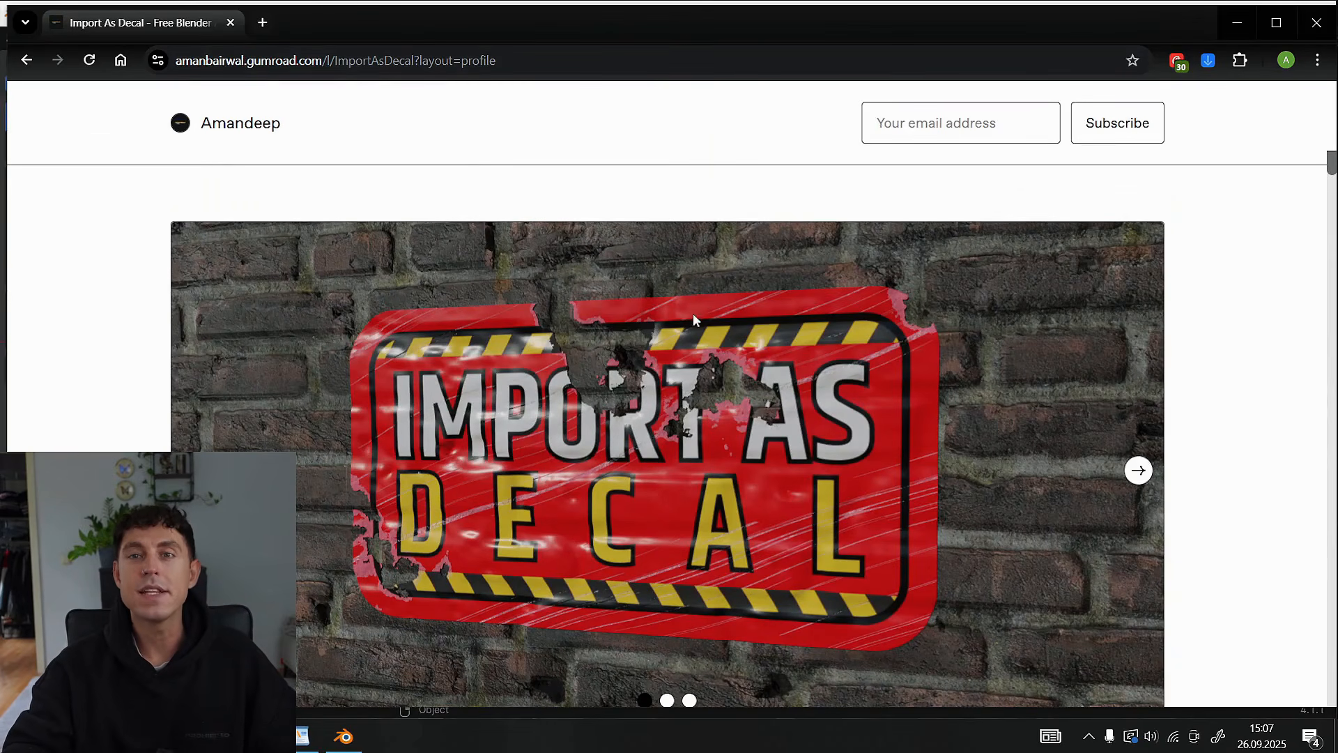
scroll(692, 313, down, 4)
scroll(693, 319, down, 4)
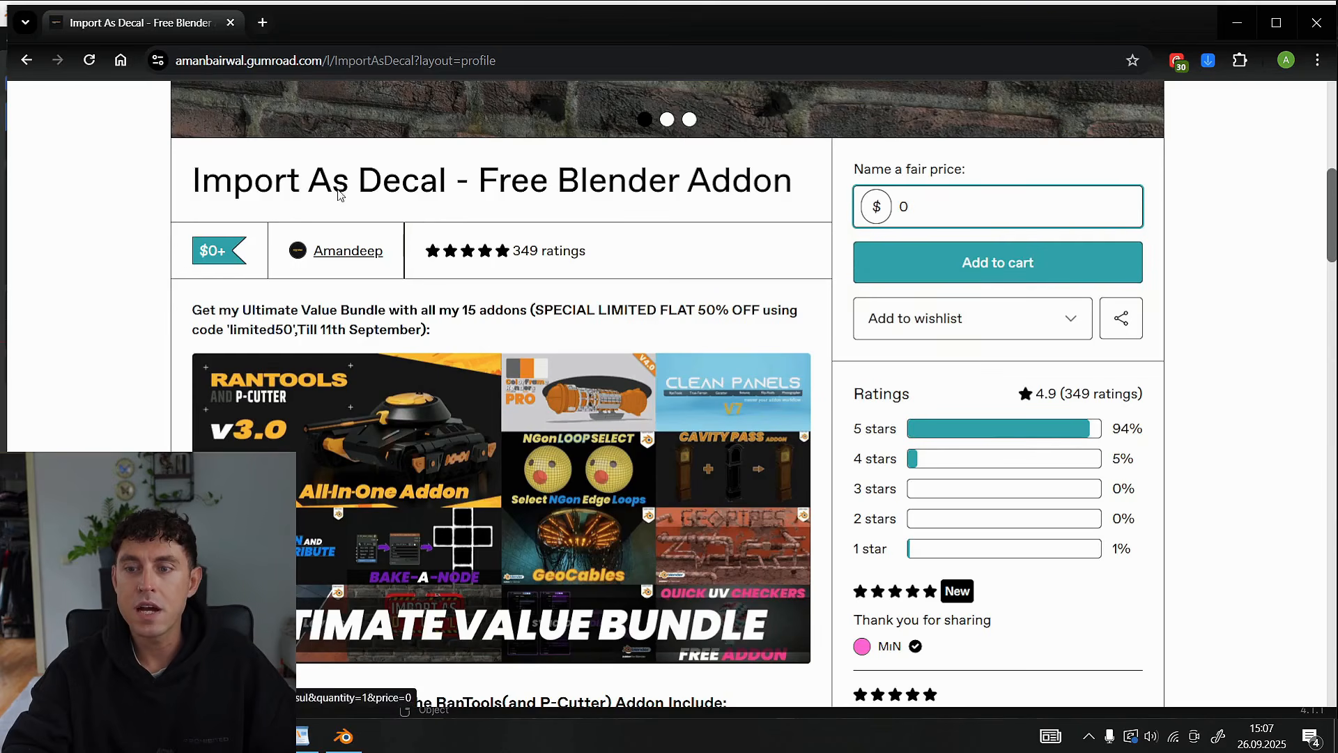
click(1235, 24)
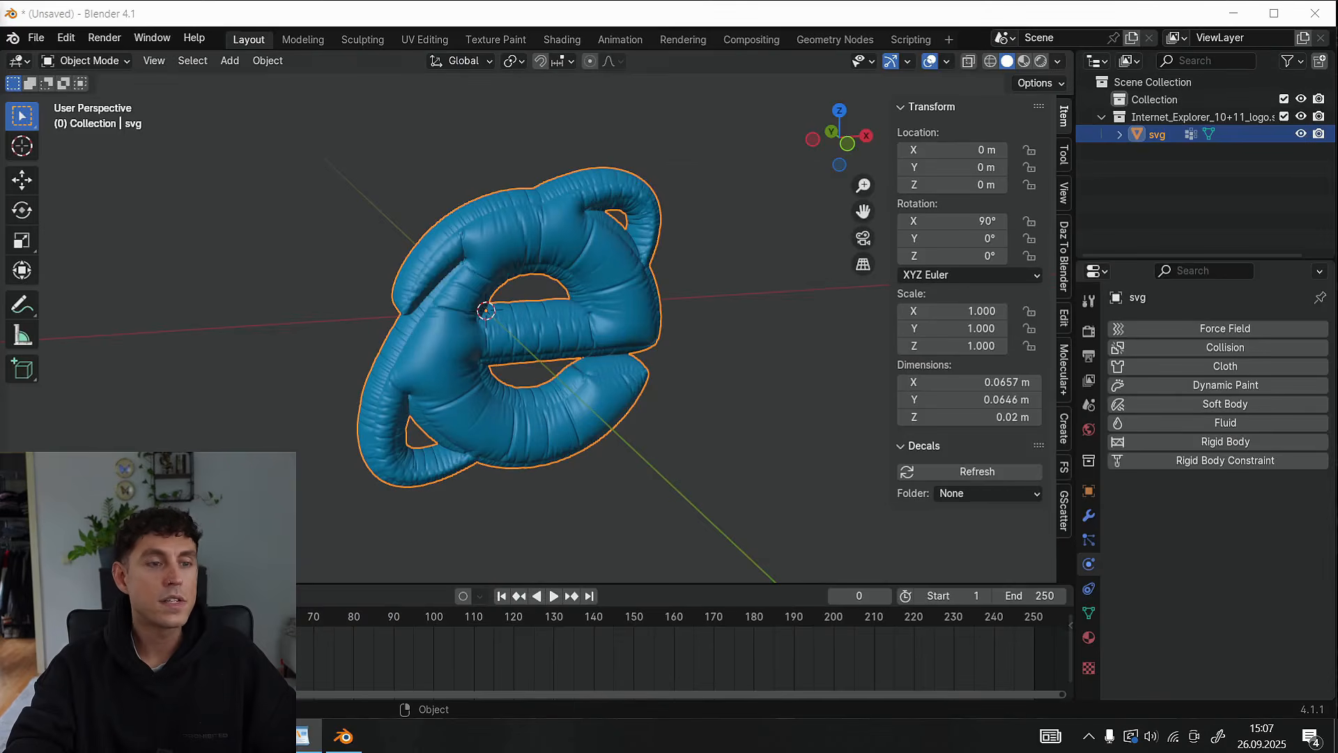
click(55, 39)
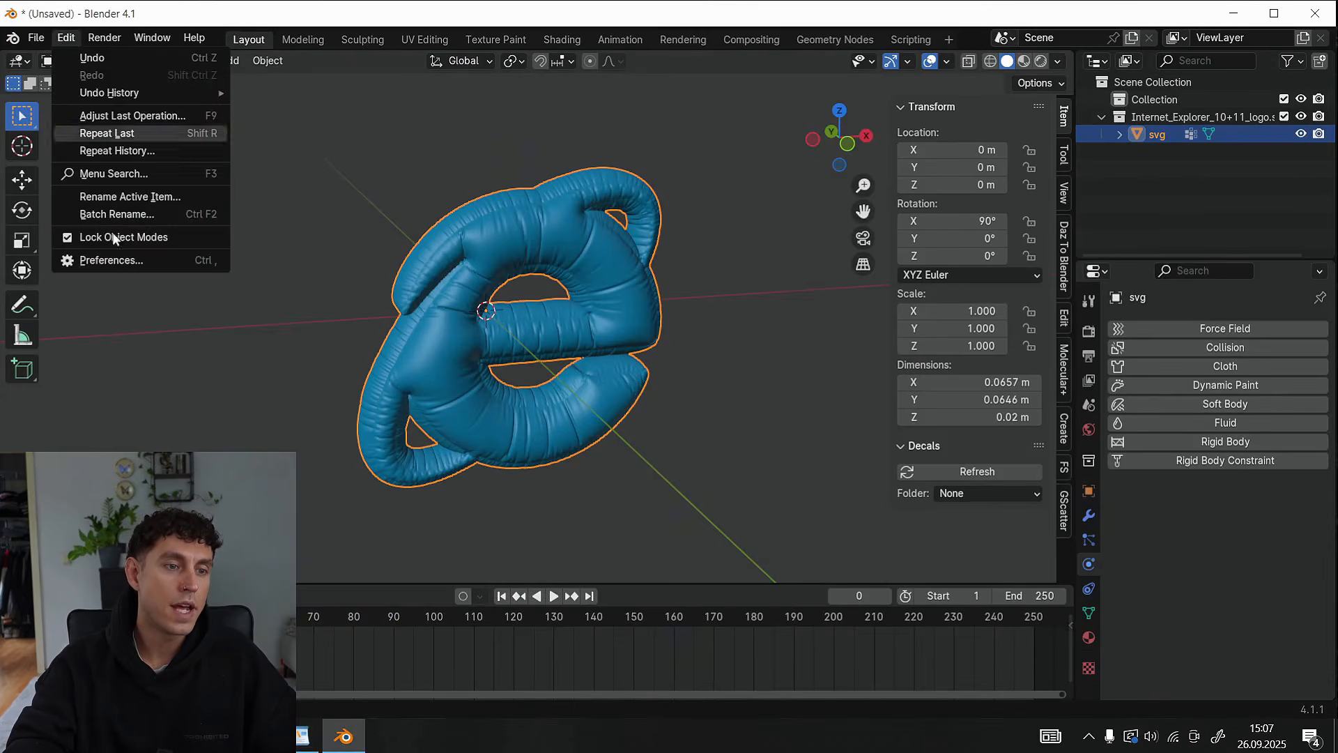
click(123, 263)
drag(104, 5, 418, 52)
click(611, 103)
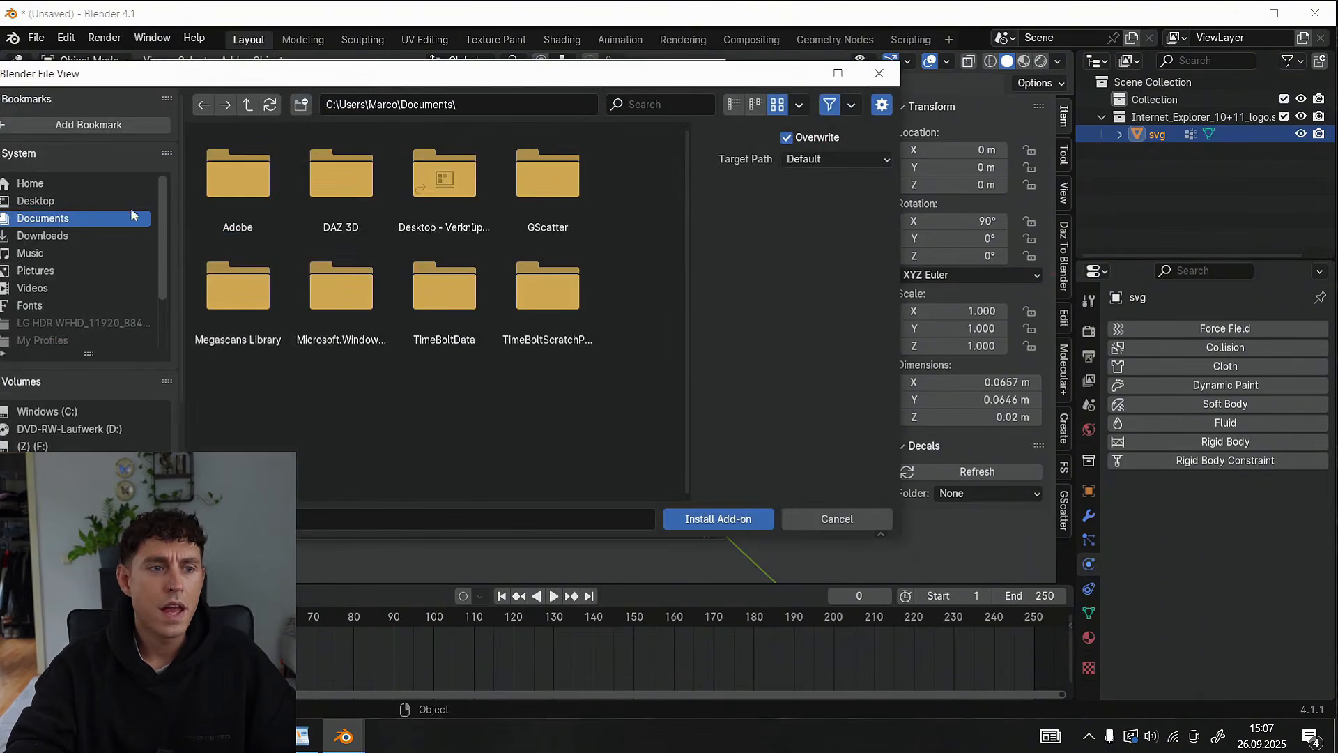
drag(165, 82, 263, 106)
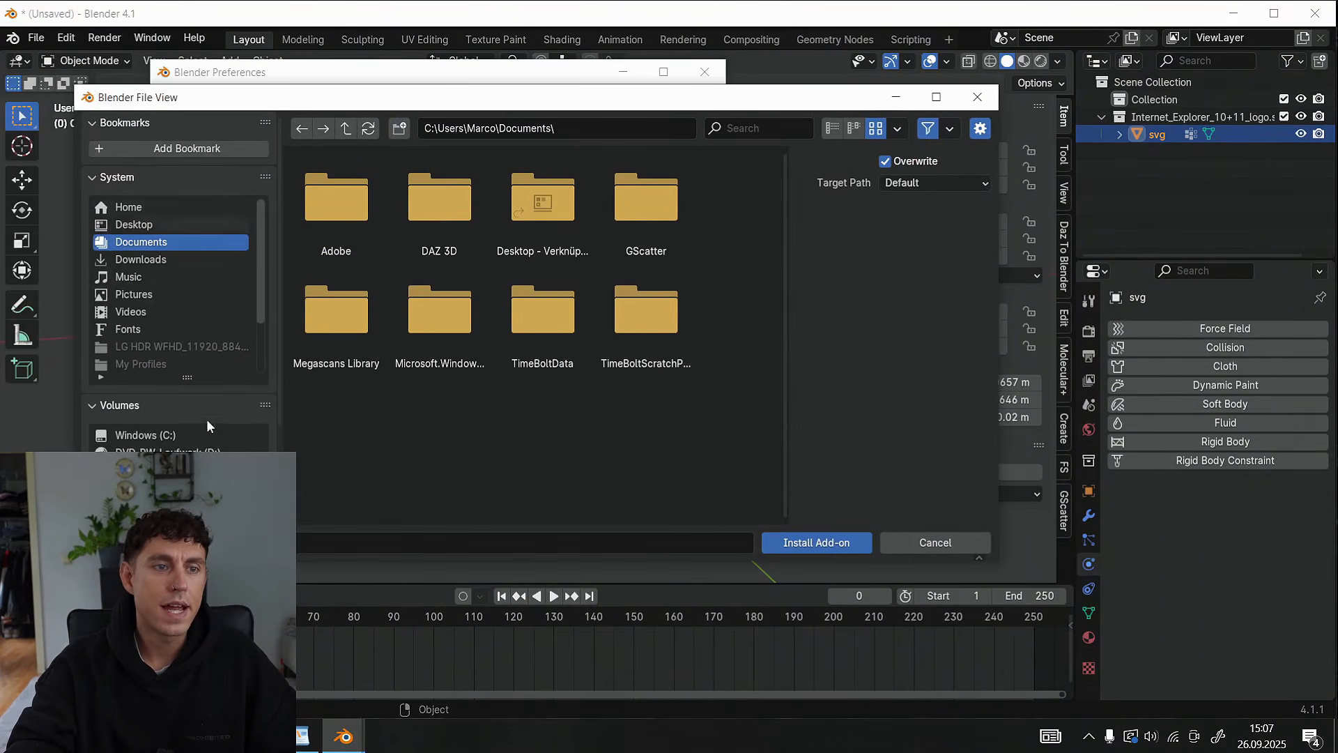
click(909, 542)
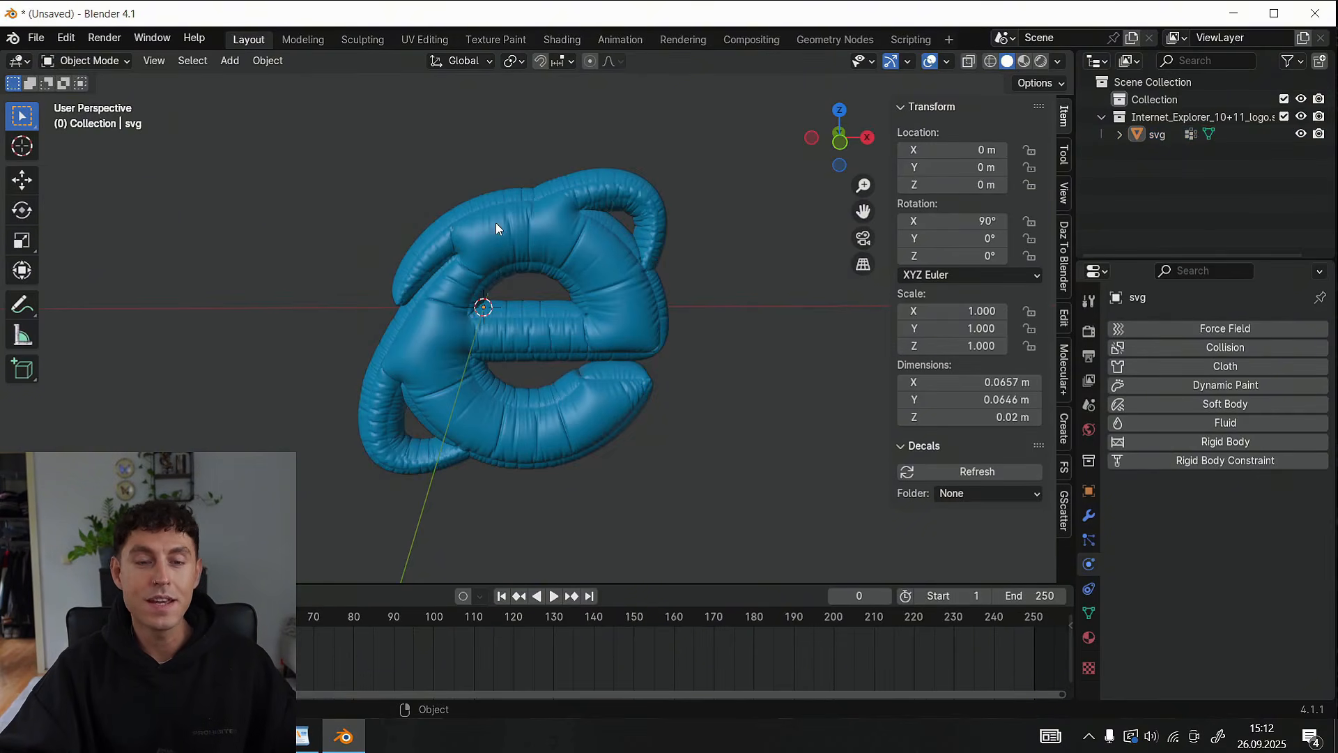
Add the image Sticker 2.png as a decal to the inflated logo with Image as Decal
click(505, 220)
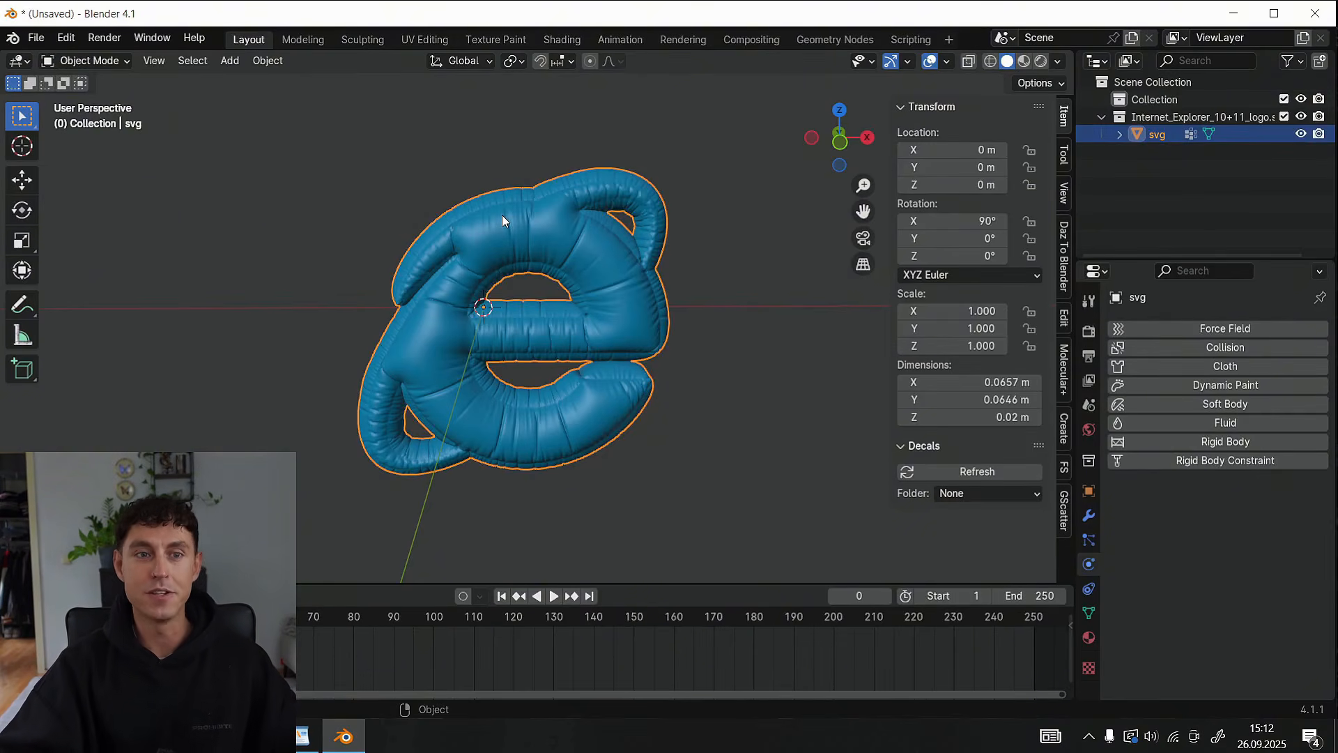
click(239, 66)
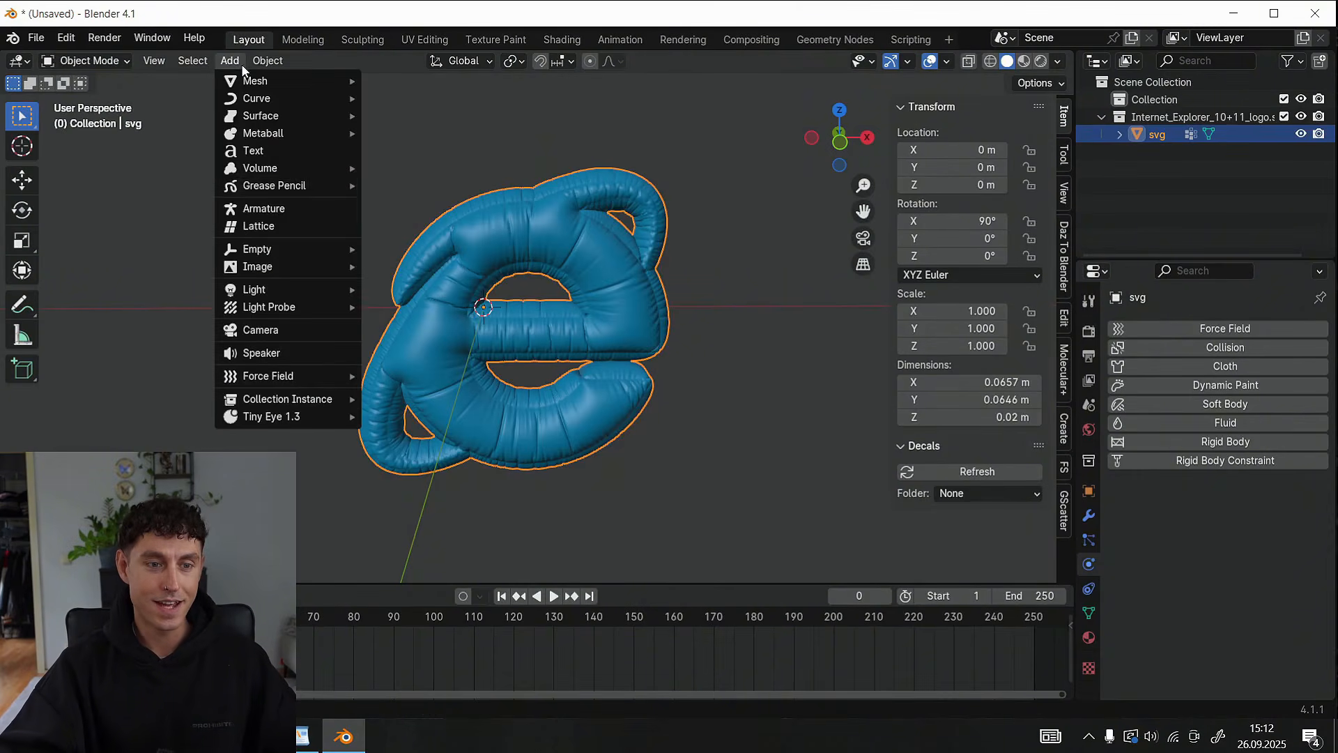
mouse_move(260, 269)
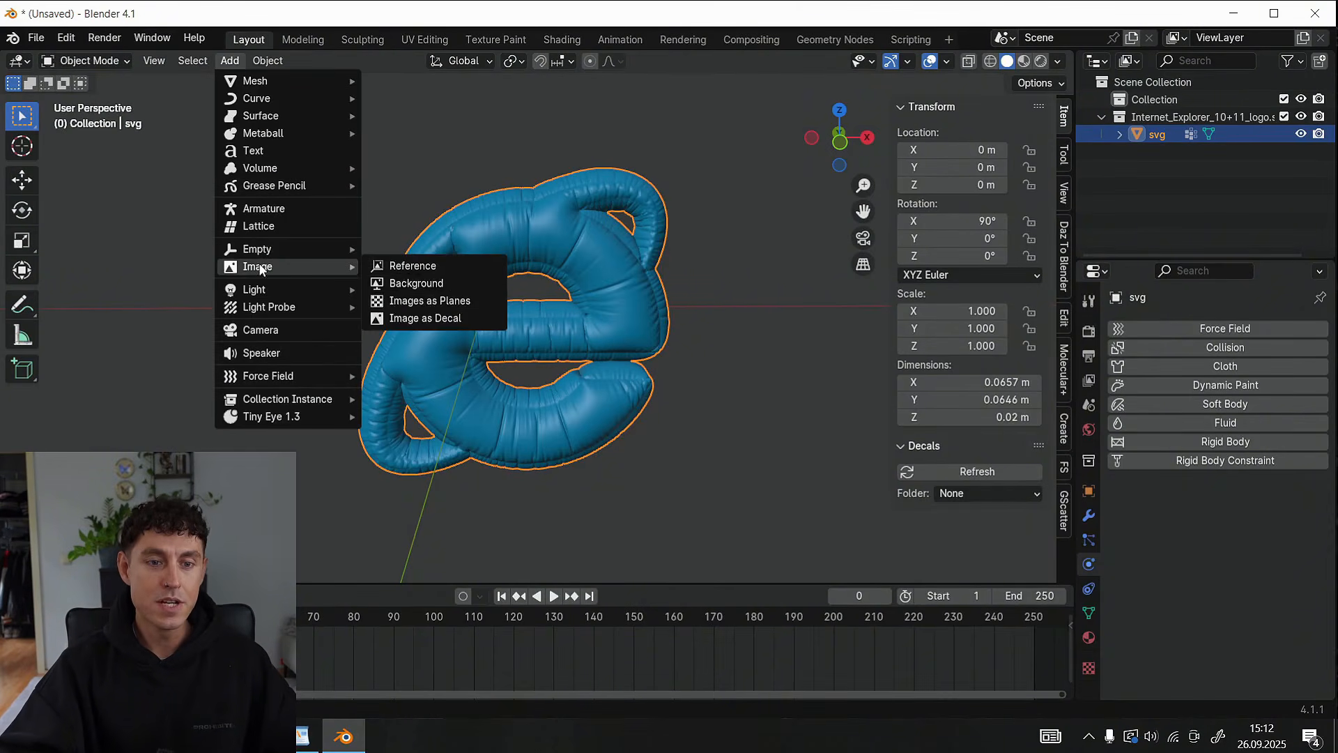
click(406, 322)
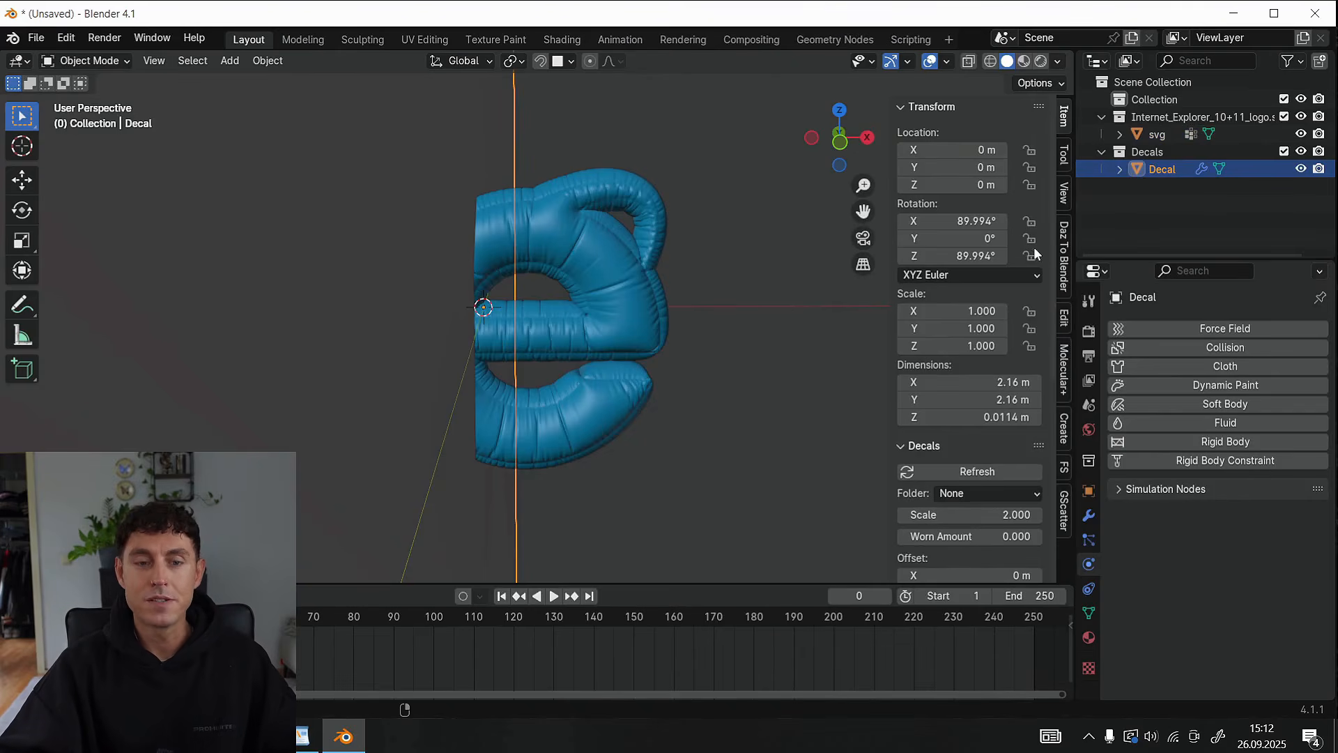
In material preview shading, set the decal's Z rotation to 0° and its X and Y scale to 0.006
click(974, 256)
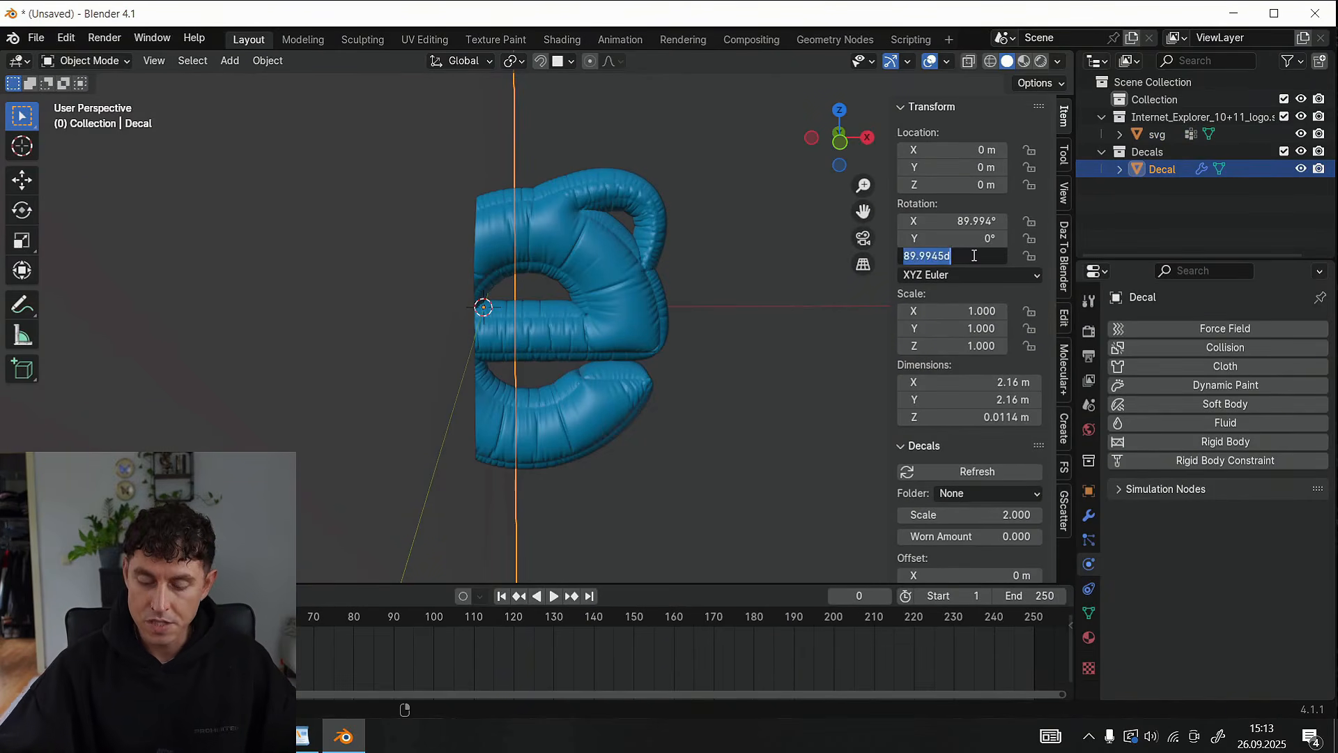
text(0)
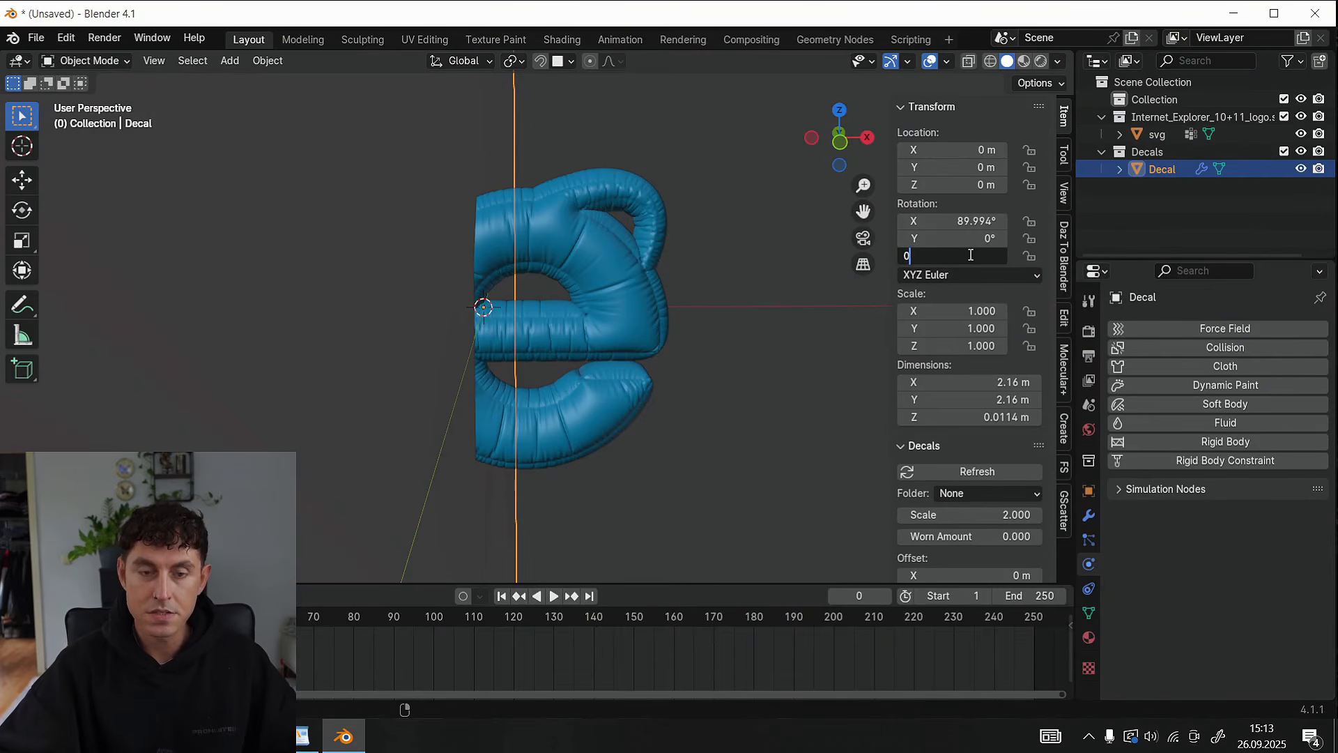
key(Return)
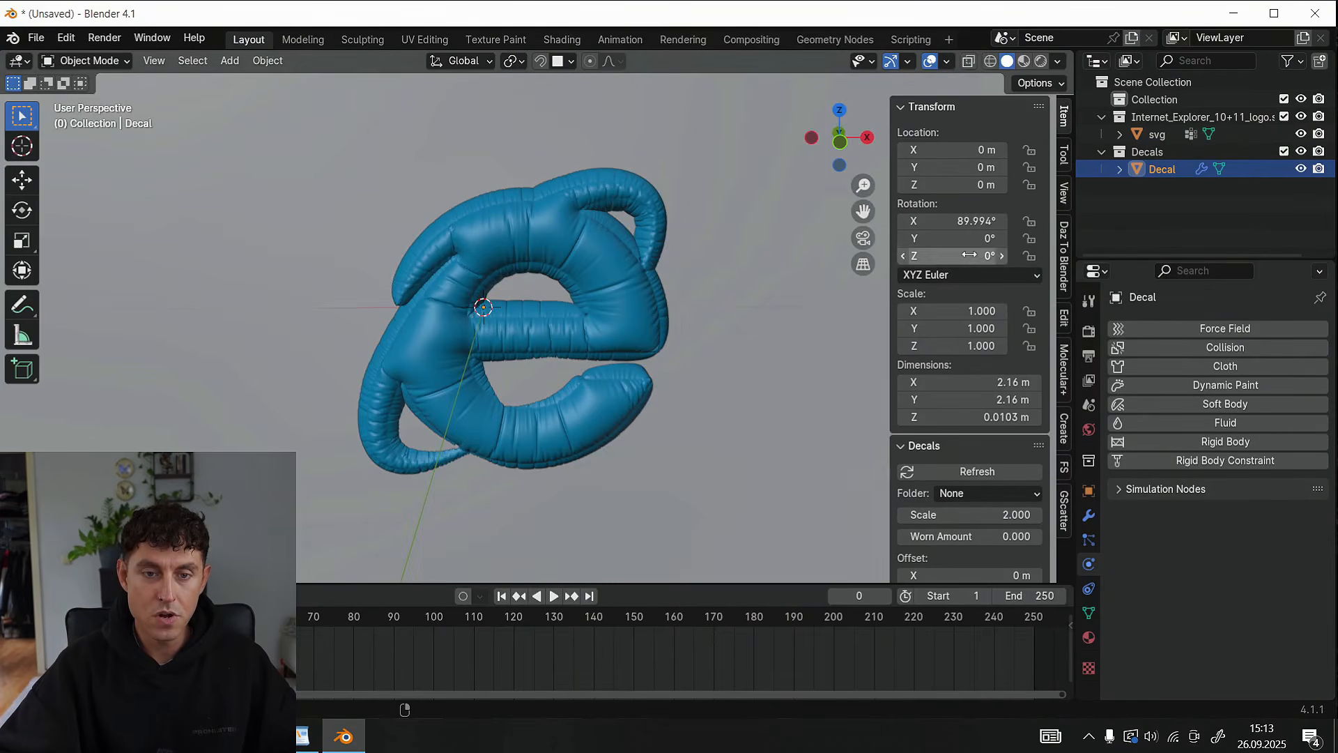
click(1024, 60)
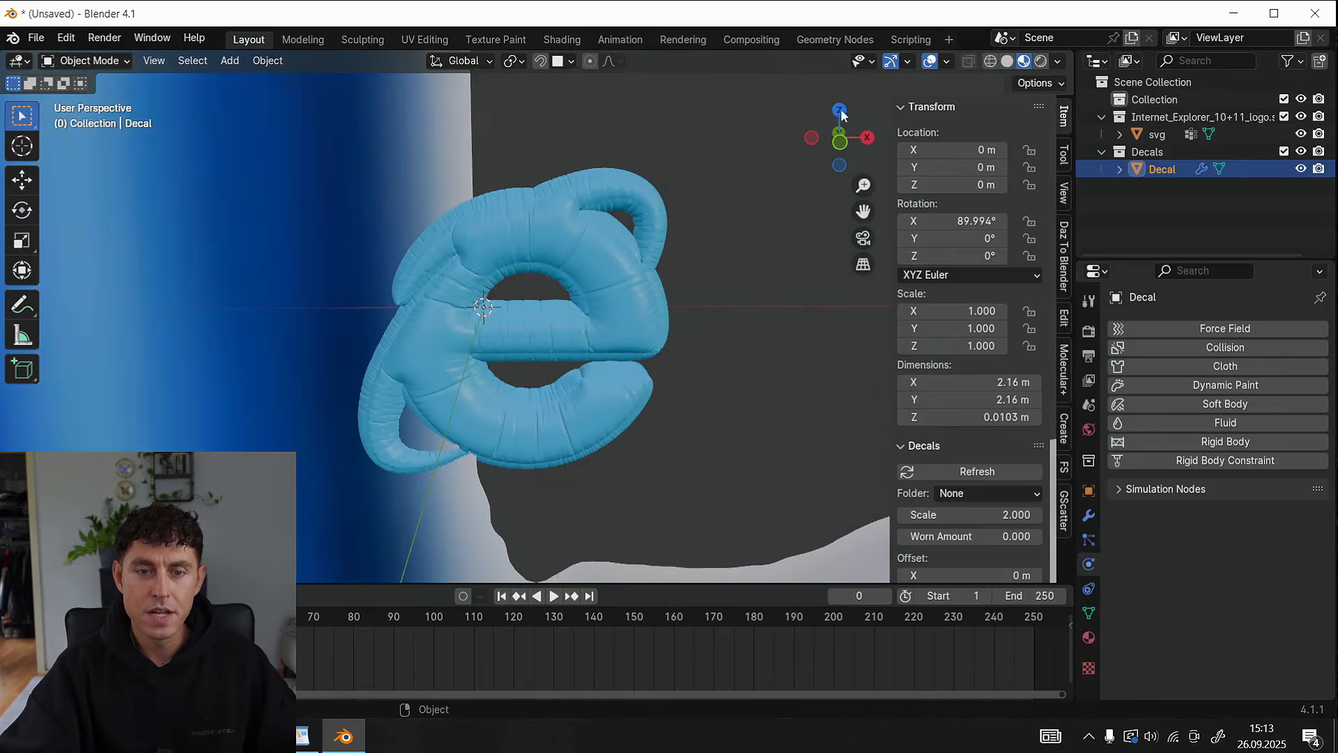
scroll(841, 116, up, 2)
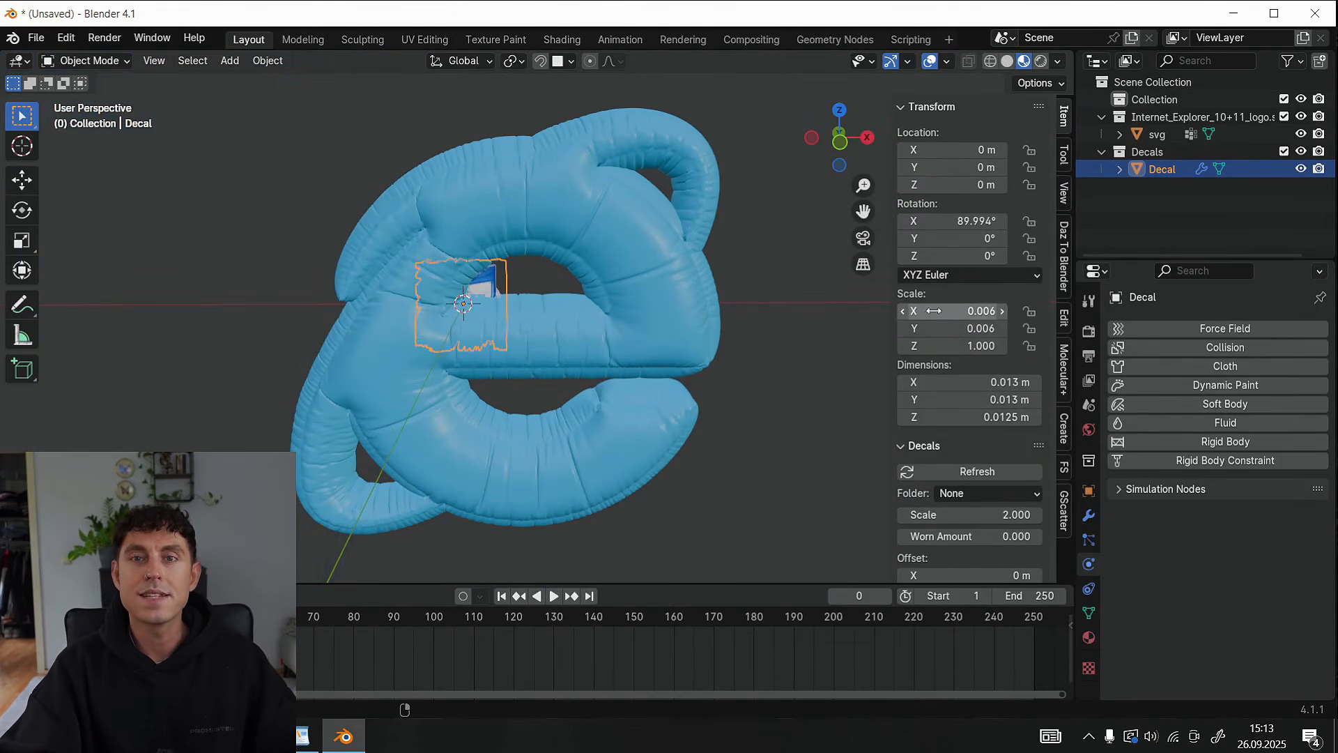
Move the decal onto the front of the logo's upper curve, at about X 0.0056 m, Y -0.011 m and Z 0.0167 m
drag(840, 159, 1184, 187)
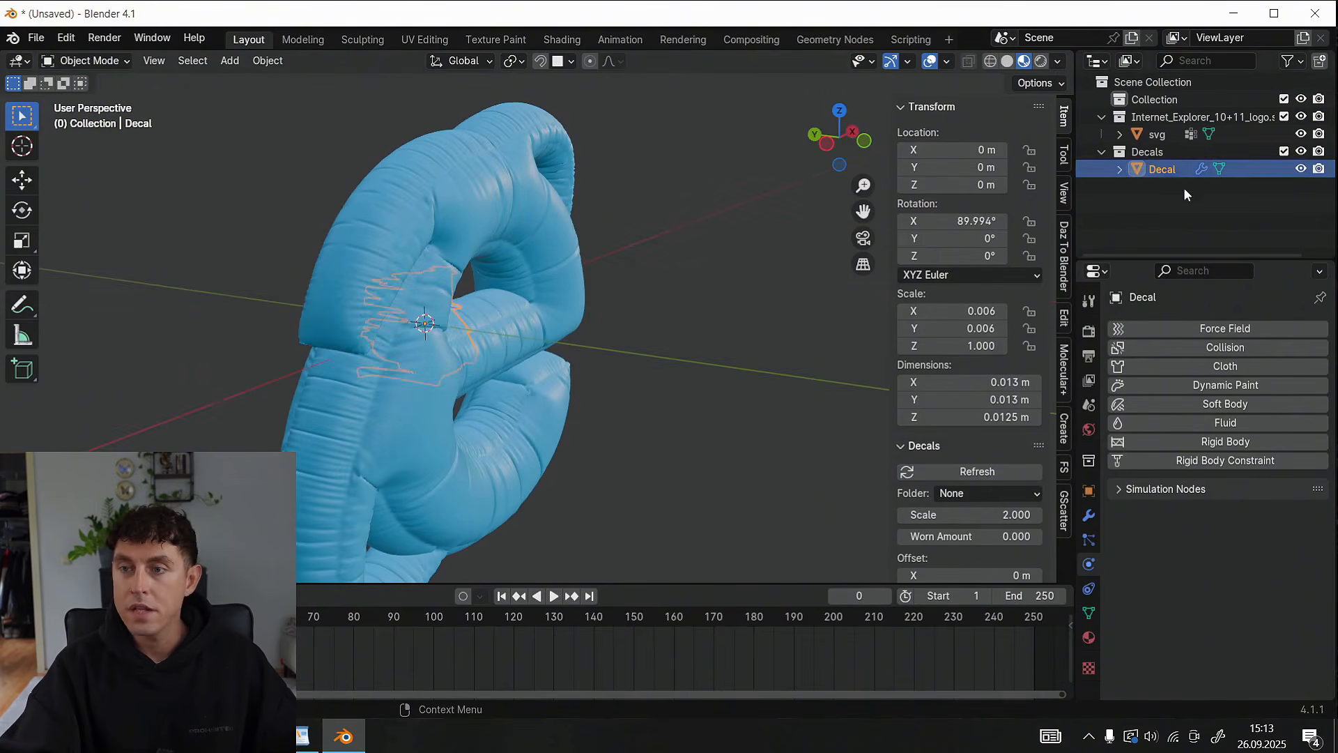
click(19, 178)
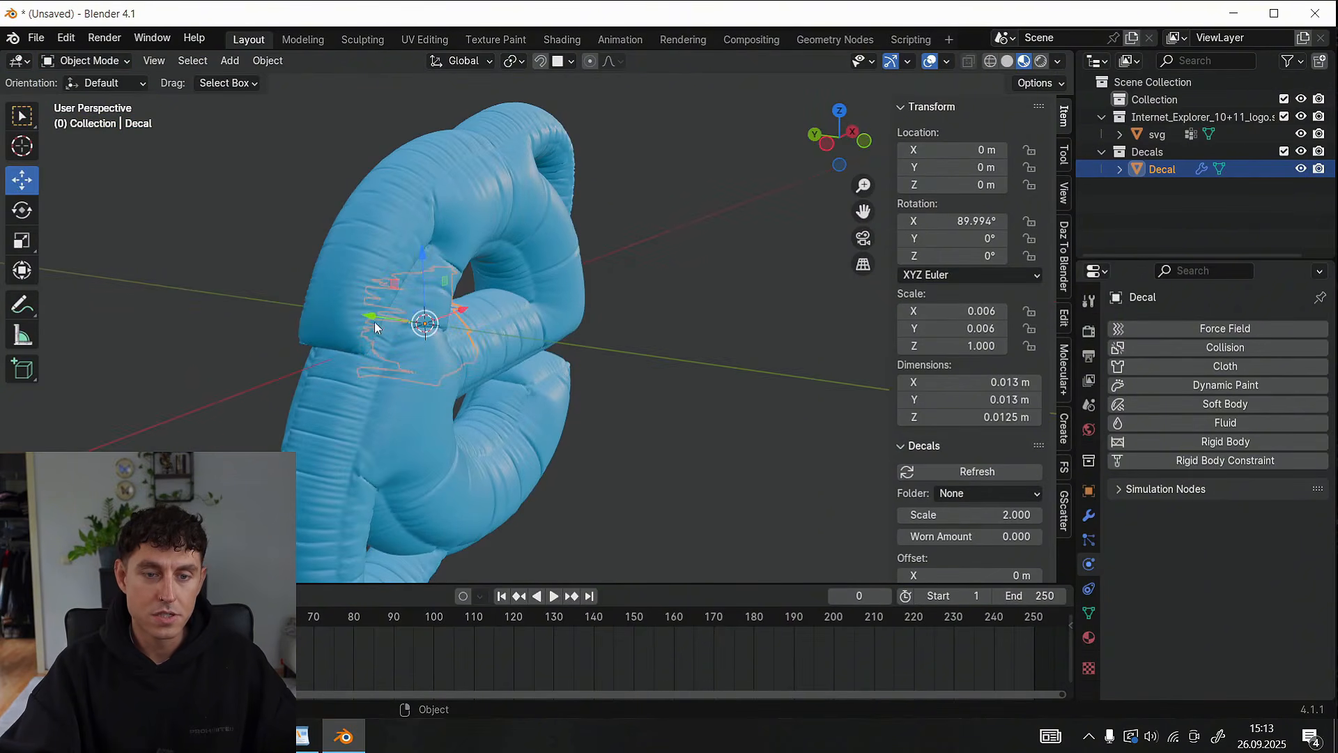
drag(374, 320, 477, 335)
drag(522, 277, 522, 458)
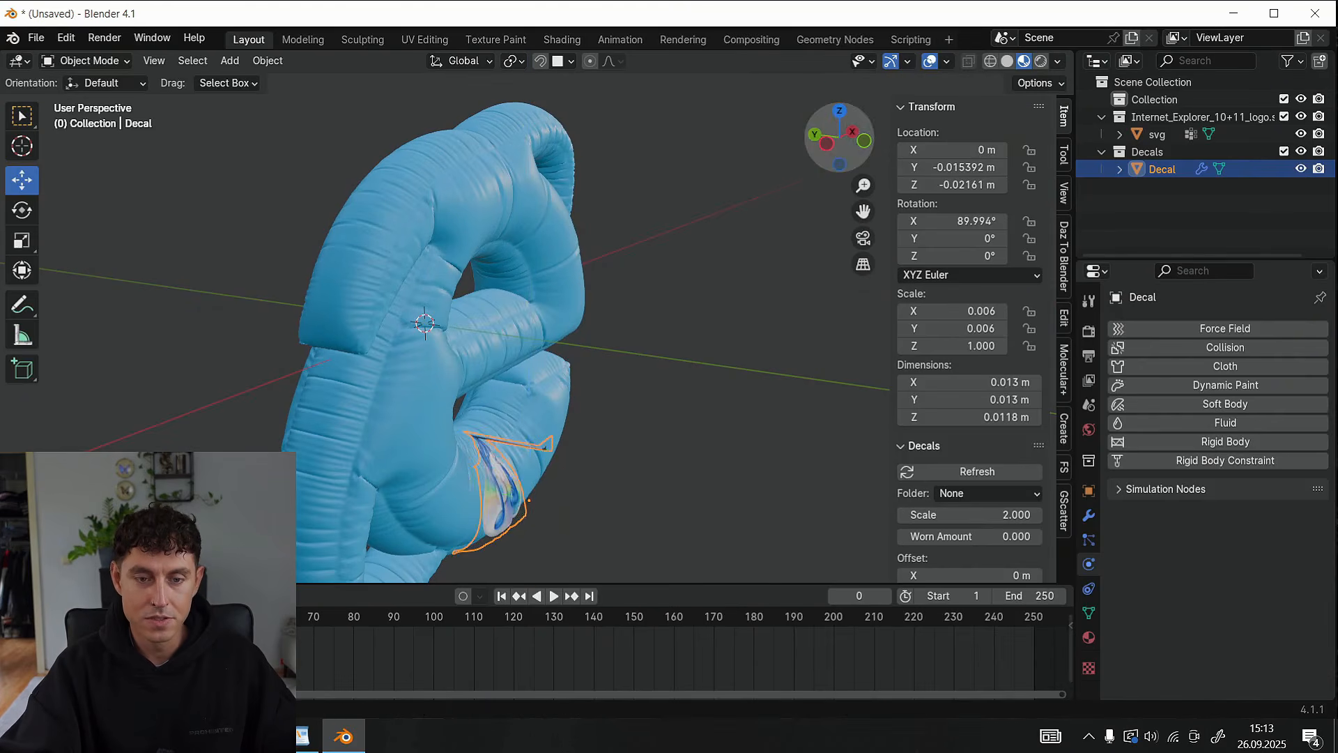
middle_drag(613, 446, 547, 450)
middle_drag(585, 355, 650, 353)
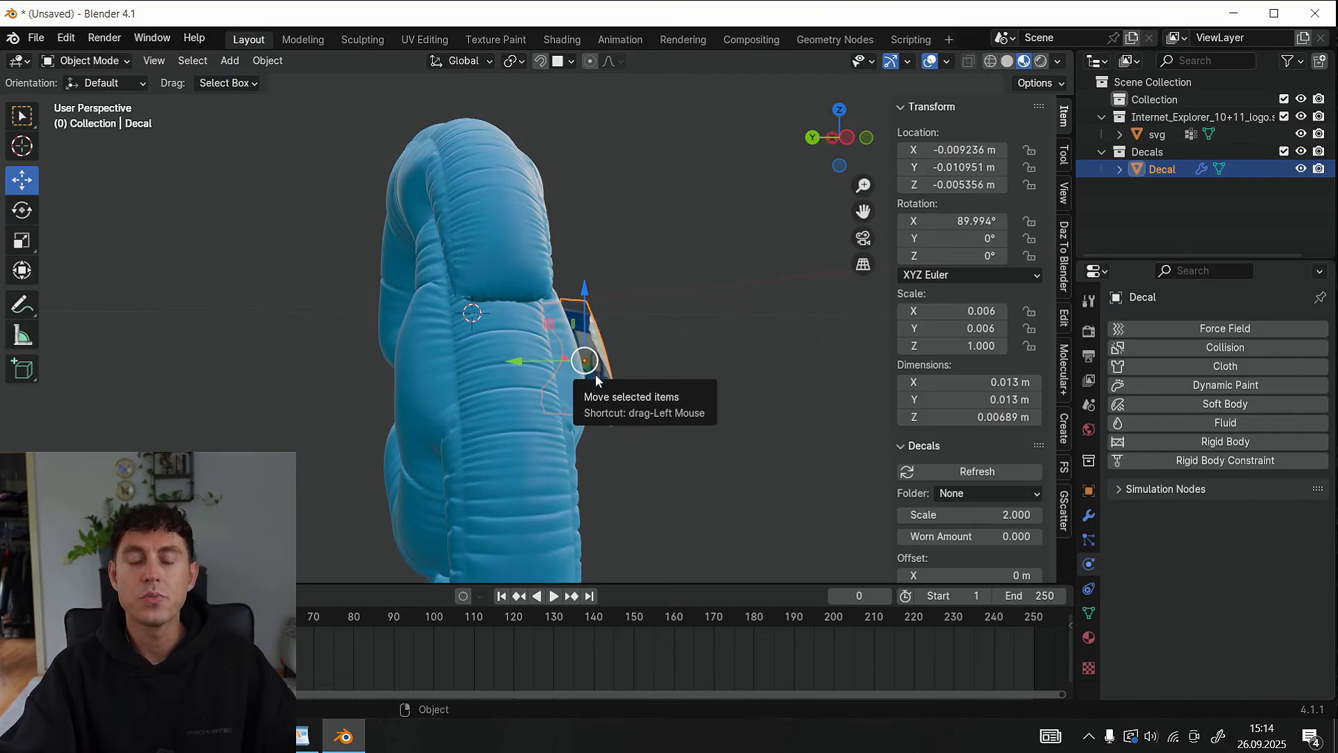
middle_drag(738, 204, 878, 206)
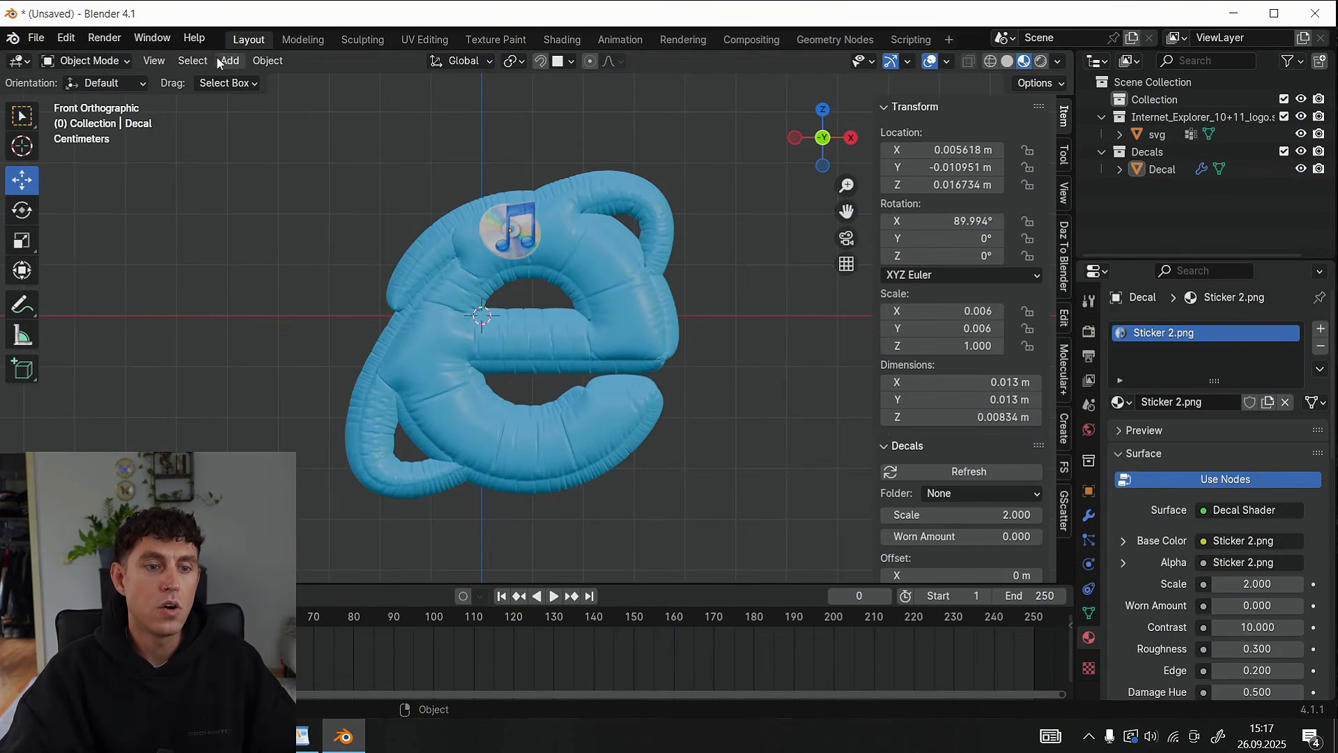
Add three more image decals around the logo's front and tilt all four in Y, the music disc to -20.43° and the clover to 14.734°
click(230, 61)
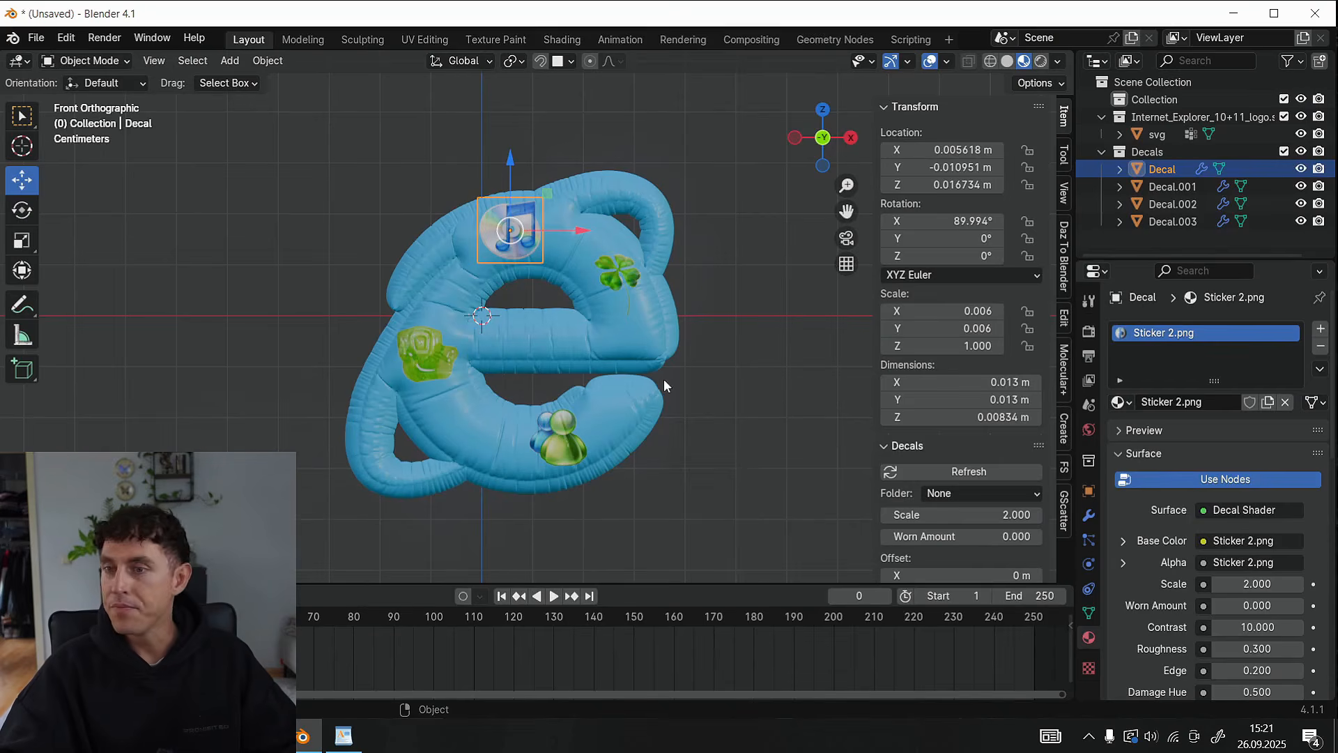
click(22, 210)
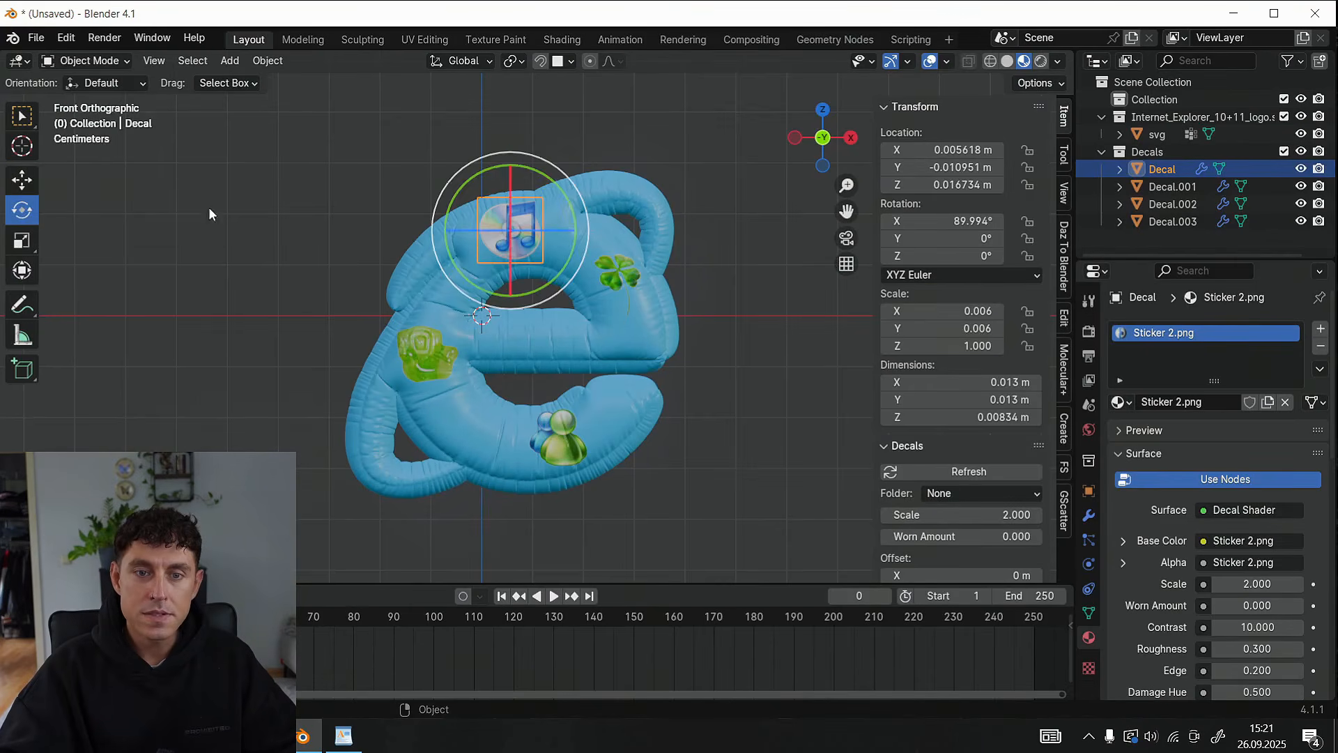
mouse_move(570, 213)
mouse_down()
mouse_move(573, 231)
mouse_move(560, 193)
mouse_up()
click(343, 270)
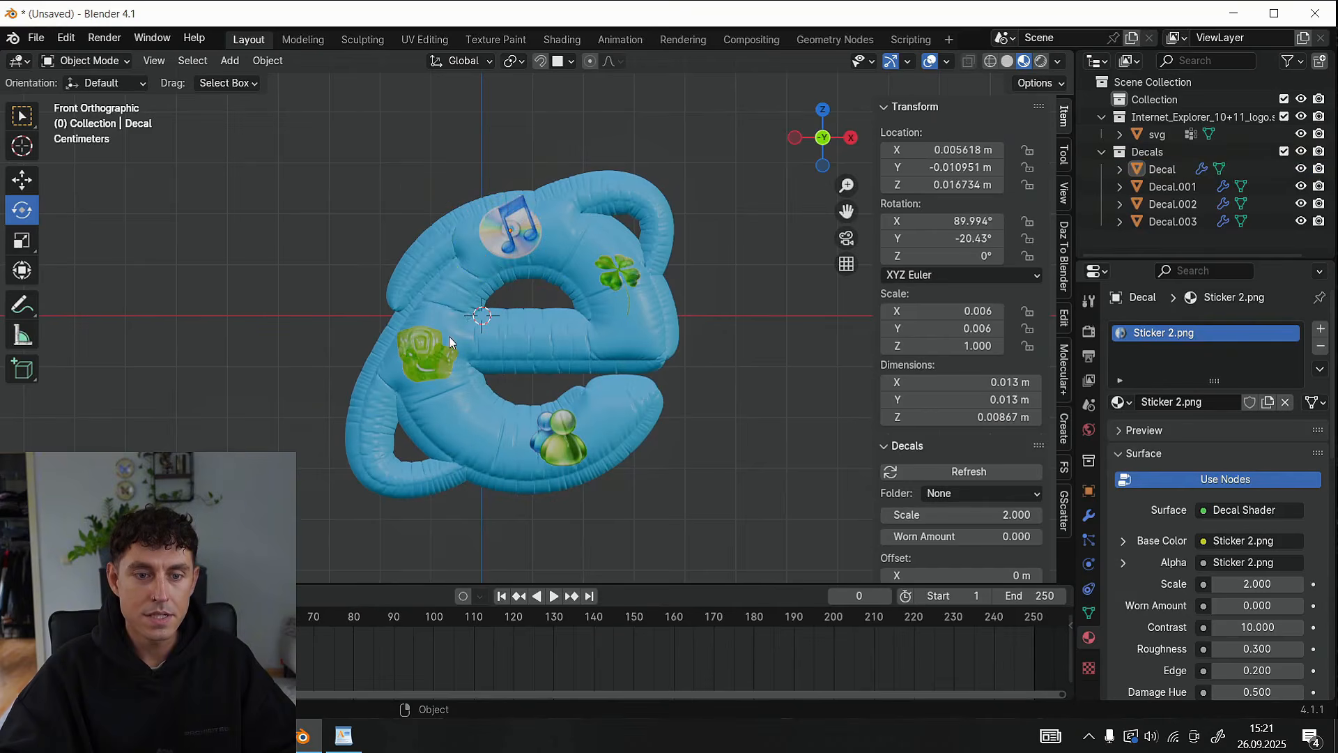
click(429, 373)
drag(491, 337, 569, 472)
click(559, 445)
drag(619, 404, 624, 414)
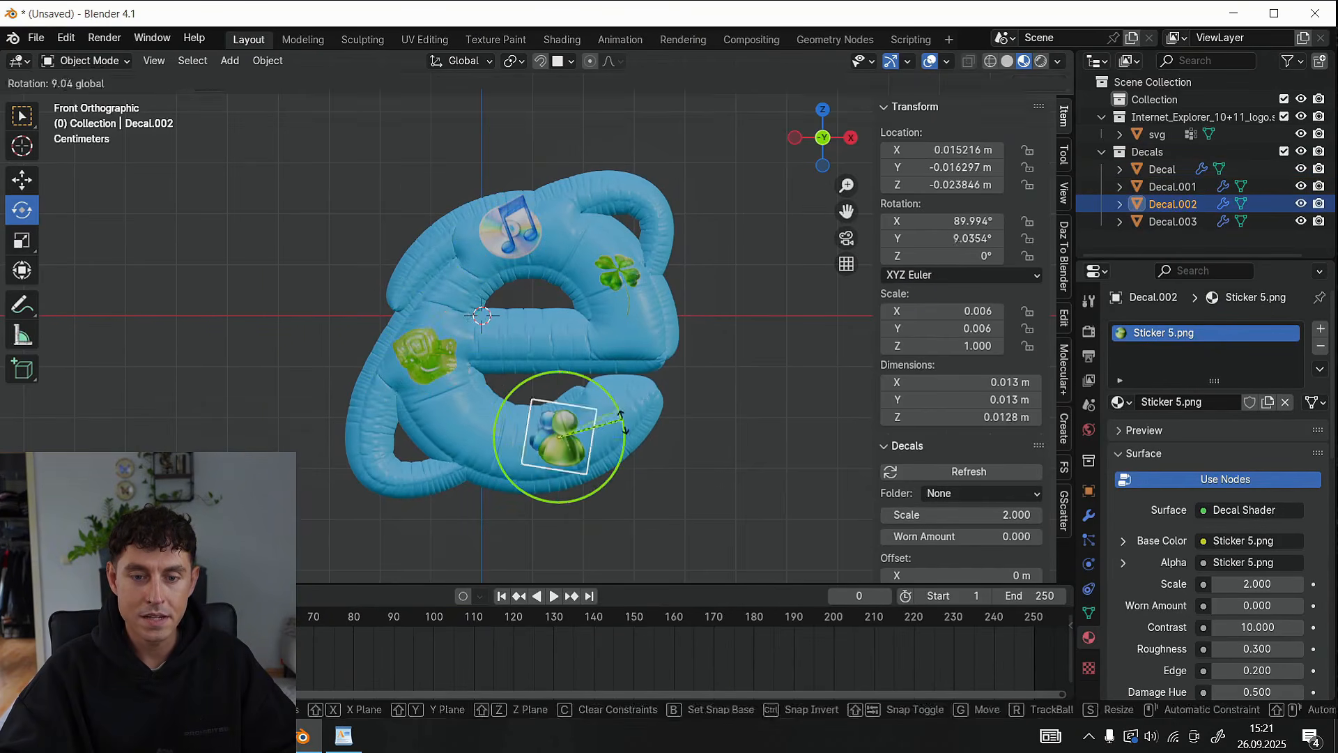
click(786, 376)
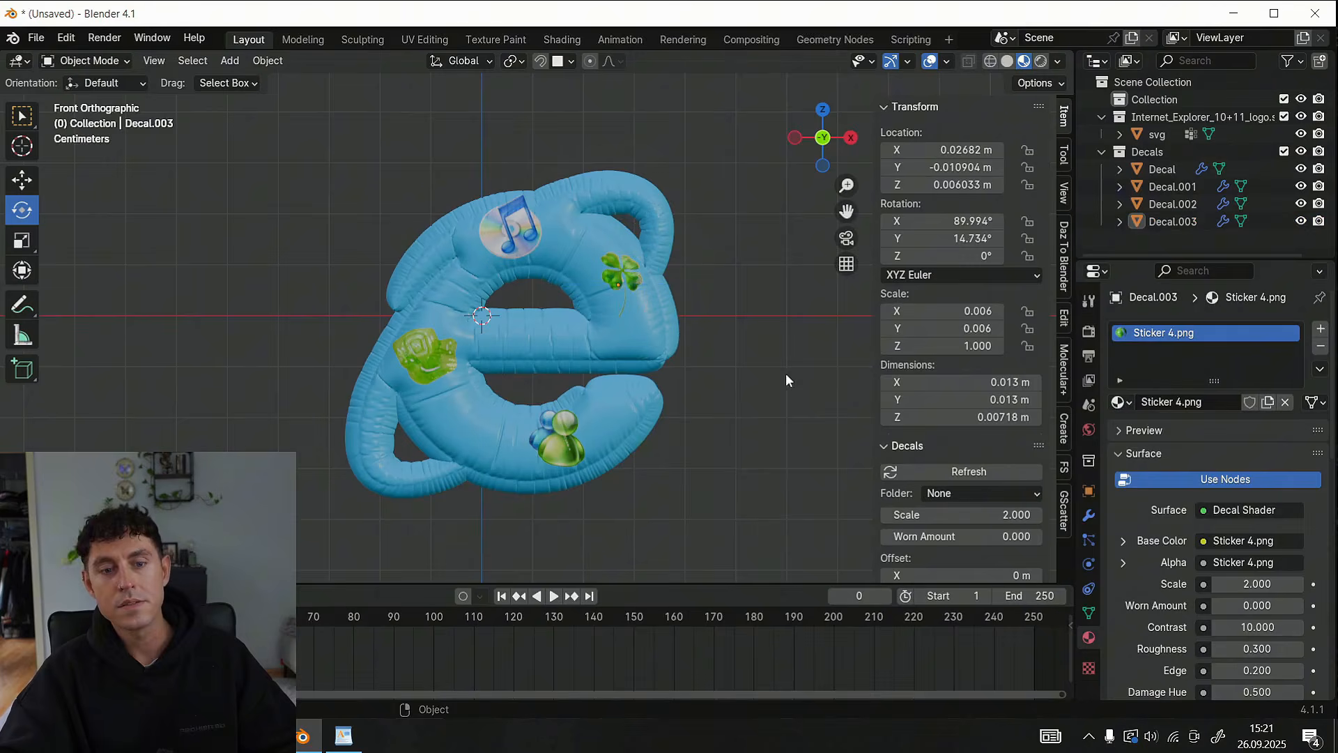
Select the four decals with their Decals collection, then copy and paste them as a second set
click(1183, 220)
shift+click(1170, 168)
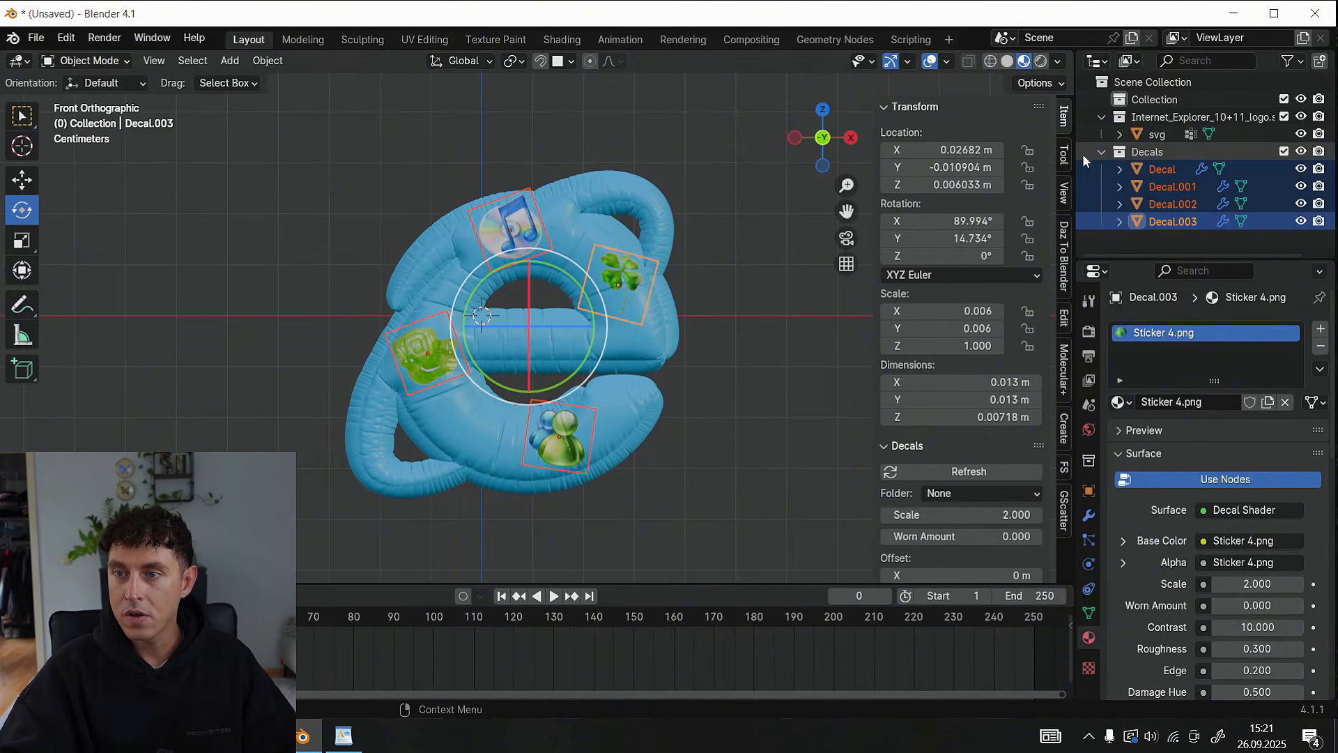
click(1134, 154)
key(ctrl+c)
key(ctrl+v)
Move Decal, Decal.001, Decal.002 and Decal.003 together along Y to the logo's back, bringing the music disc to Y 0.01614 m
scroll(1177, 187, down, 3)
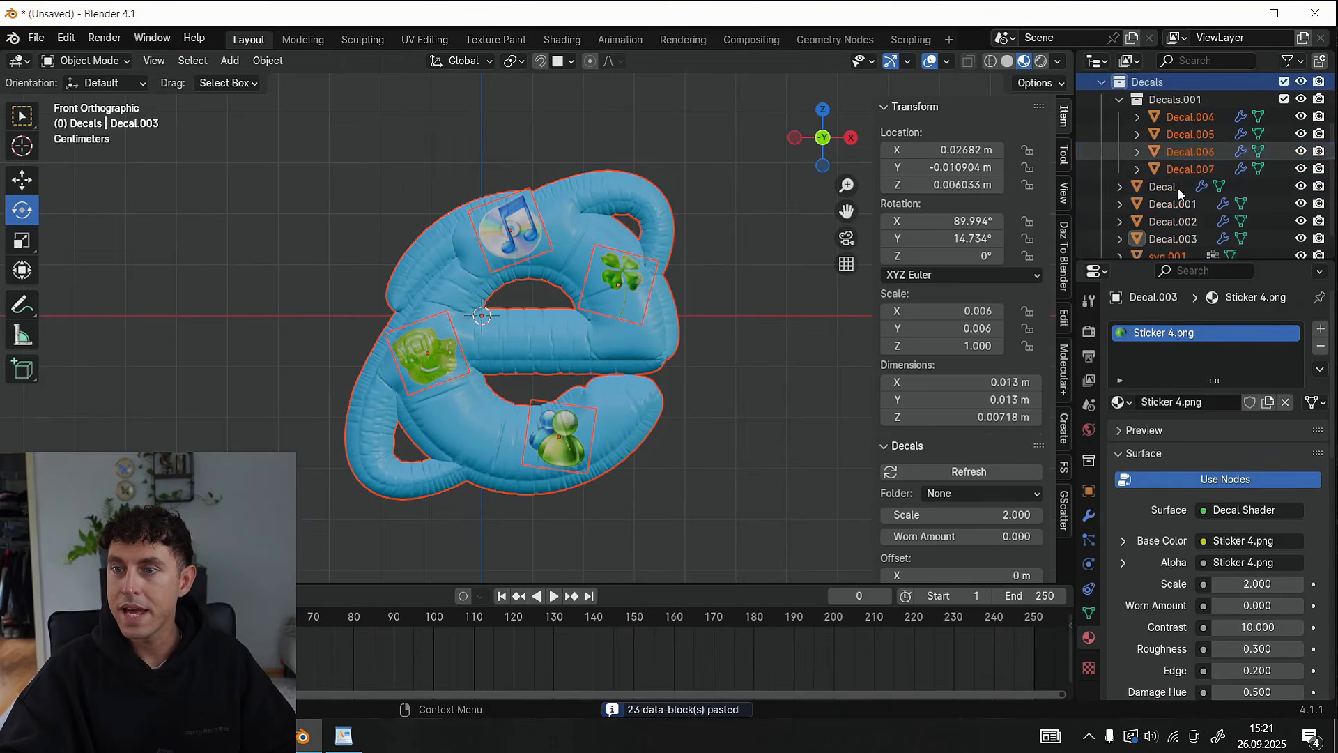
scroll(1177, 185, up, 1)
click(1159, 190)
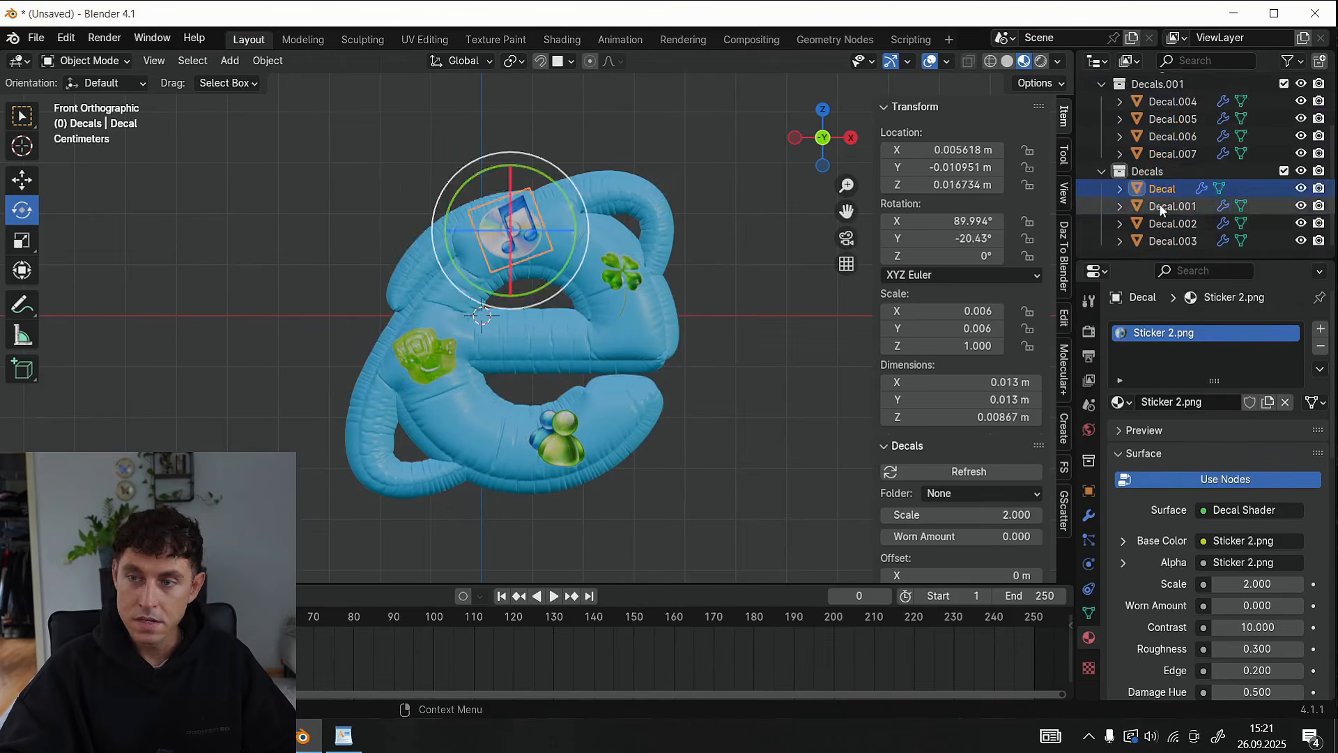
shift+click(1159, 205)
shift+click(1160, 223)
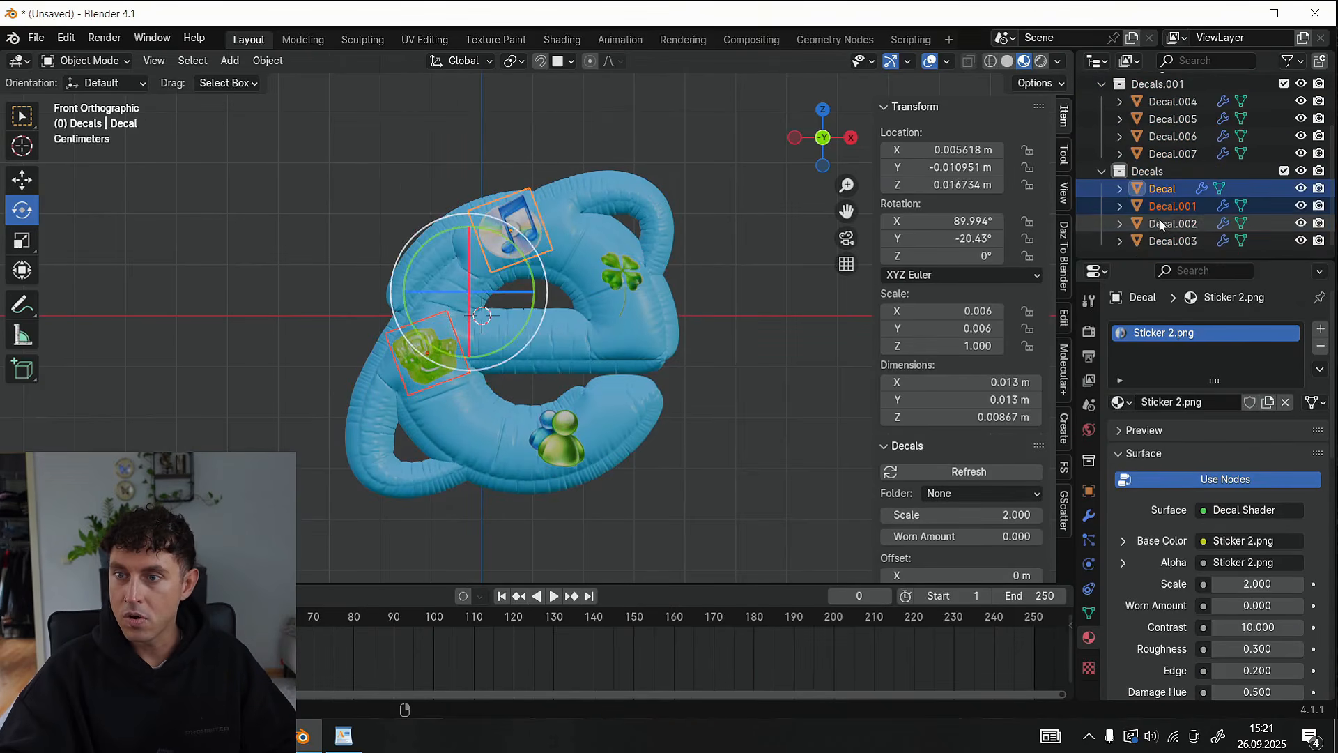
shift+click(1159, 241)
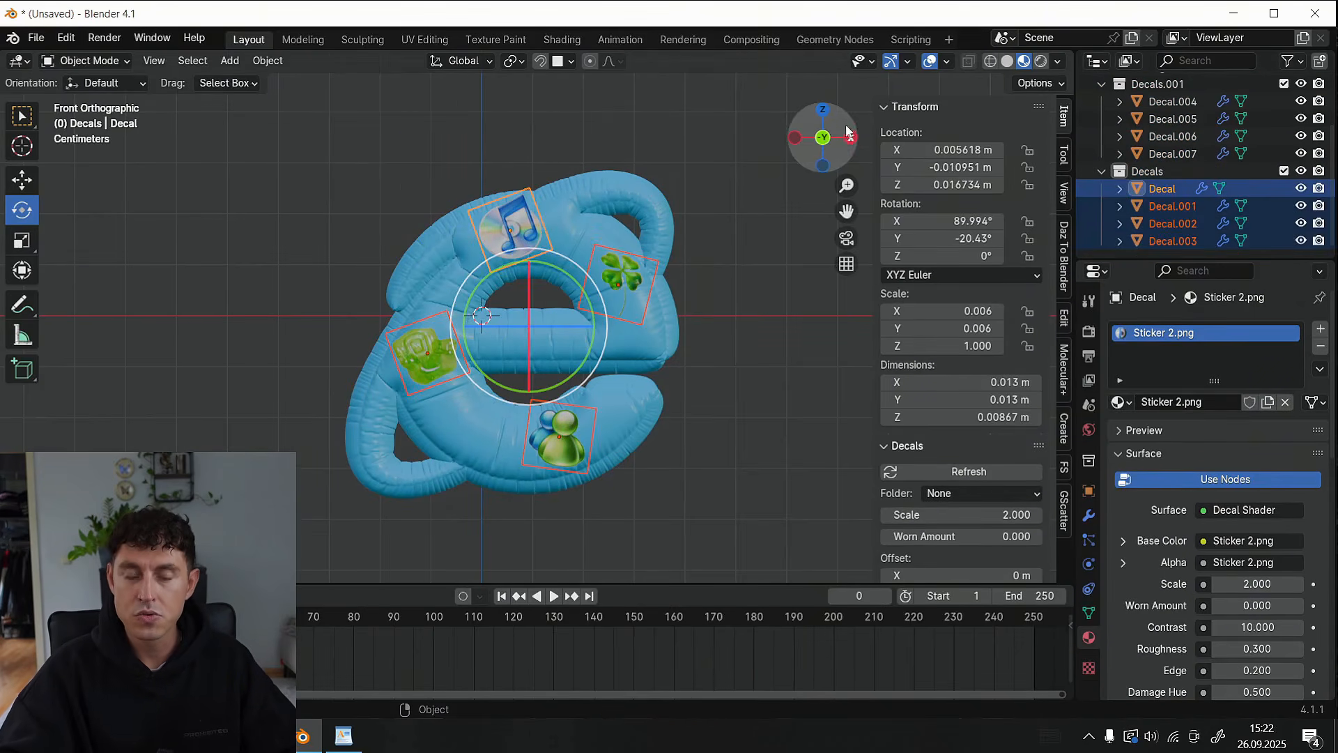
drag(826, 139, 686, 142)
click(22, 180)
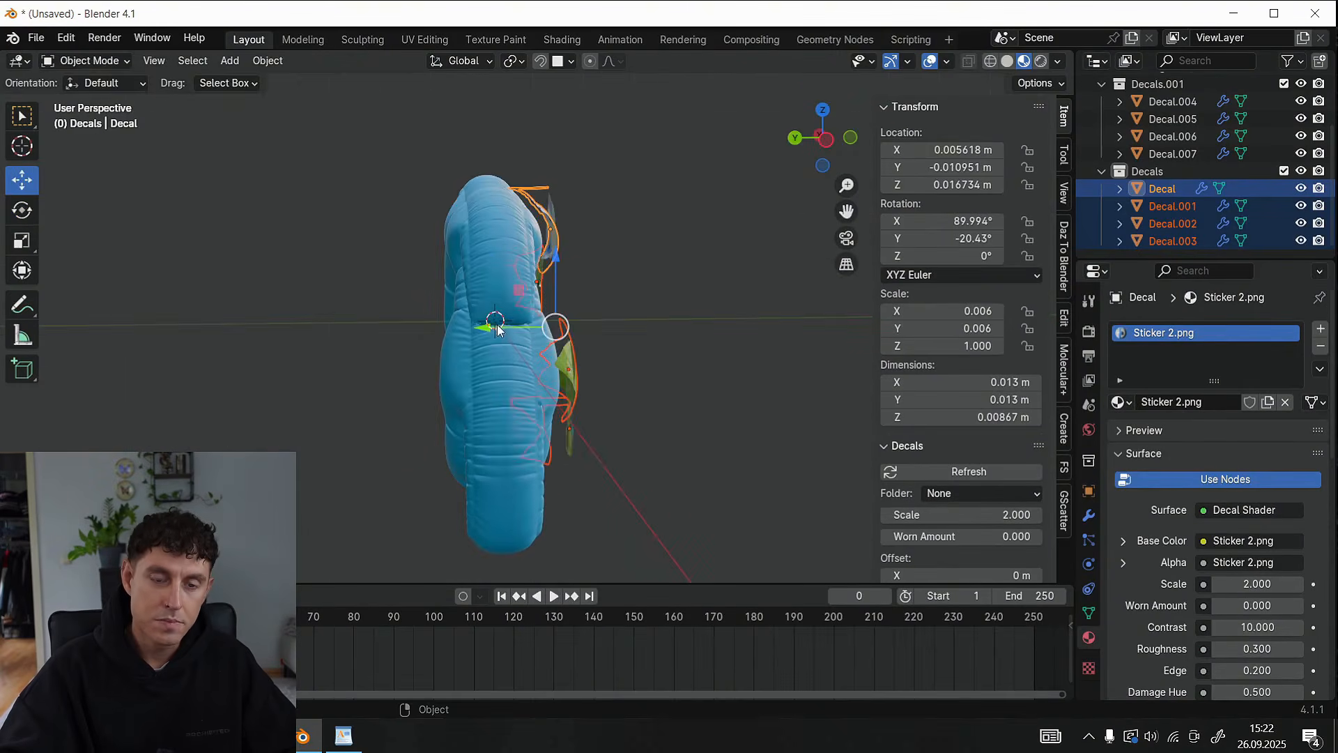
drag(484, 328, 342, 310)
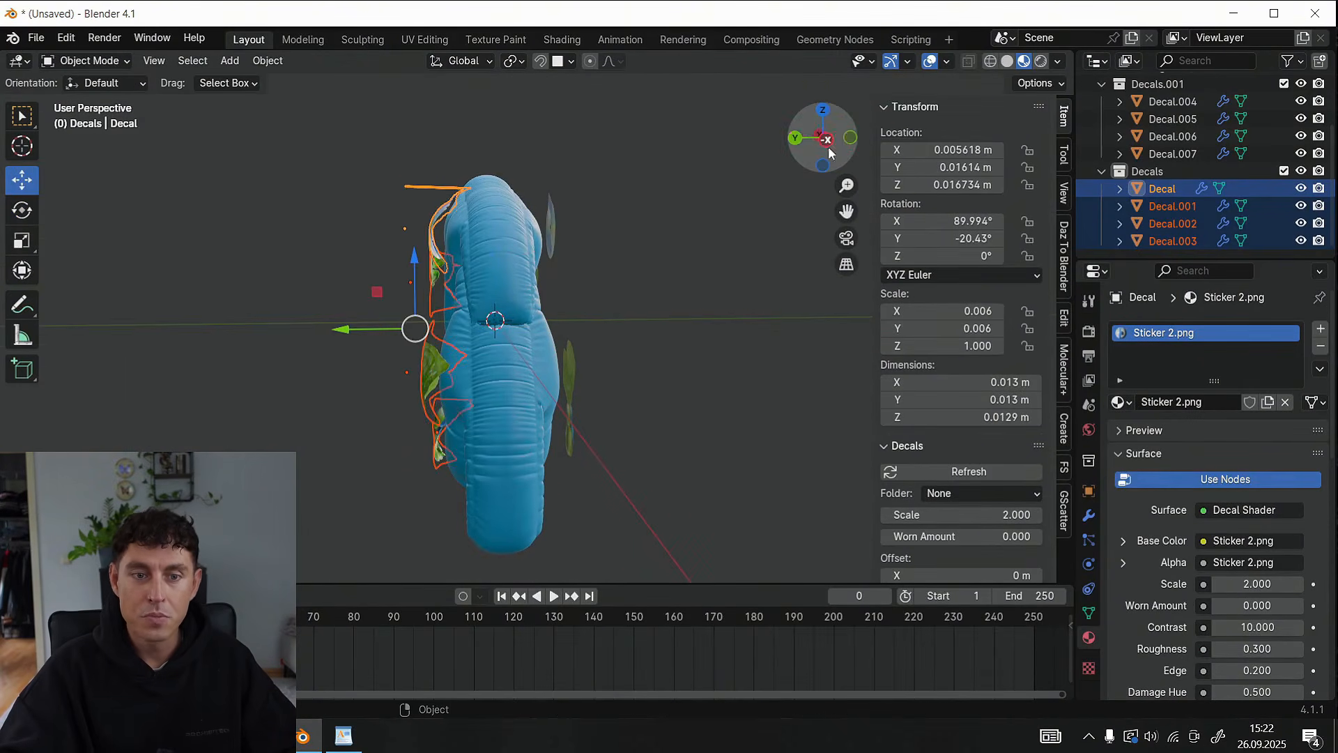
drag(828, 147, 969, 138)
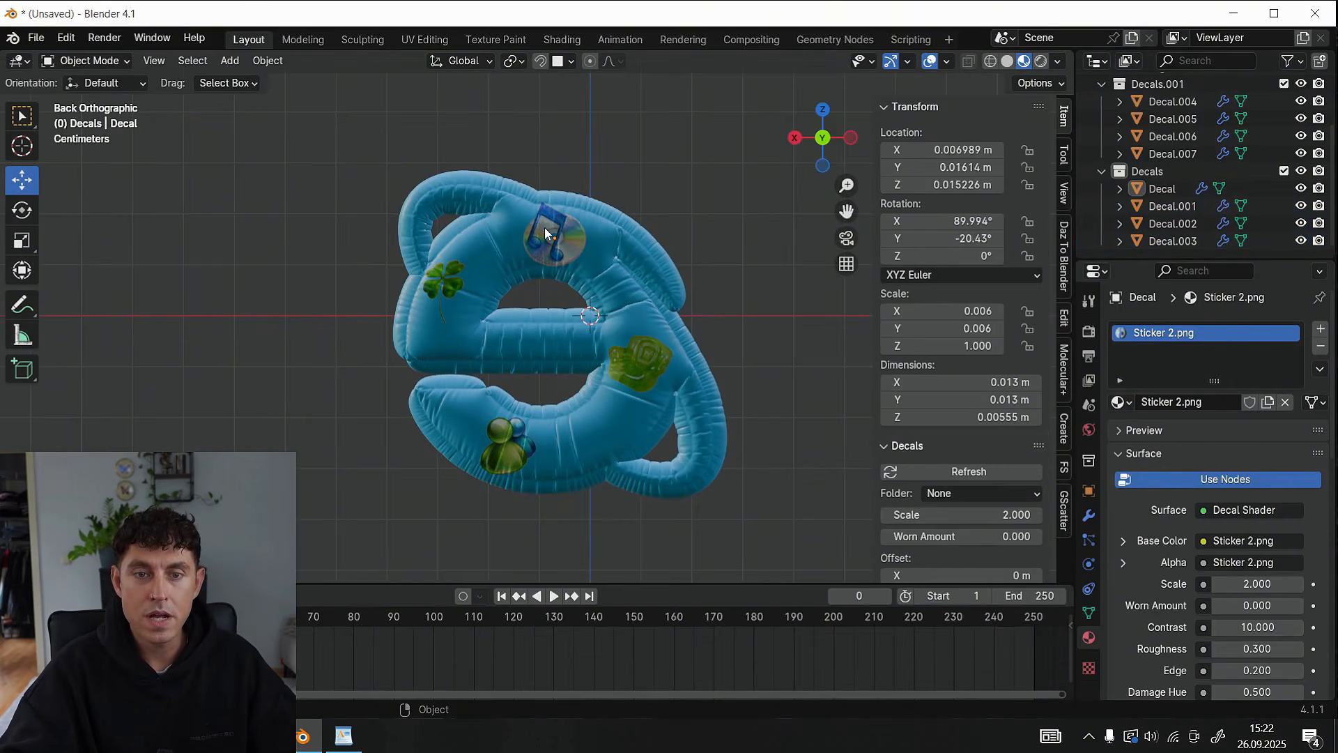
Mirror the music disc decal on the back by setting its X scale to -0.006, and do the same for the two-figures decal
click(545, 229)
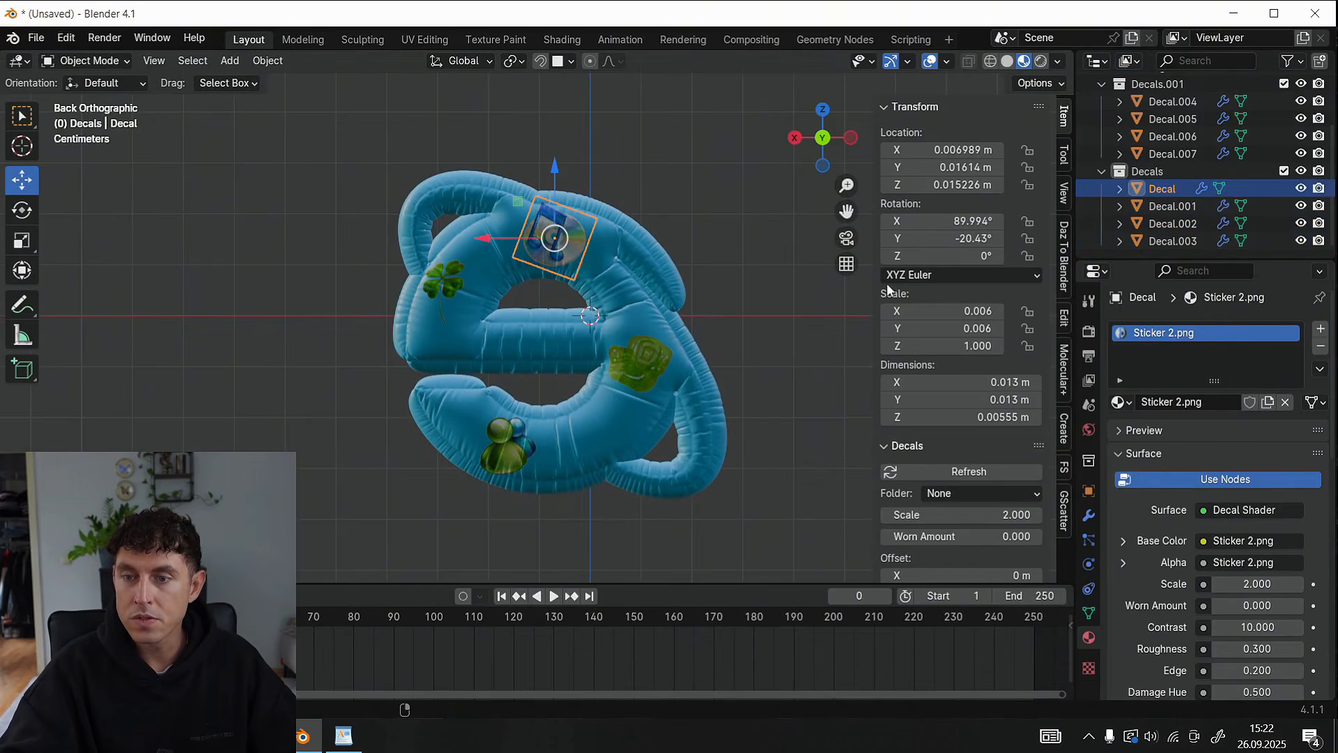
click(932, 309)
click(882, 312)
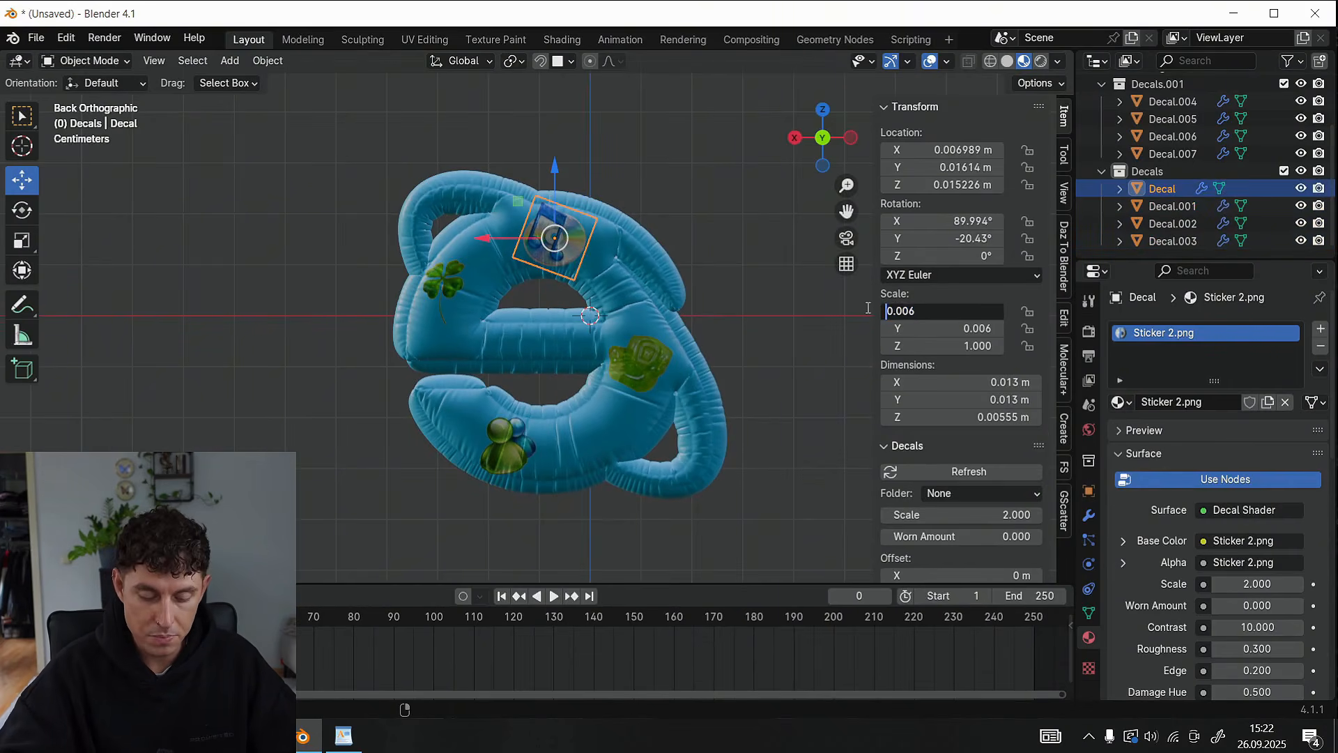
text(-)
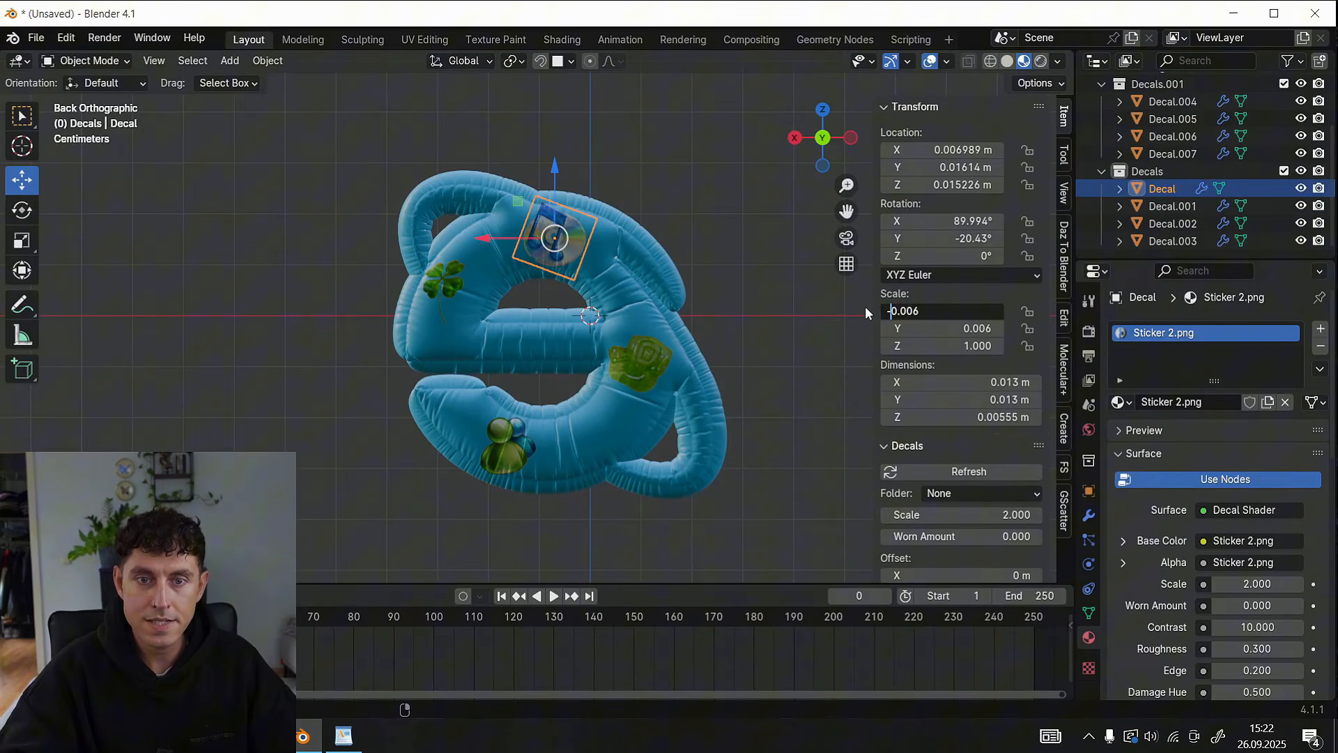
key(Return)
click(508, 445)
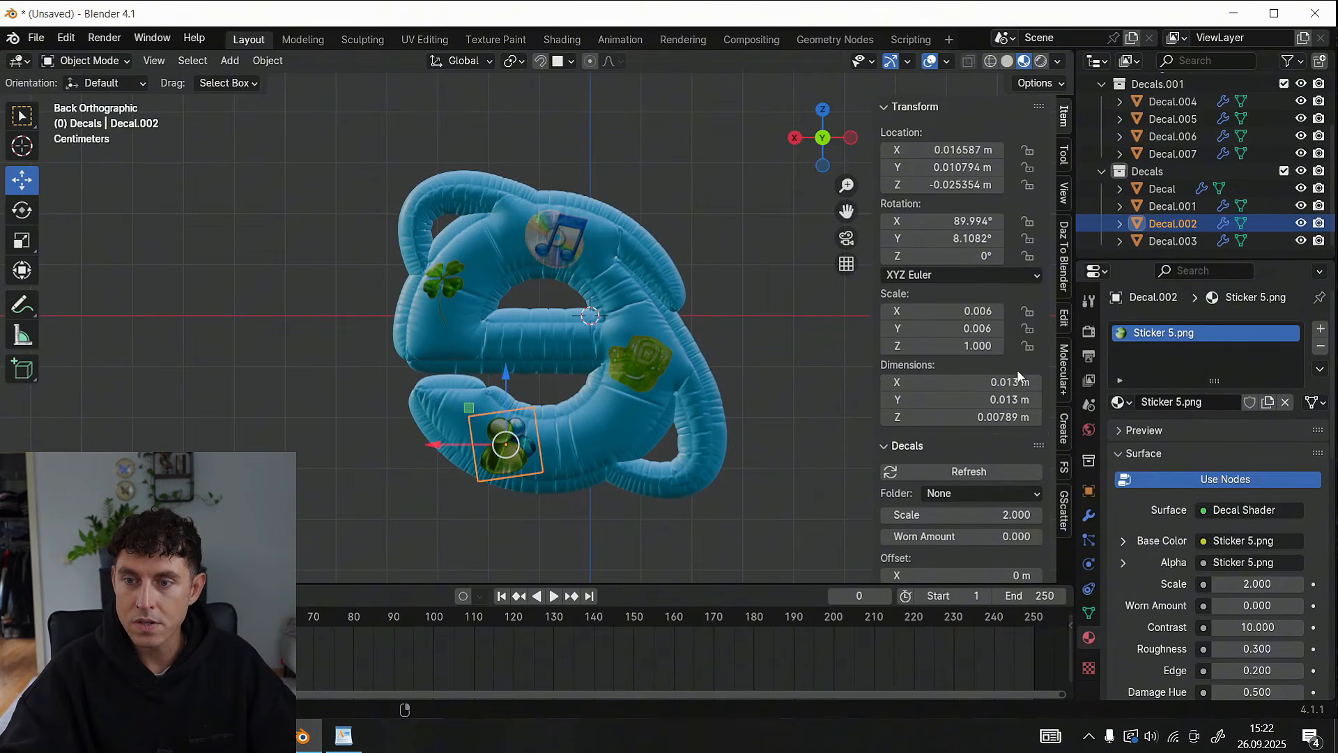
click(968, 312)
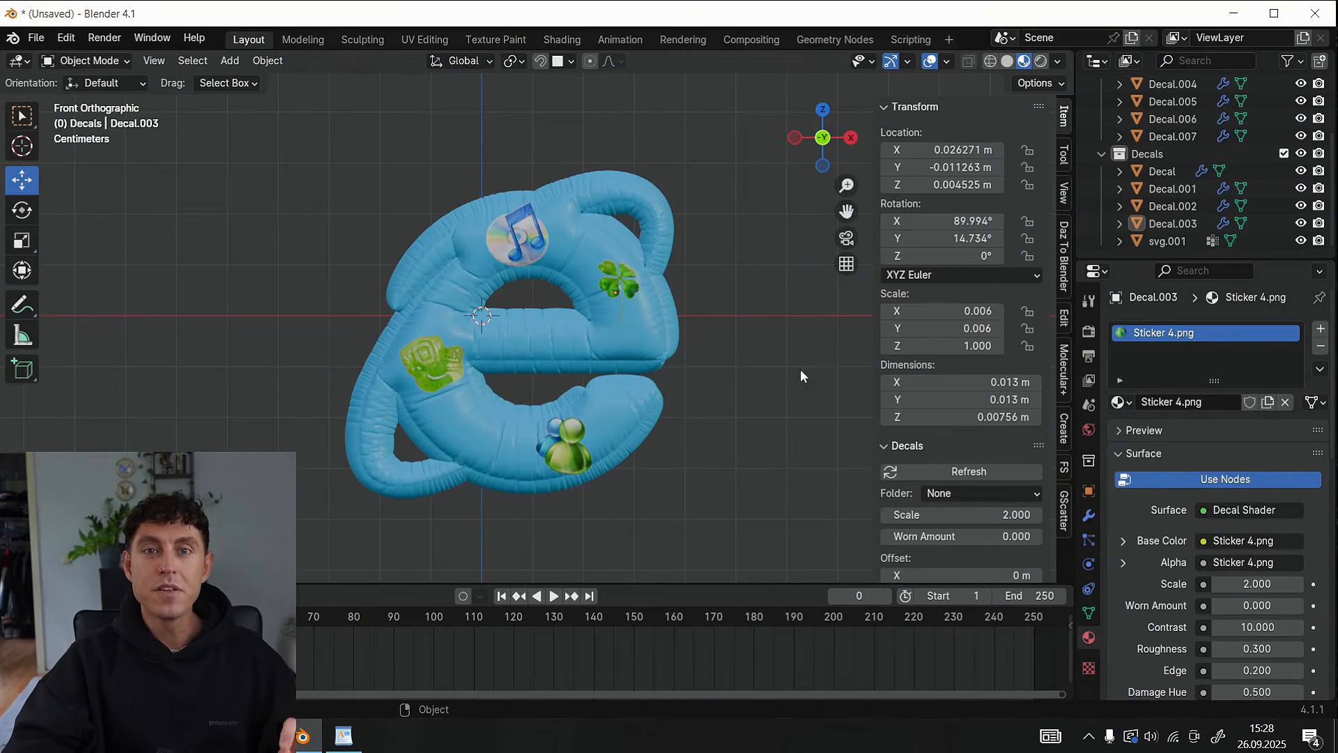
Select Decal, Decal.001, Decal.002 and Decal.003 on the logo's front, convert them to mesh and join them into one object
click(1197, 223)
shift+click(1187, 211)
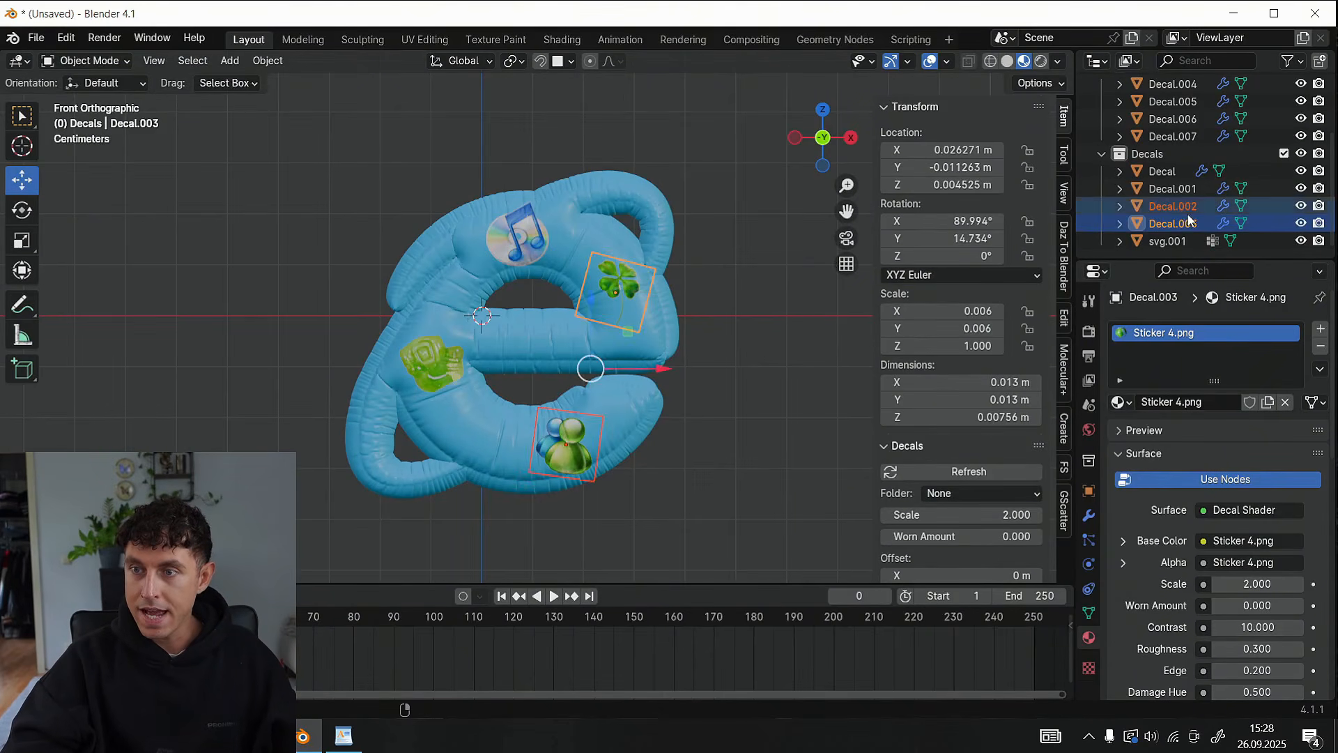
ctrl+click(1168, 173)
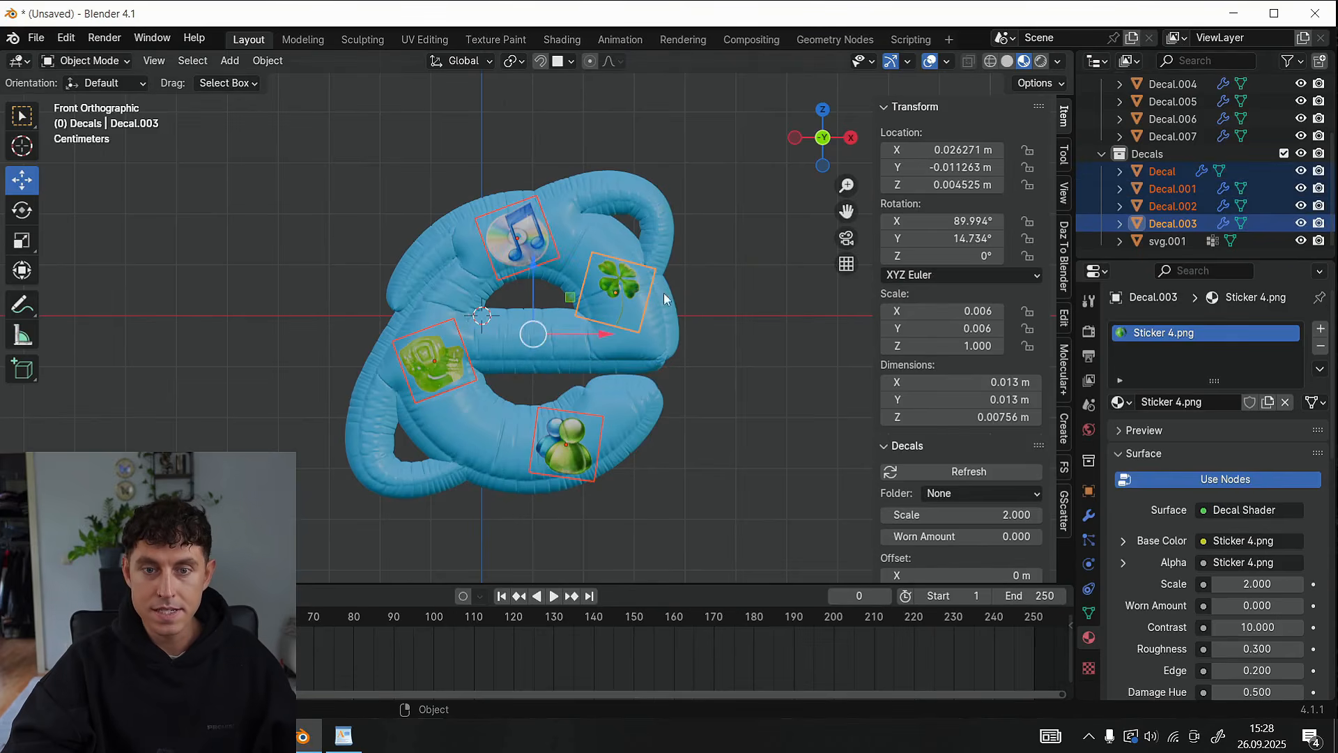
right_click(611, 289)
mouse_move(609, 299)
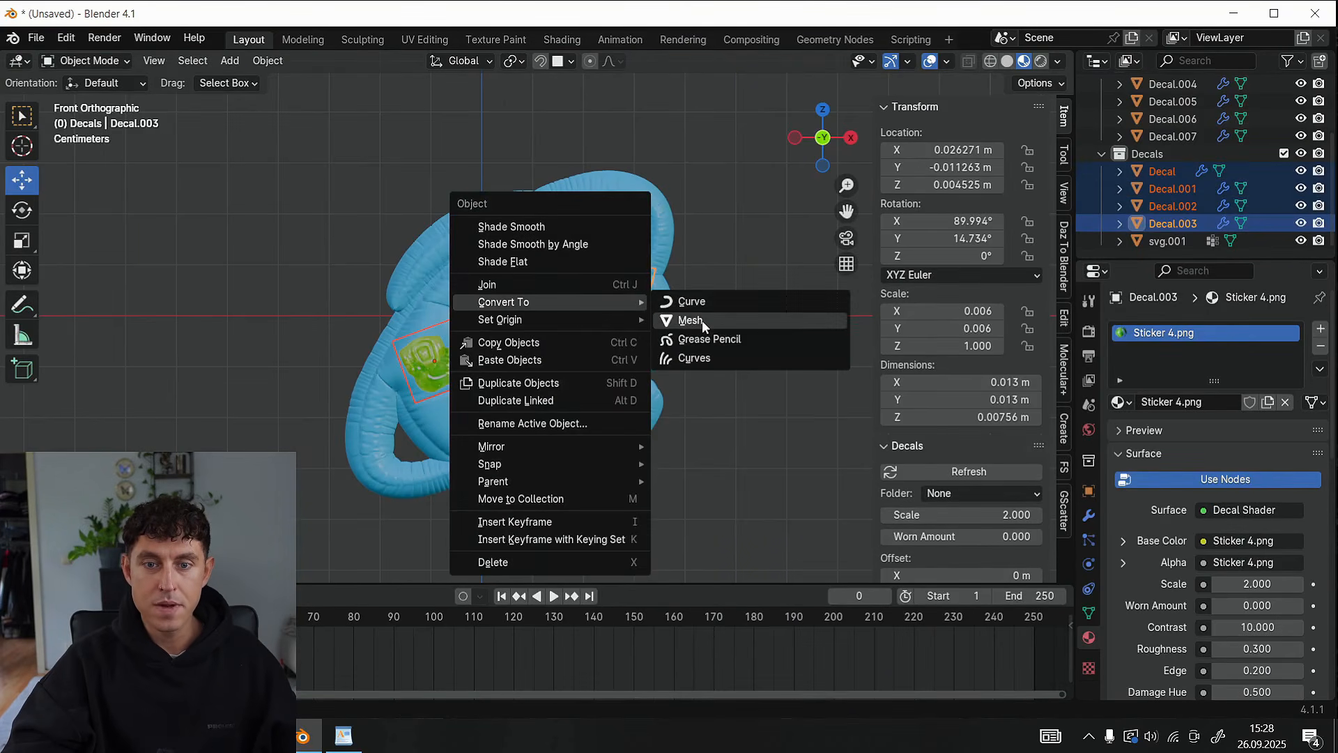
click(701, 320)
right_click(622, 290)
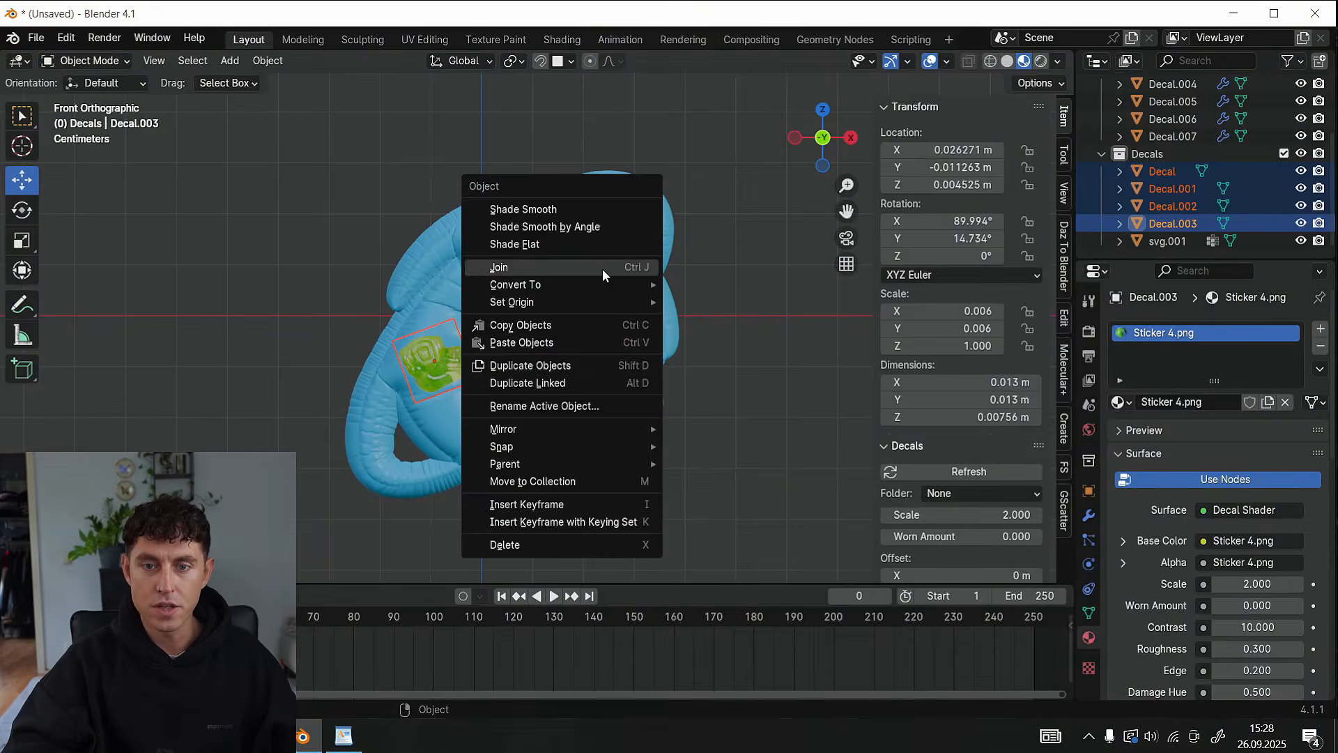
click(602, 269)
Convert the four back decals, Decal.004 to Decal.007, to mesh and join them into one object
drag(847, 143, 1122, 150)
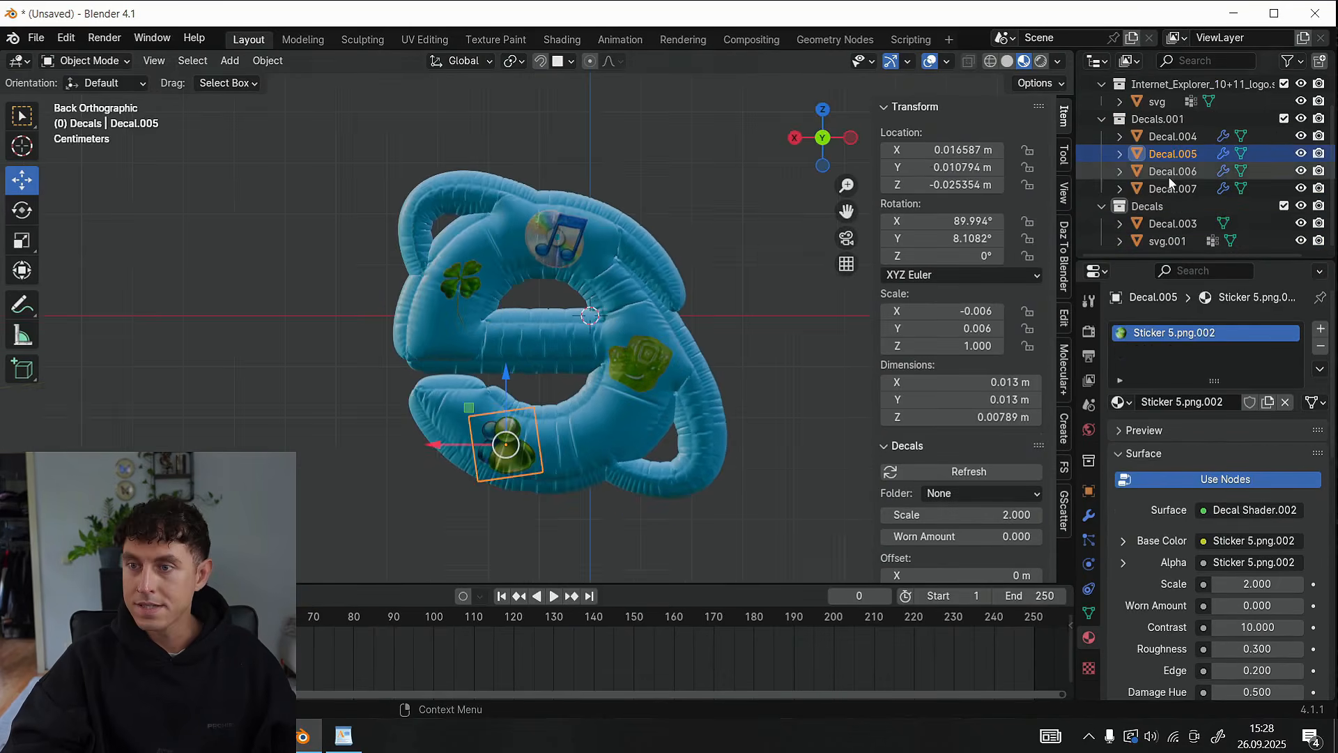
click(1168, 183)
shift+click(1169, 178)
shift+click(1169, 161)
shift+click(1169, 136)
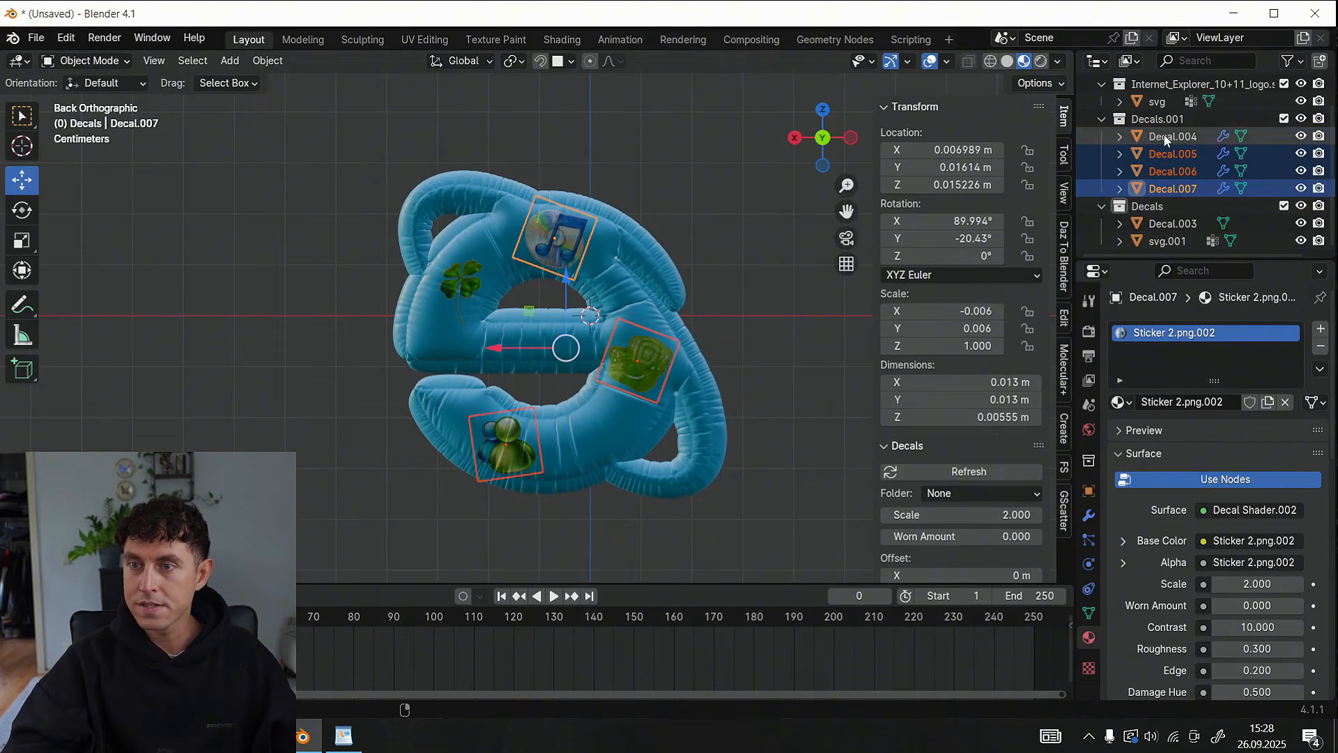
right_click(559, 237)
mouse_move(555, 249)
click(670, 269)
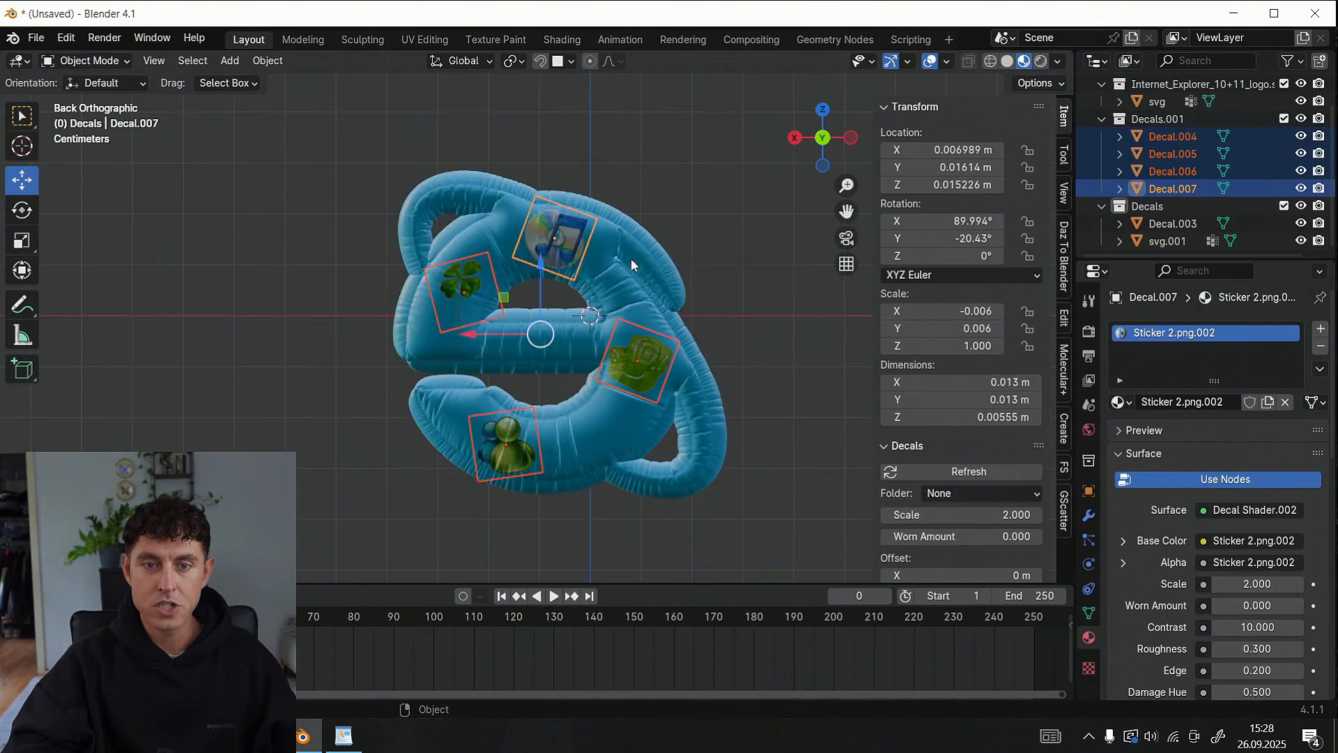
right_click(546, 236)
click(546, 219)
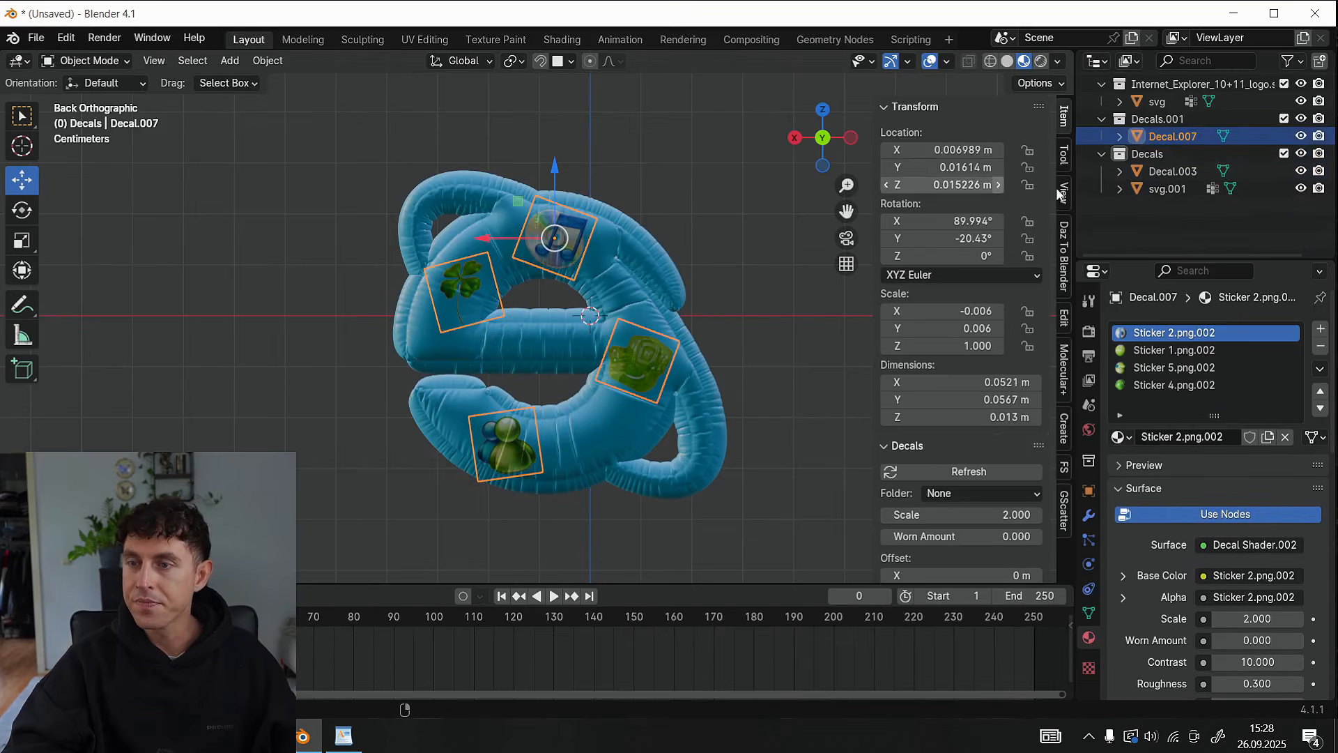
Delete the duplicate logo svg.001 and move the joined decals Decal.003 and Decal.007 into the logo's collection
click(1165, 222)
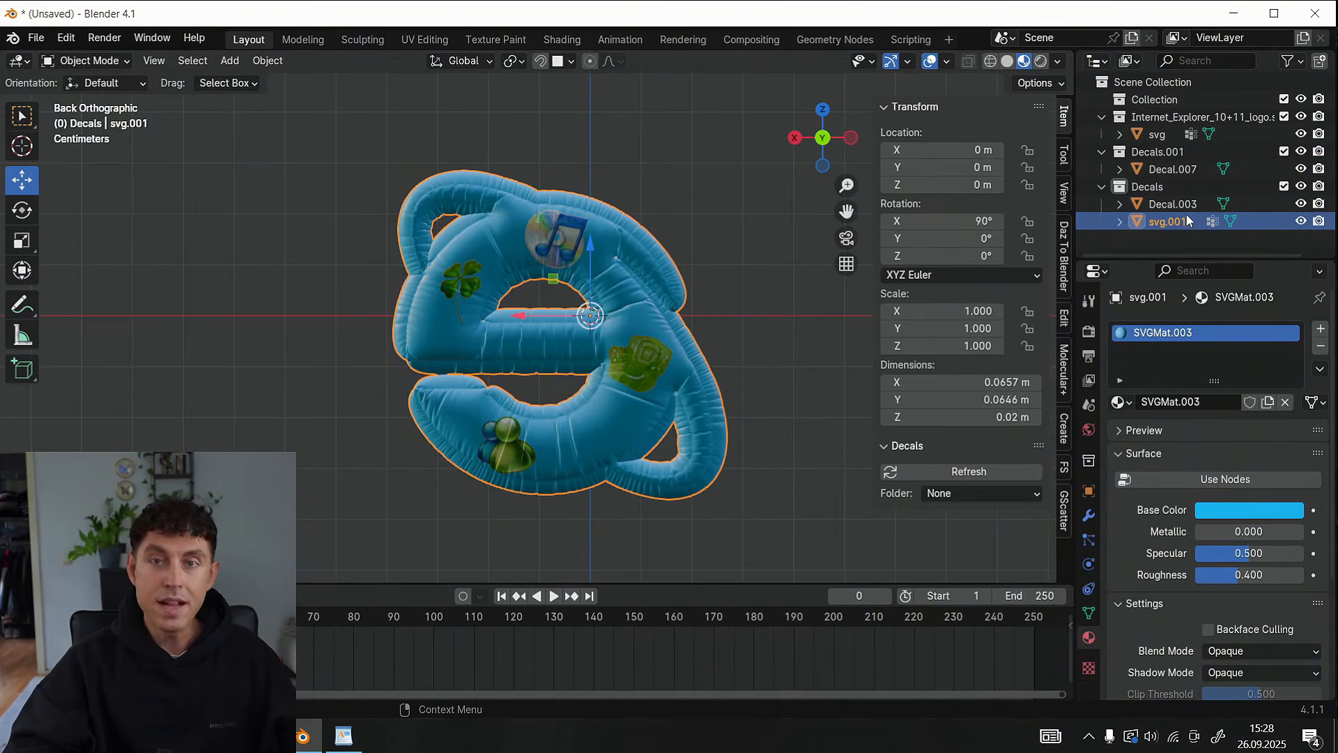
key(Delete)
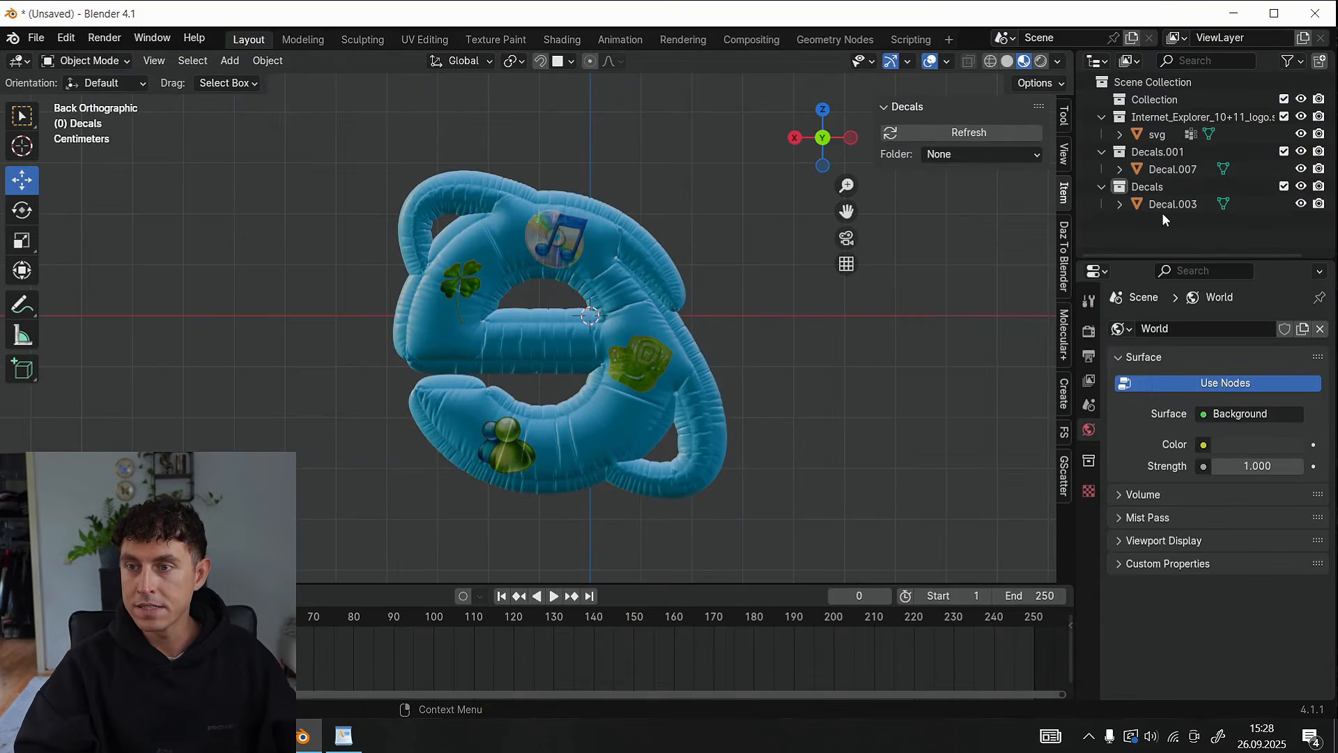
click(1160, 209)
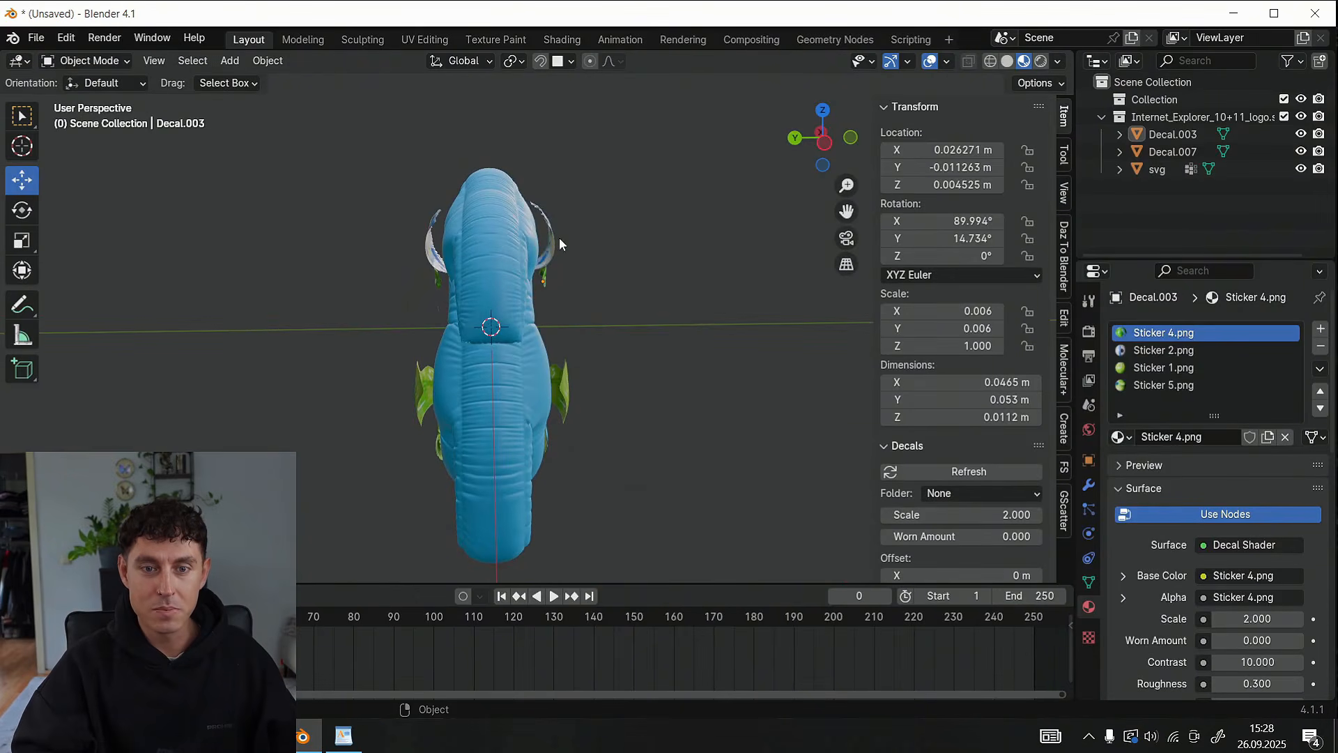
Move the joined decals along Y closer to the logo's surface, Decal.003 to Y -0.008393 m and Decal.007 to Y 0.013289 m
click(548, 240)
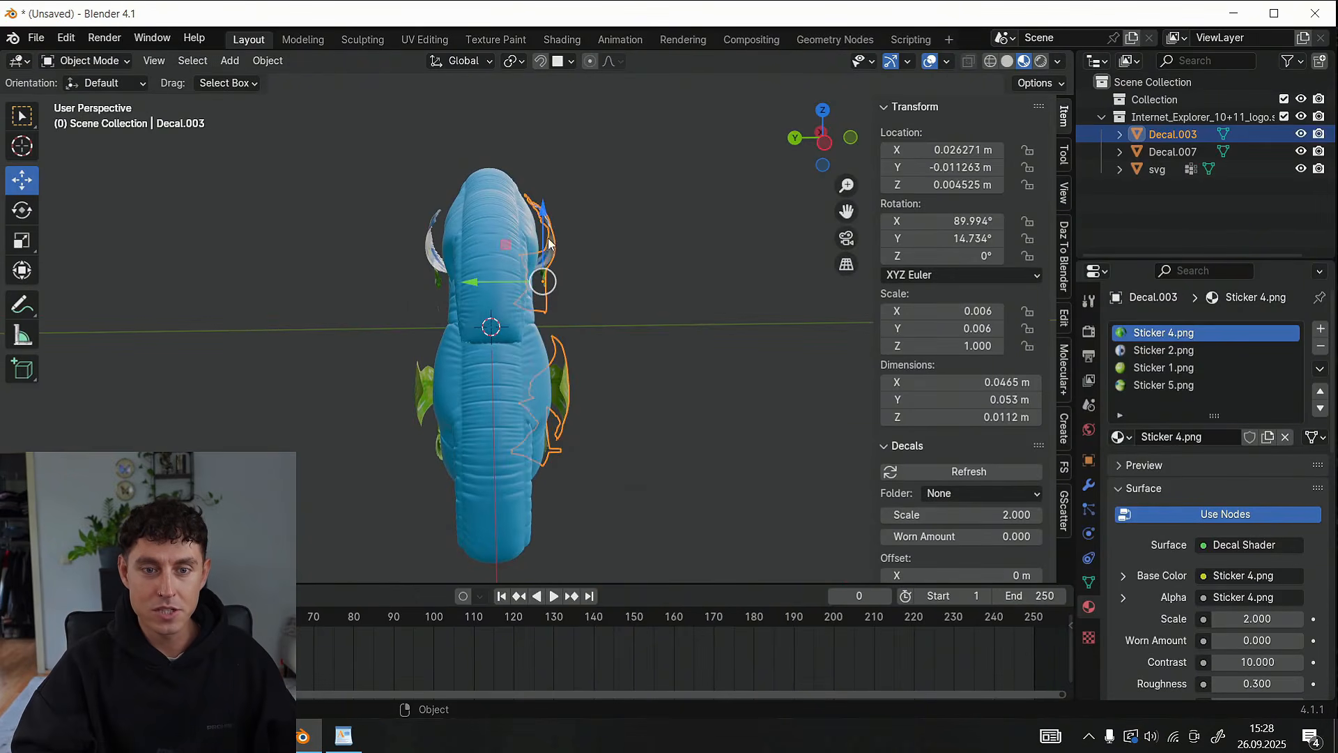
drag(478, 280, 463, 286)
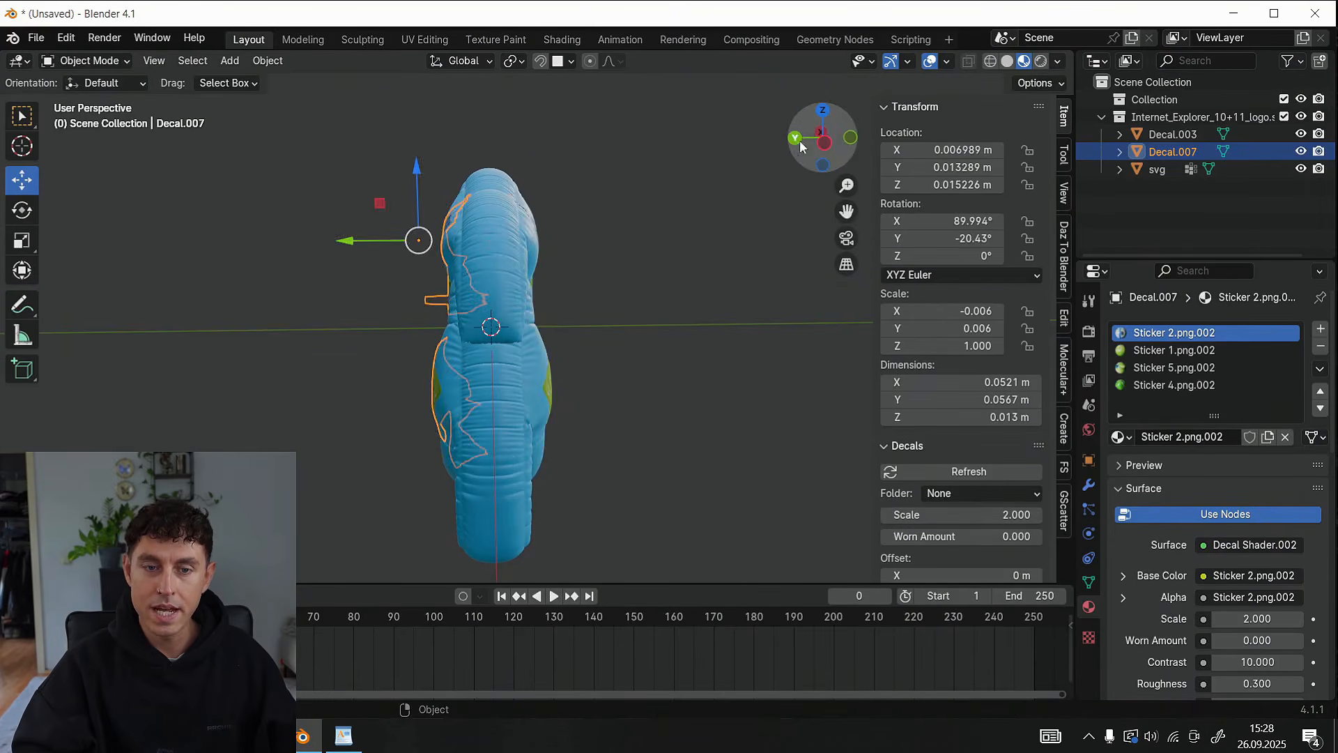
drag(818, 140, 1240, 141)
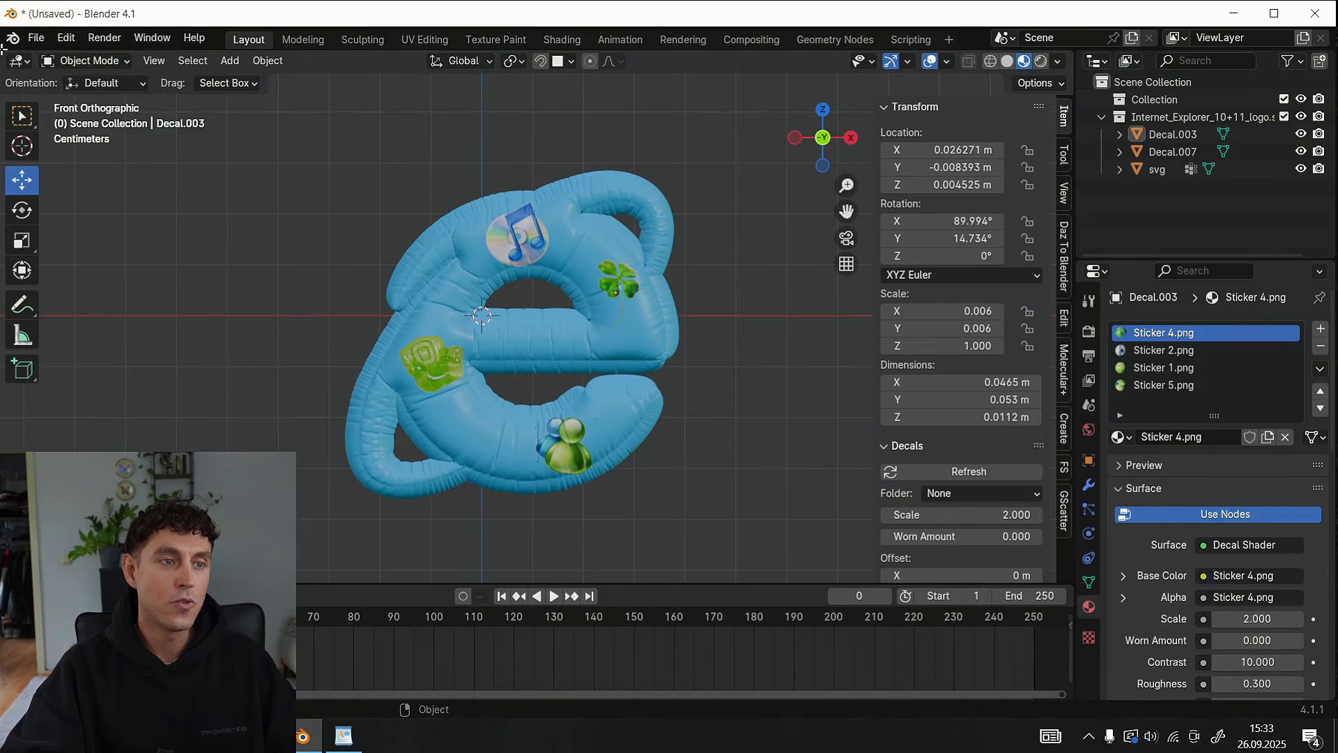
Split the 3D viewport into two side-by-side areas and turn the new one into a Shader Editor
drag(28, 57, 570, 94)
click(588, 63)
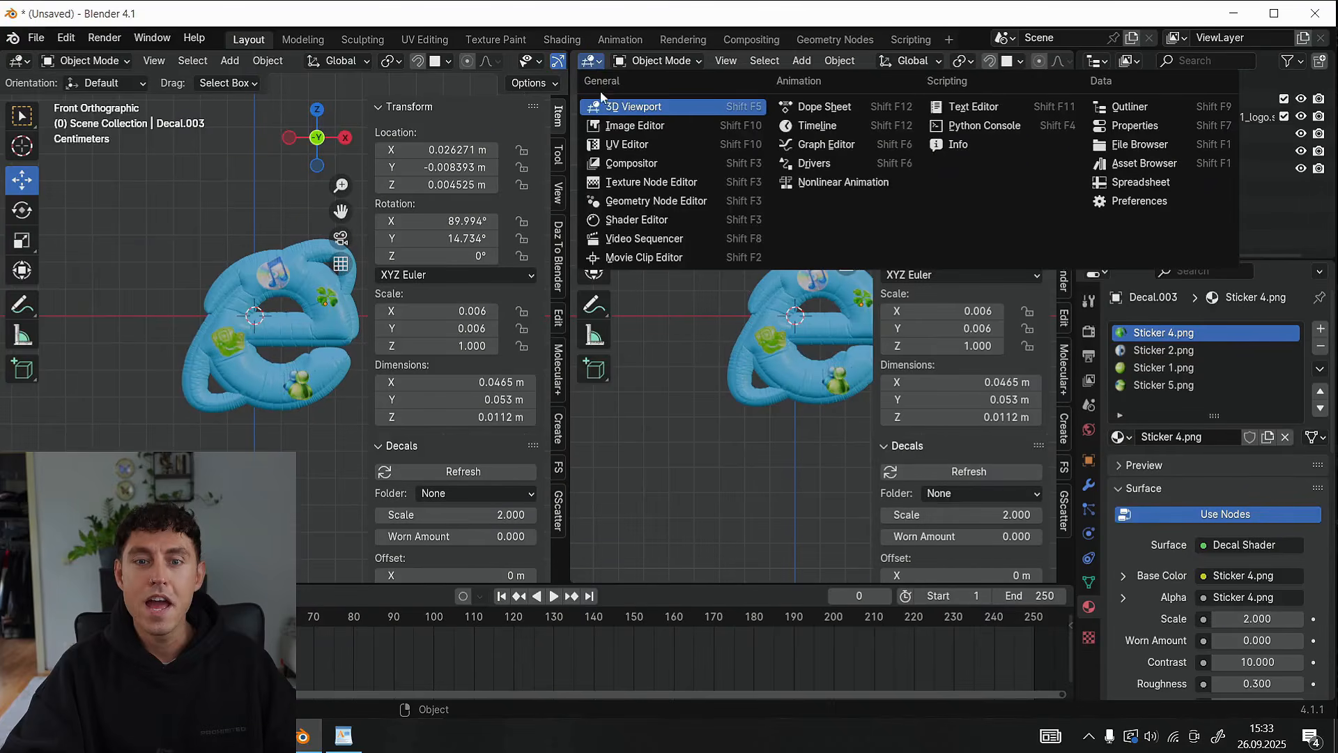
click(673, 220)
key(Home)
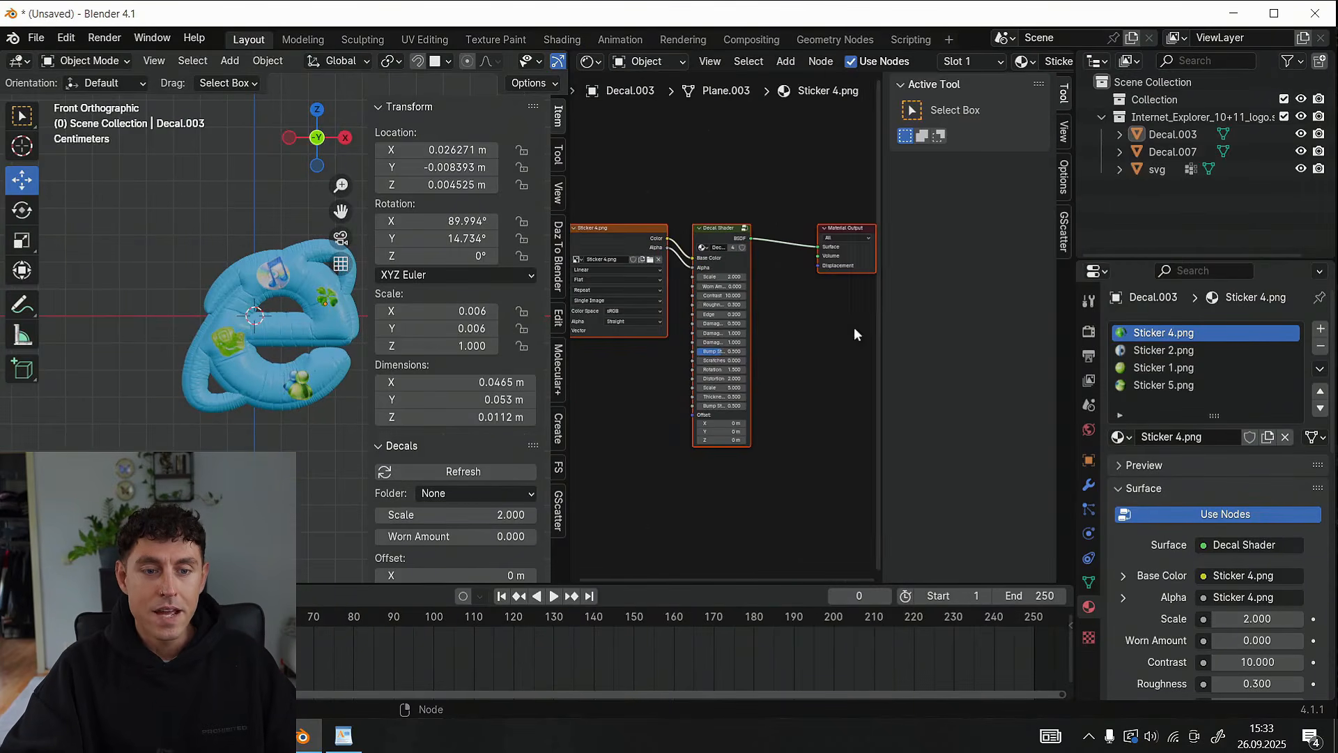
scroll(700, 258, up, 1)
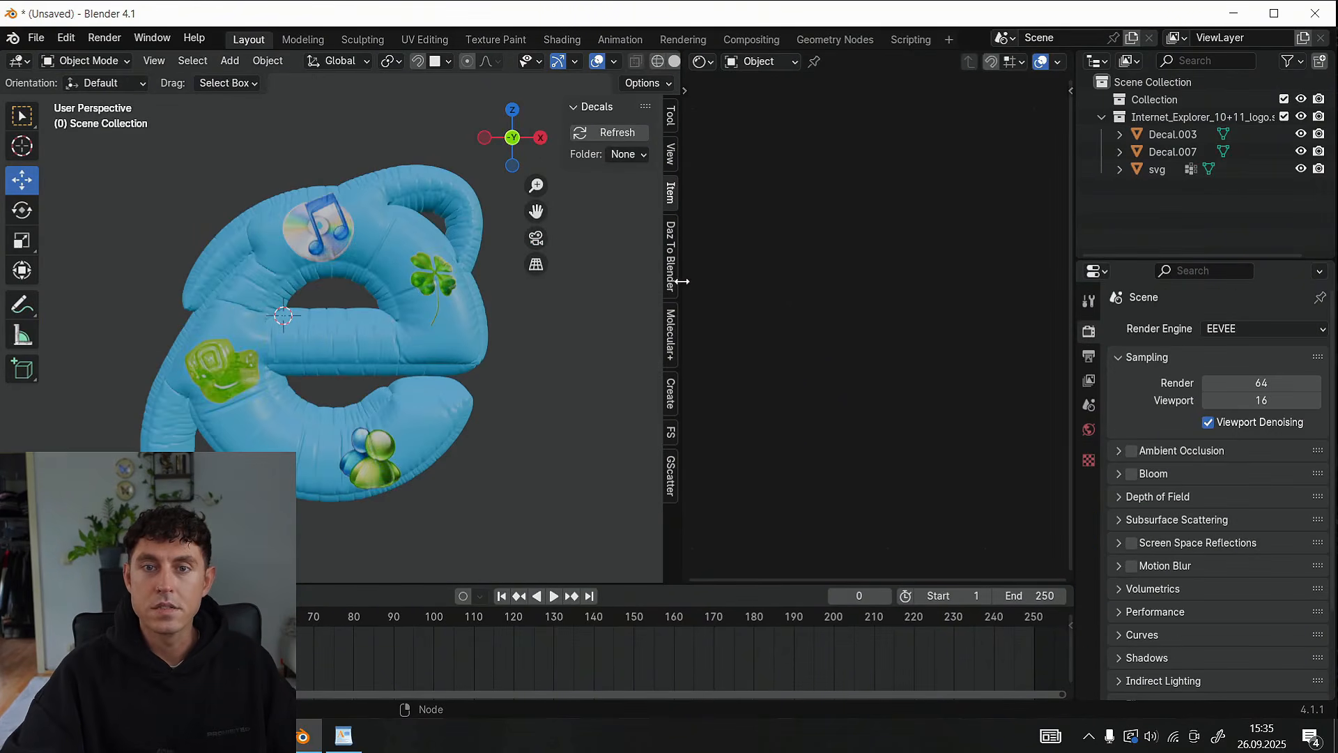
Enlarge the 3D viewport, switch it to rendered shading and set the render engine to Cycles
drag(682, 281, 796, 272)
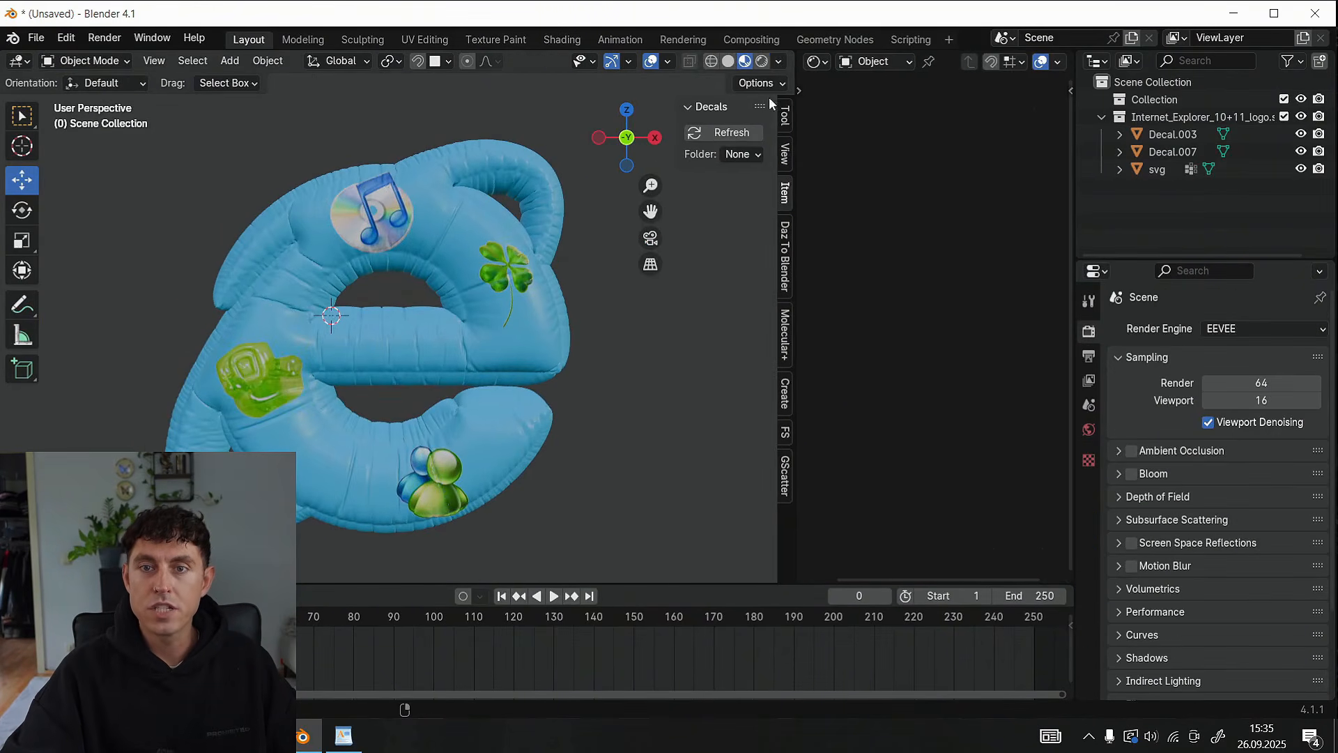
click(760, 63)
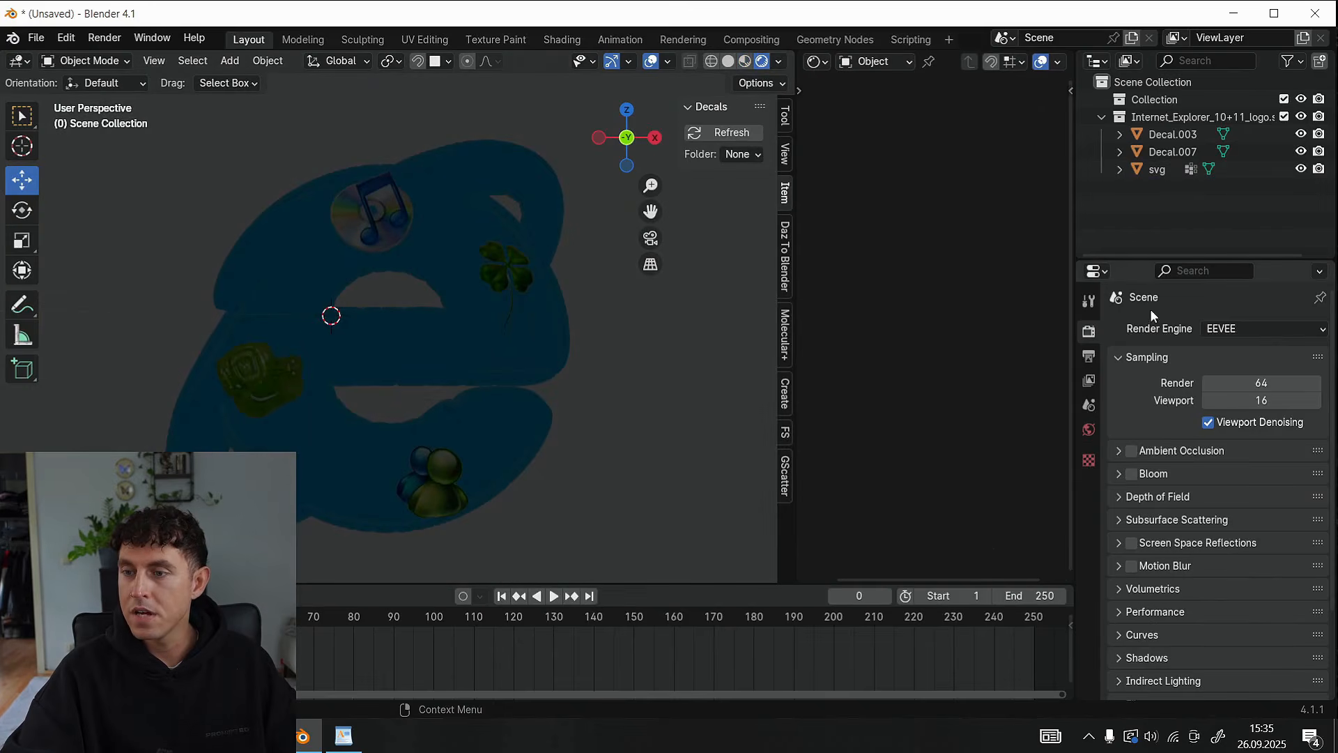
click(1212, 331)
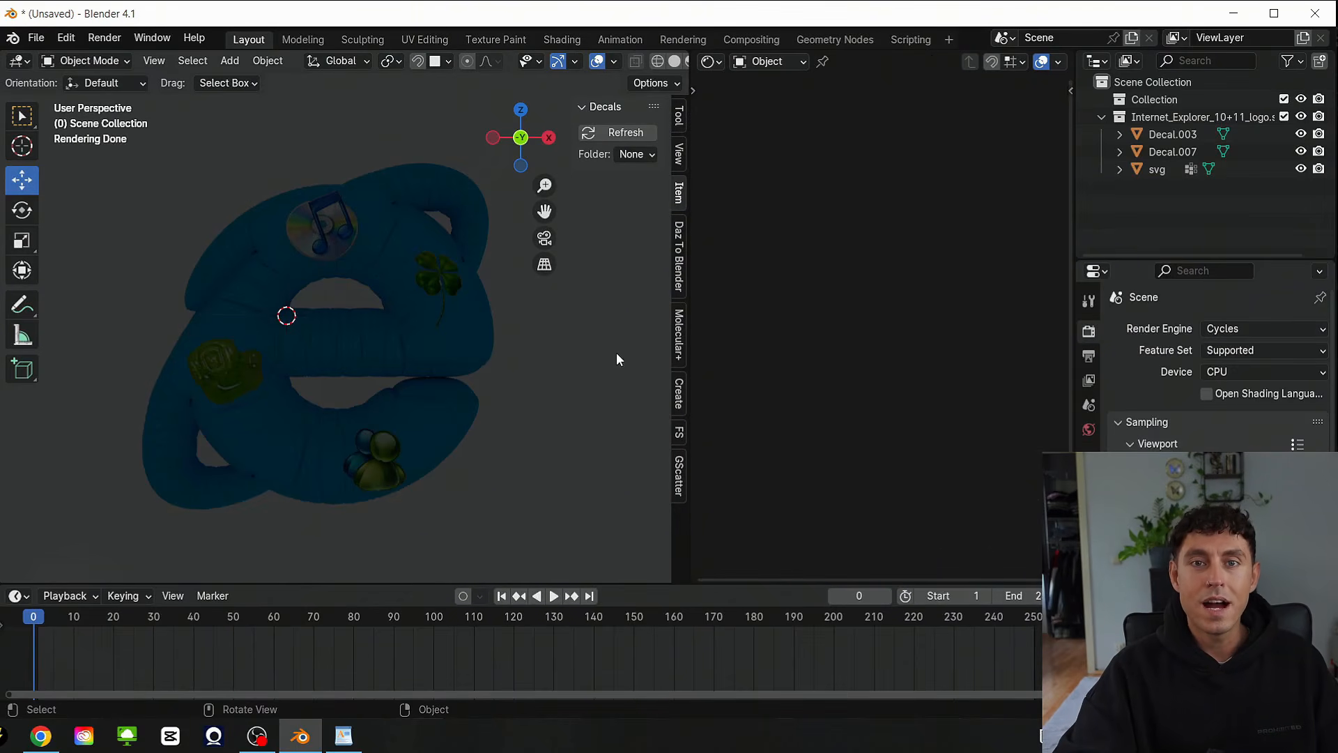
In the World shader, feed the Background color from an Environment Texture using Ski HDRI.exr, with Mapping and Texture Coordinate nodes
click(789, 62)
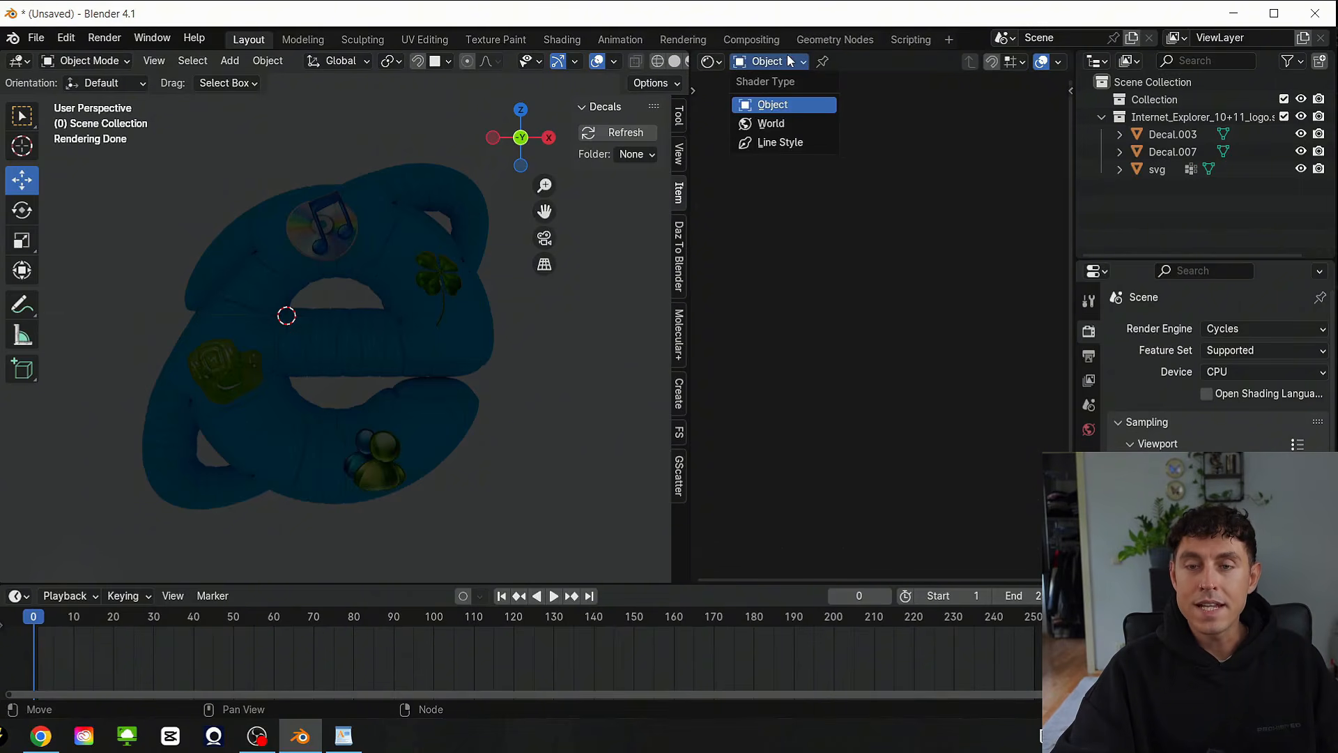
click(787, 123)
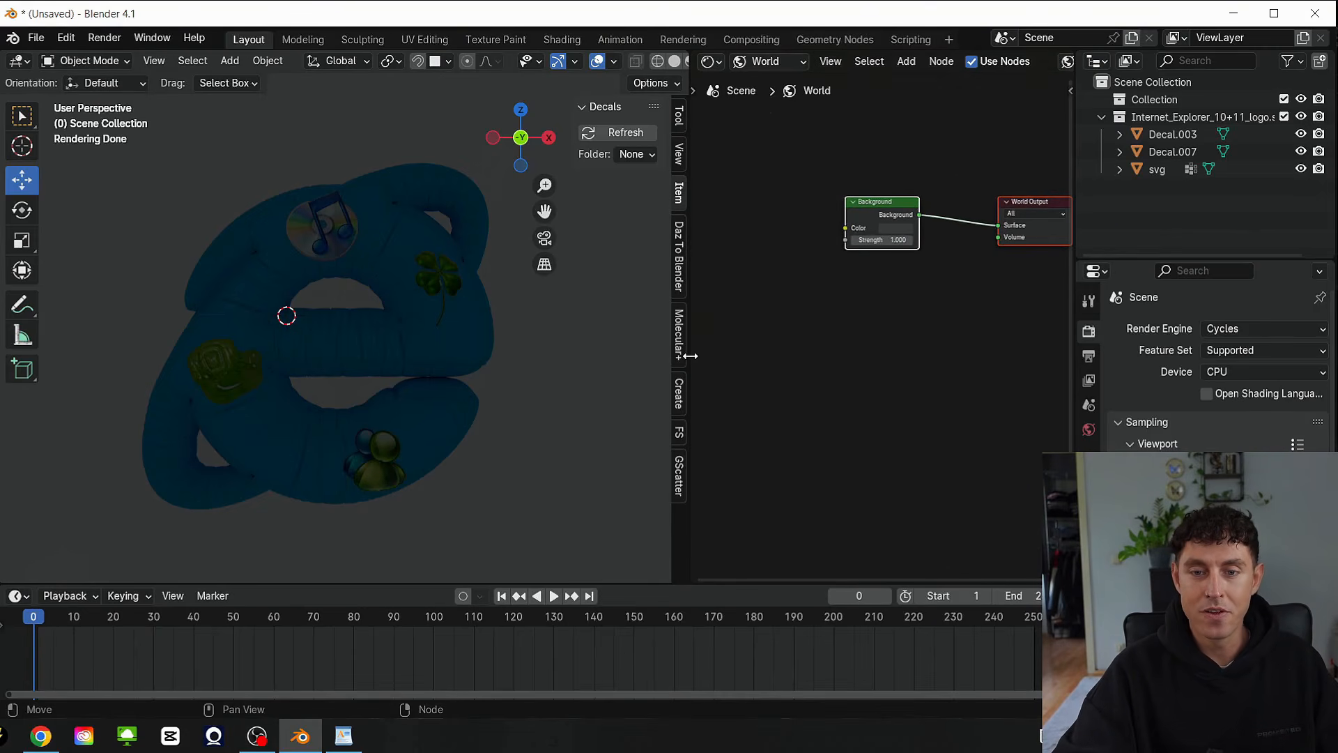
drag(690, 357, 645, 356)
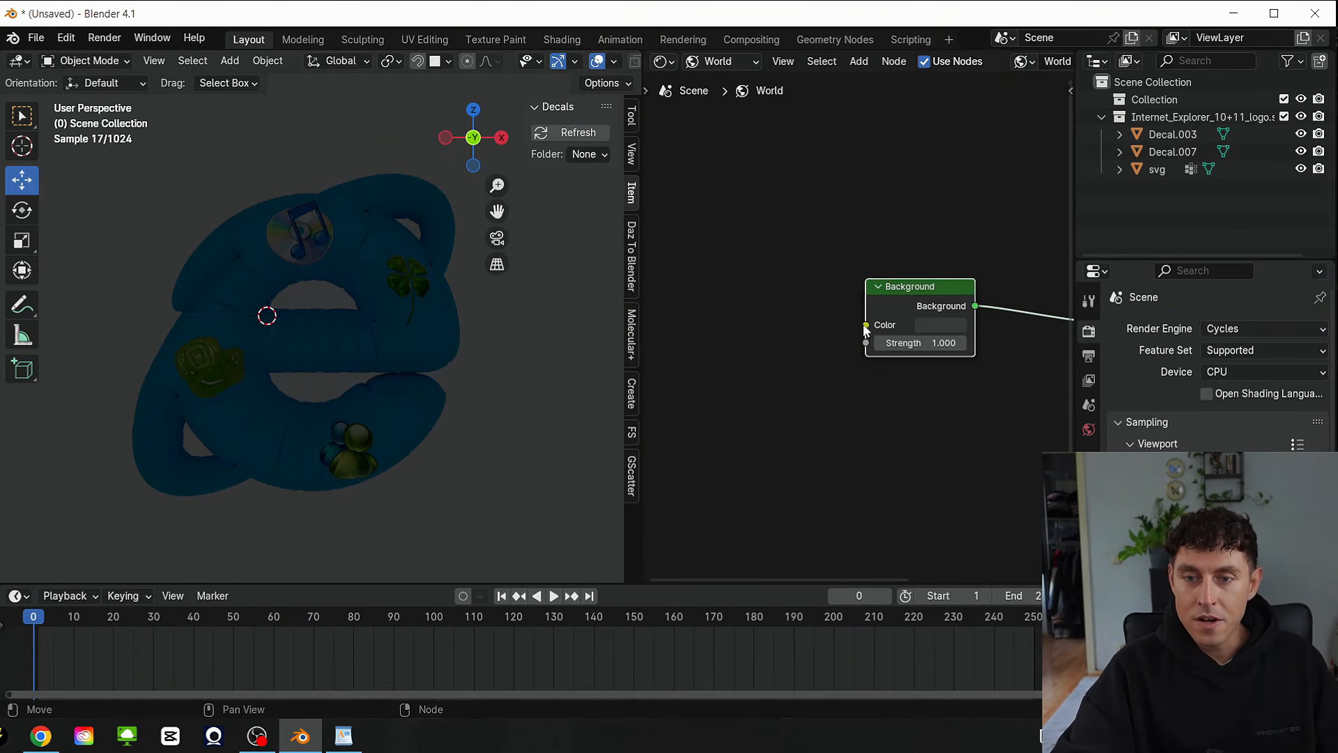
drag(866, 325, 690, 377)
text(env)
key(Return)
text(Mapp)
key(Return)
Set the sky's Mapping rotation to 28° in X and 25° in Z
click(744, 372)
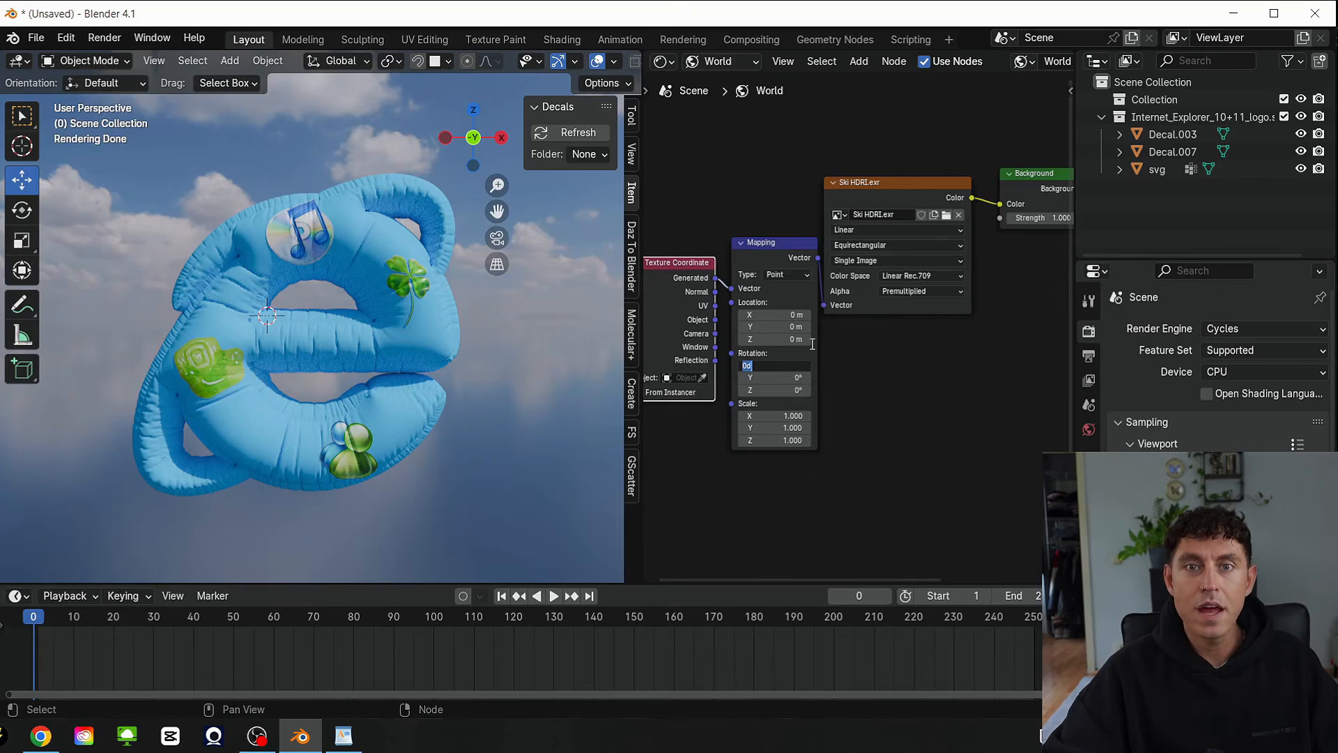
text(28)
key(Return)
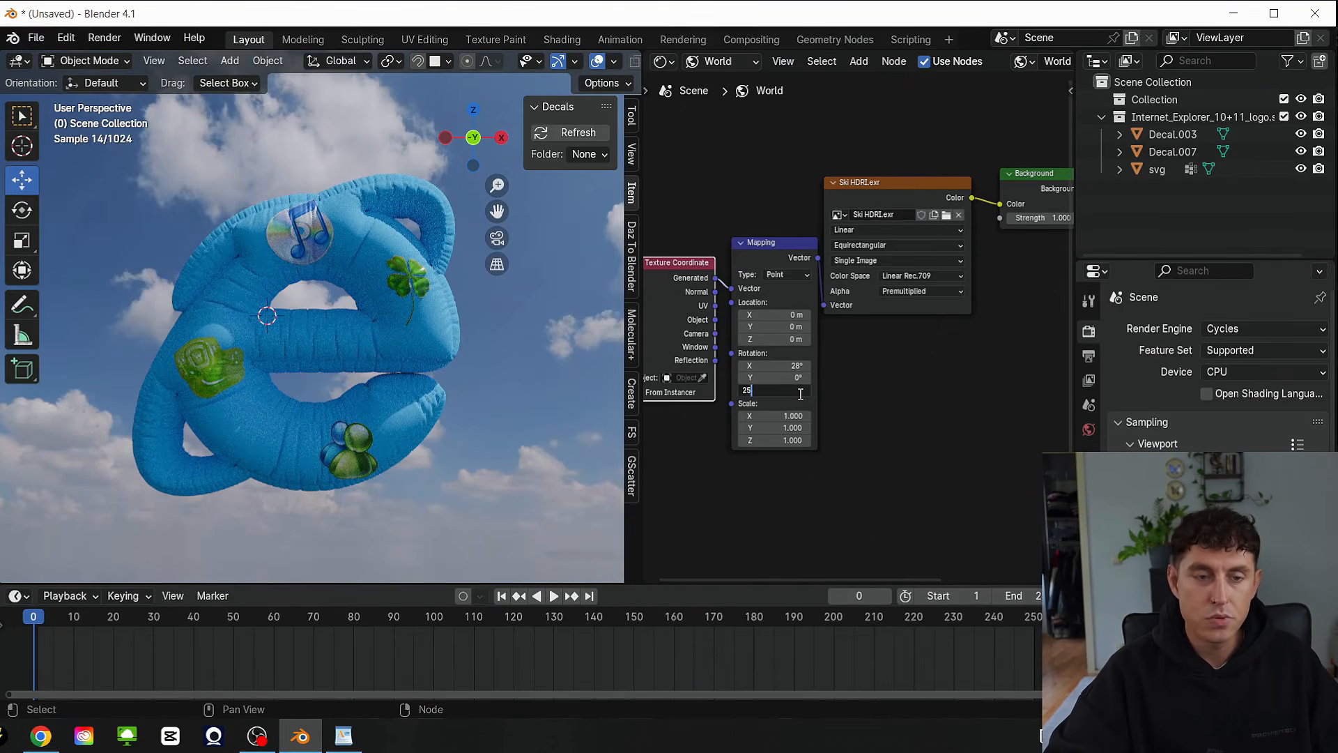
key(Return)
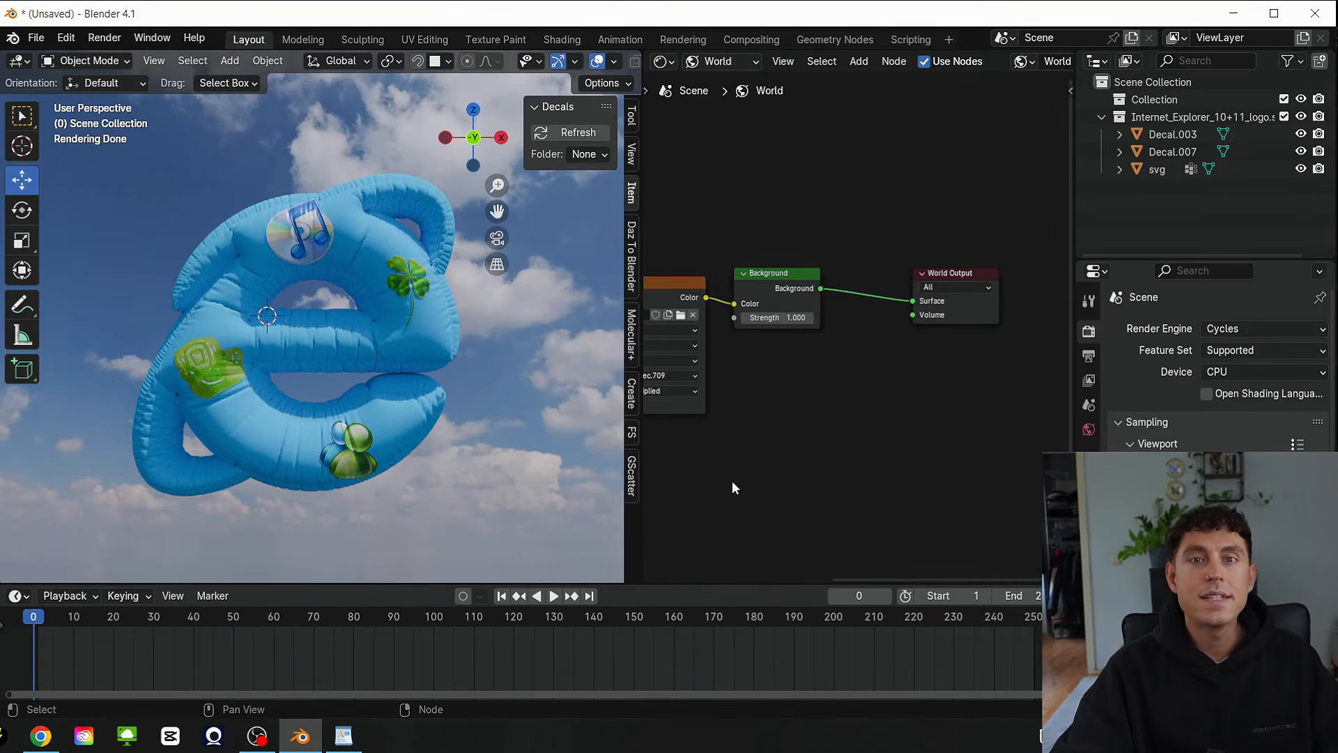
Insert a Hue/Saturation/Value node between the Ski HDRI.exr texture and the Background node, linking the texture to its Color input
middle_drag(764, 371, 854, 339)
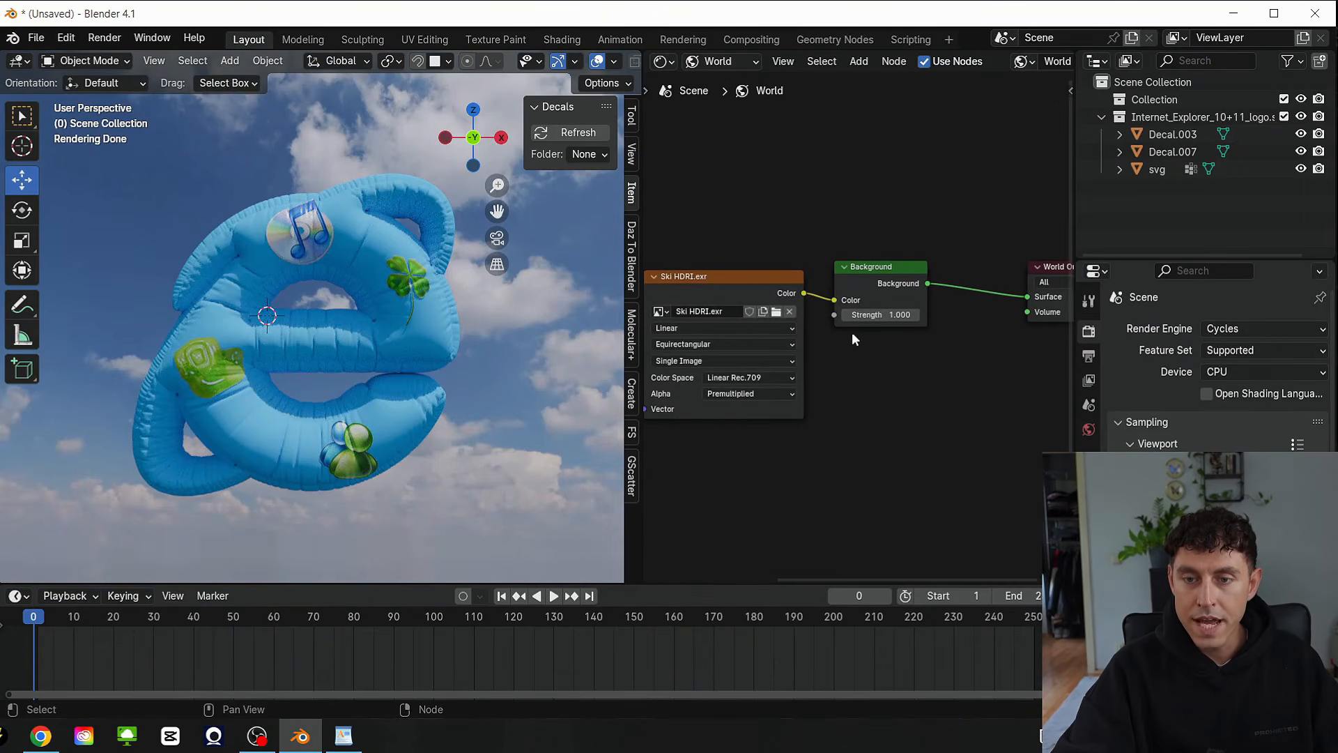
drag(804, 292, 839, 367)
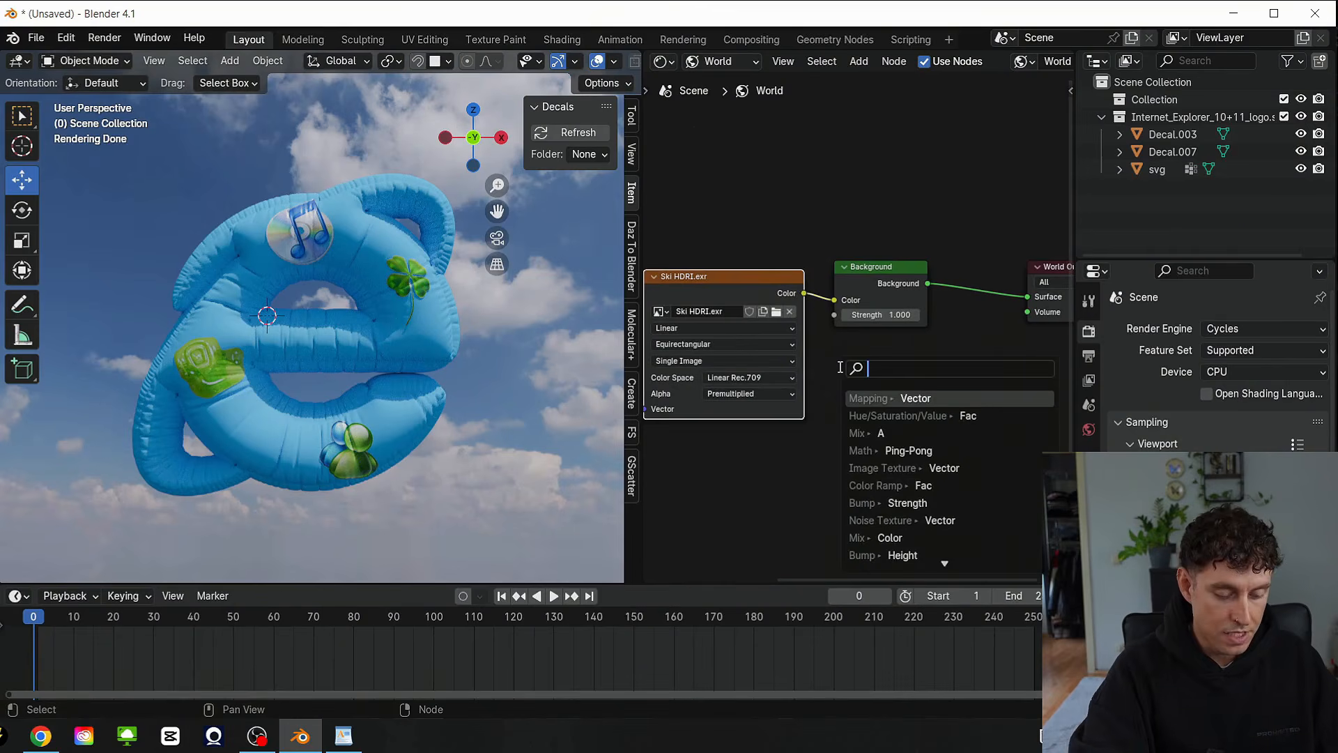
text(HUE)
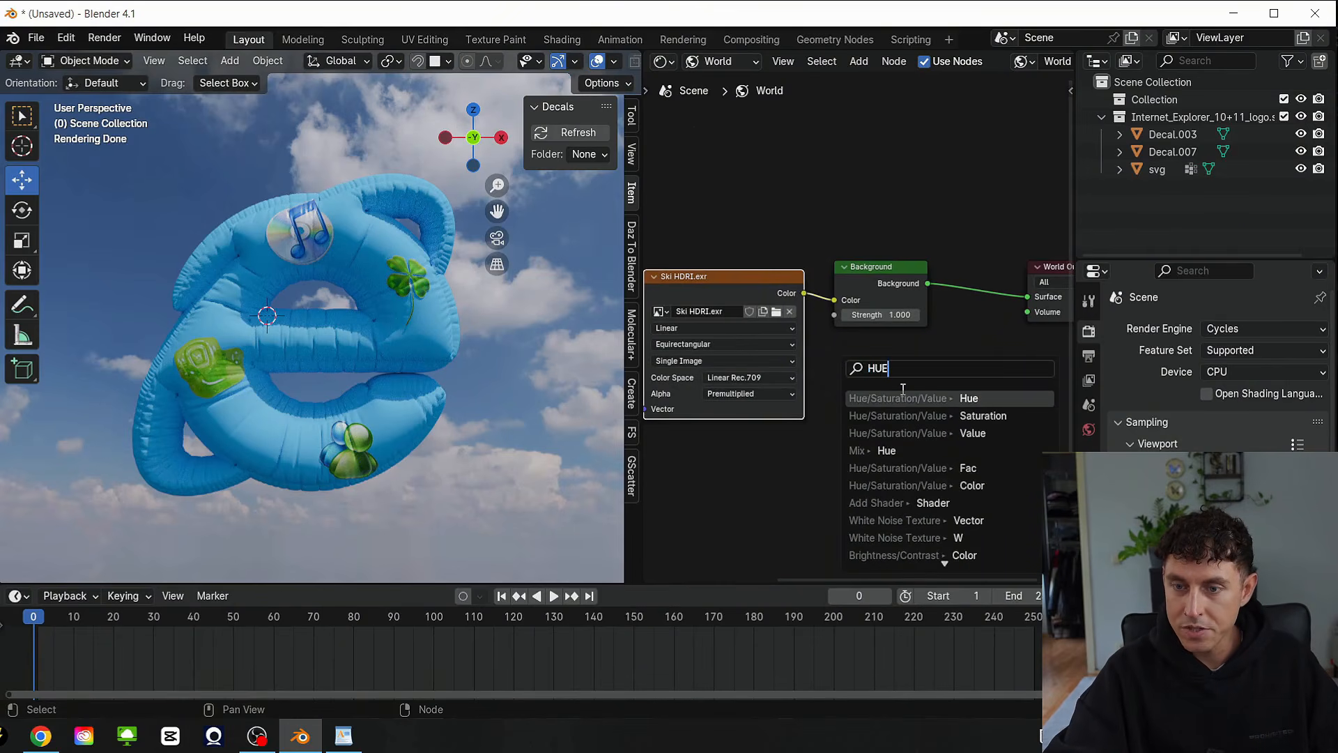
click(903, 398)
drag(942, 374, 848, 295)
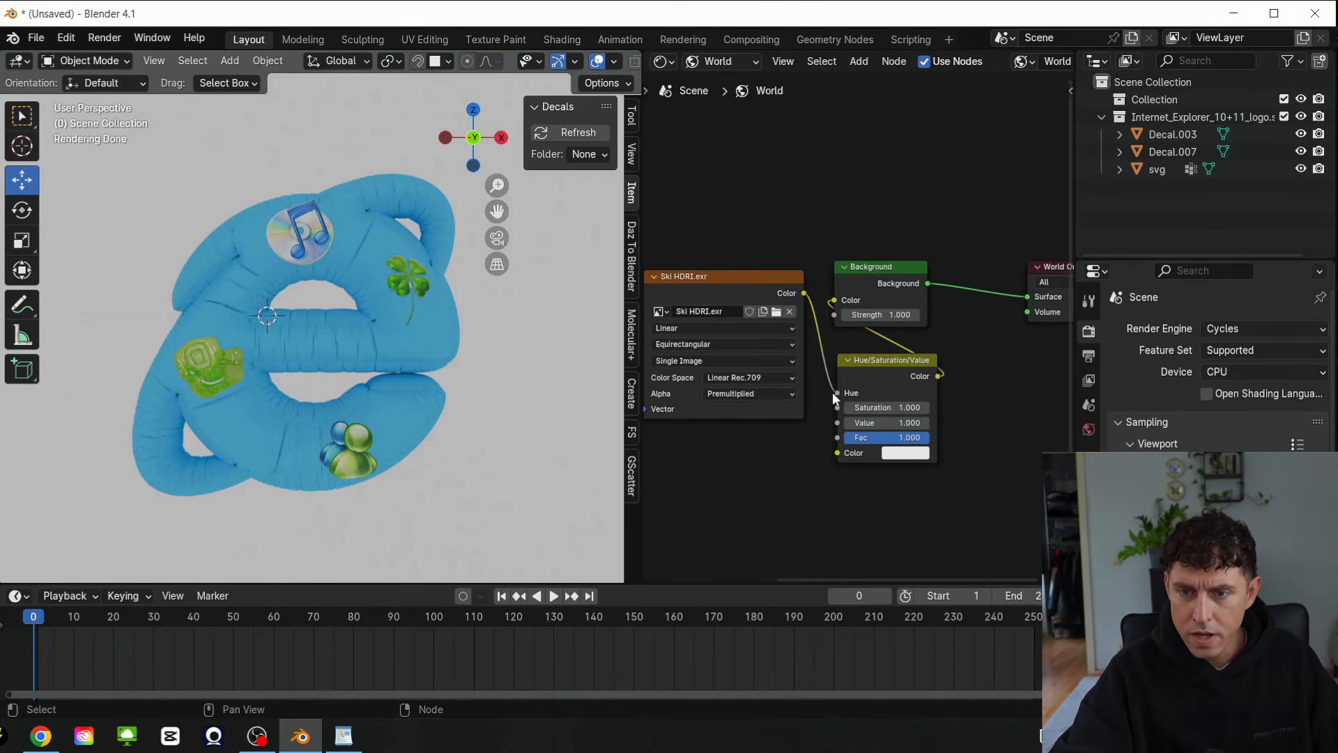
drag(837, 392, 837, 453)
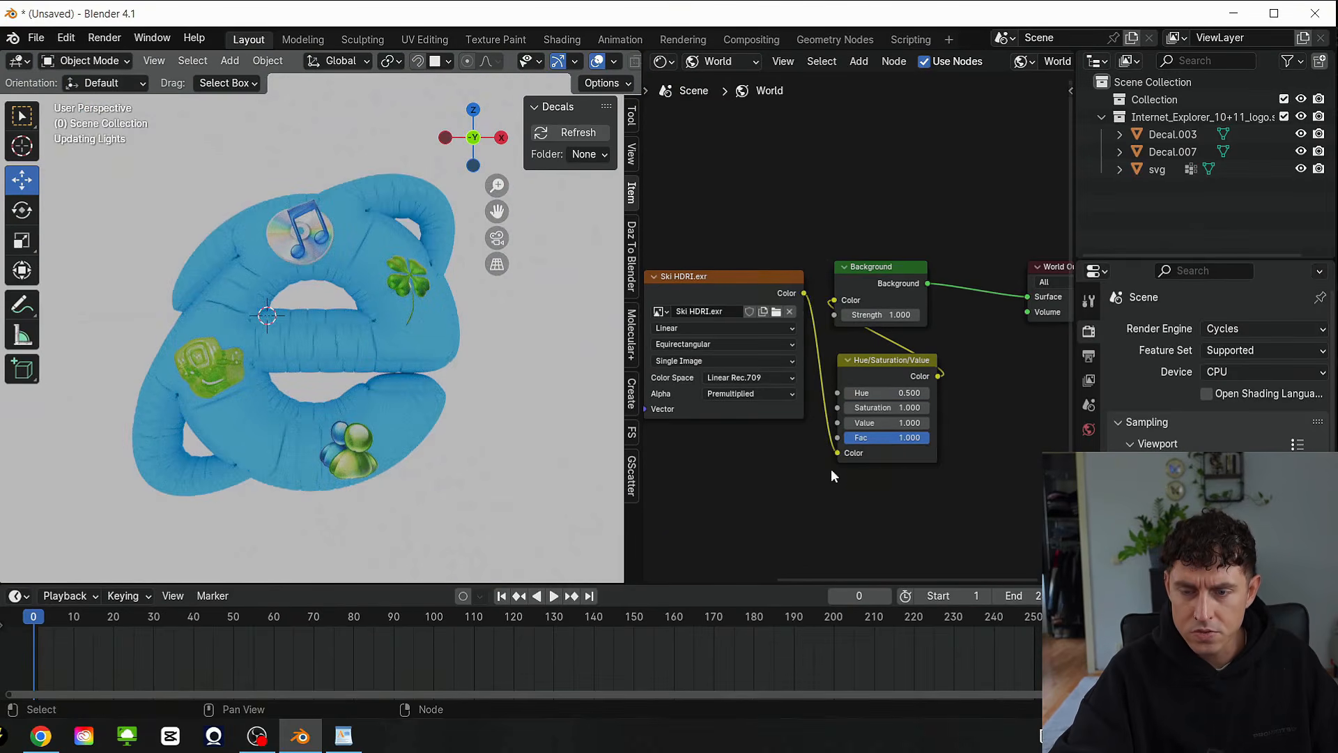
Set the Hue/Saturation/Value node's Saturation to 1.100 and Value to 1.200
scroll(931, 411, up, 2)
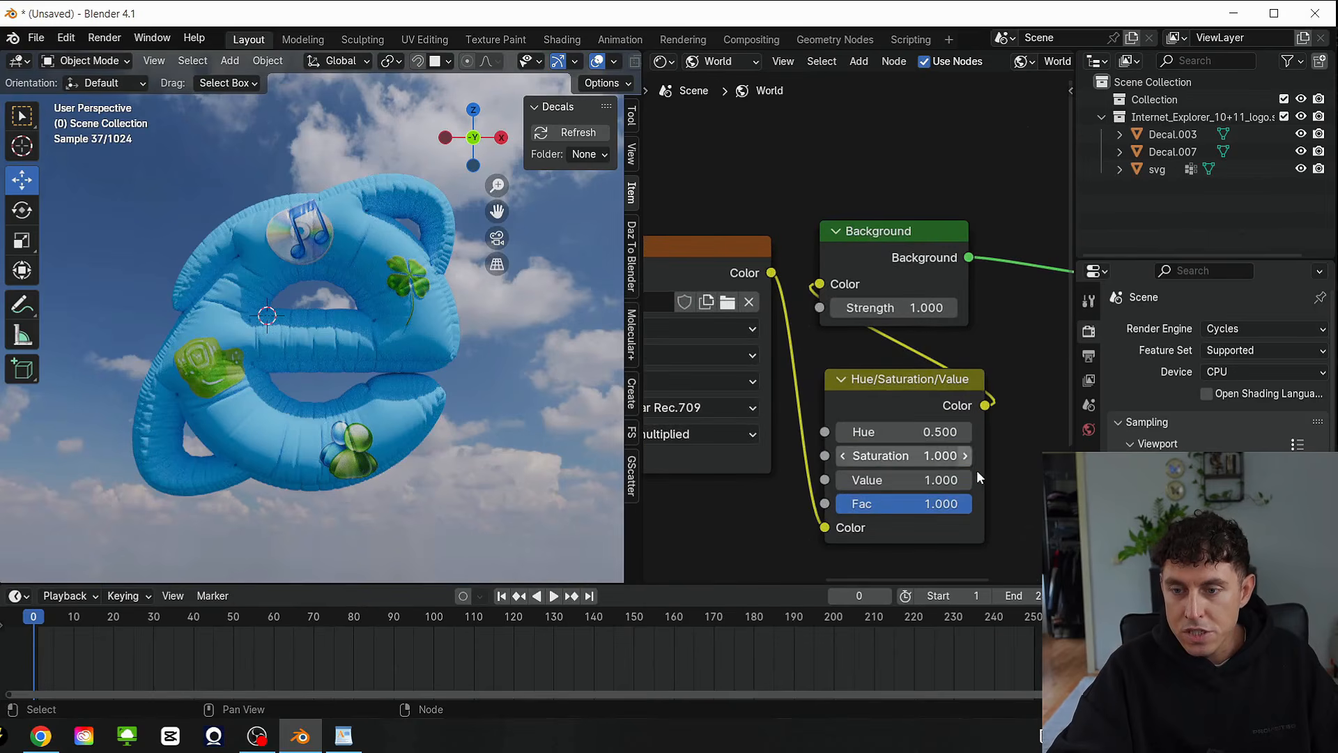
click(965, 455)
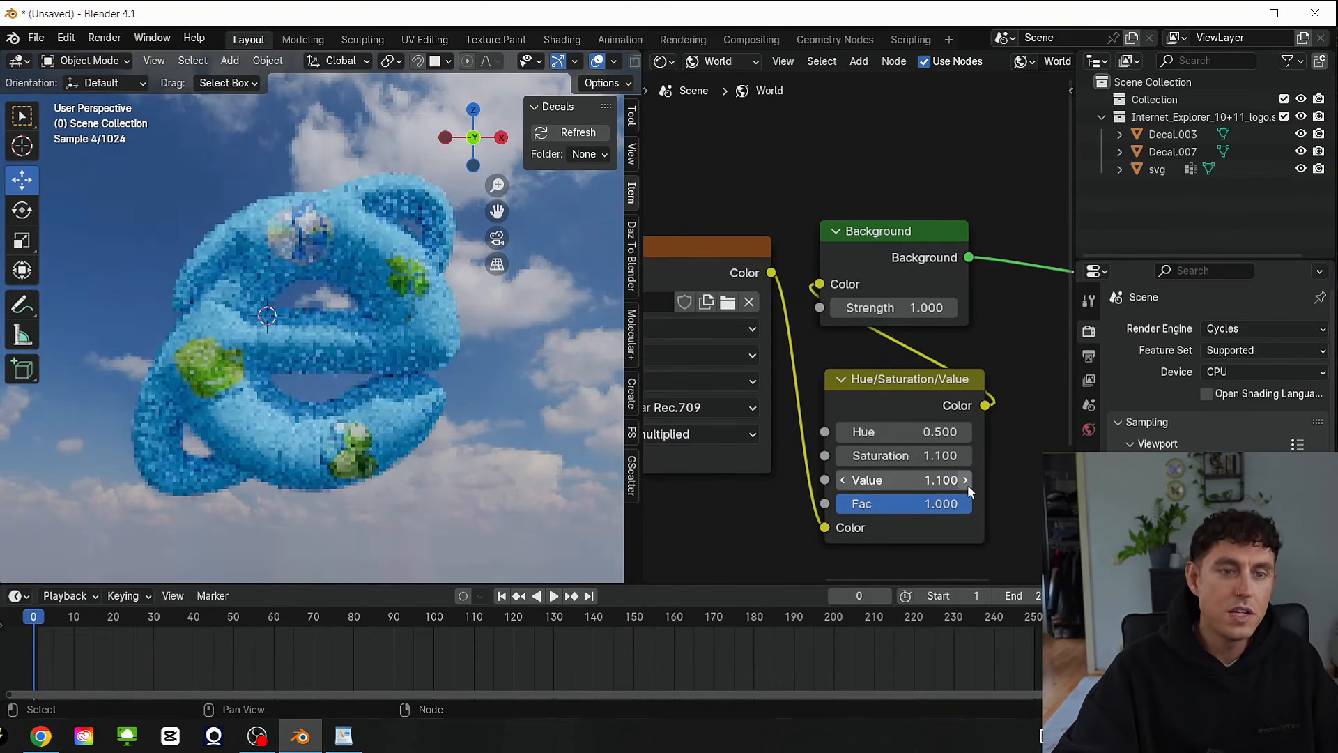
click(966, 480)
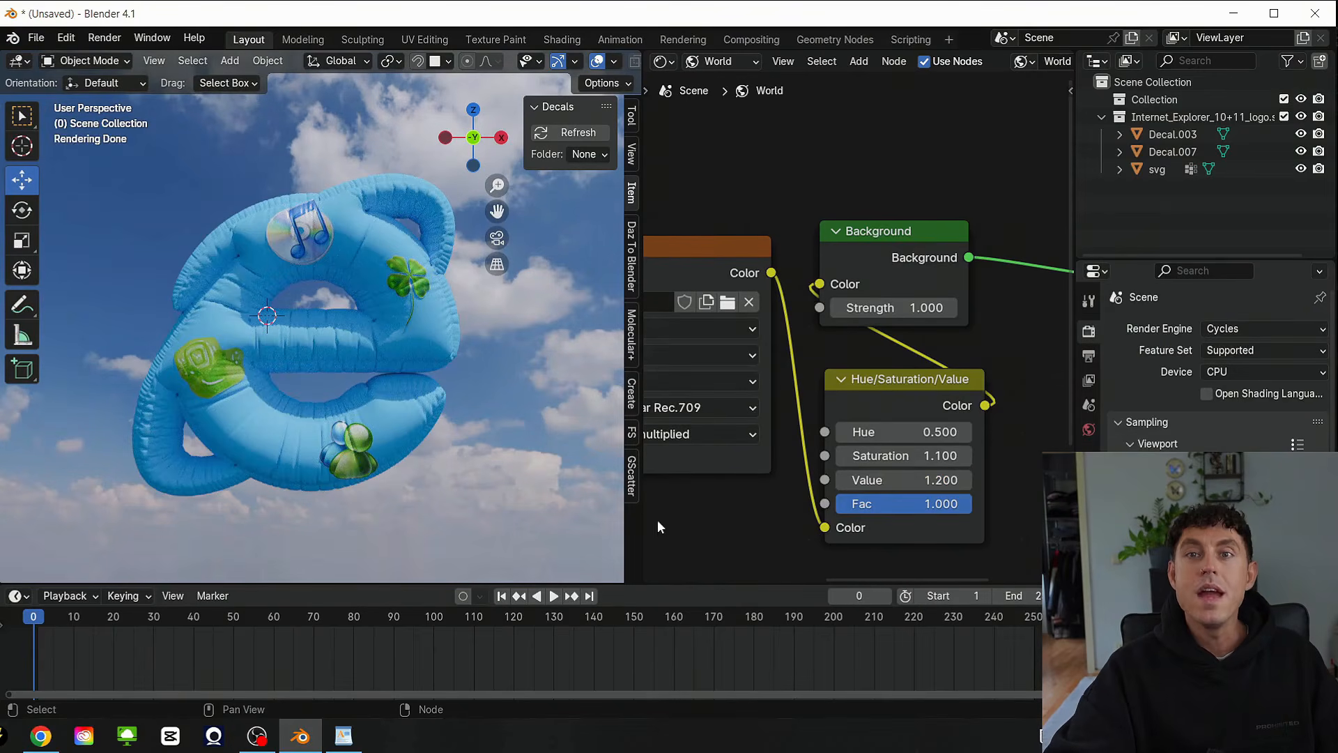
Show the svg object's shader nodes, unlink its SVGMat.001 material and create a new material in its place
click(721, 66)
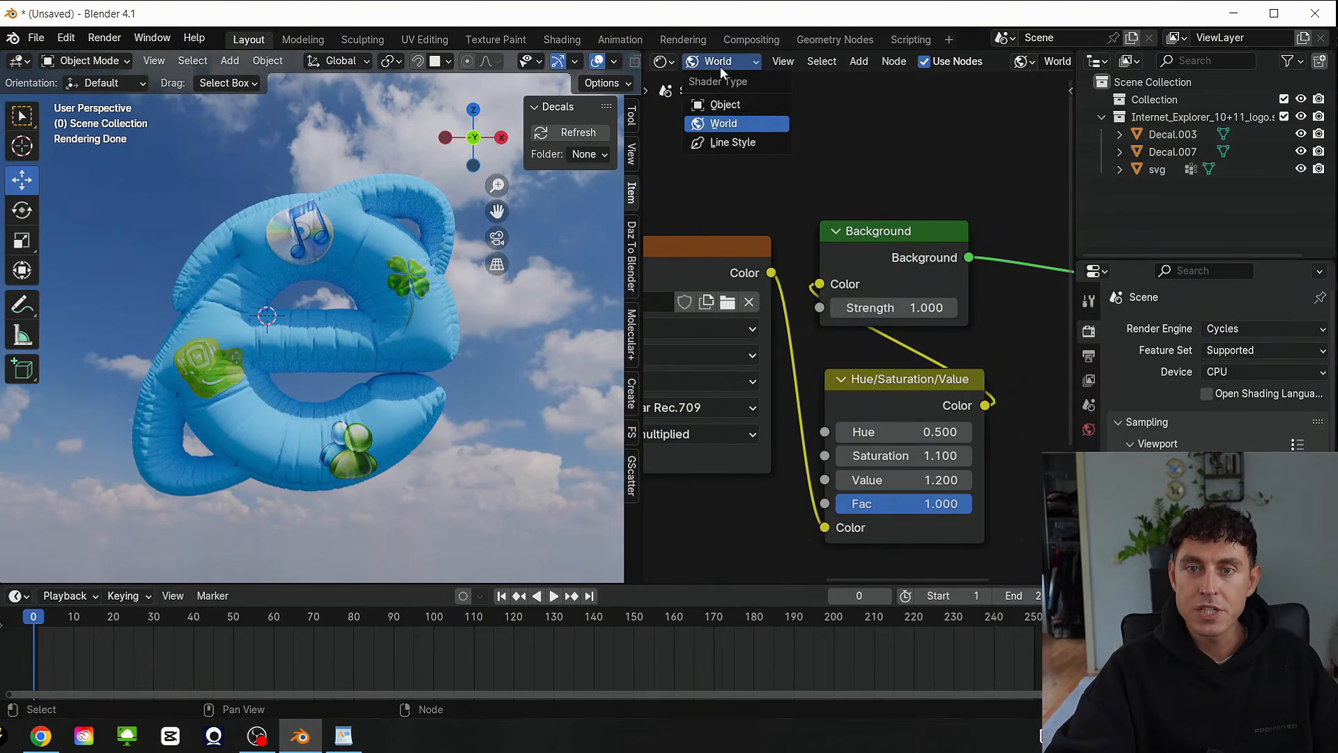
click(734, 103)
click(337, 338)
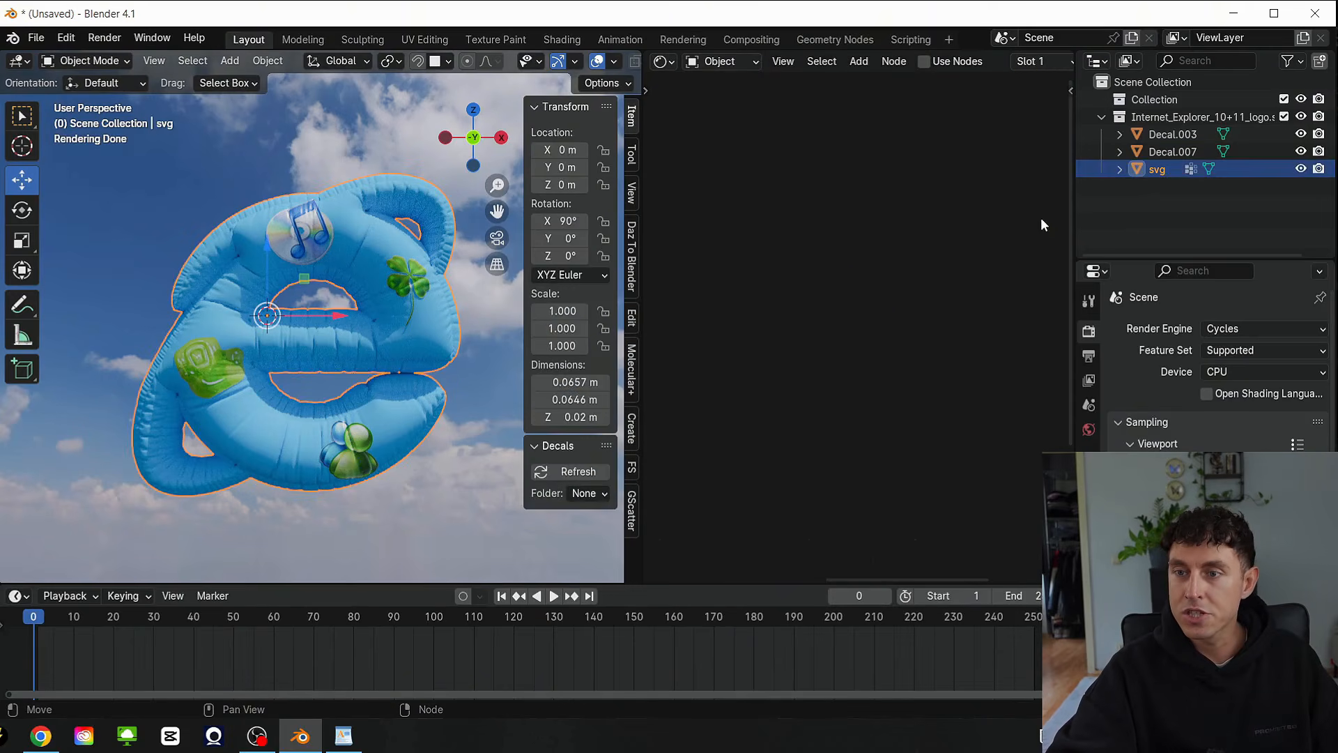
drag(1074, 216, 1293, 216)
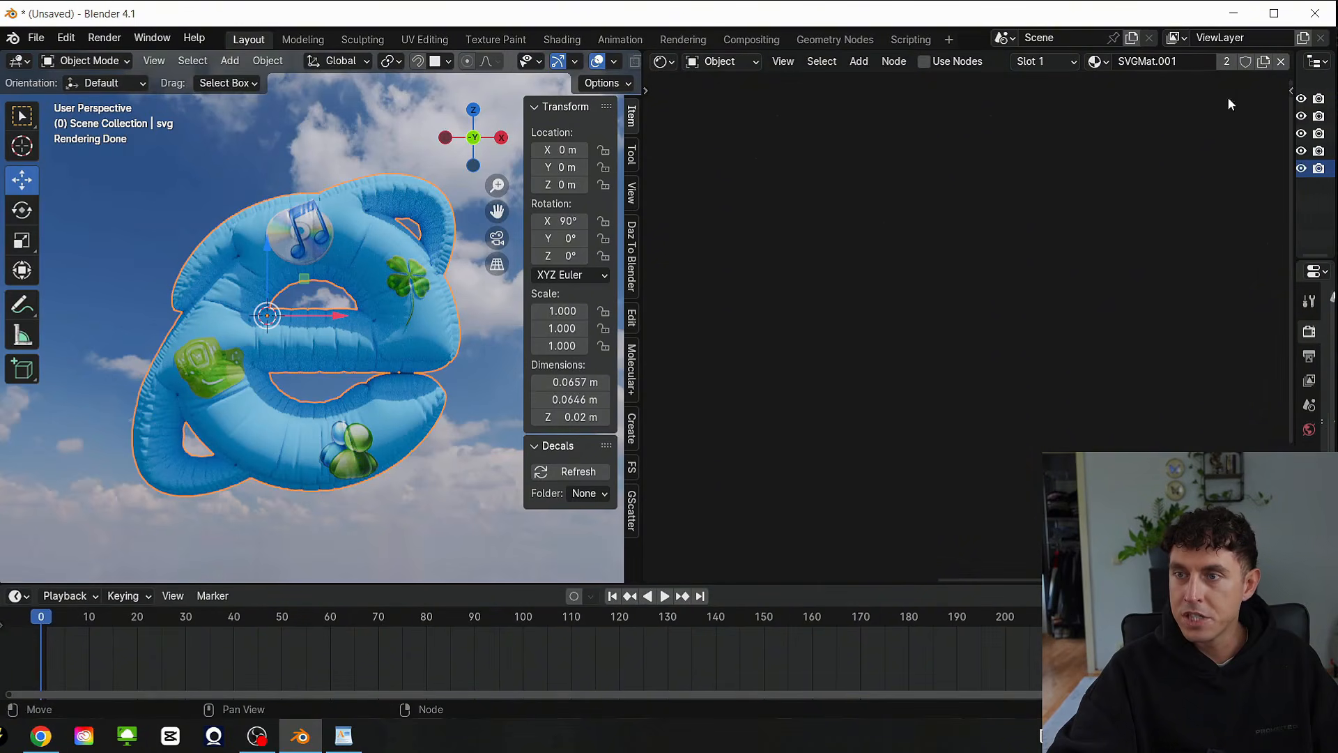
click(1279, 62)
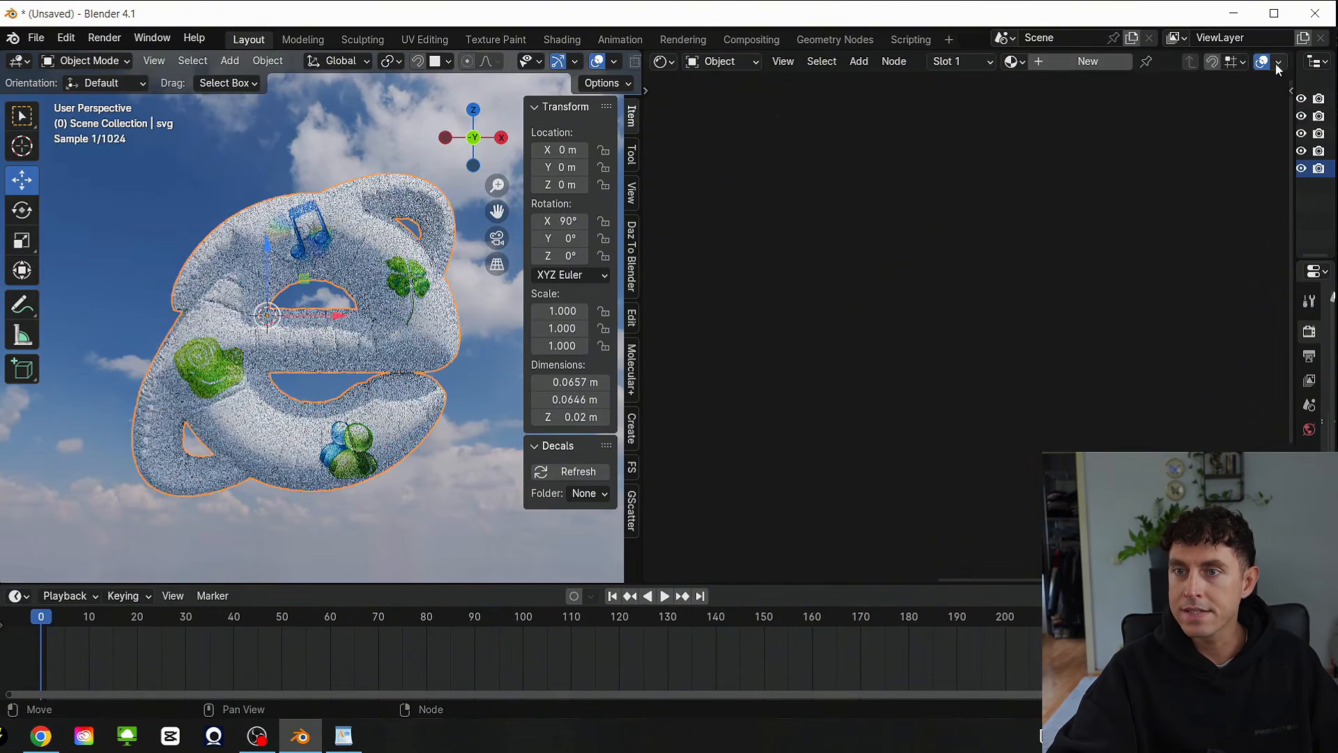
click(1062, 62)
scroll(1069, 433, down, 2)
middle_drag(1072, 416, 1009, 390)
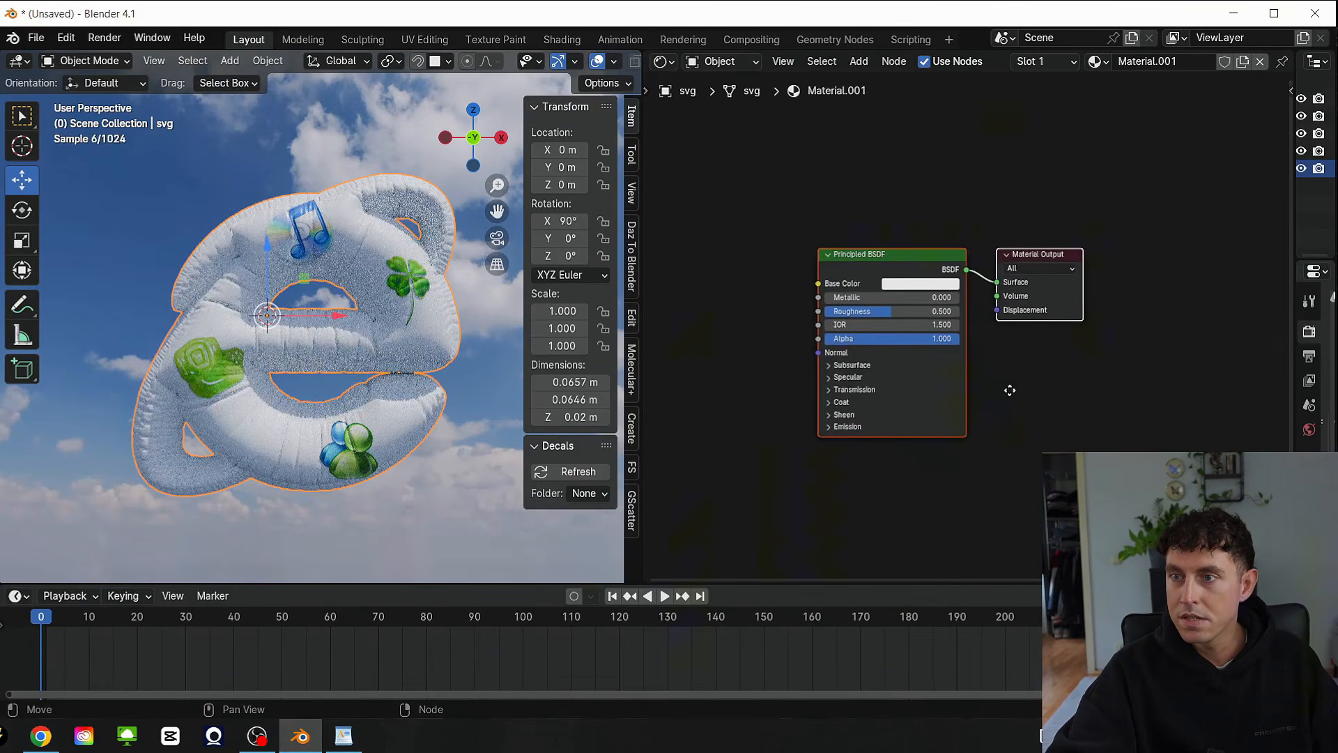
Feed the Principled BSDF's Base Color from a three-stop Color Ramp, placing the middle stop at about 0.476 and the last at about 0.662
scroll(798, 331, up, 2)
drag(809, 255, 528, 266)
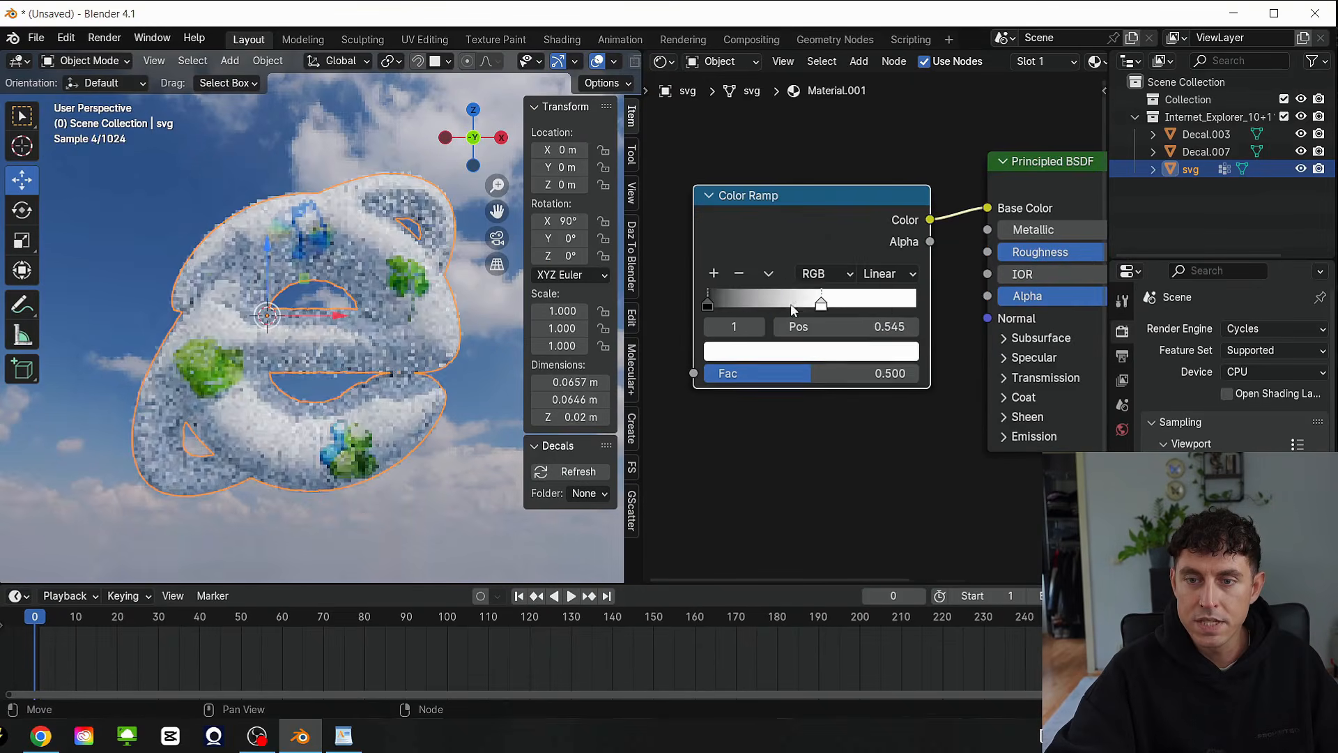
drag(792, 306, 856, 307)
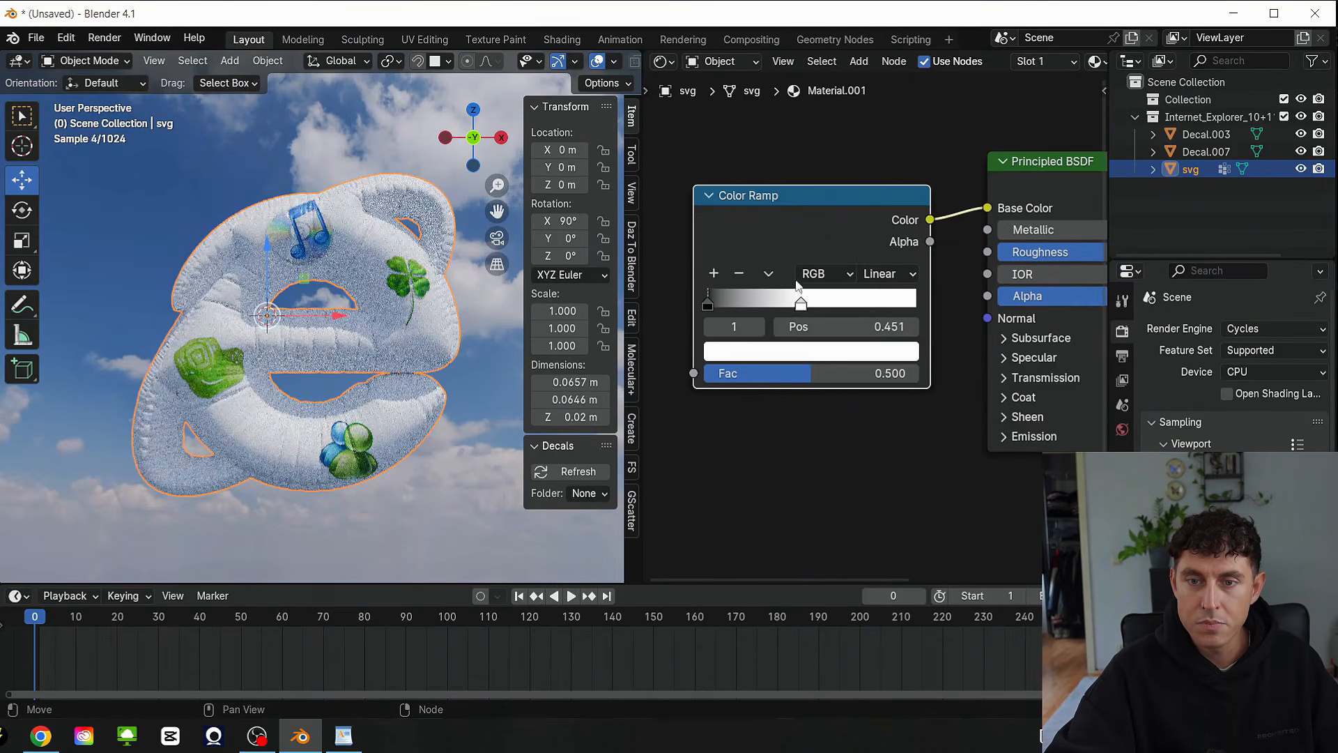
click(713, 273)
click(854, 298)
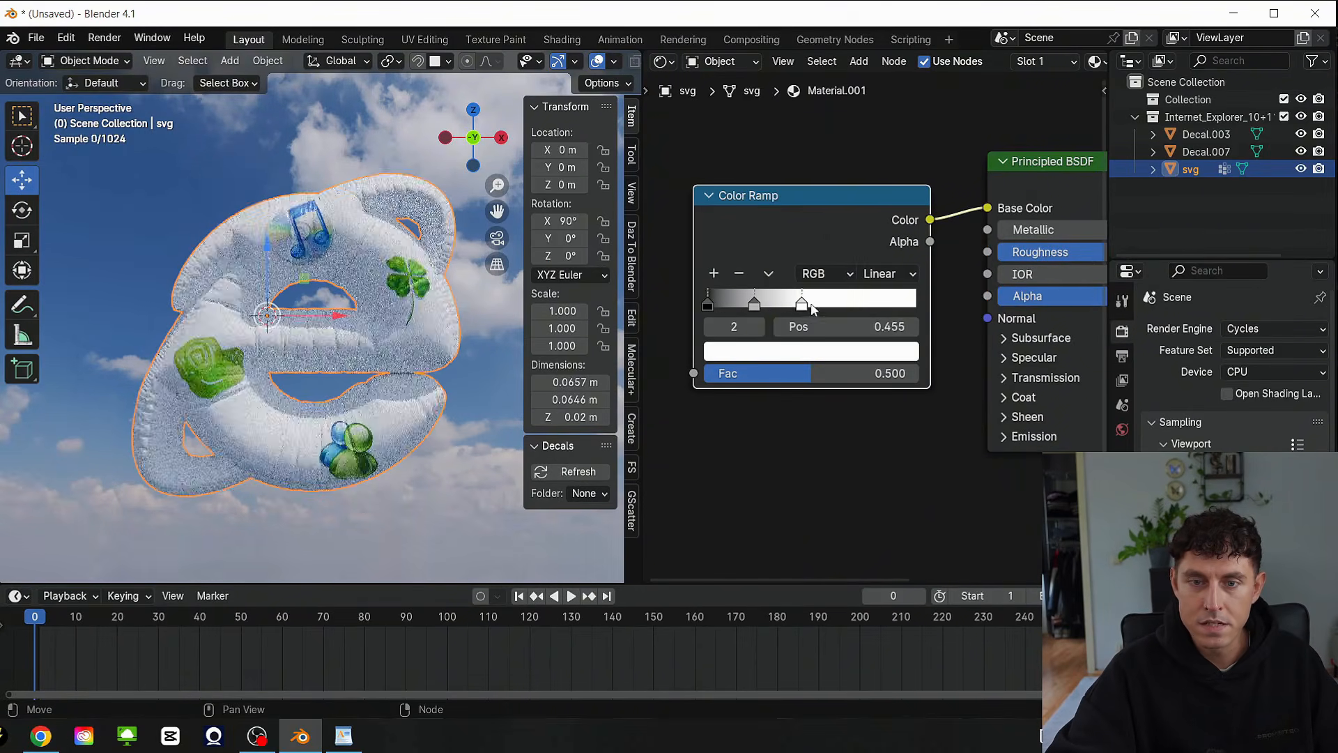
key(g)
drag(780, 309, 784, 308)
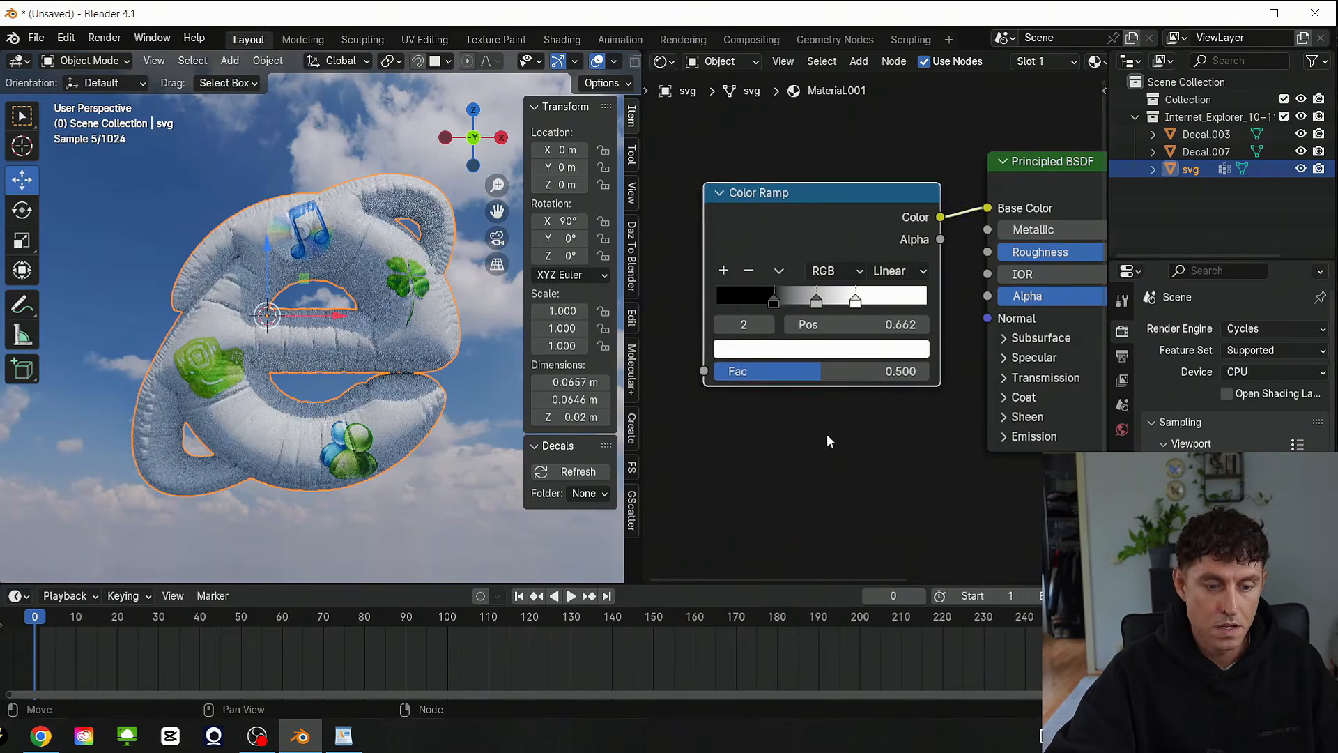
click(828, 434)
Set the Color Ramp's middle stop to hex colour 66AAC3
click(816, 301)
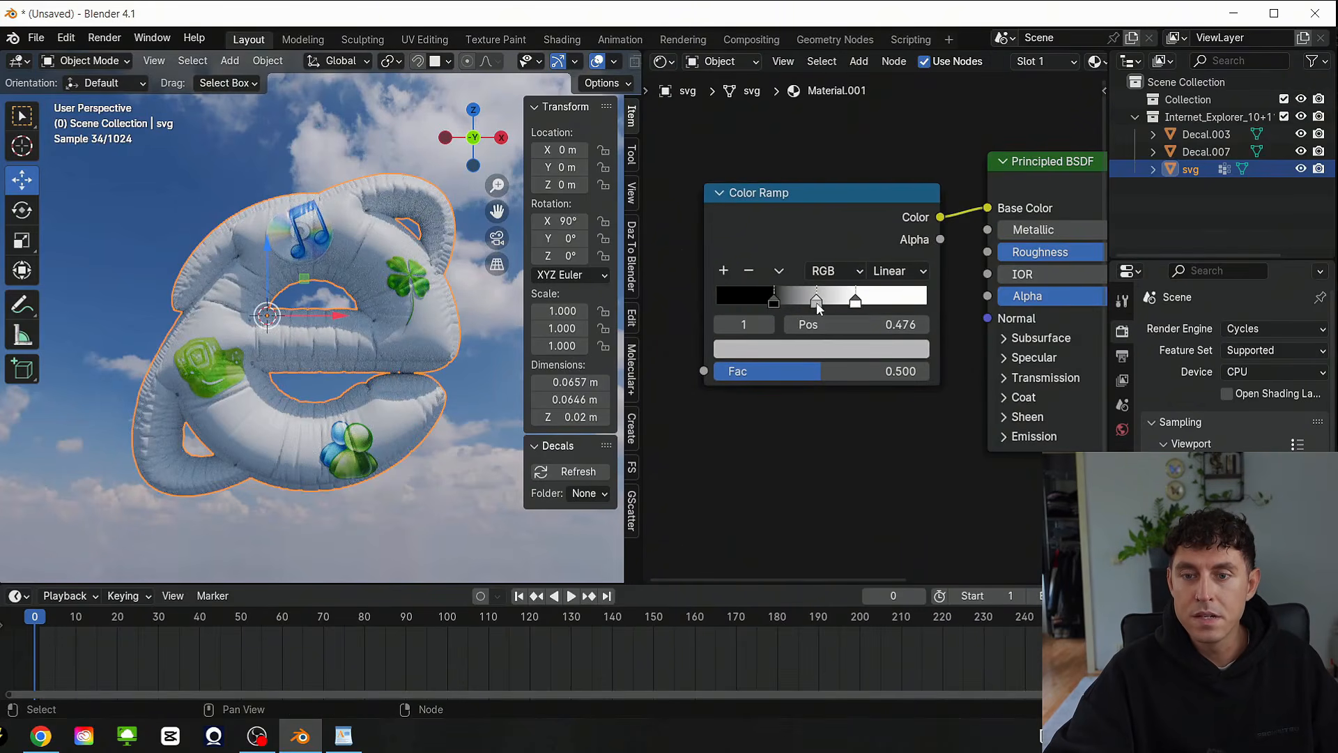
click(818, 349)
click(879, 561)
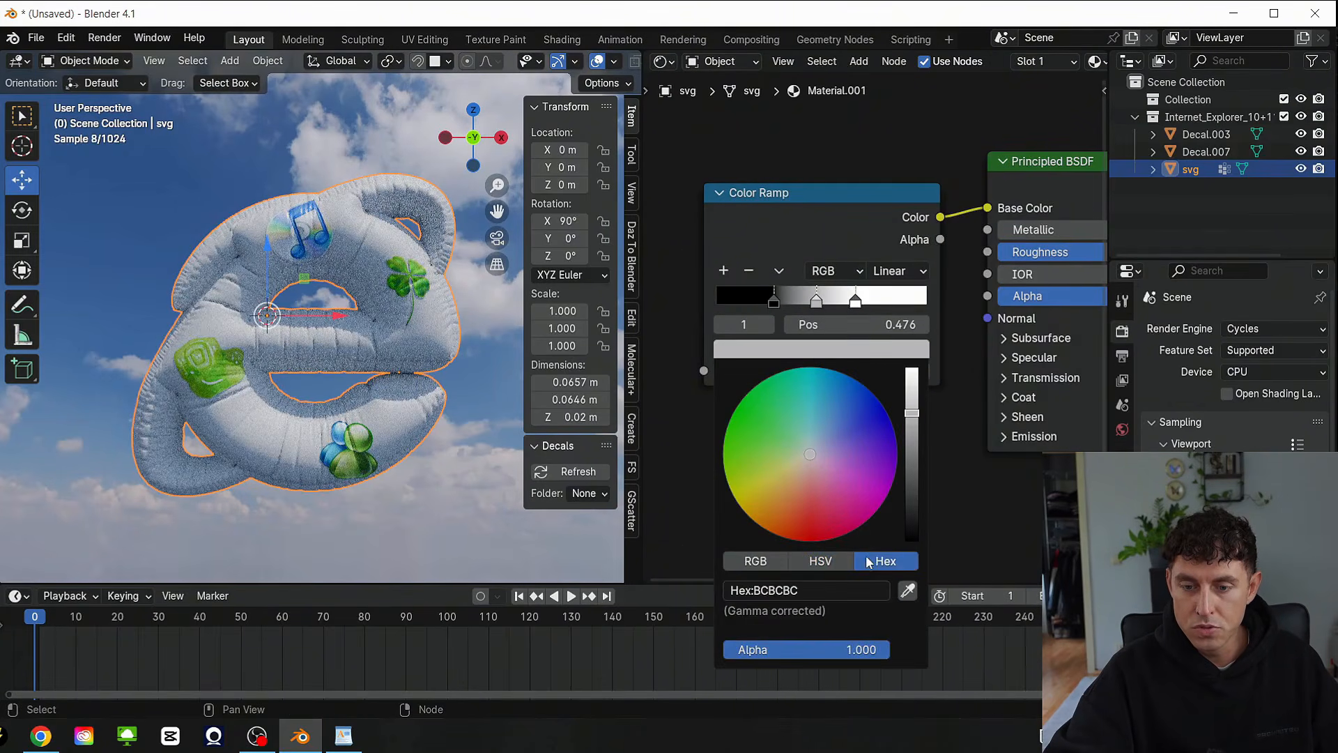
click(816, 590)
text(66AAC3)
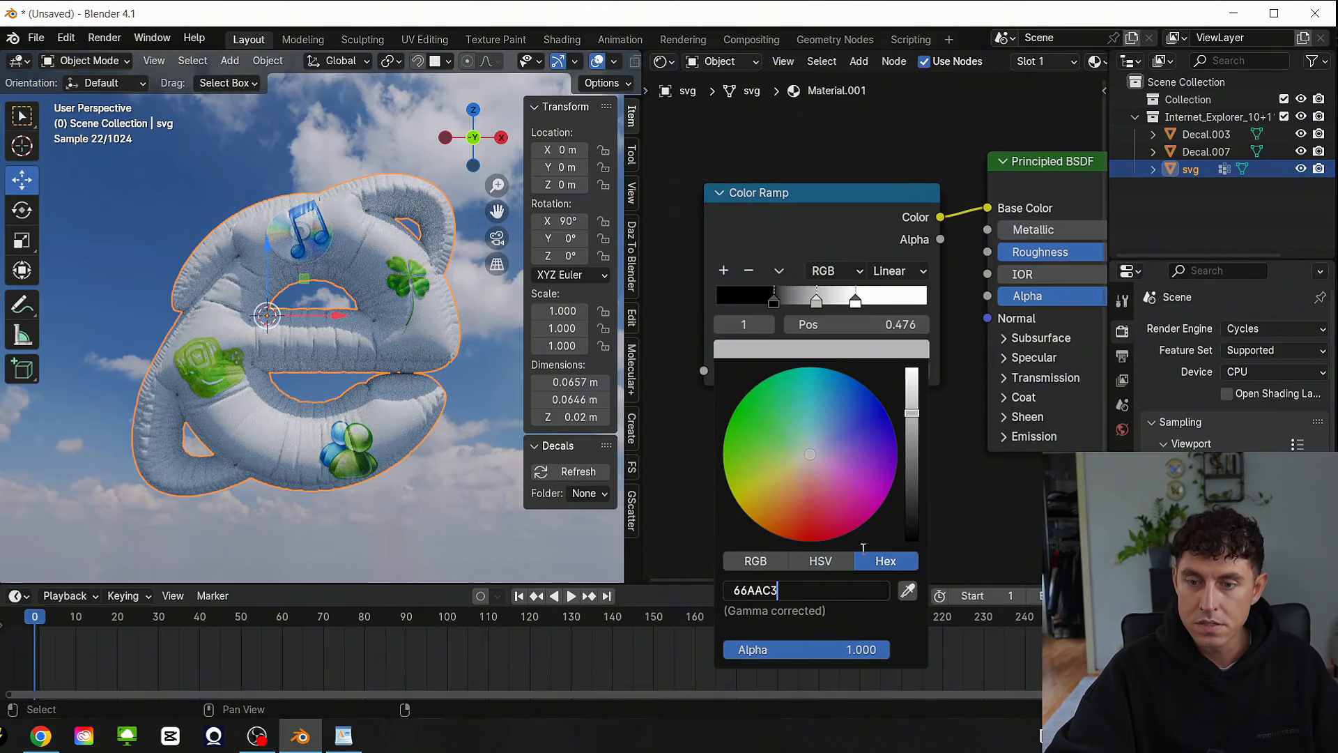
key(Return)
Set the Color Ramp's last stop to hex colour 85DEFF
click(855, 304)
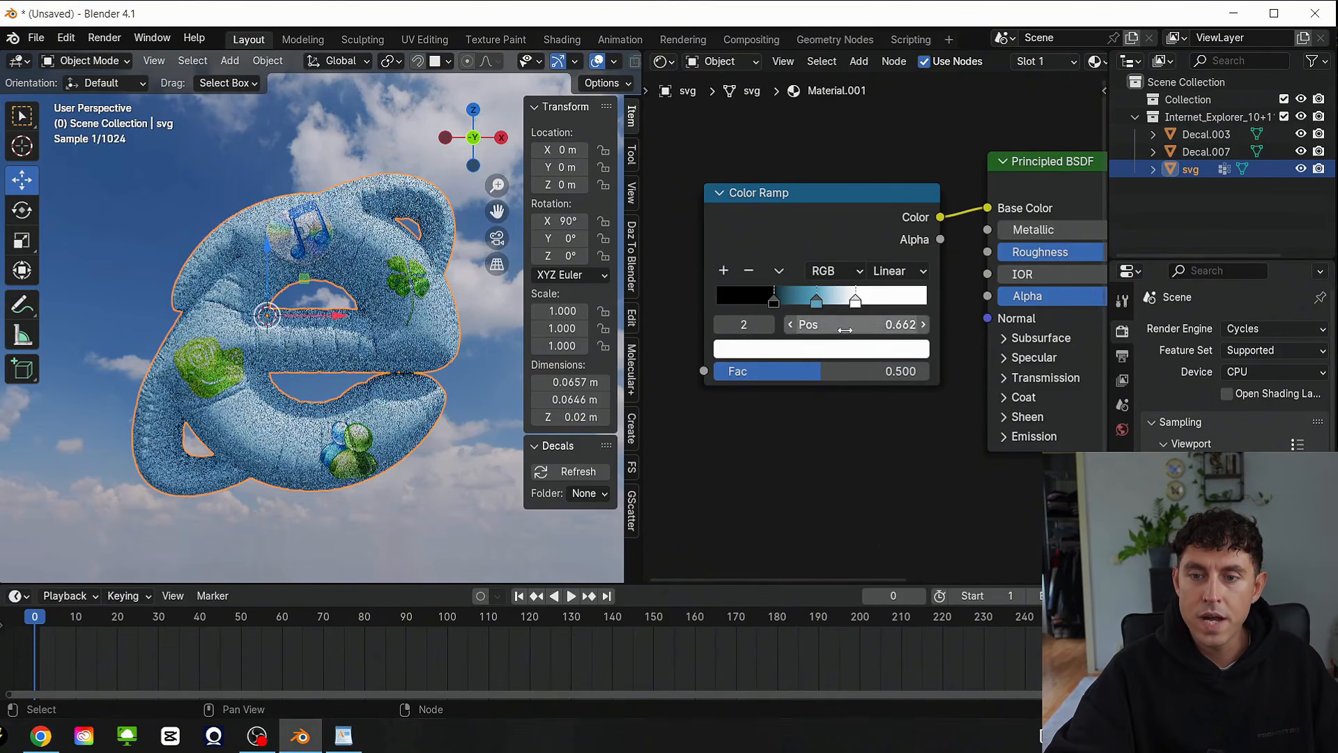
click(822, 349)
click(802, 591)
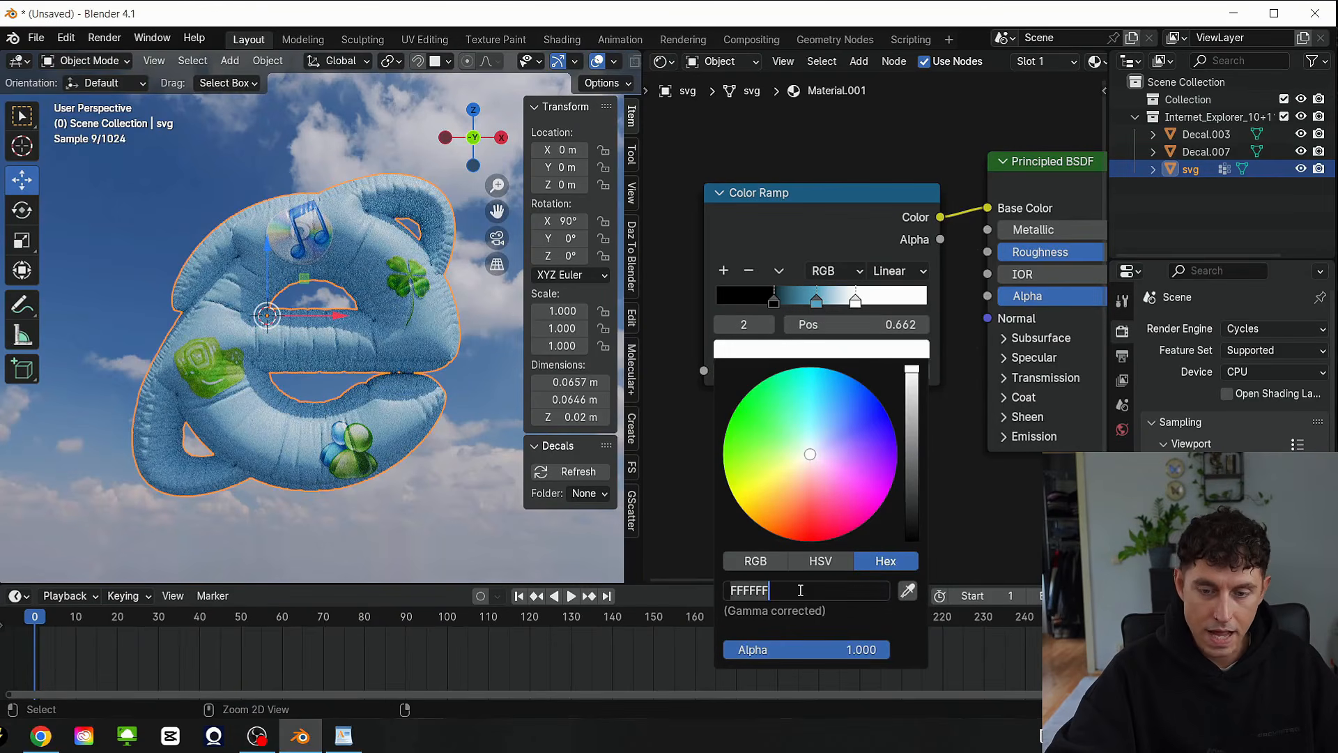
text(85DEFF)
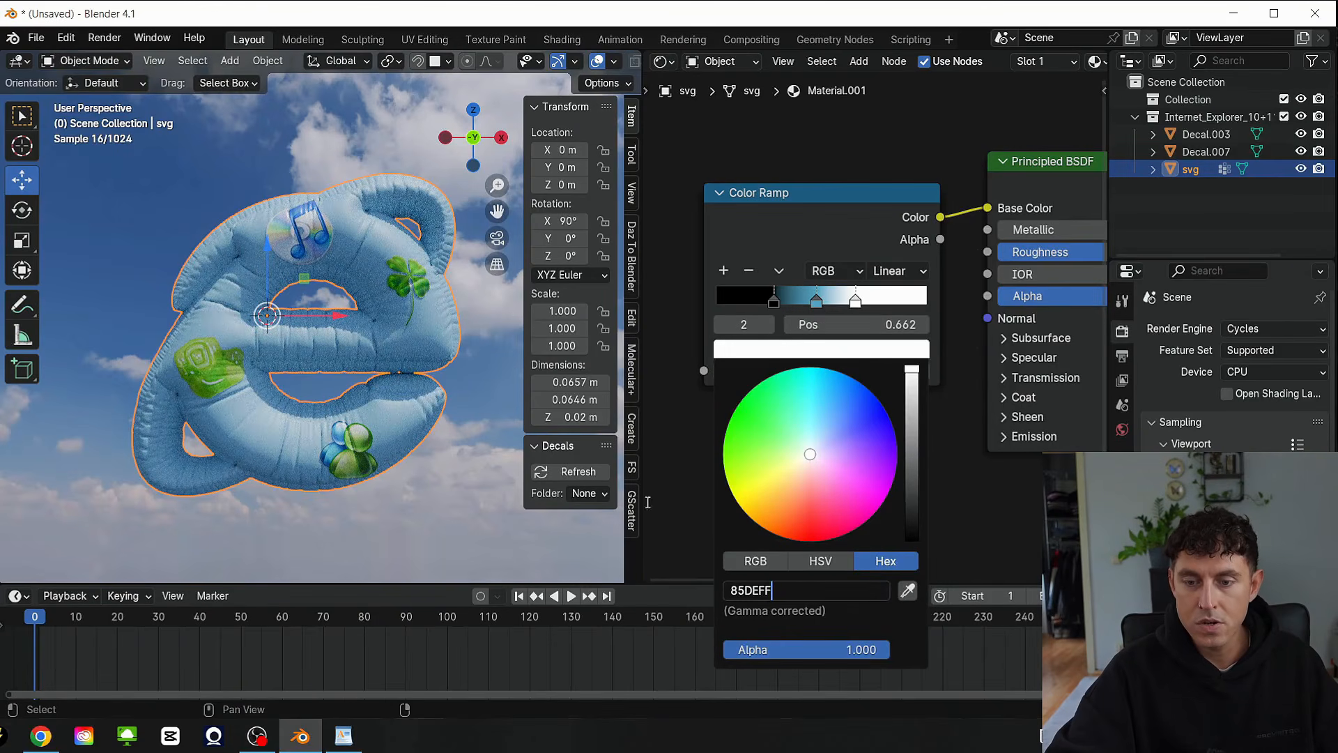
Set the Principled BSDF's Metallic to 0.7 and Roughness to 0.4
middle_drag(934, 509, 806, 568)
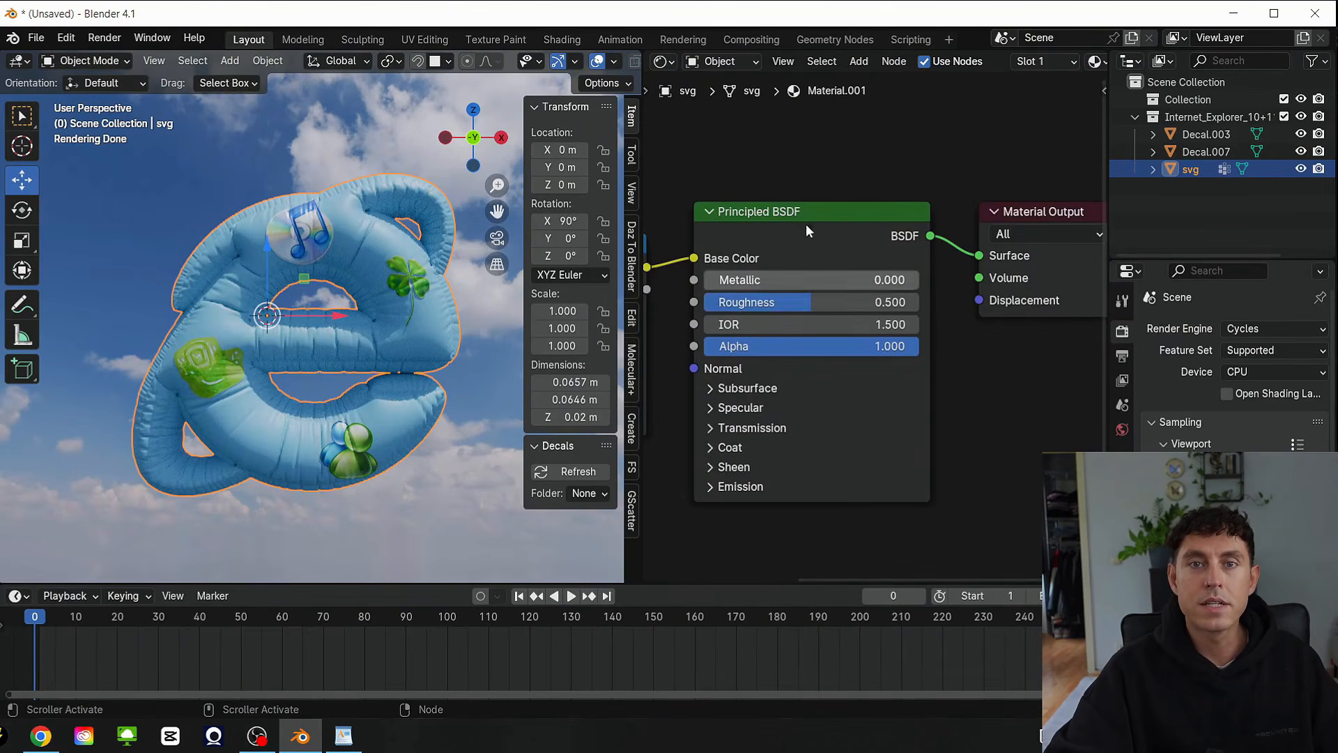
click(876, 278)
text(0.7)
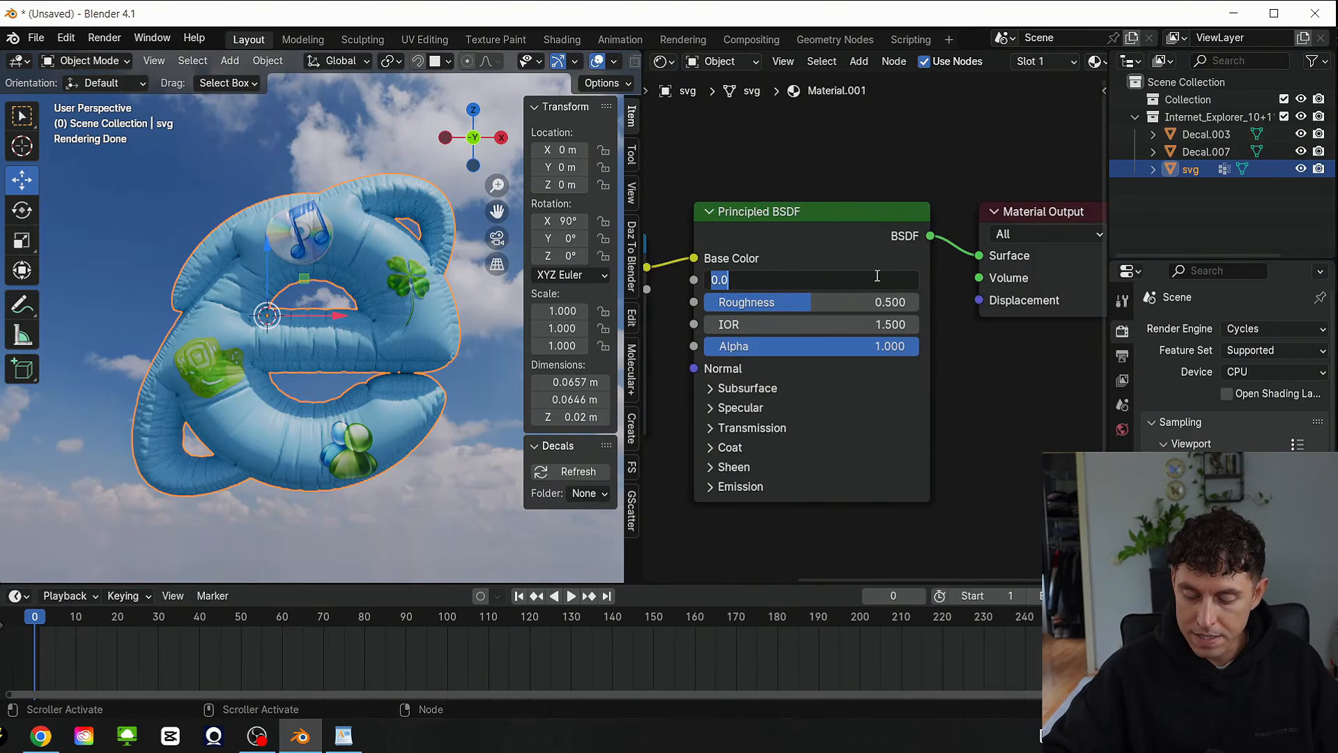
key(Return)
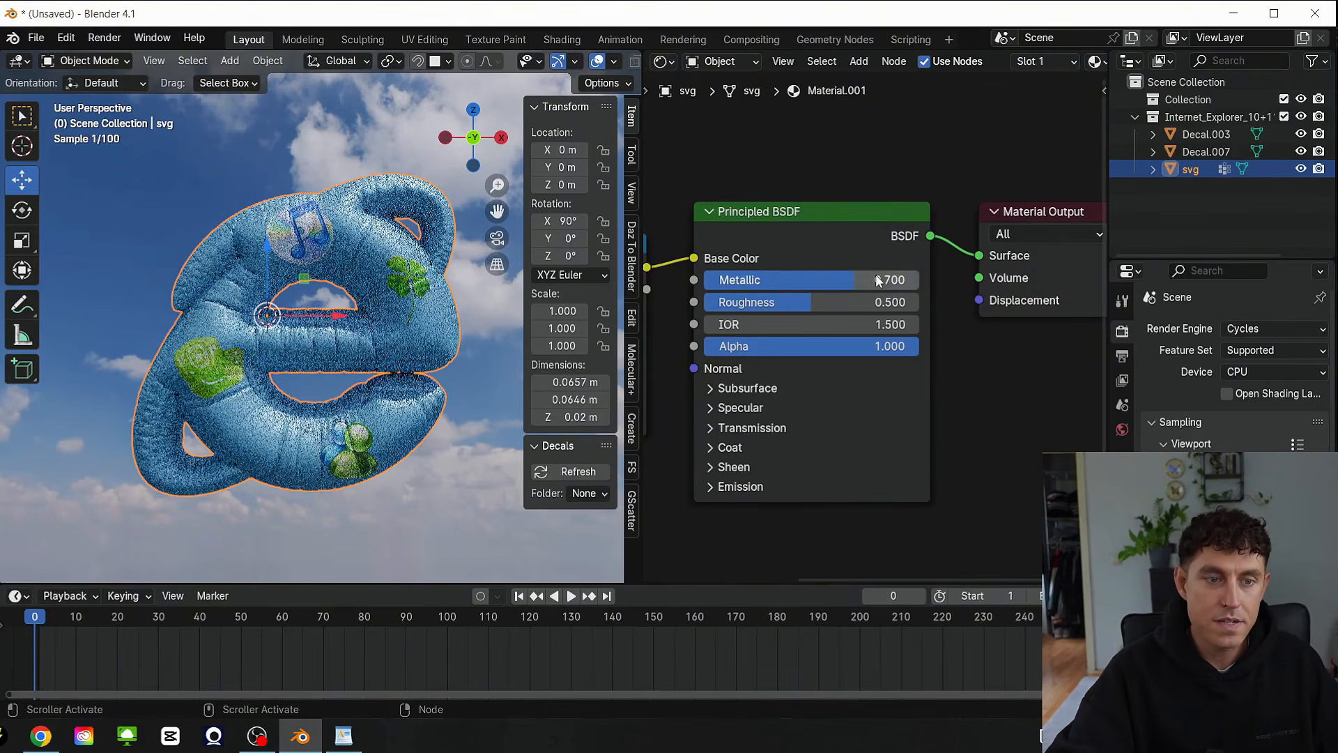
click(832, 307)
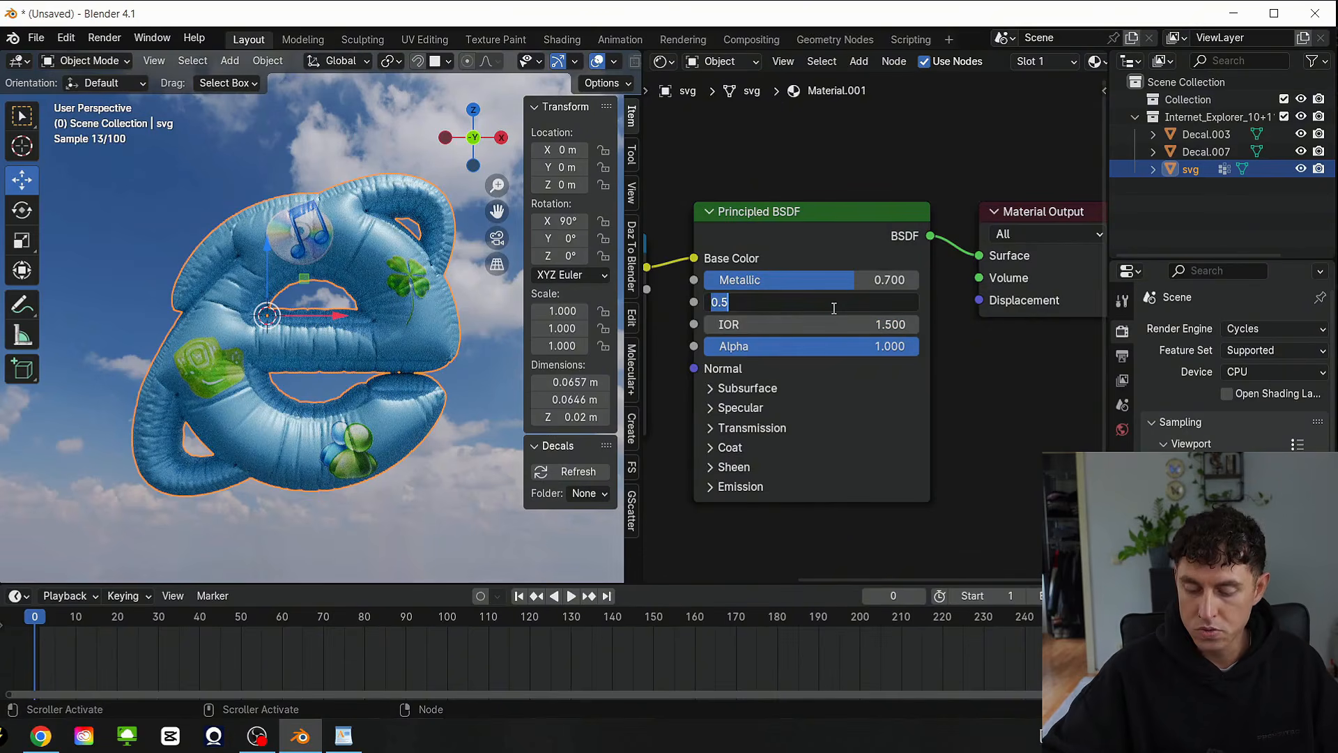
text(0.4)
key(Return)
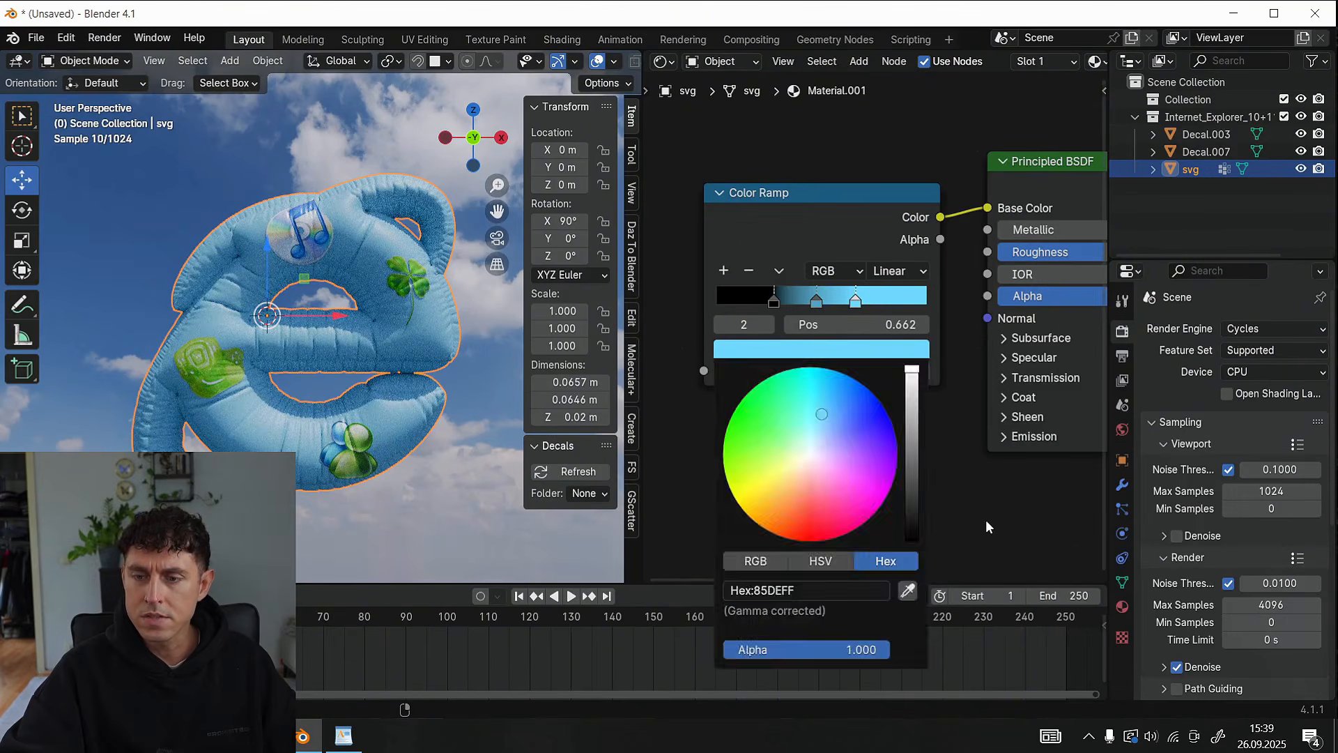
Set the viewport and render Max Samples to 100 and the animation's end frame to 150
middle_drag(985, 518, 907, 516)
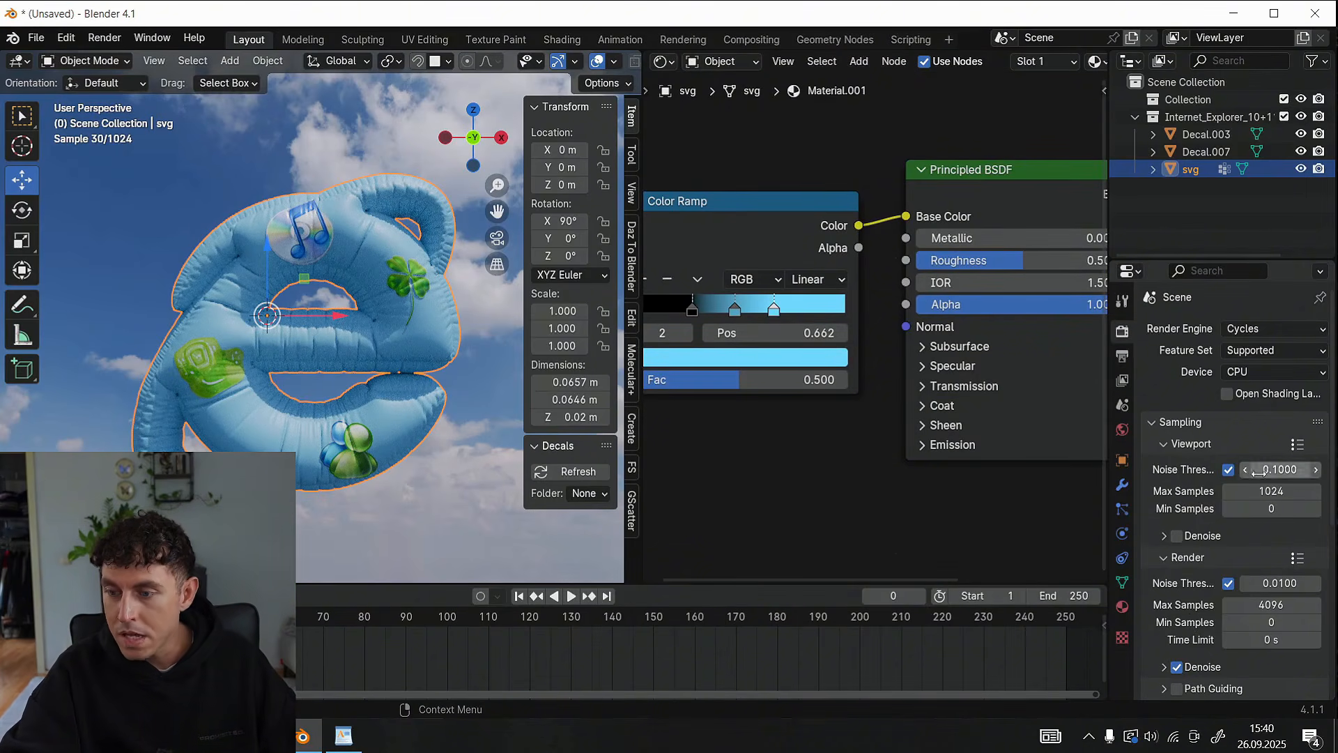
click(1247, 491)
key(Return)
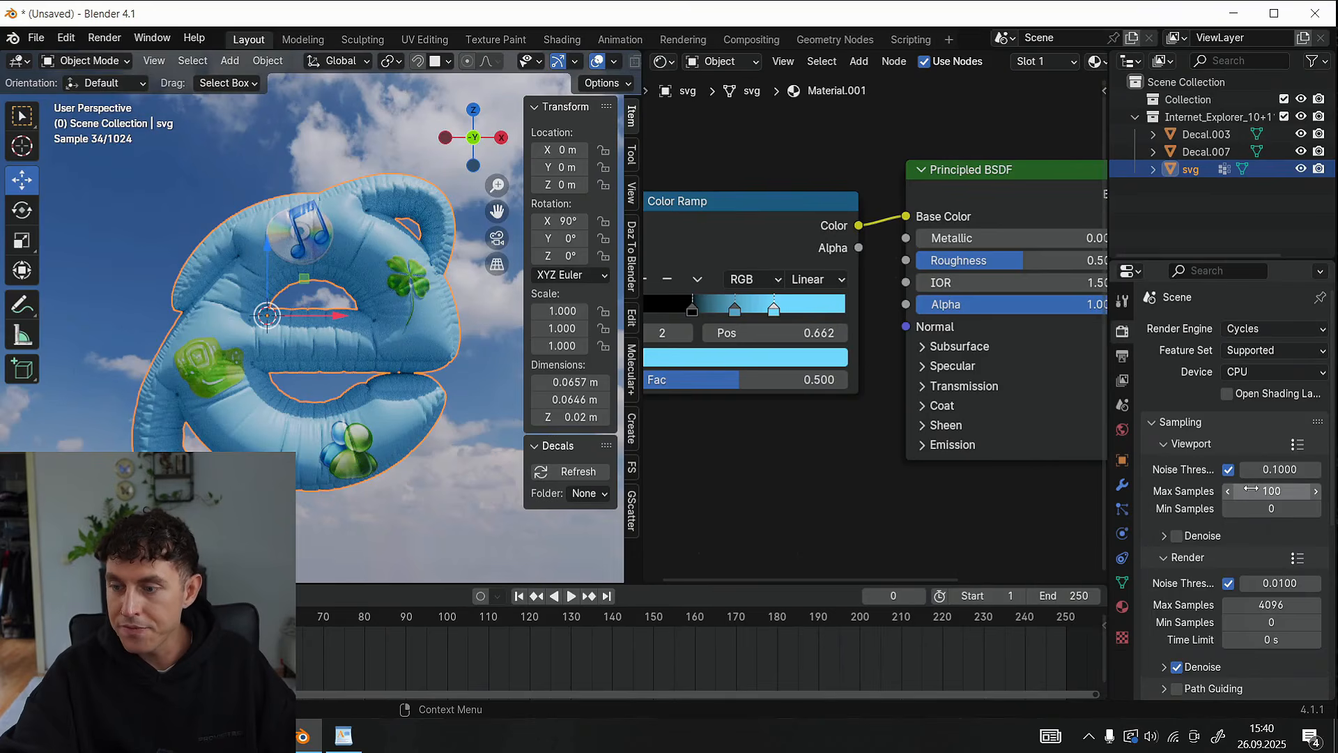
click(1272, 606)
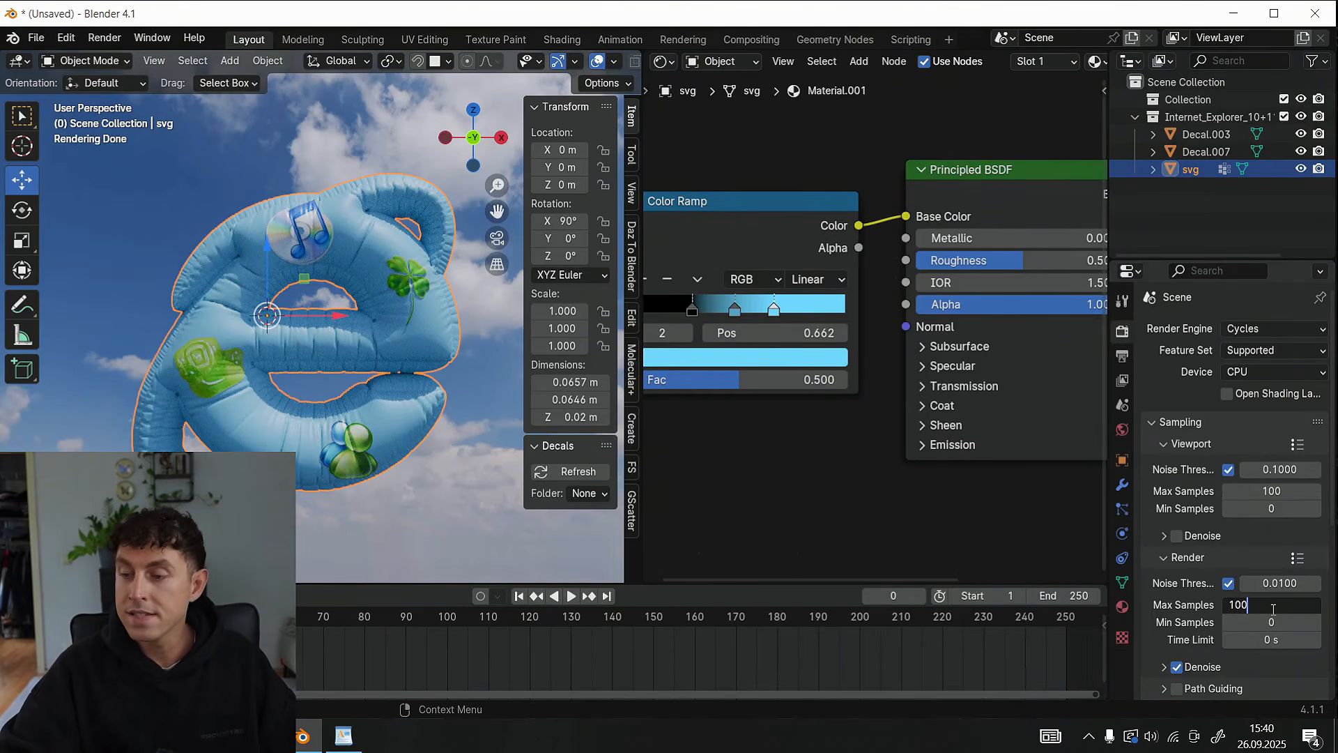
key(Return)
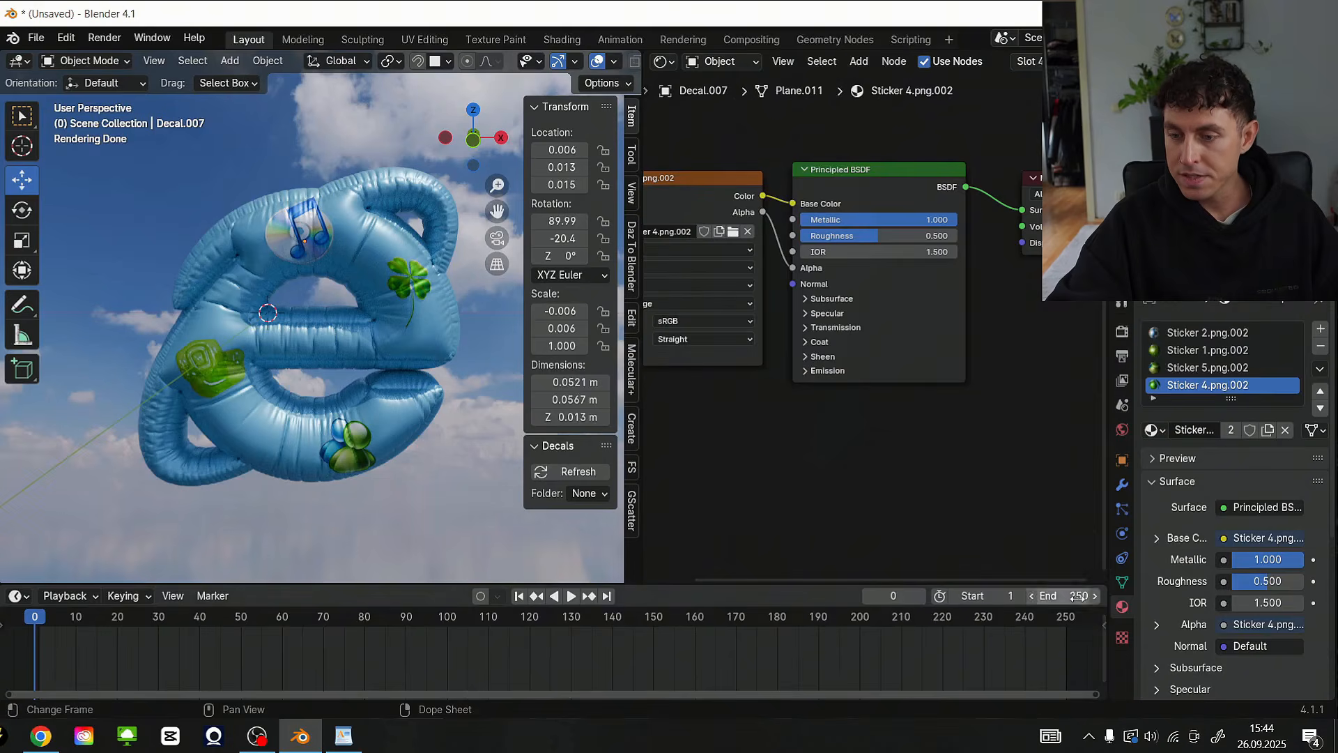
double_click(1078, 597)
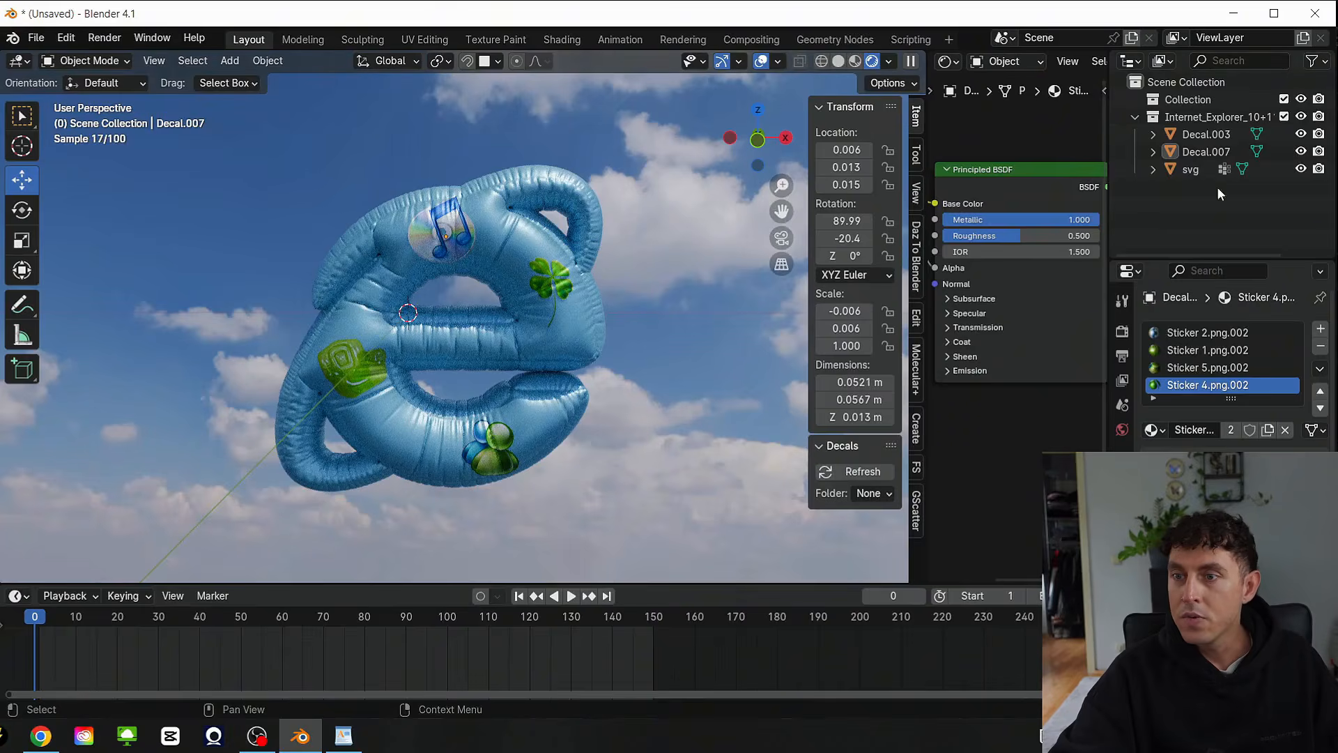
Join Decal.003 and Decal.007 with svg into one object, keeping svg as the active object
click(1183, 174)
ctrl+click(1197, 154)
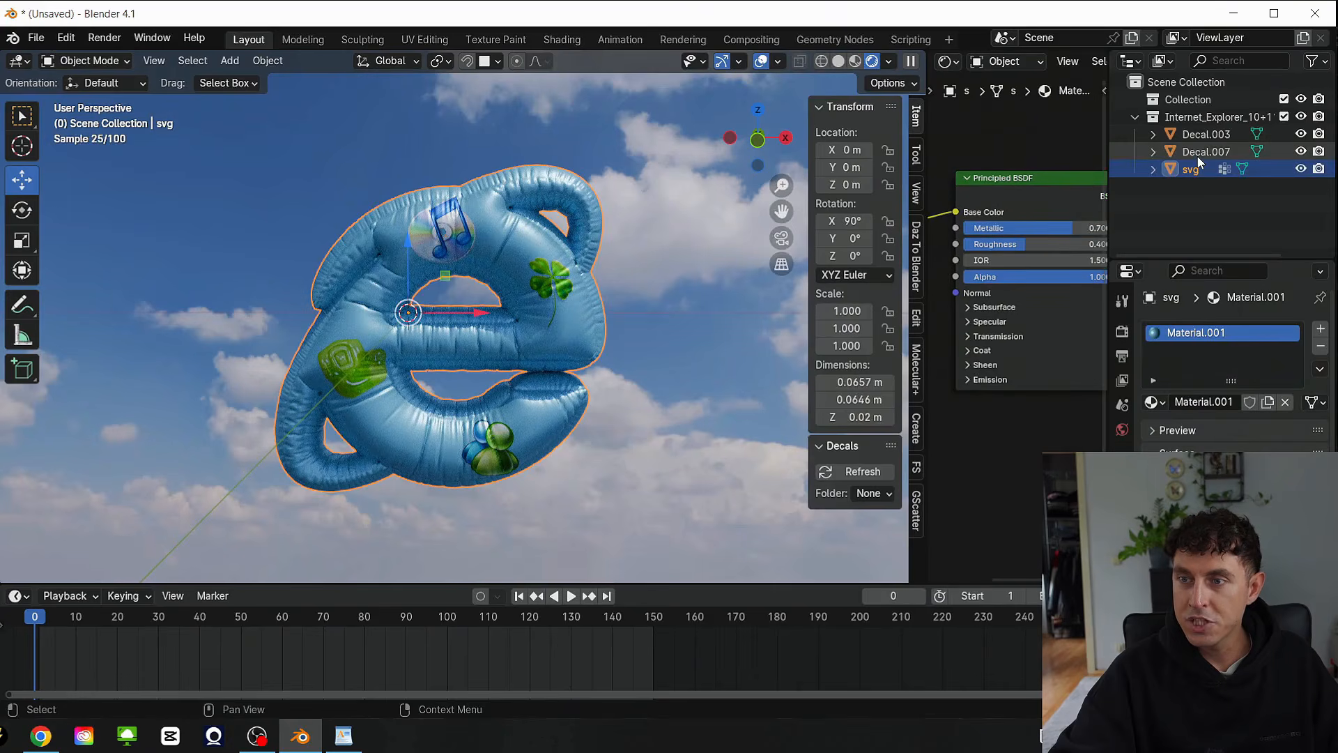
ctrl+click(1198, 135)
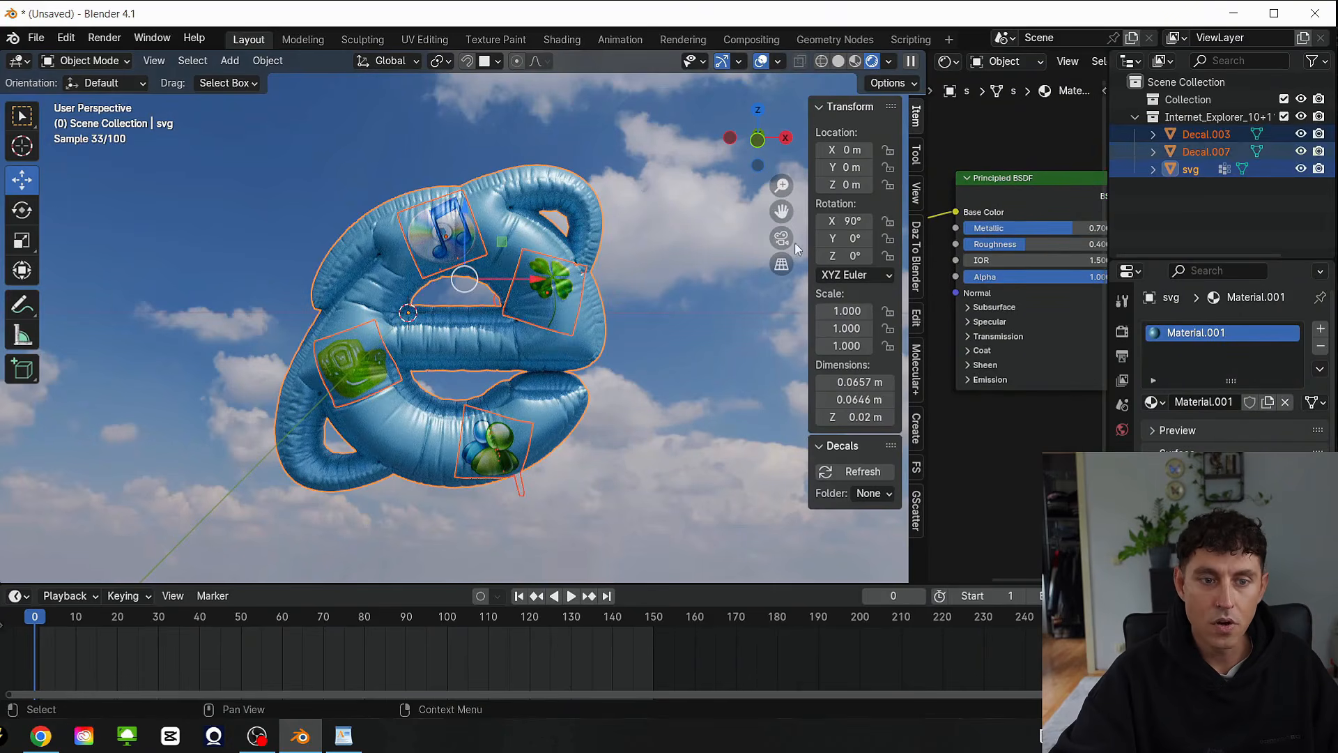
right_click(369, 298)
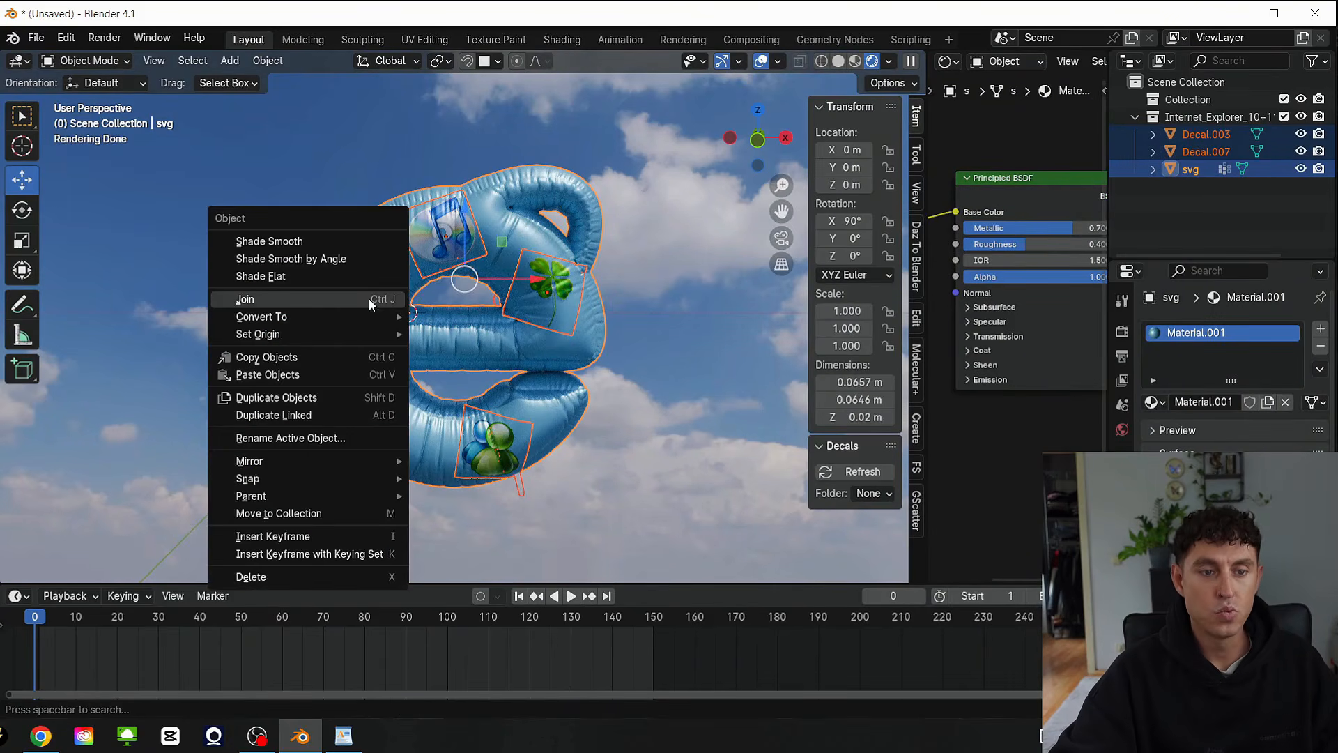
click(369, 298)
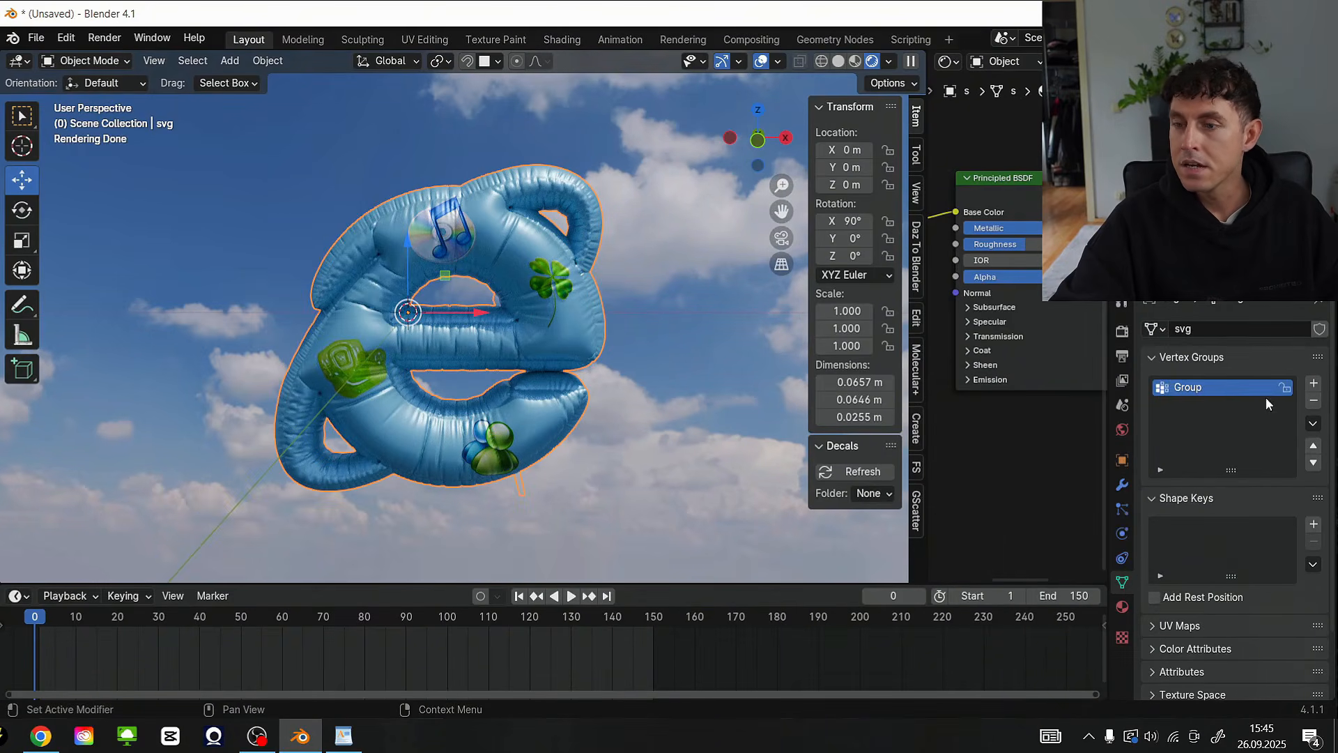
Add a Basis shape key and a second shape key, Key 1, to the joined svg object
click(1312, 525)
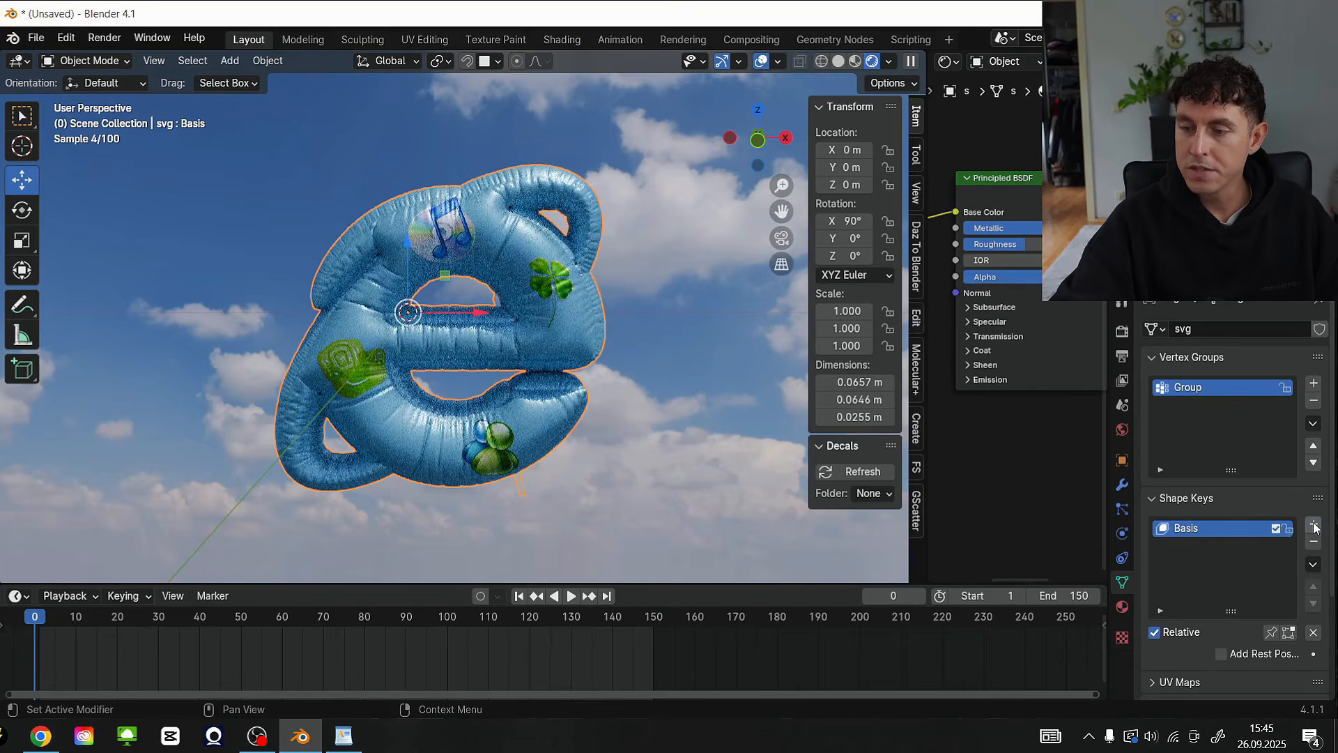
click(1314, 525)
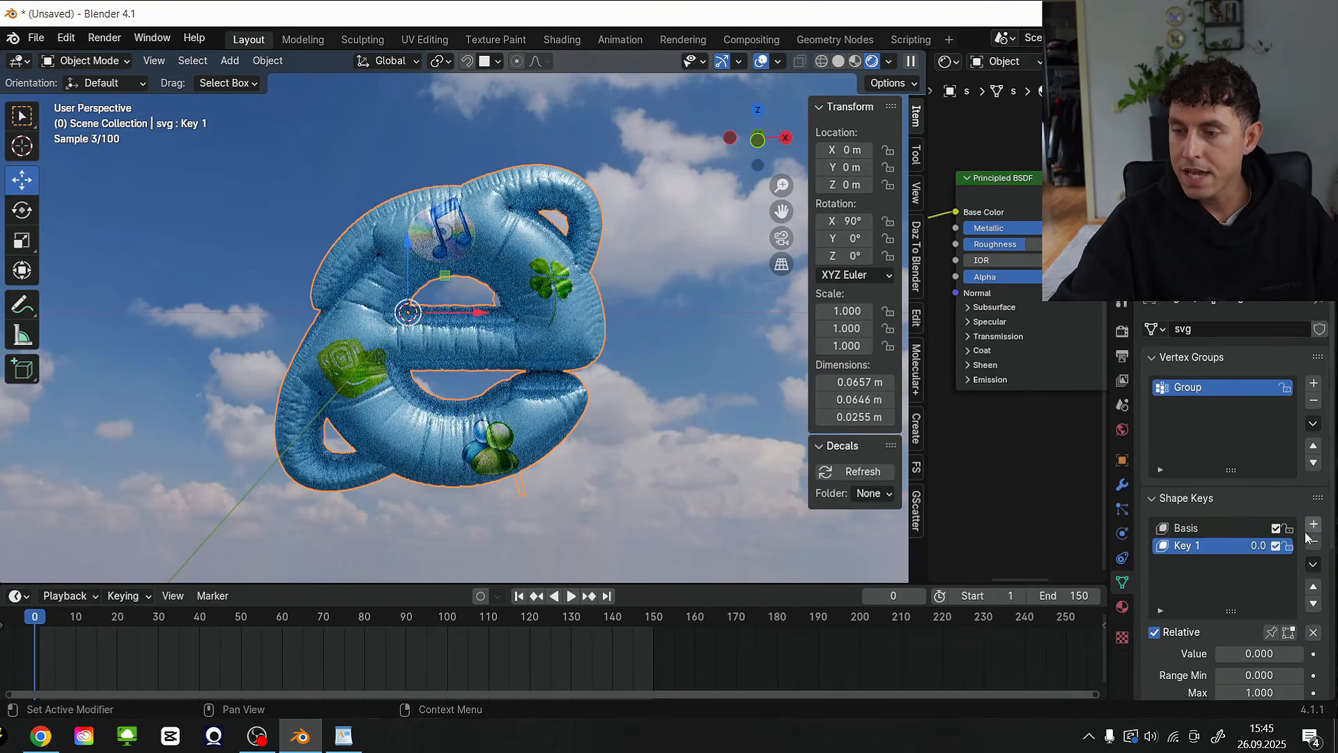
scroll(1240, 562, down, 2)
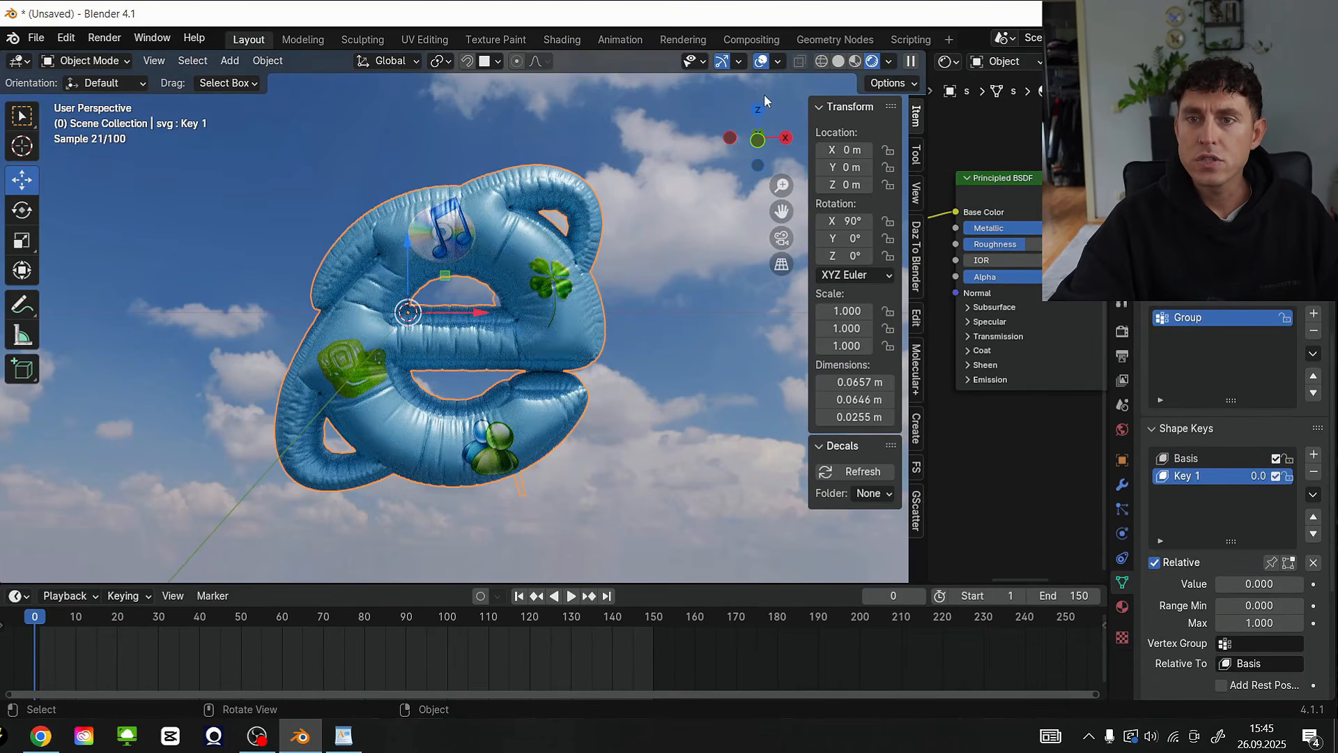
Display the viewport in solid shading and put the svg object into Sculpt Mode with Key 1 active
click(834, 62)
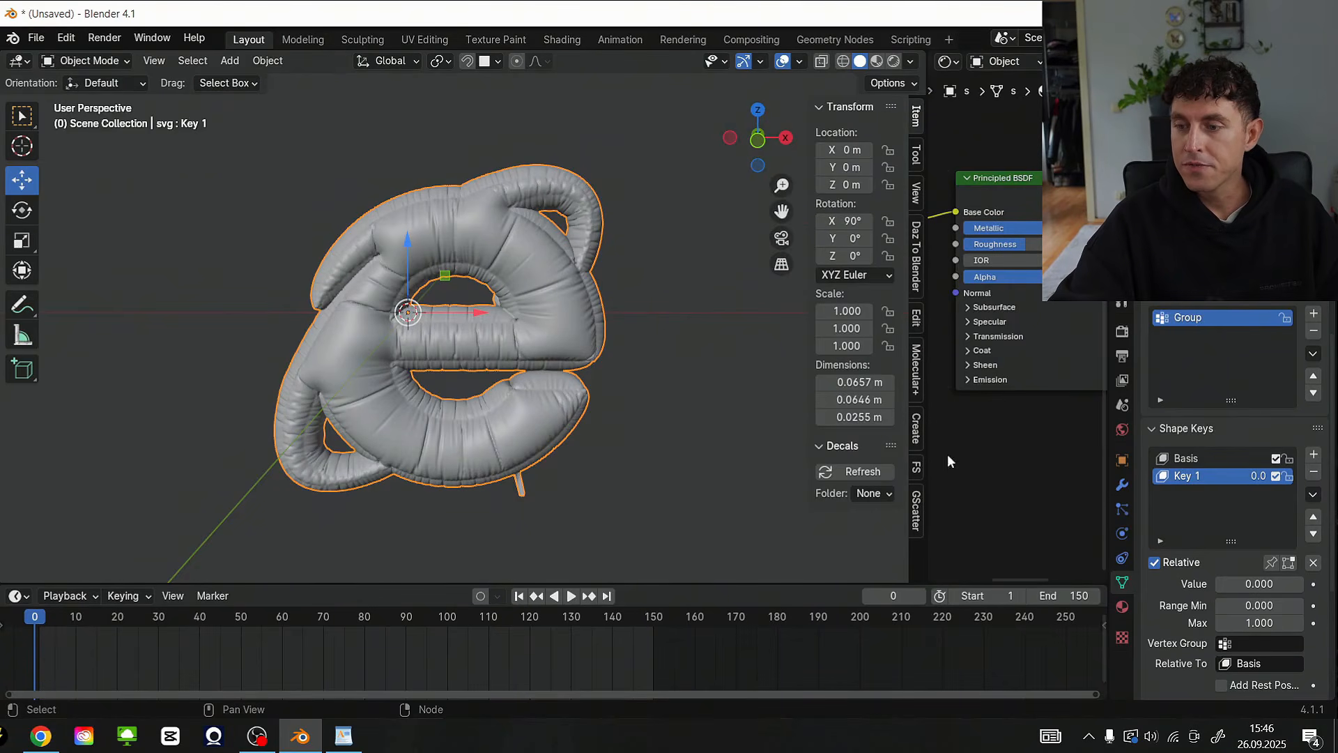
click(56, 62)
click(88, 118)
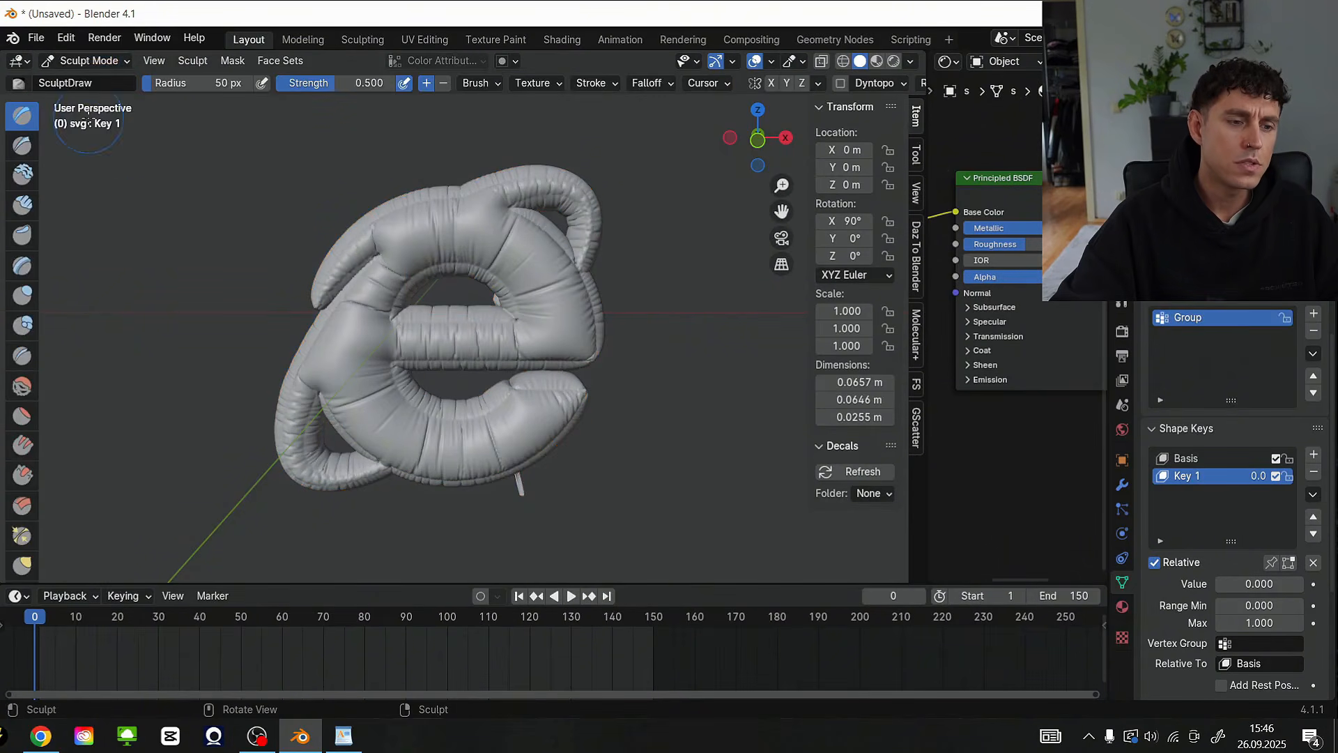
scroll(29, 456, up, 3)
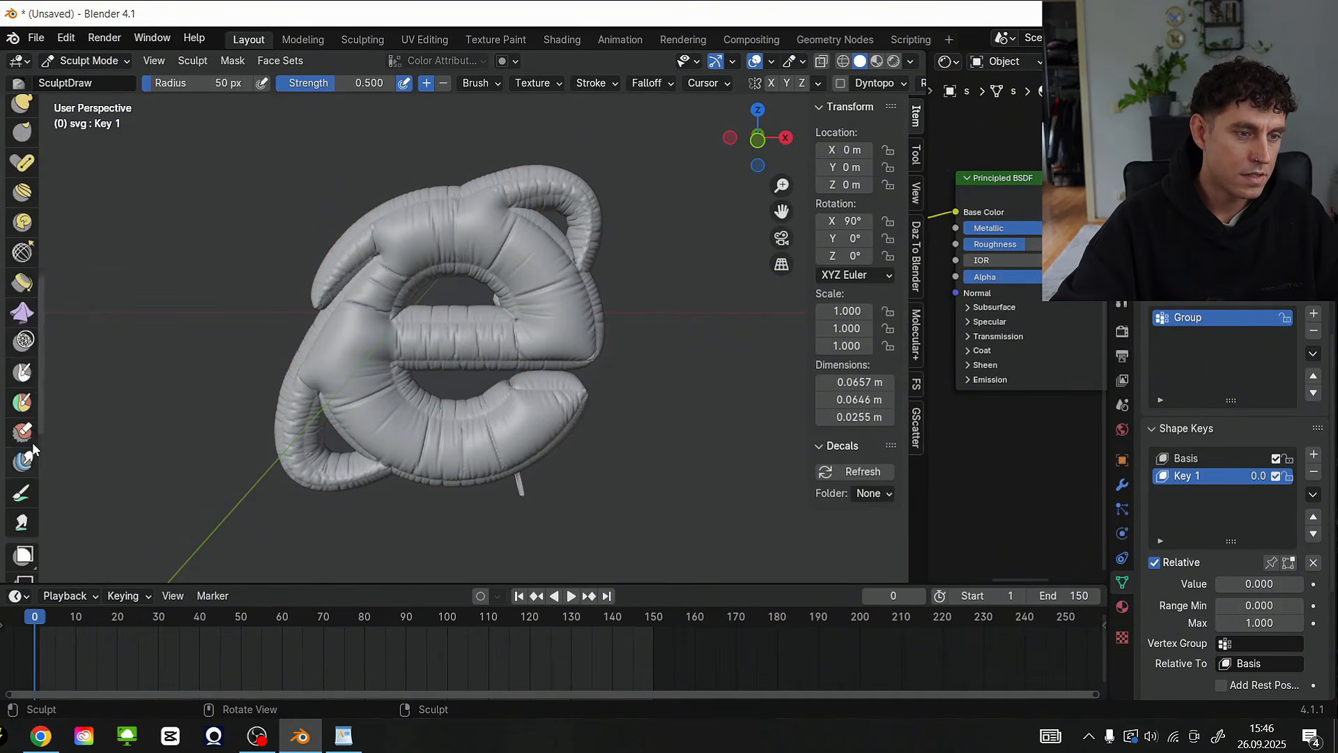
Crumple and distort the whole svg mesh on Key 1 with the Cloth brush at 200 px radius and 1.000 strength
click(22, 311)
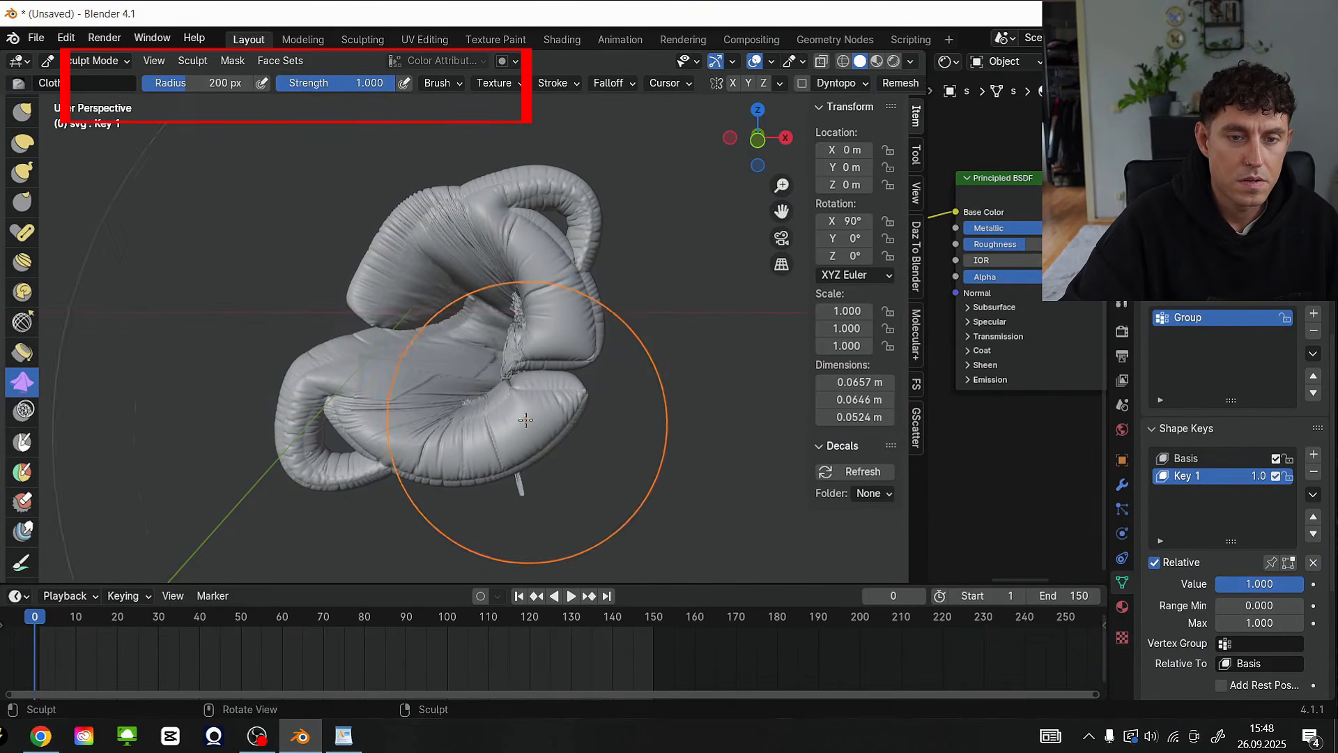
drag(472, 573, 365, 445)
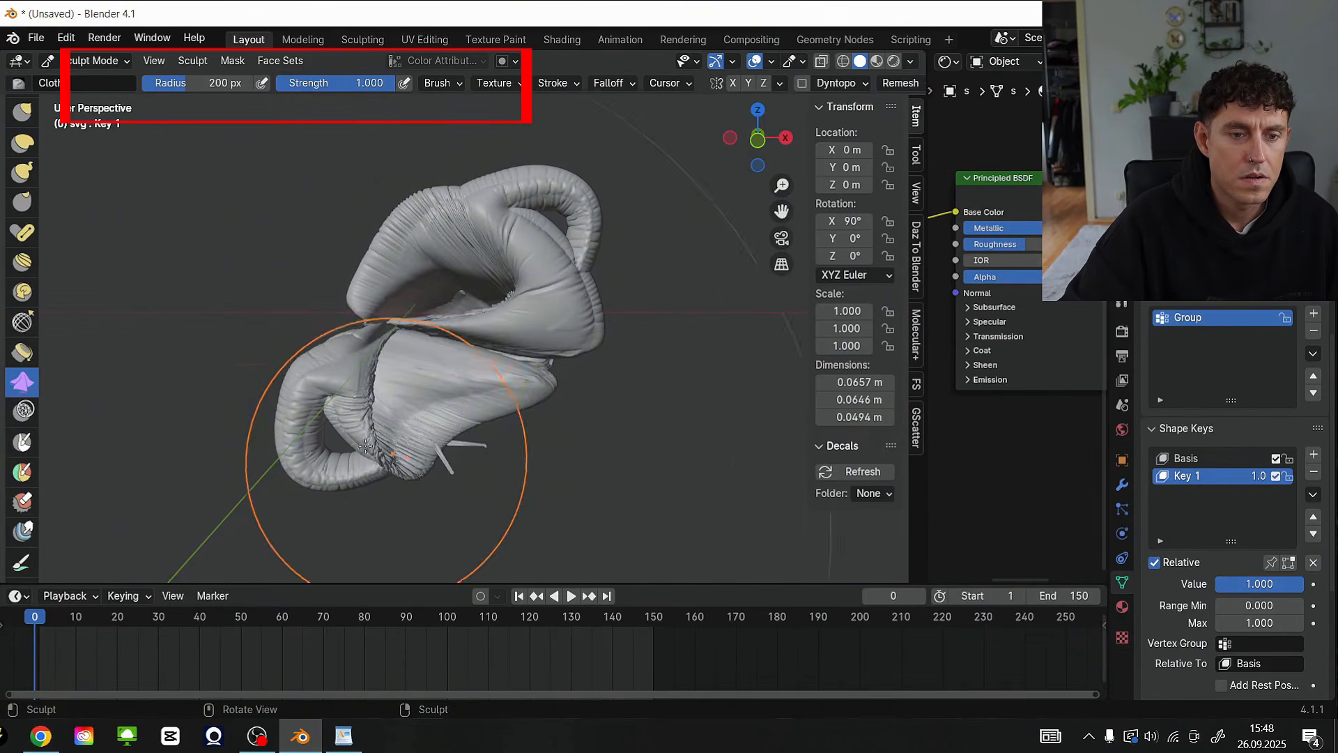
mouse_move(323, 405)
mouse_down()
mouse_move(530, 294)
mouse_move(407, 363)
mouse_move(388, 216)
mouse_move(320, 425)
mouse_up()
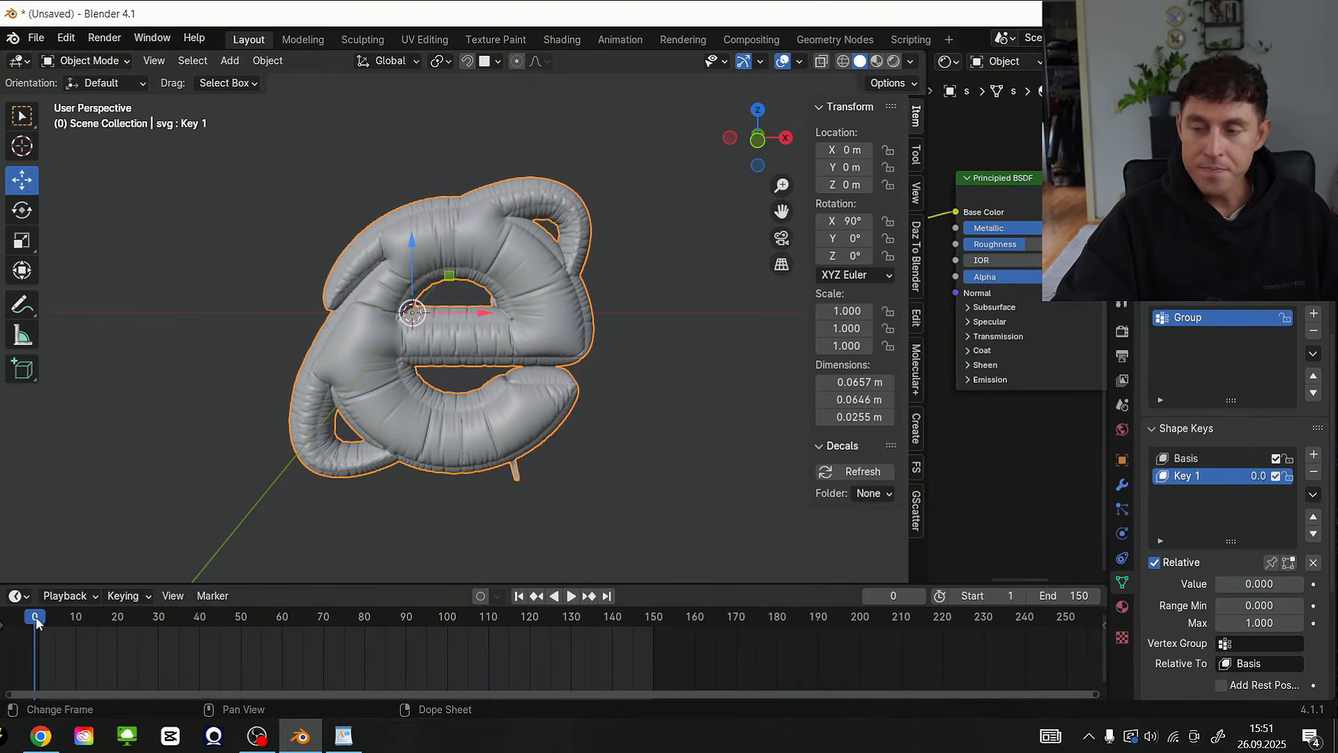
Set the Key 1 shape key's value to 1.000 and insert a keyframe for it at frame 0
drag(1247, 584, 1305, 589)
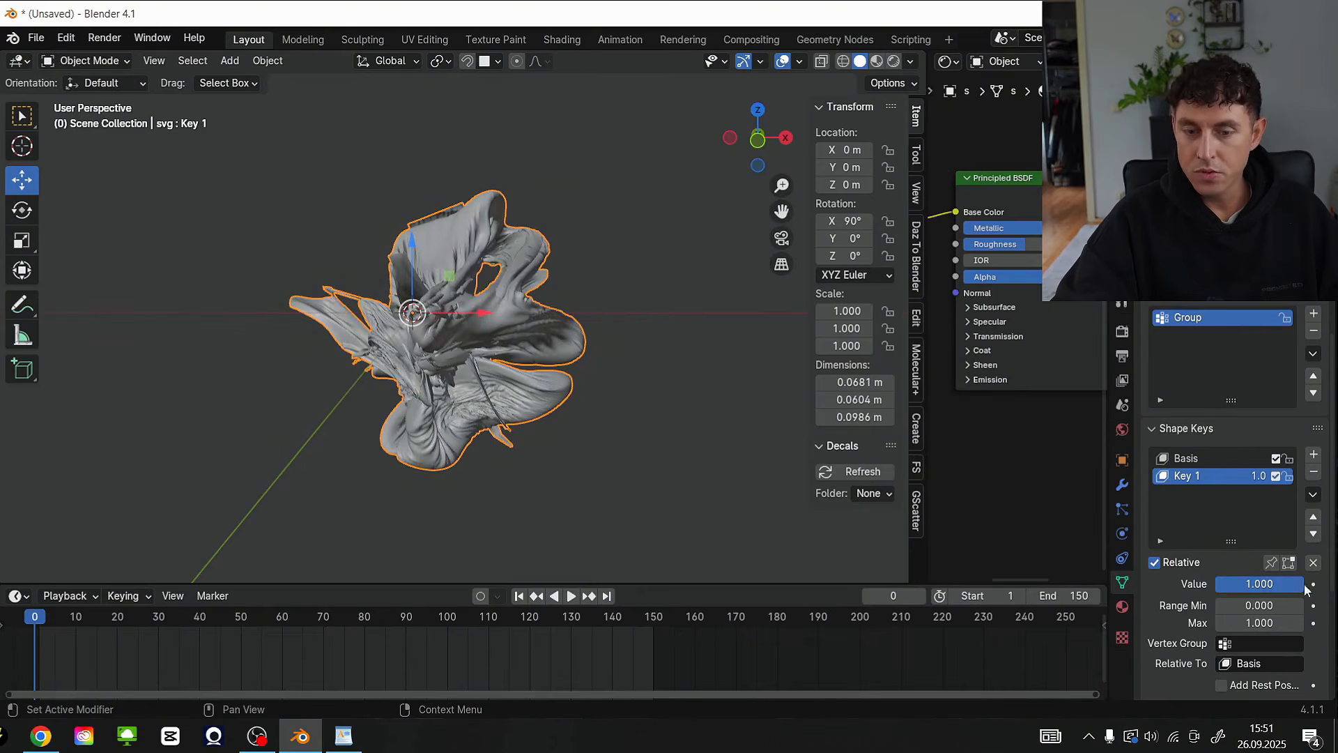
right_click(1272, 587)
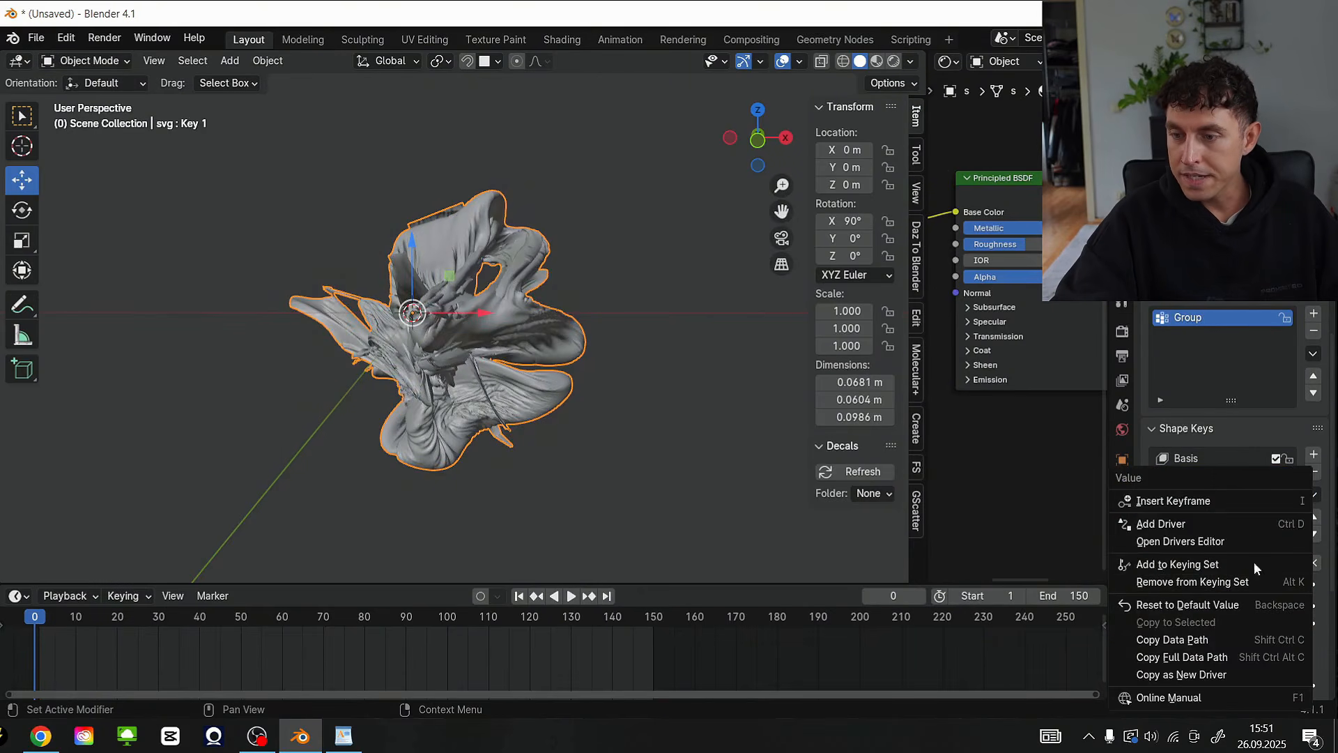
click(1239, 500)
Set the Key 1 shape key's value to 0 at frame 150 and keyframe it
click(606, 596)
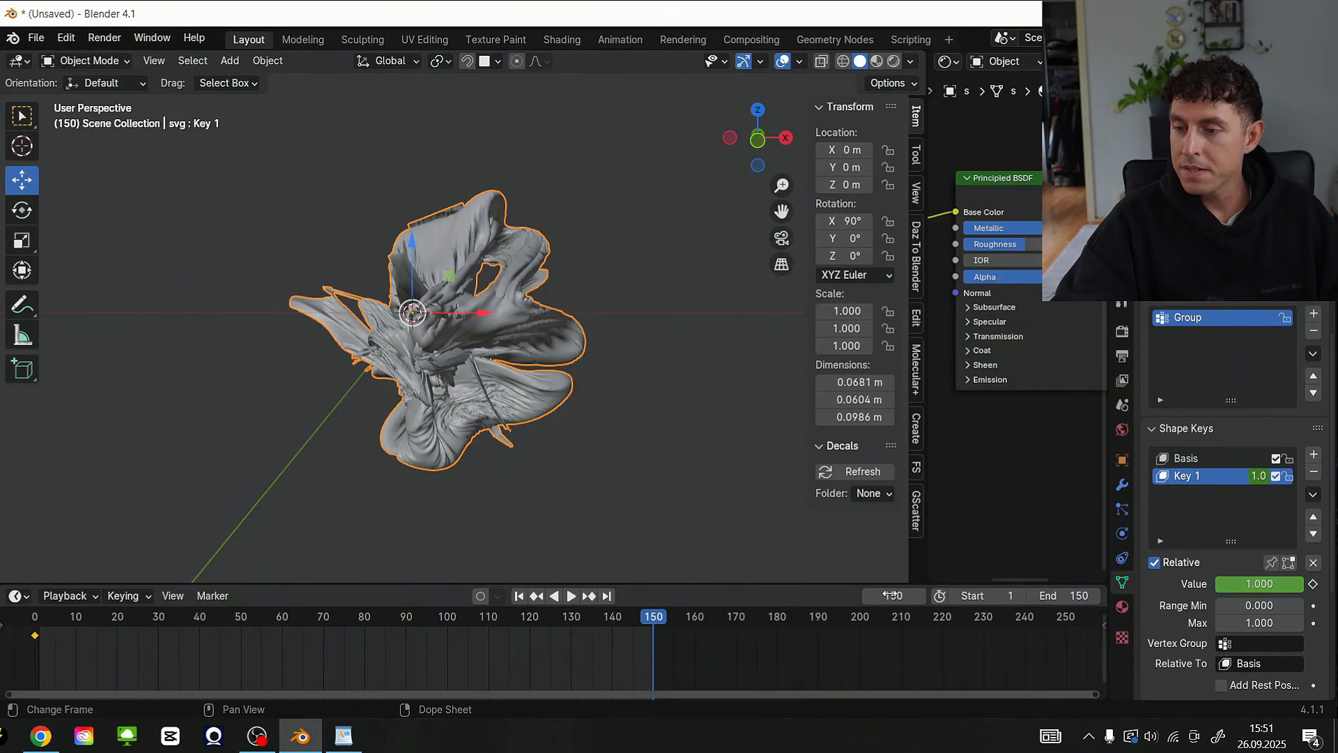
click(1260, 584)
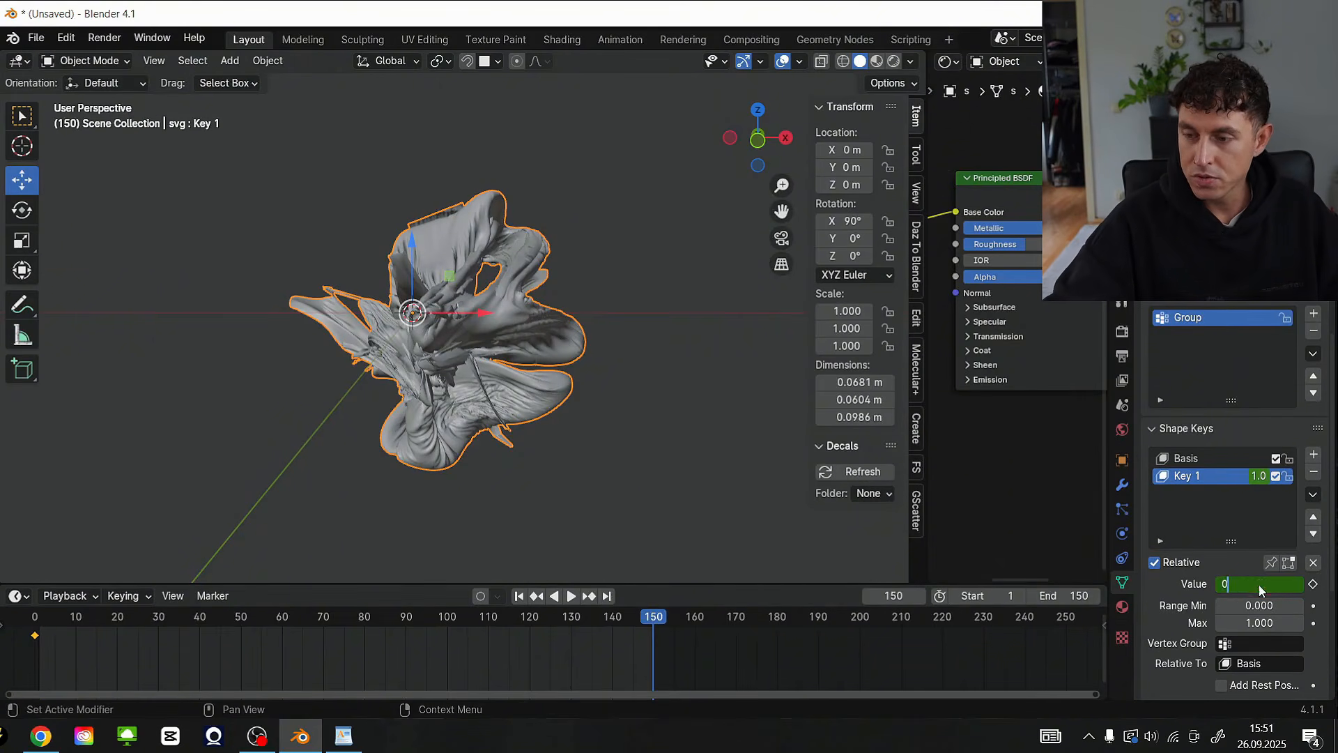
text(0)
key(Return)
click(1314, 586)
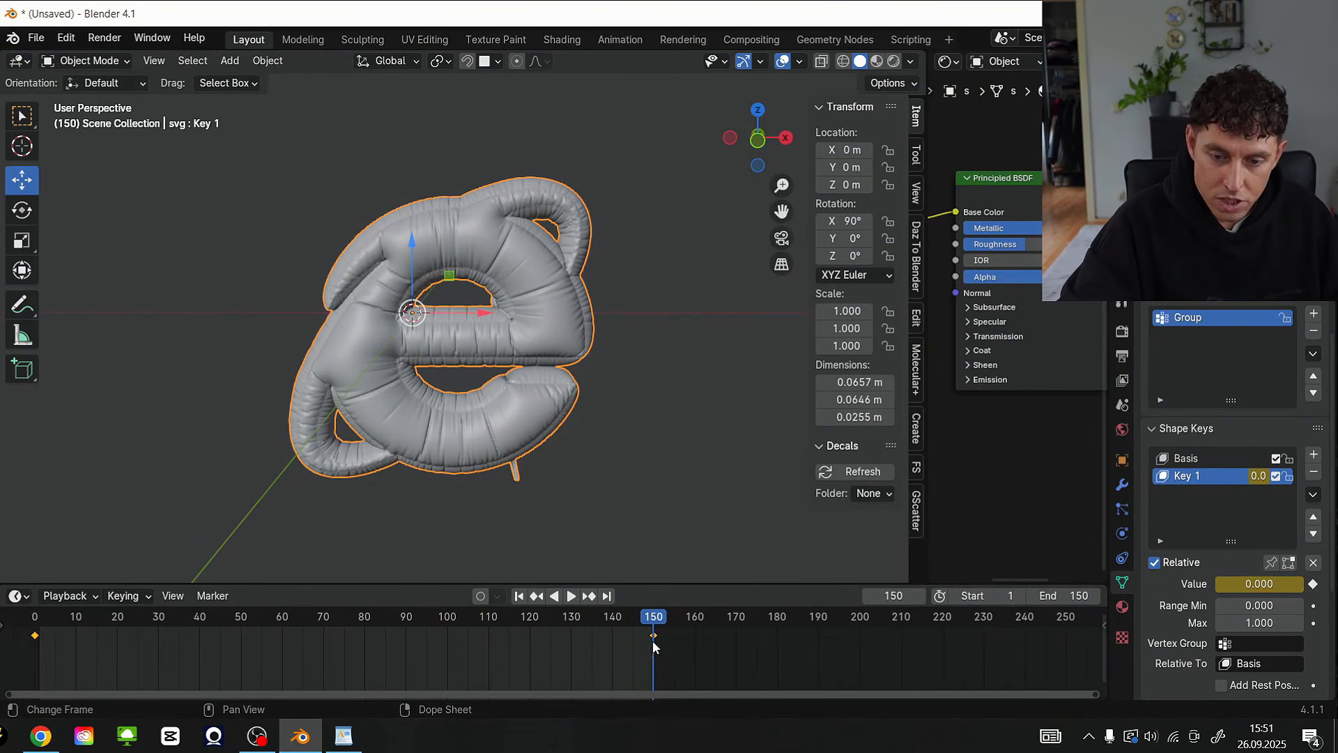
Move the second Key 1 keyframe to frame 50 and play back the unfolding animation from frame 0
drag(652, 639, 196, 672)
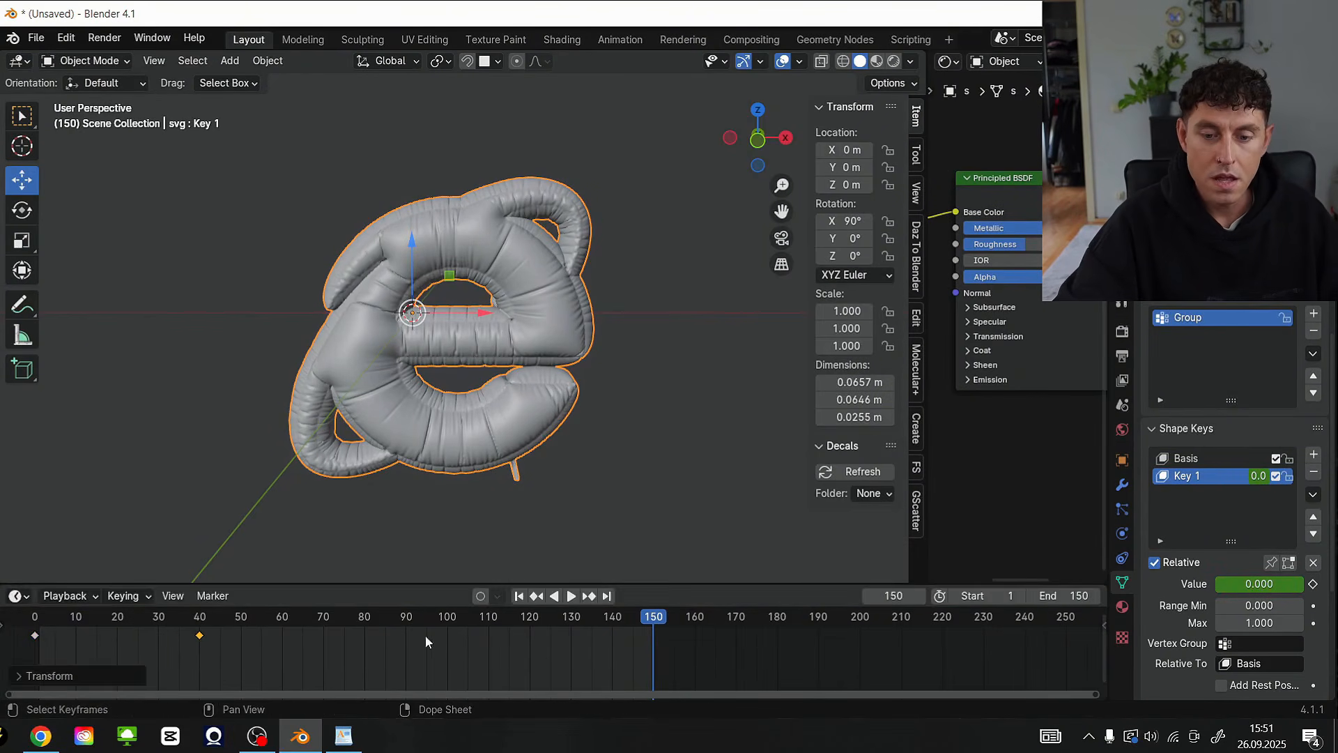
drag(363, 634, 24, 650)
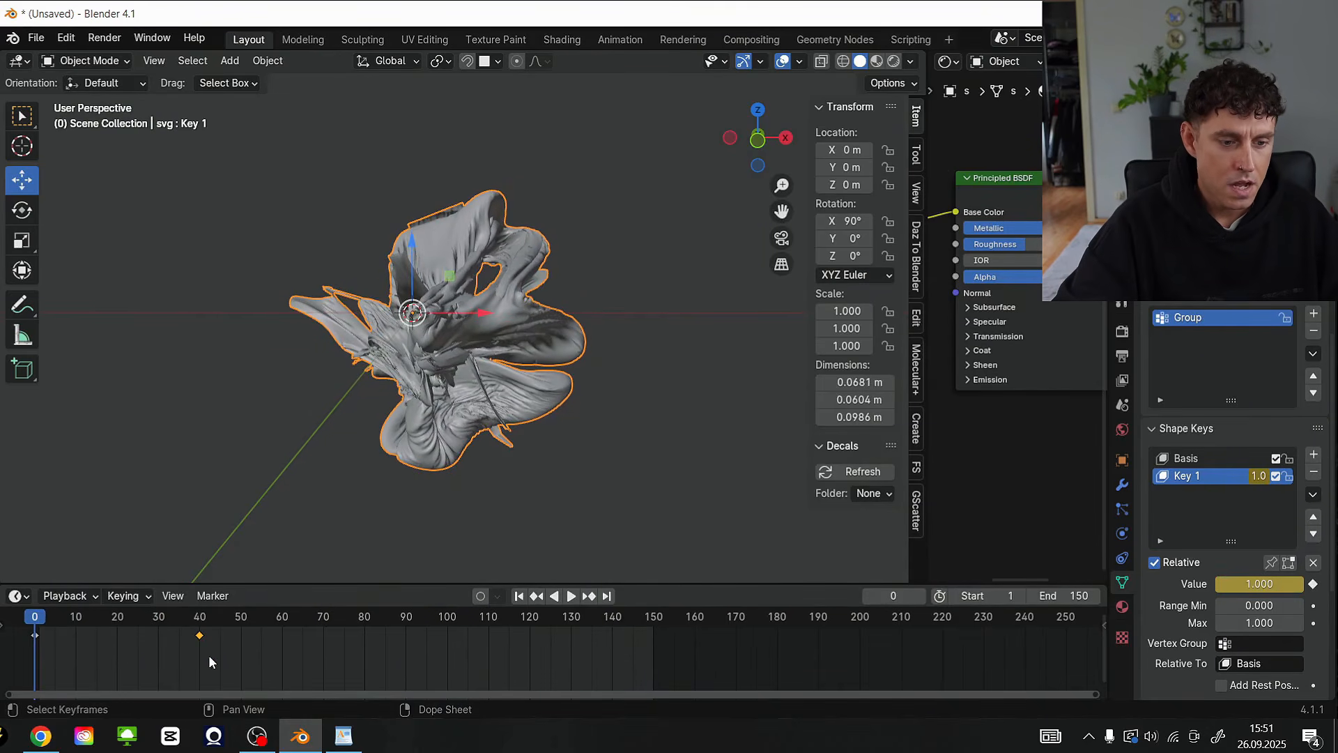
drag(198, 641, 242, 642)
key(space)
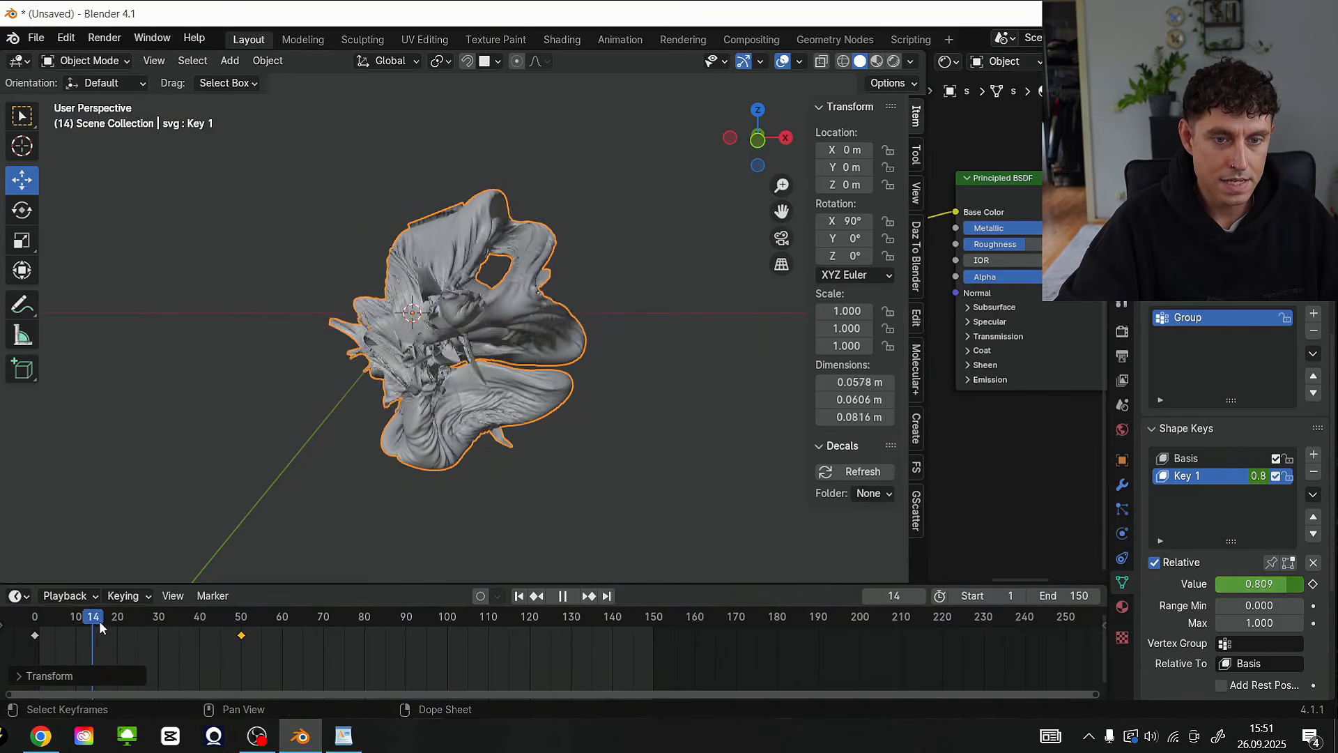
key(Escape)
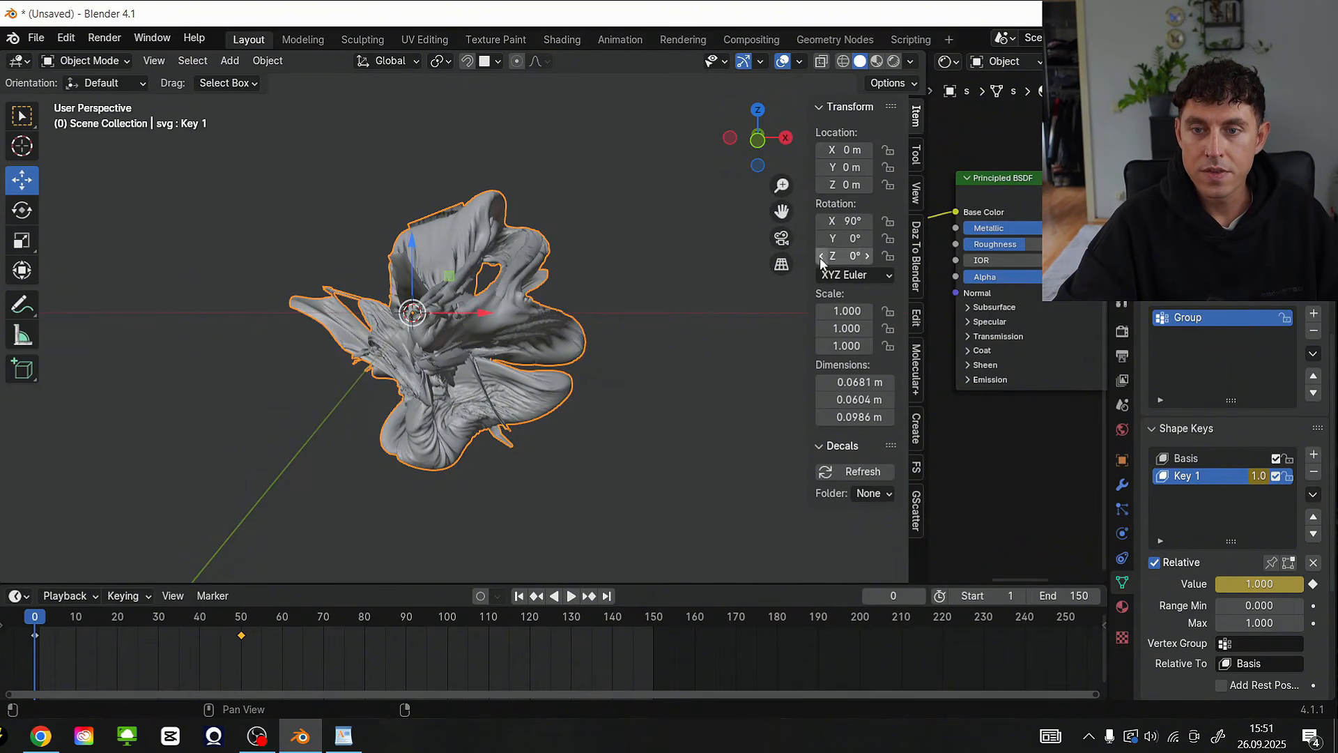
Widen the transform sidebar and insert keyframes for the svg object's rotation at frame 0
drag(813, 223, 756, 242)
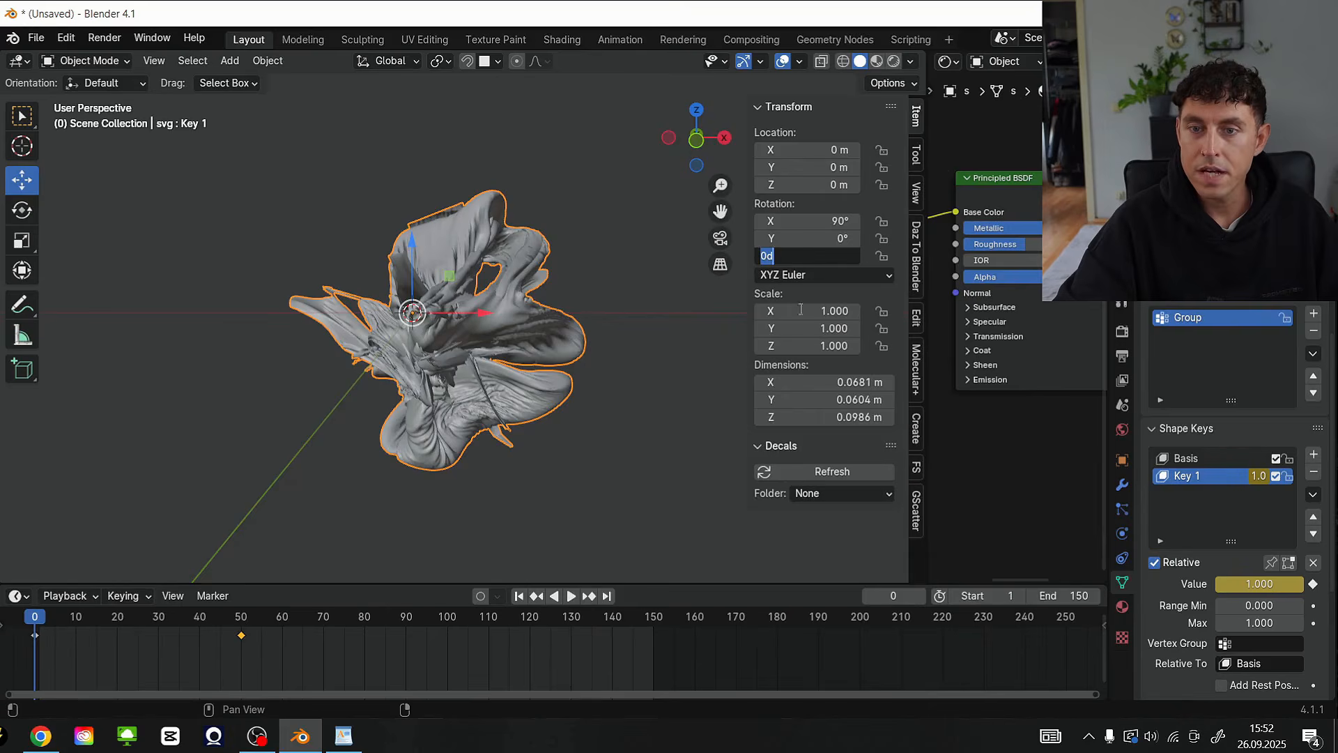
right_click(801, 256)
click(802, 257)
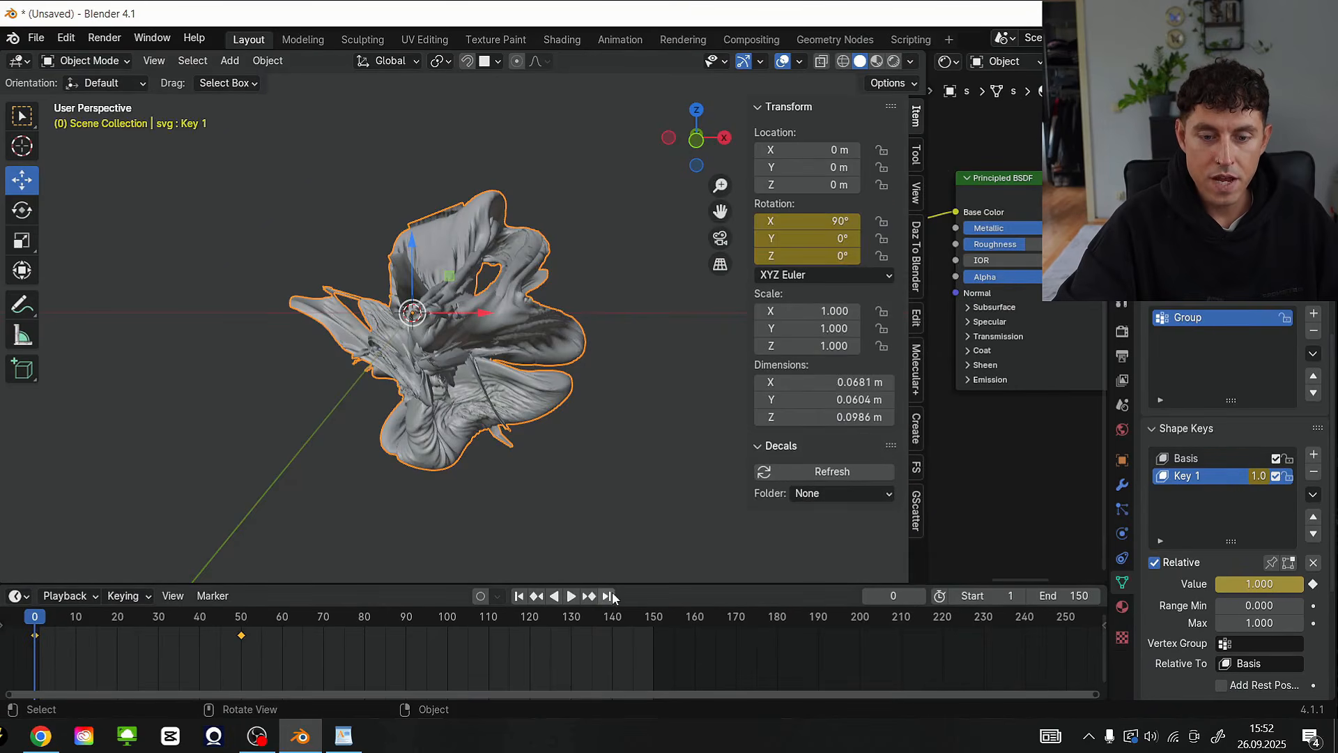
Set the svg object's Z rotation to 360° at frame 150, keyframe it and scrub through the spin
click(609, 596)
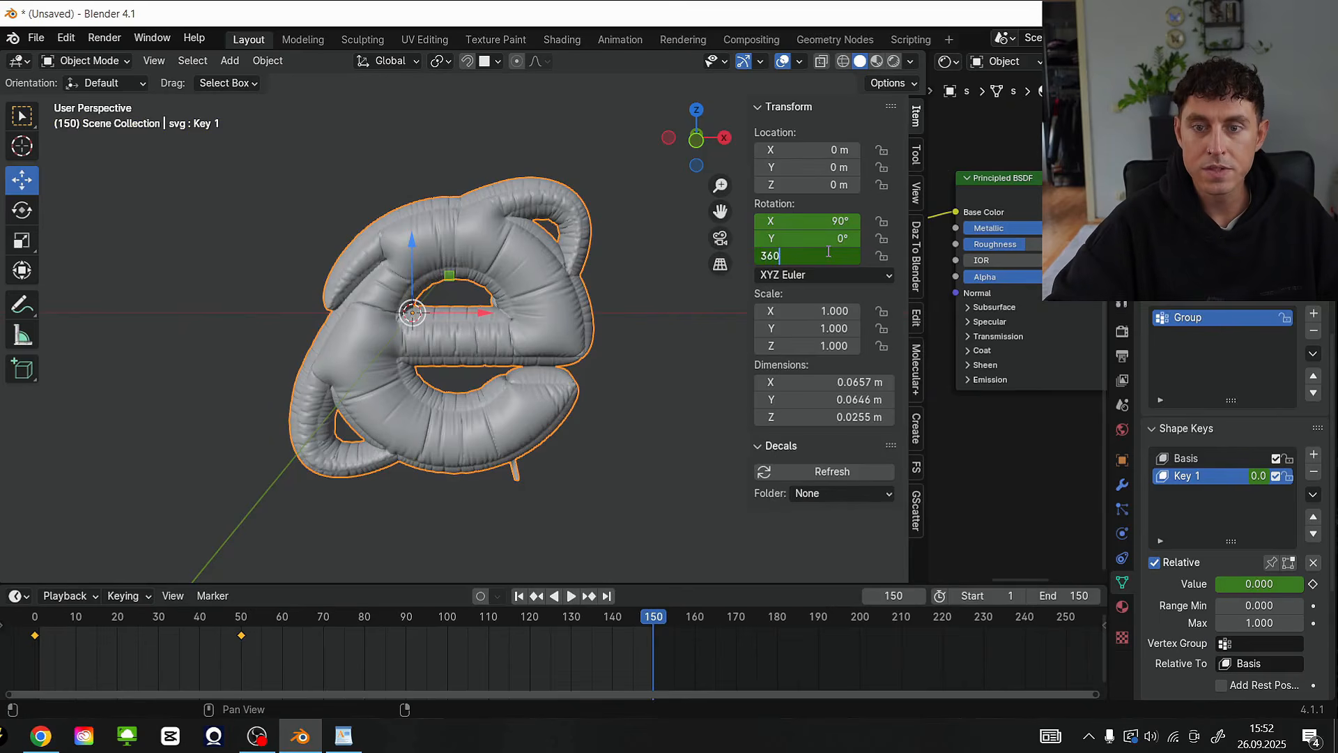
right_click(826, 253)
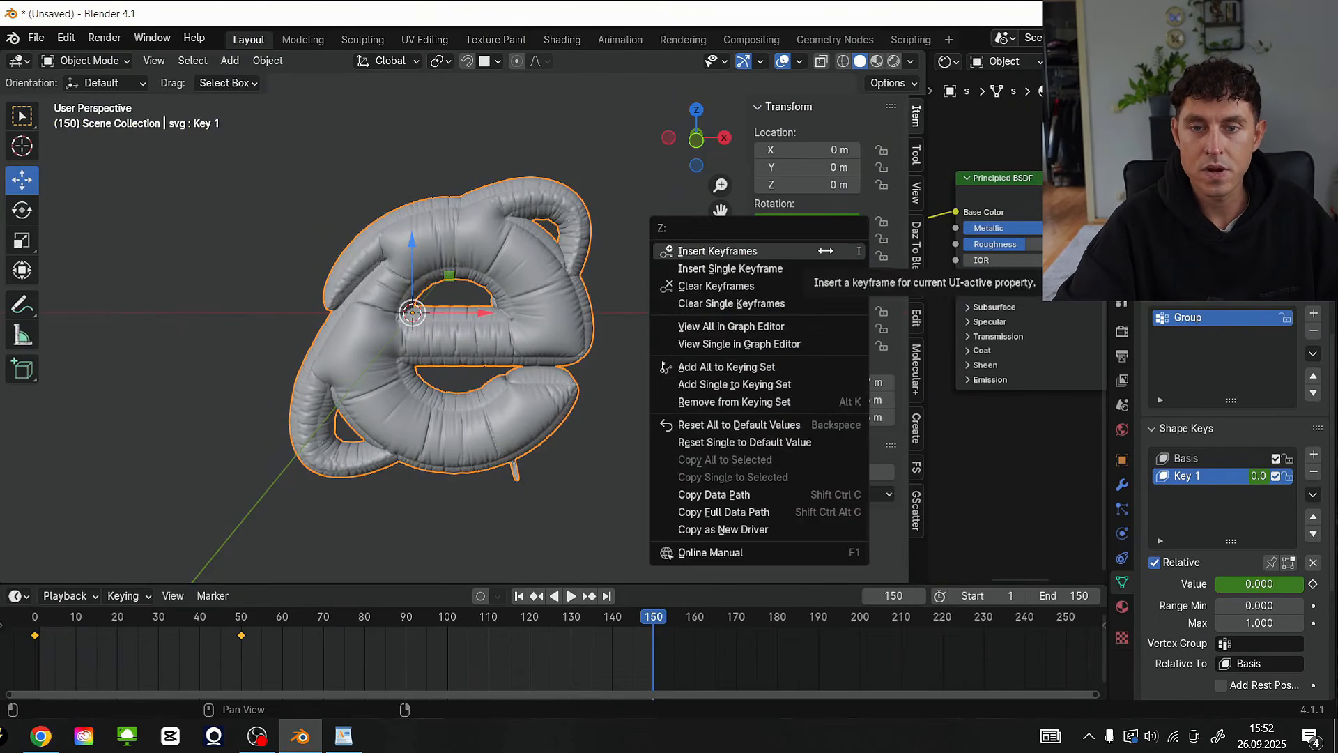
click(827, 249)
drag(655, 622, 143, 627)
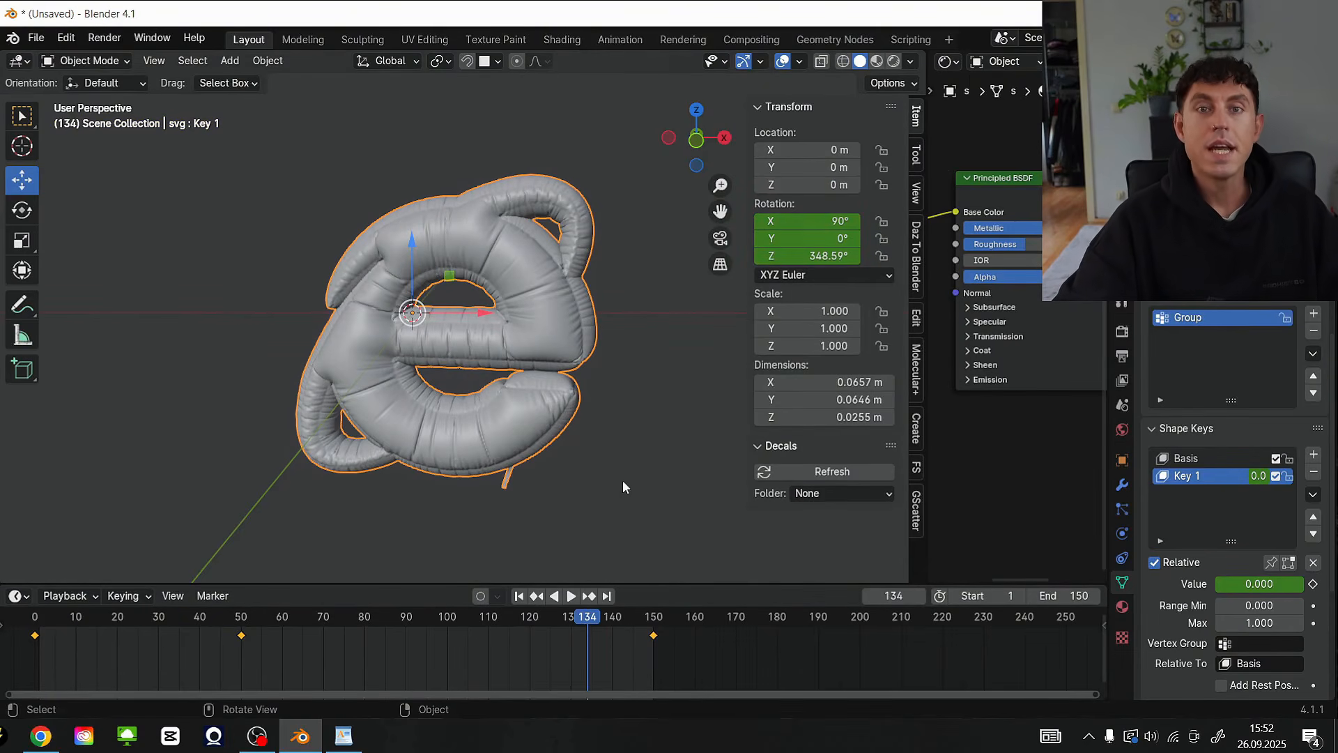
Display the viewport in rendered shading and keyframe the rotation of the World shader's Mapping node at frame 1
click(893, 62)
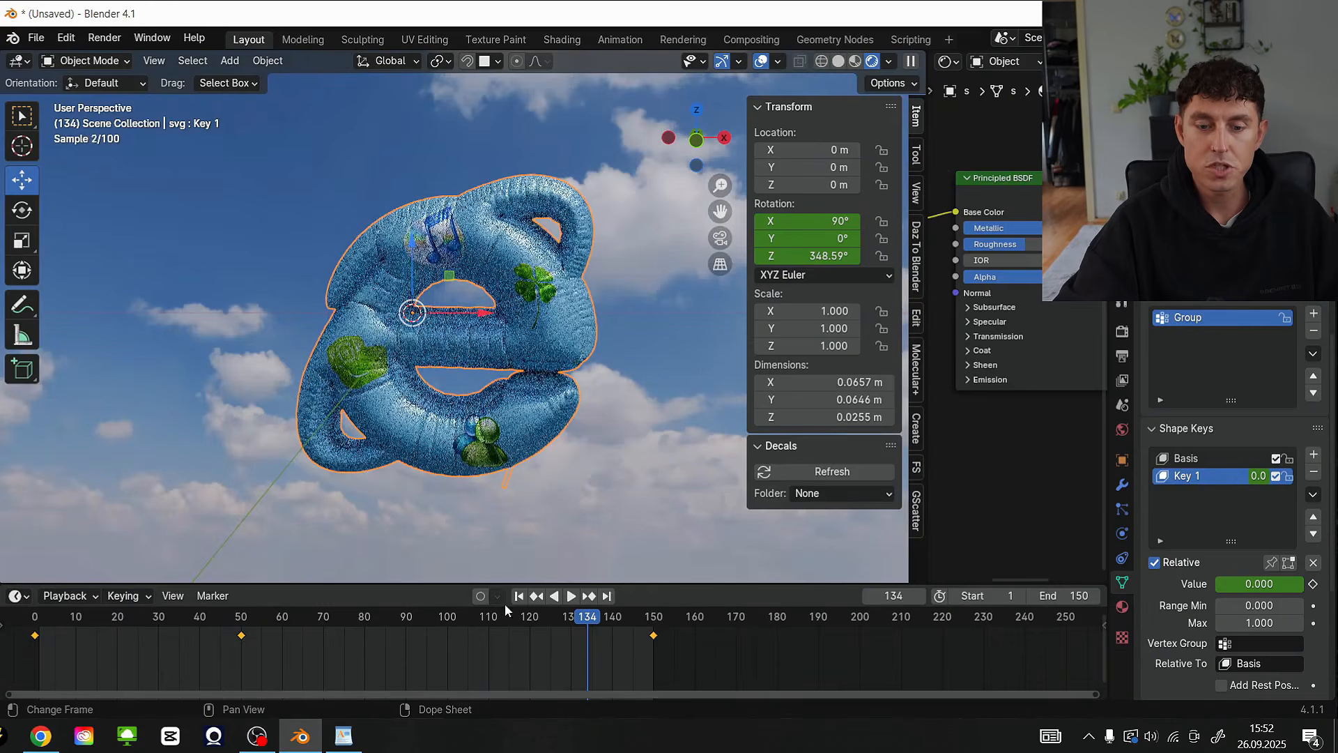
click(519, 596)
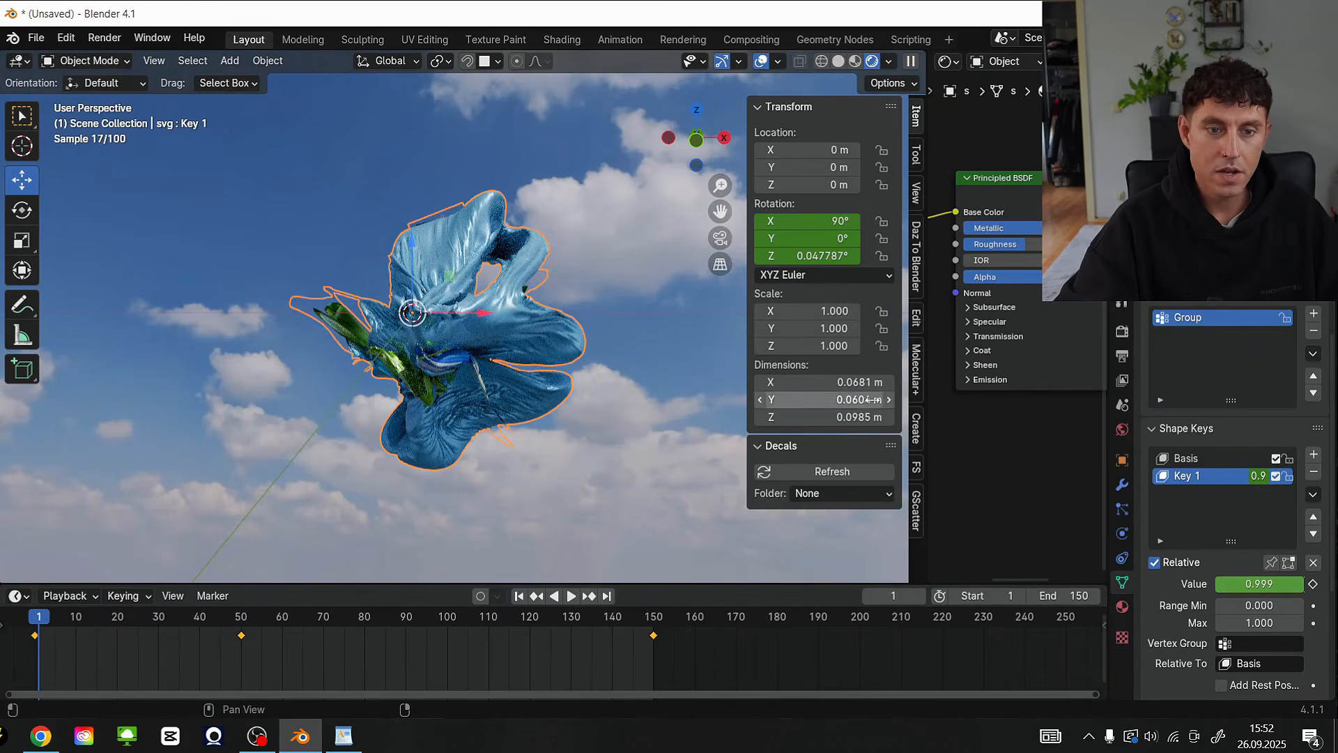
drag(927, 387, 677, 385)
click(786, 61)
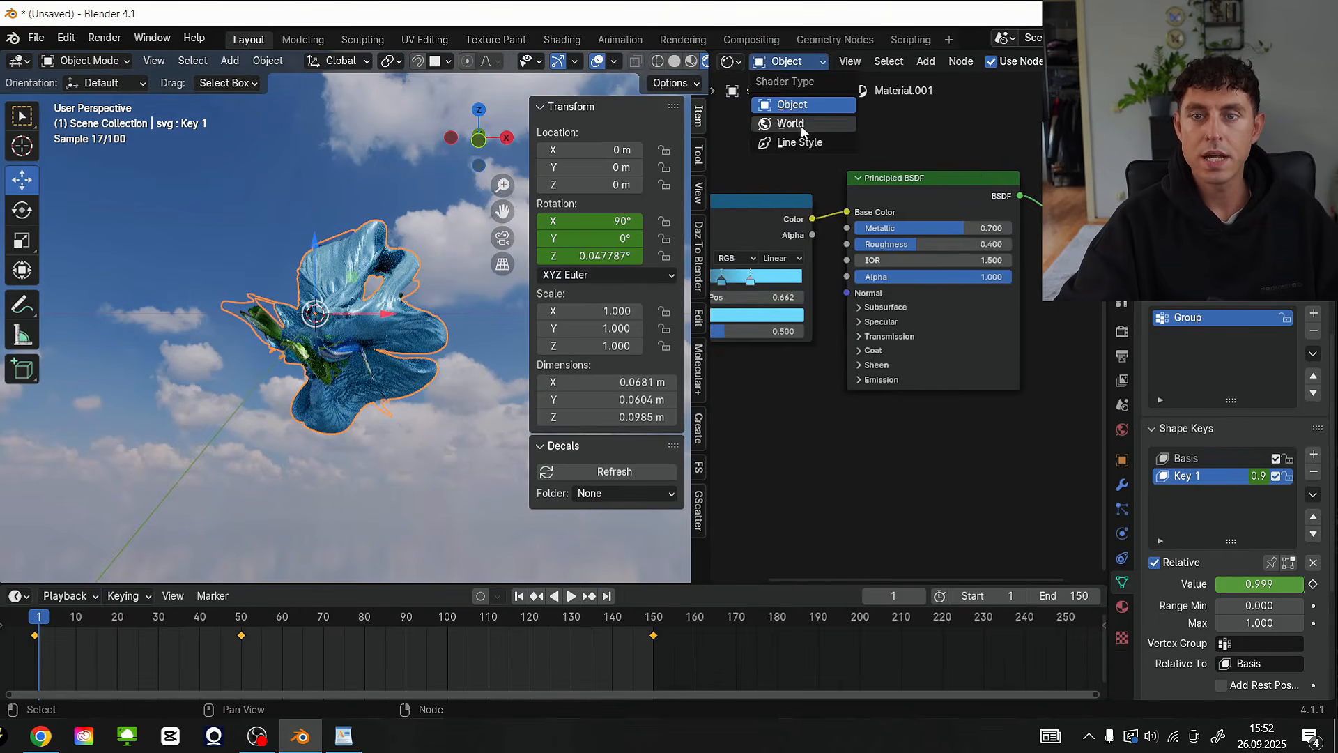
click(801, 125)
middle_drag(823, 388, 1162, 300)
right_click(846, 353)
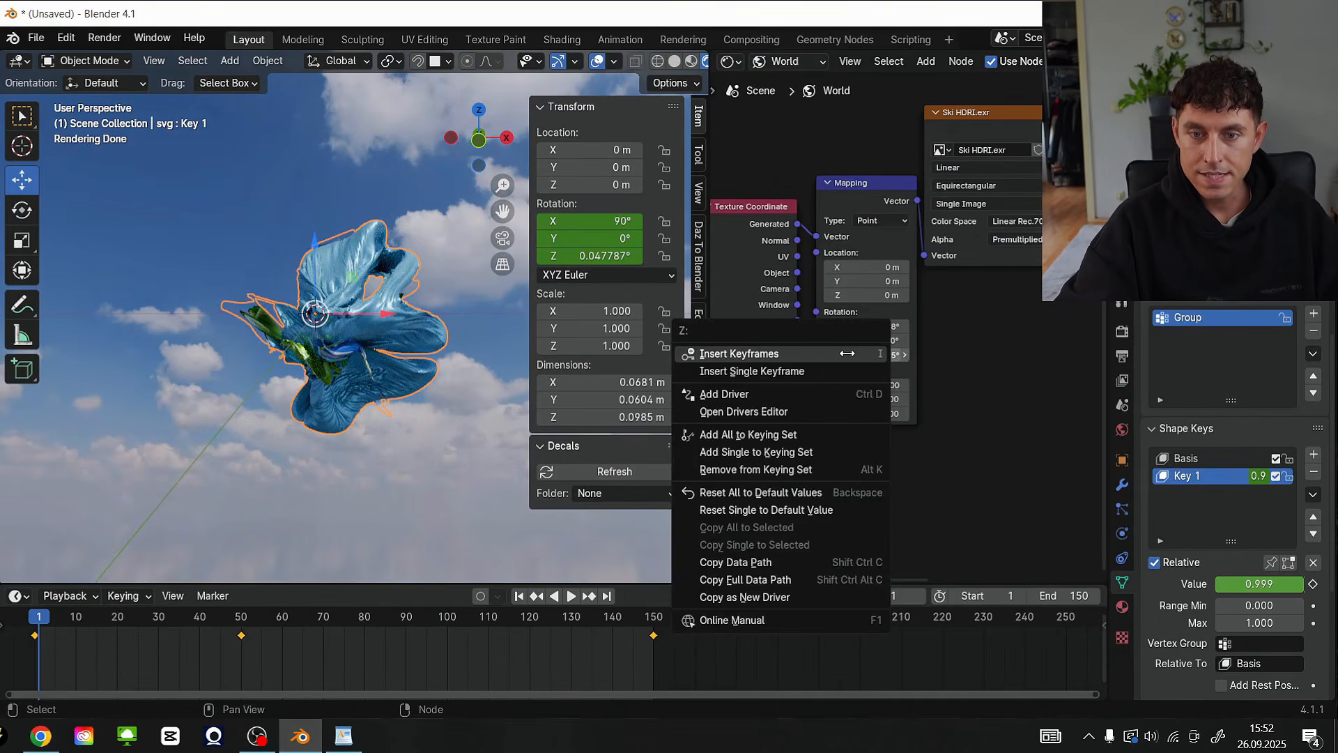
click(847, 354)
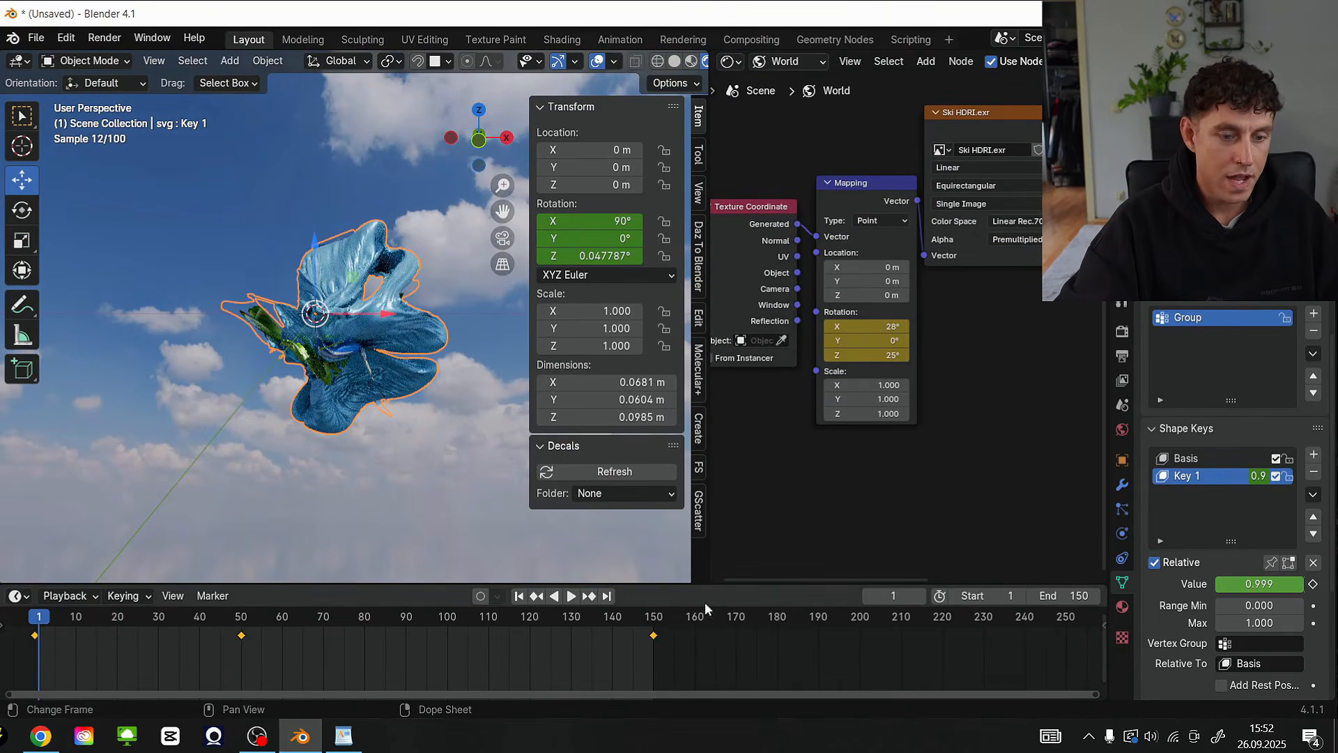
Set the World Mapping node's Z rotation to 35° at frame 150, keyframe it and preview the moving sky
click(607, 595)
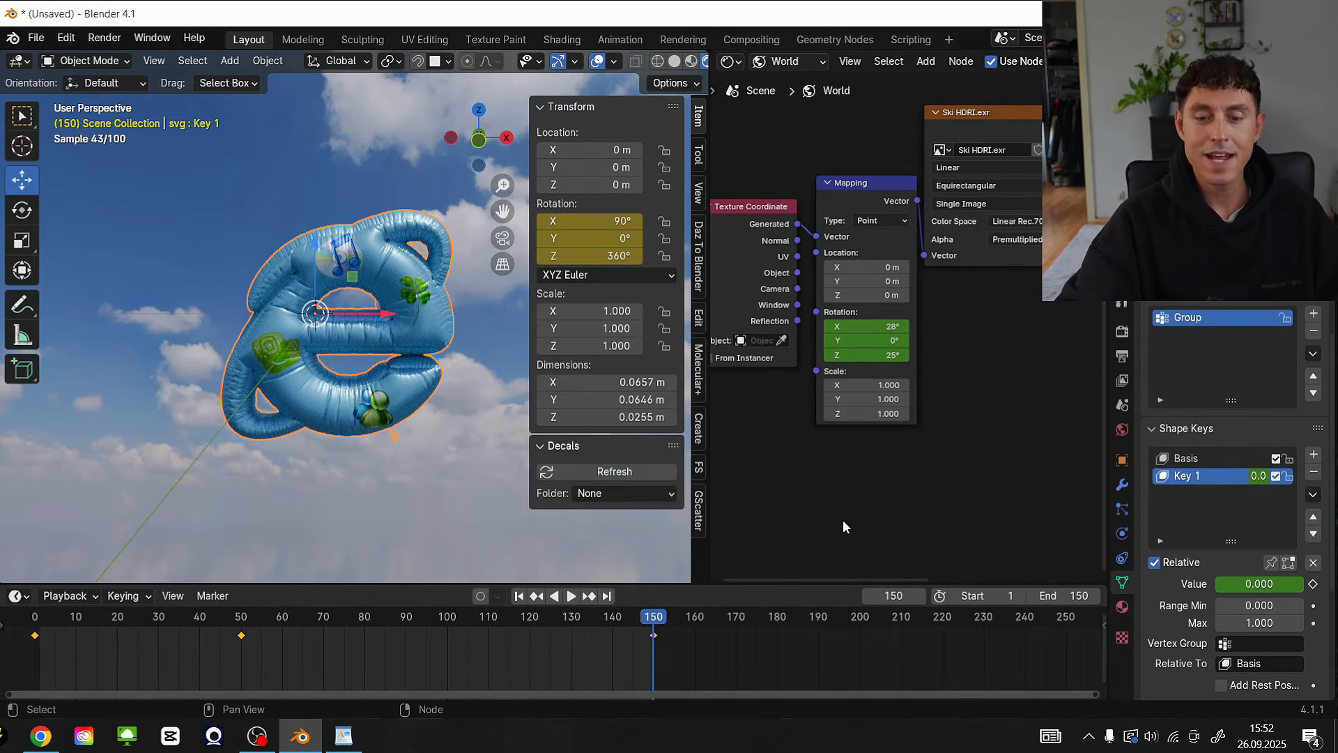
click(867, 355)
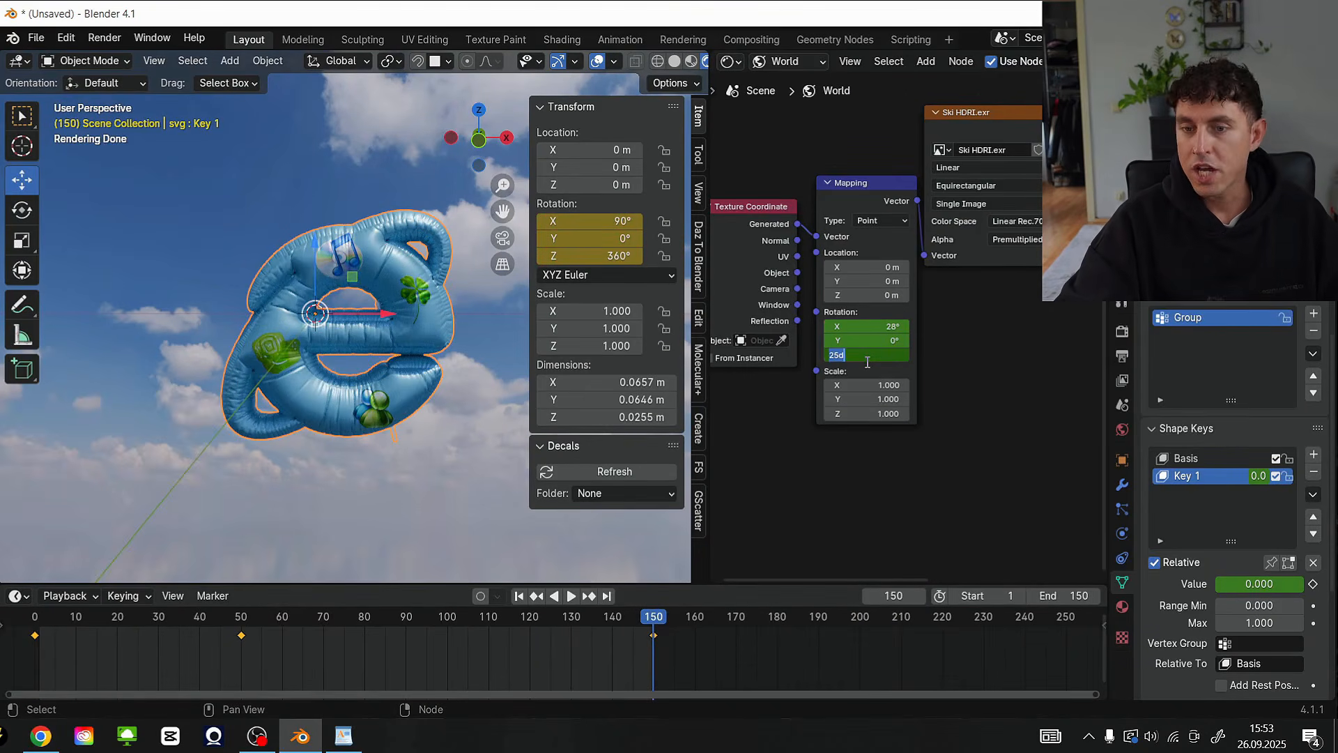
text(35)
key(Return)
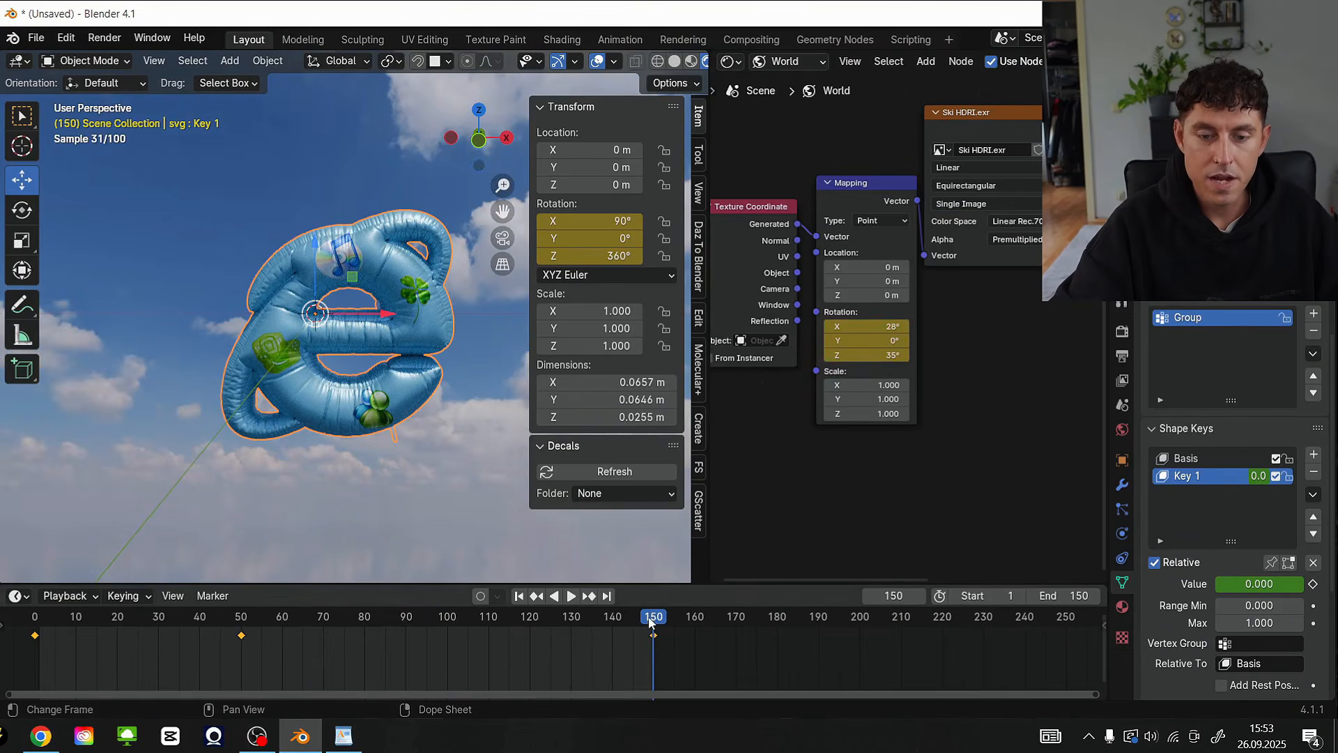
key(space)
drag(90, 637, 466, 645)
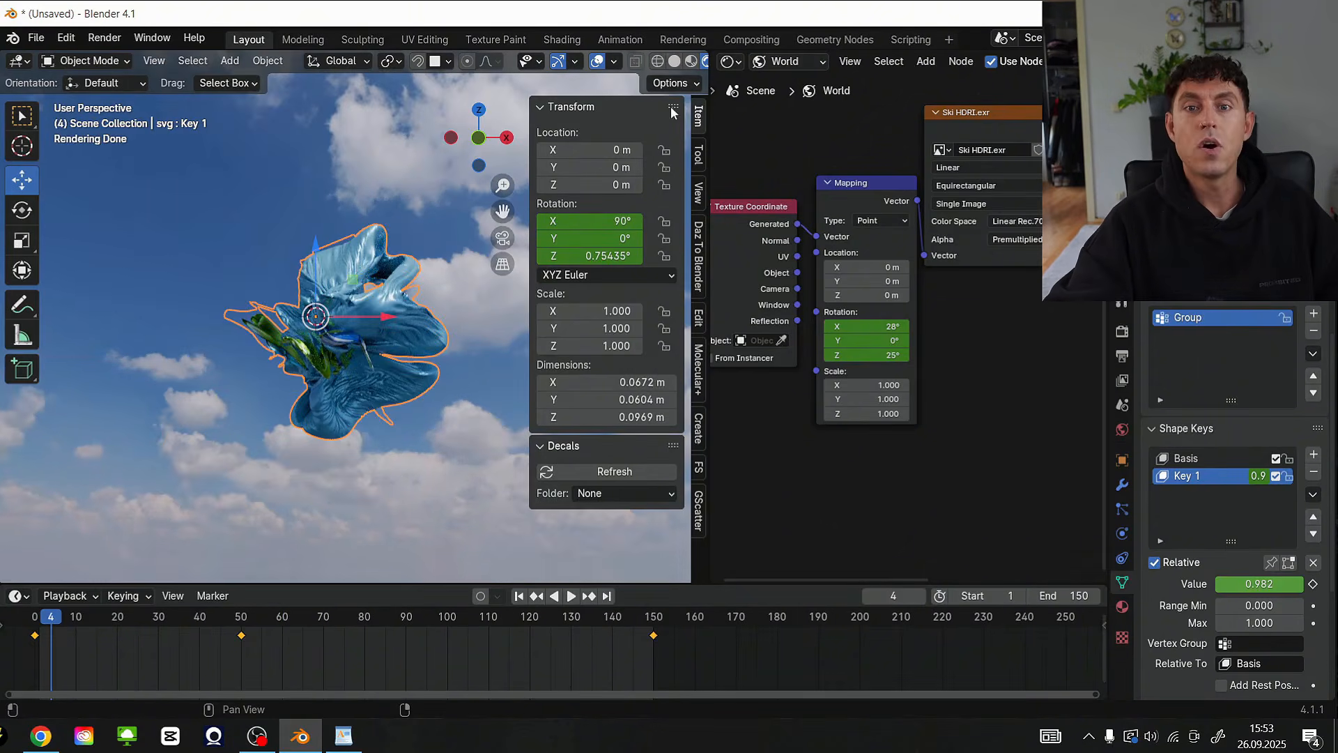
Return to solid shading at frame 0, change the timeline area to the Graph Editor and make it taller
click(674, 61)
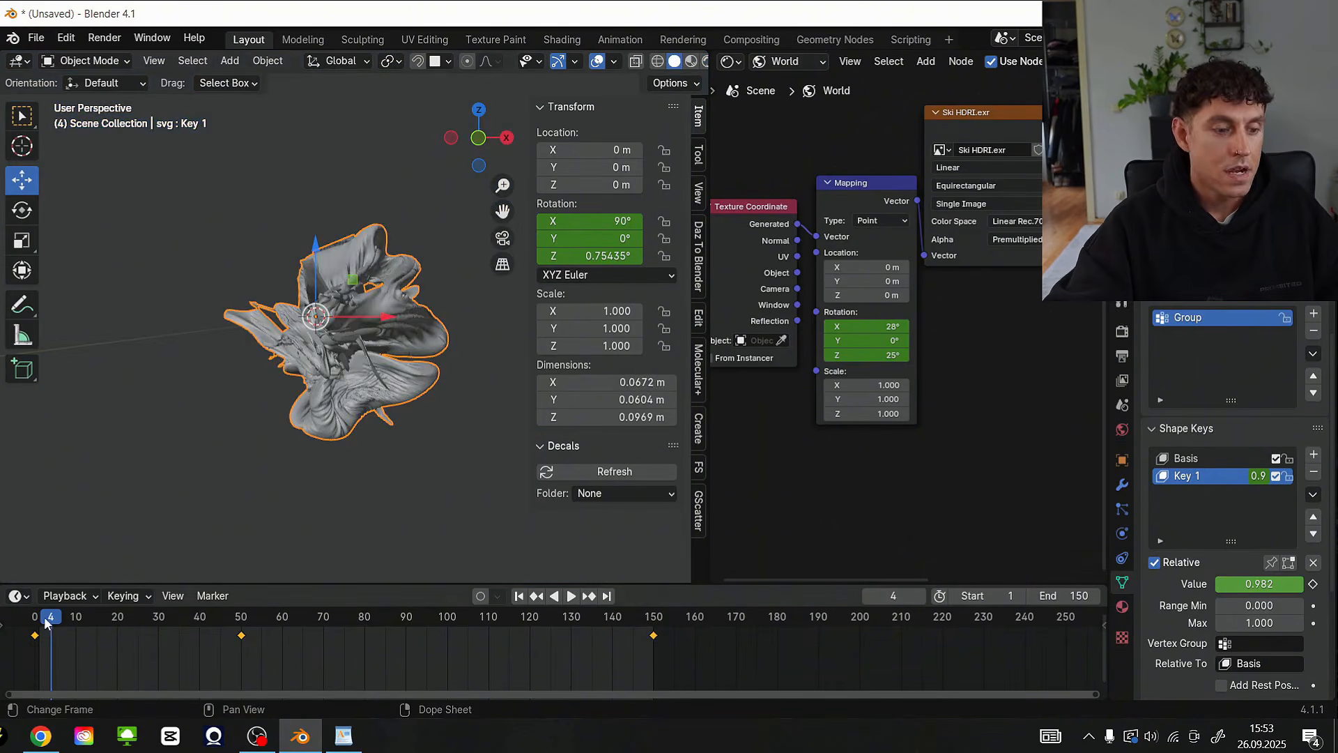
drag(50, 620, 35, 623)
click(21, 598)
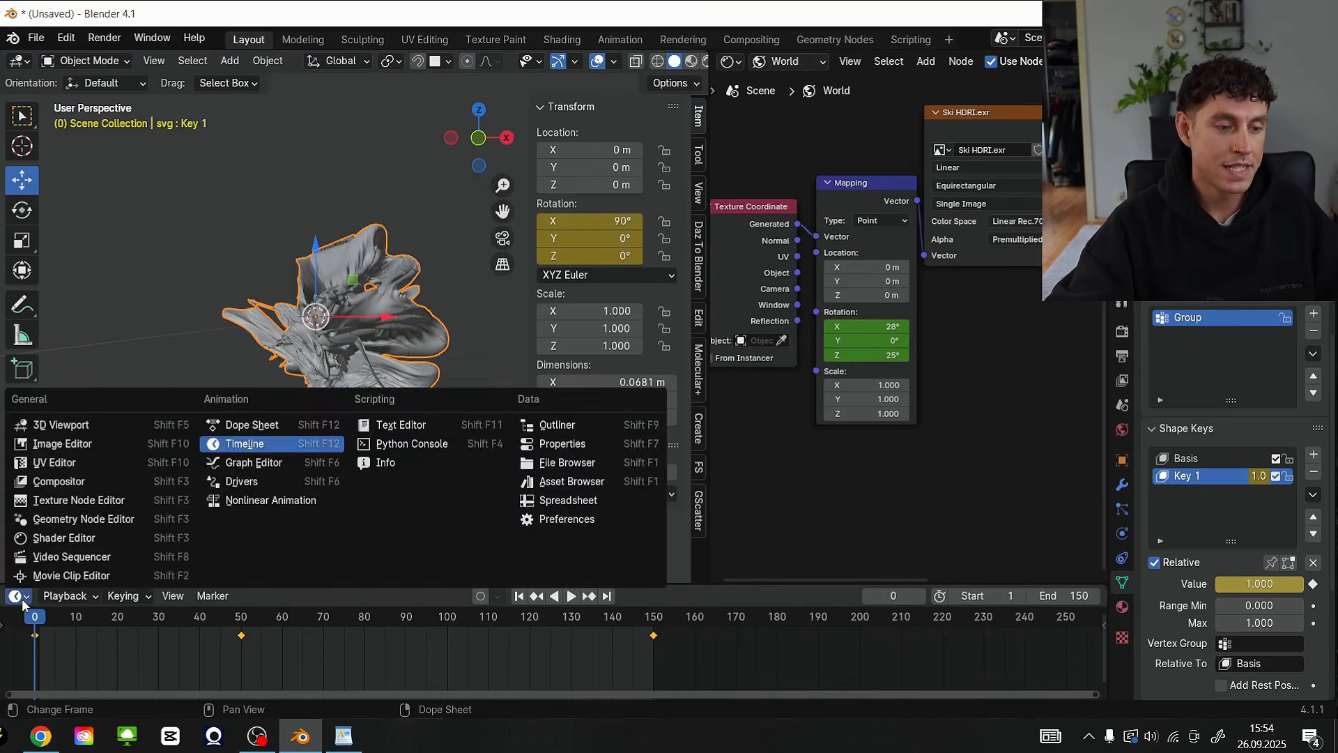
click(17, 596)
click(257, 464)
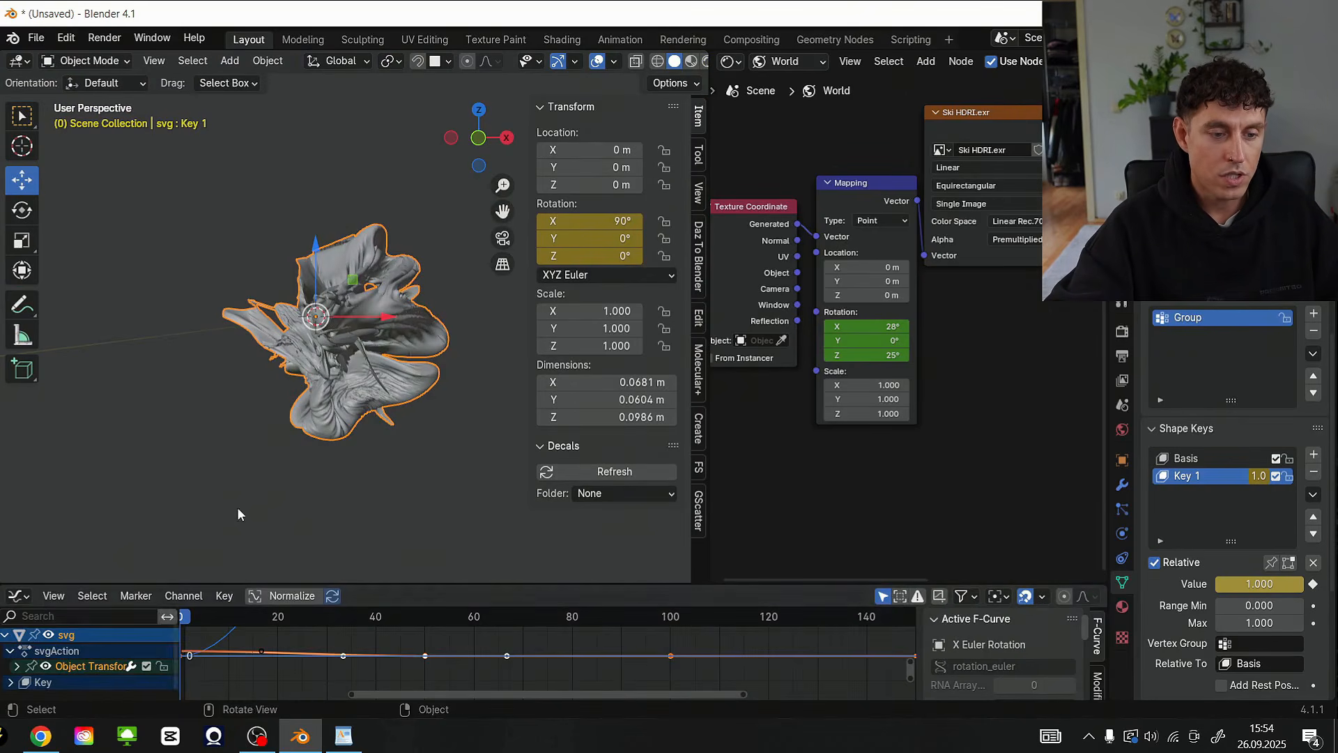
drag(161, 580, 161, 471)
Select all of the svg object's animation keyframes and set their interpolation mode to Linear
click(1190, 137)
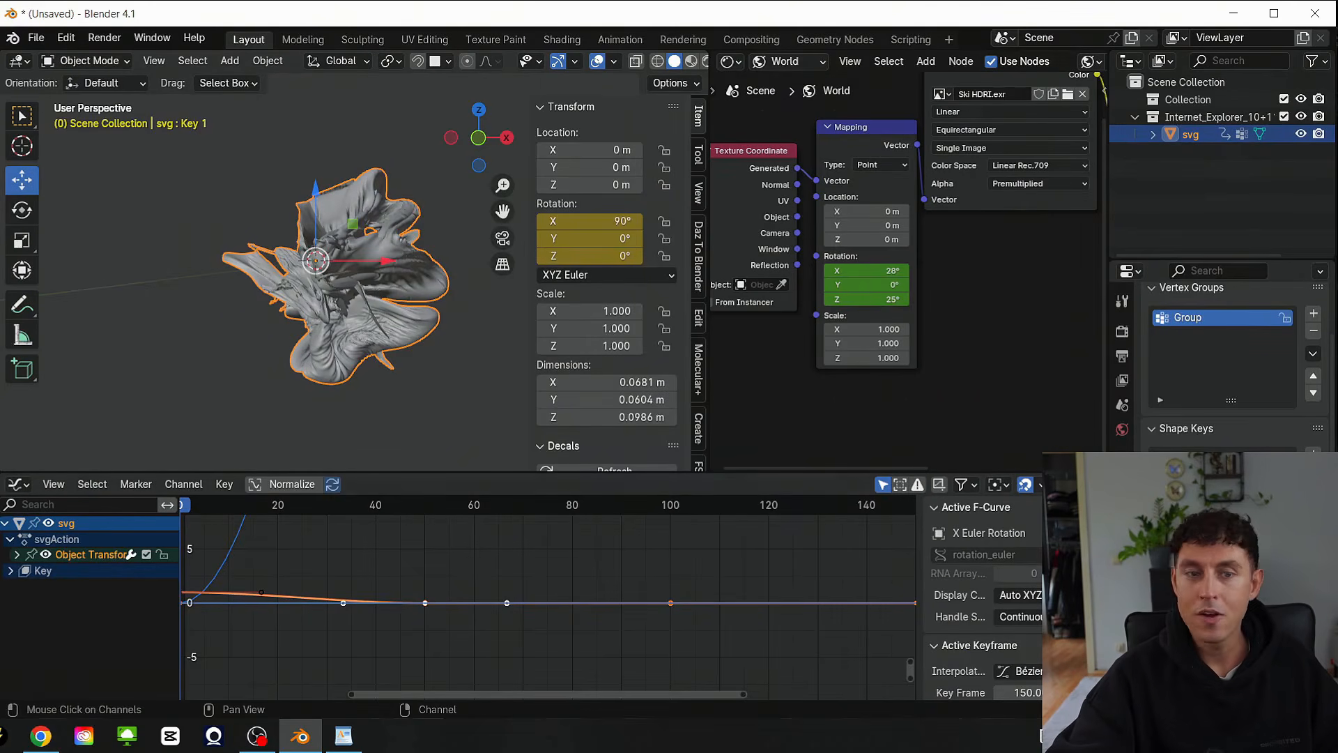
click(92, 485)
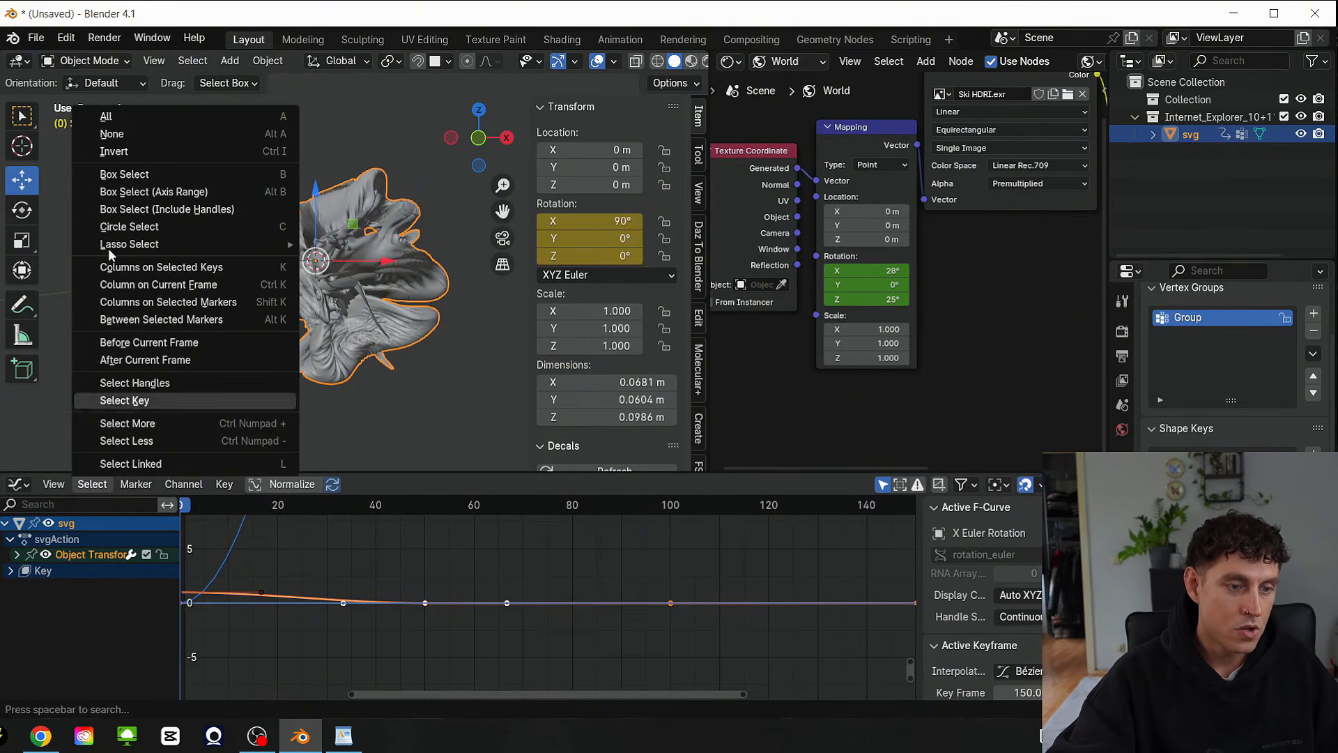
click(131, 119)
scroll(332, 604, down, 12)
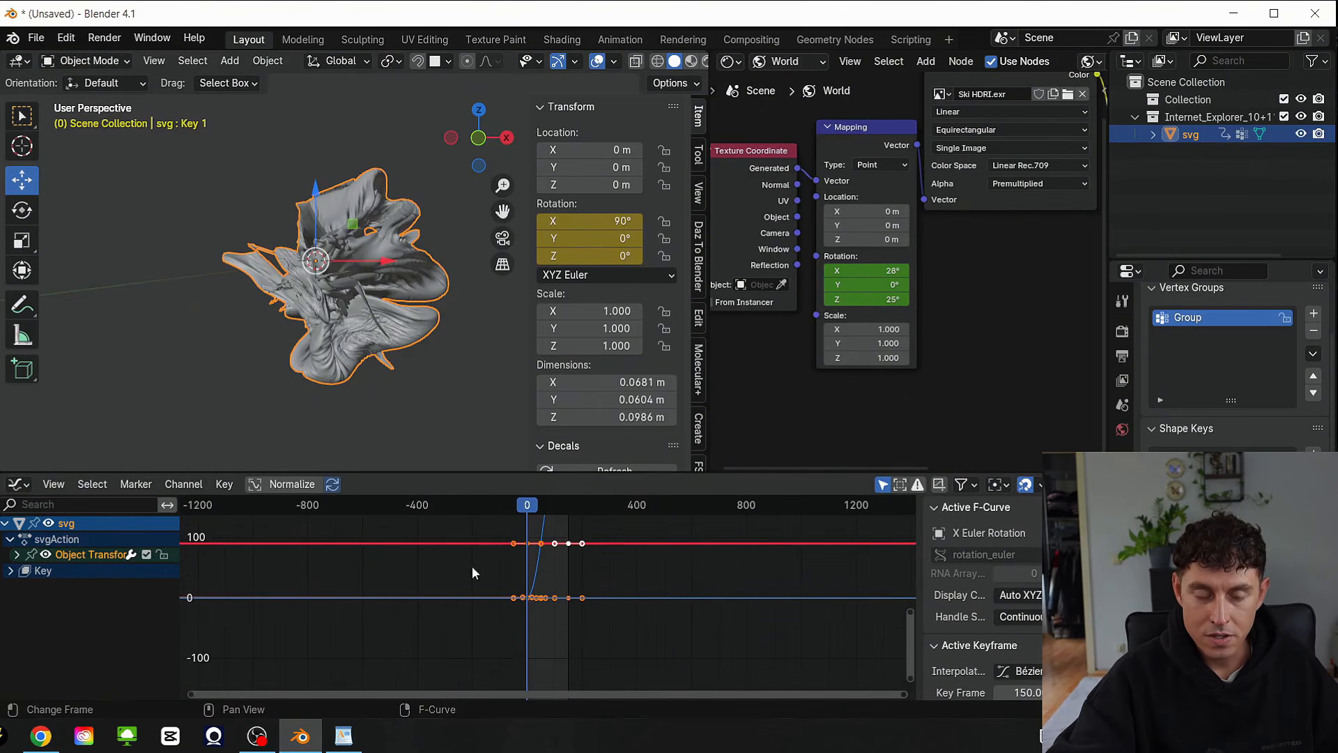
scroll(544, 627, up, 3)
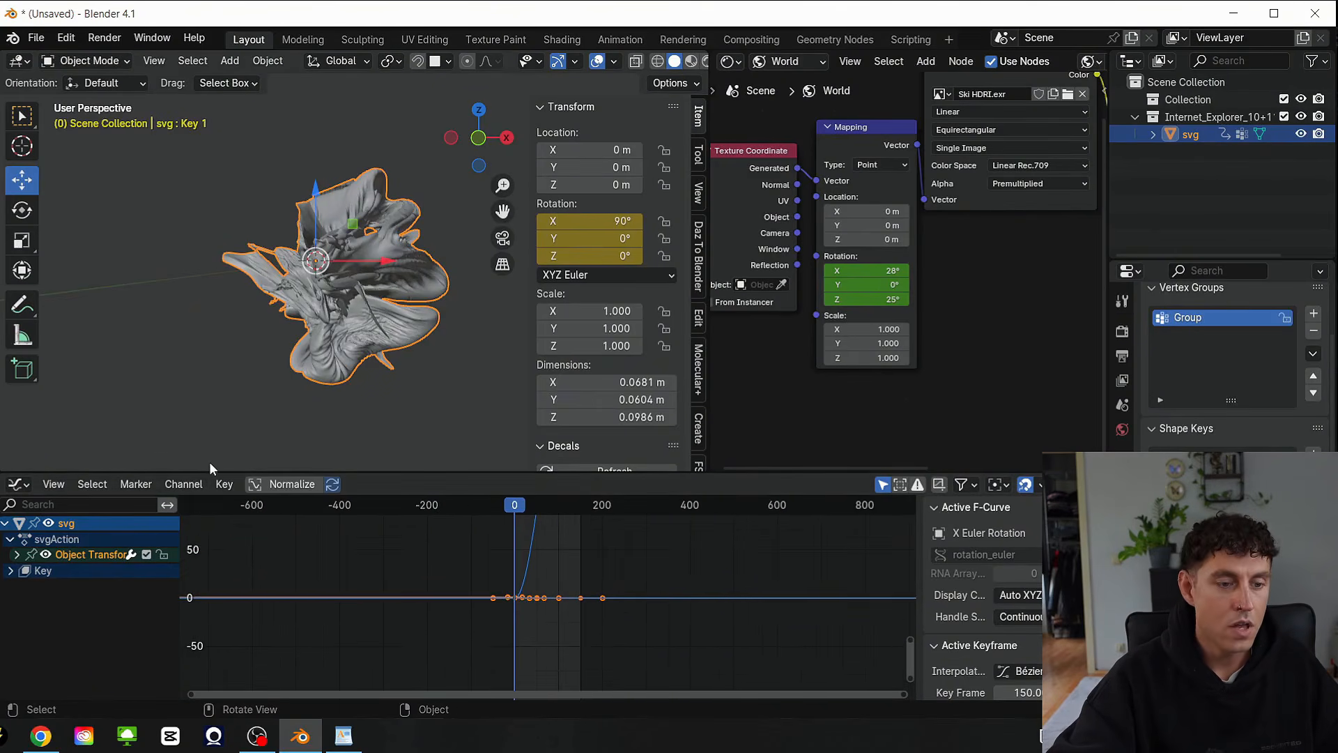
click(224, 484)
mouse_move(301, 397)
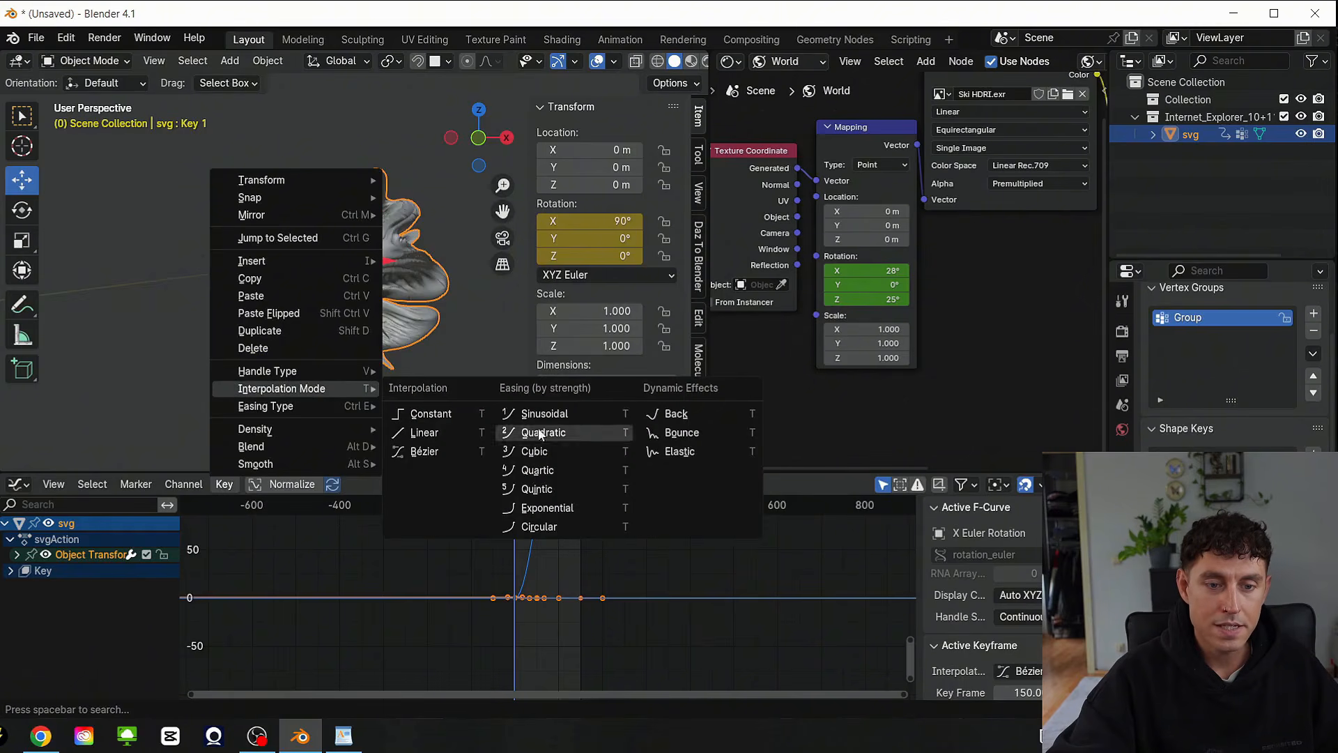
click(441, 429)
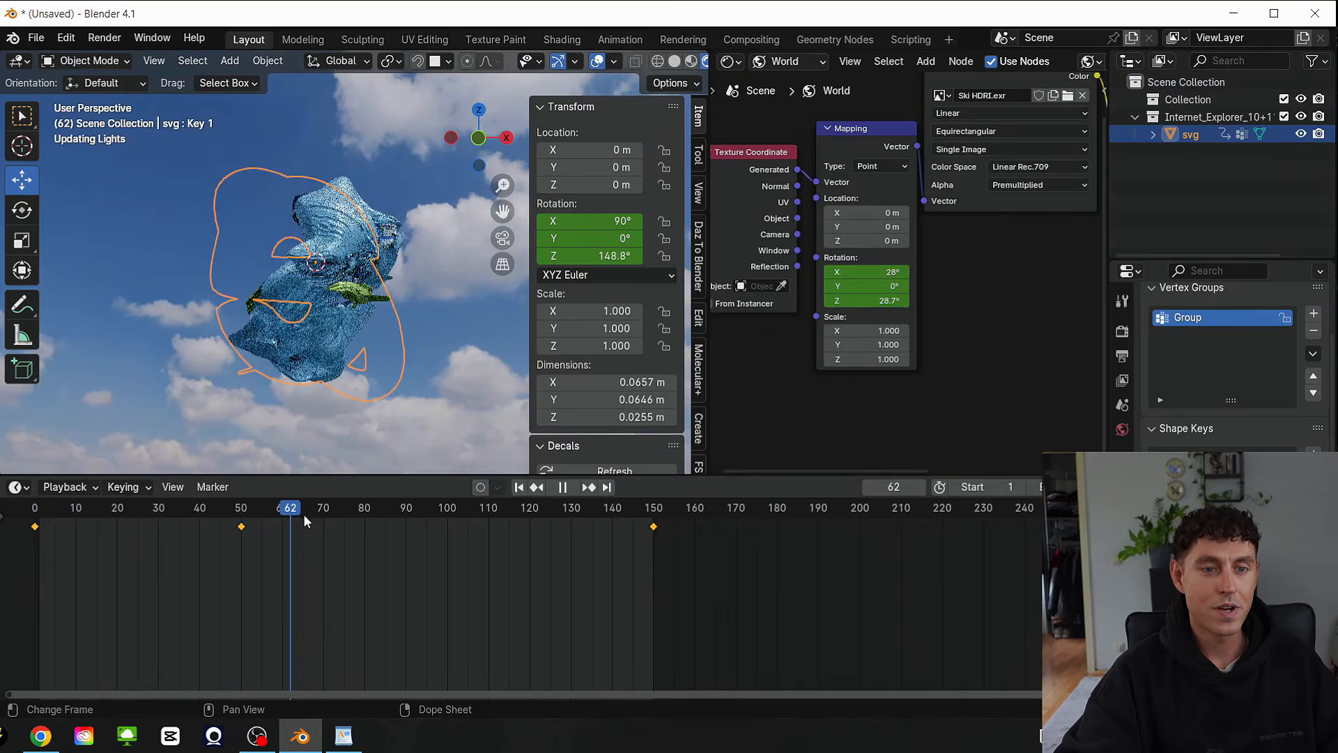
Scrub through the timeline in rendered shading to preview the logo's animation against the rotating sky
drag(303, 513, 562, 527)
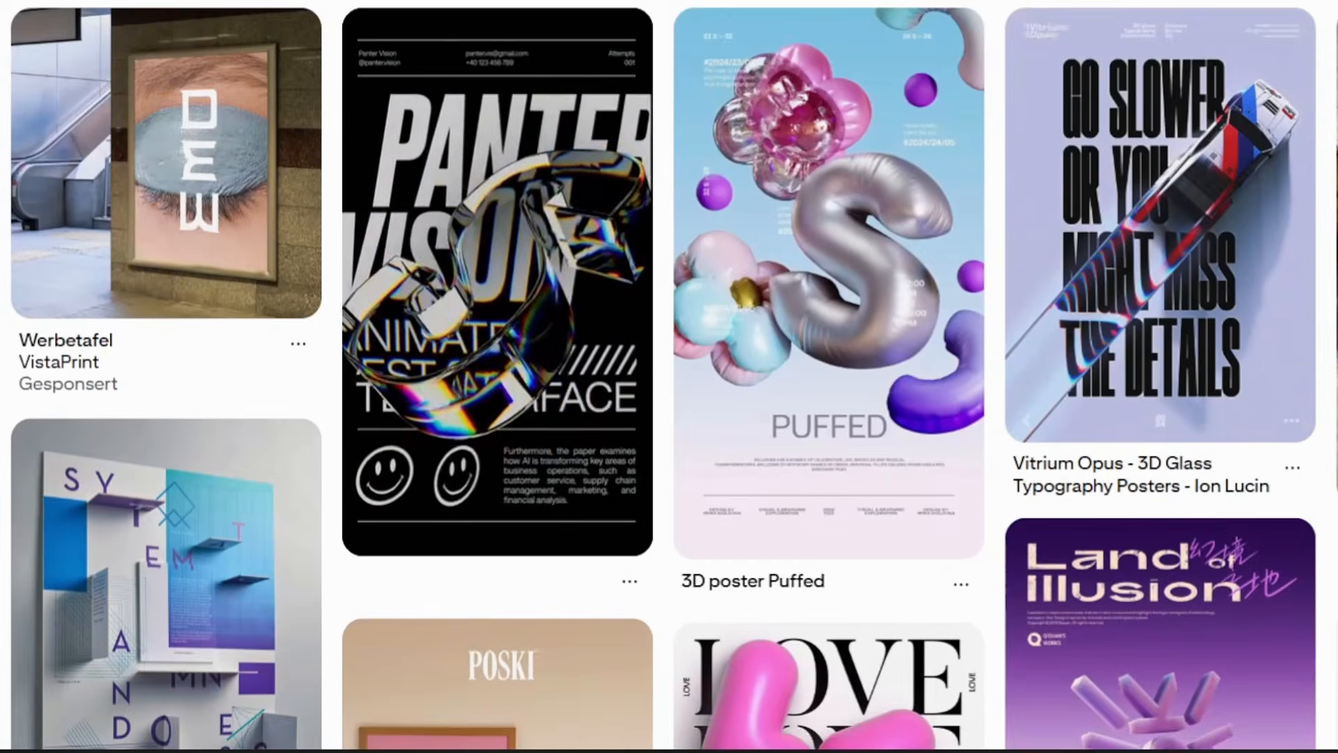
Switch to the Pinterest feed of poster designs and browse the 3D and inflated typography examples for inspiration
scroll(669, 376, down, 3)
scroll(668, 376, down, 8)
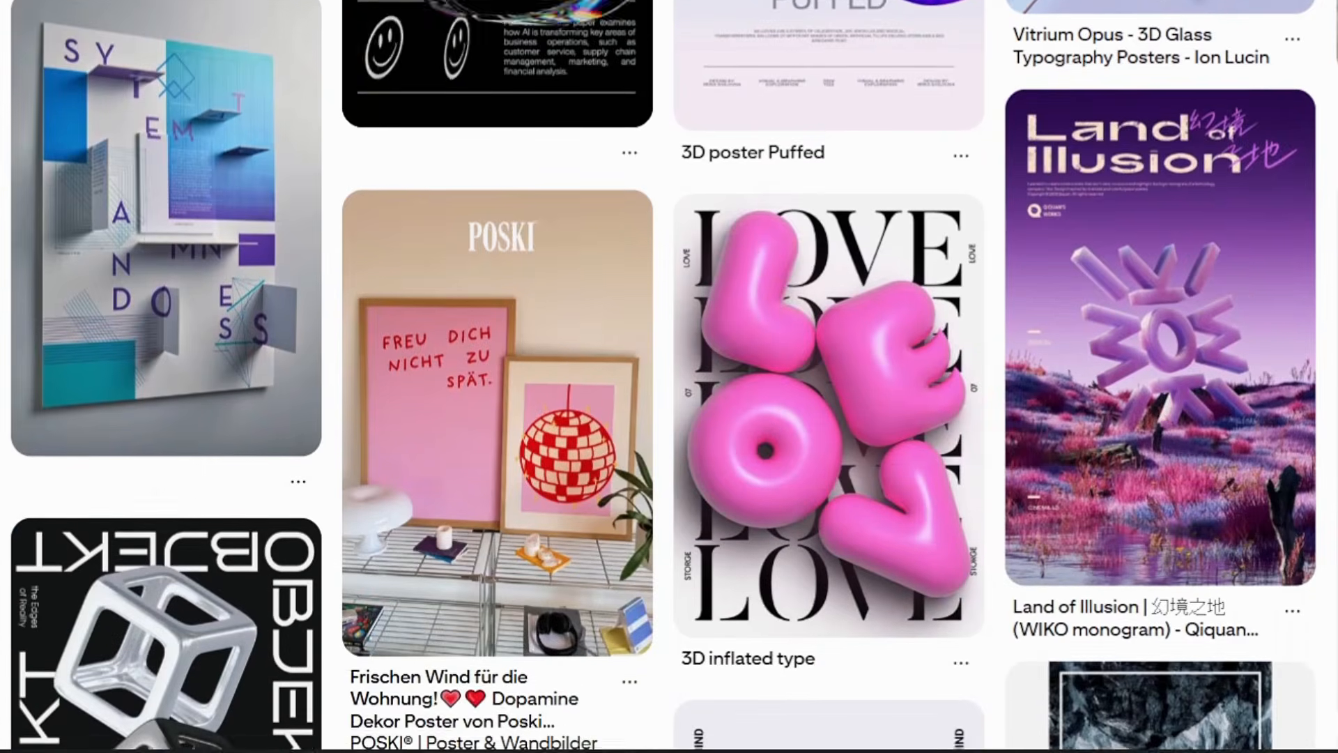
scroll(669, 376, down, 7)
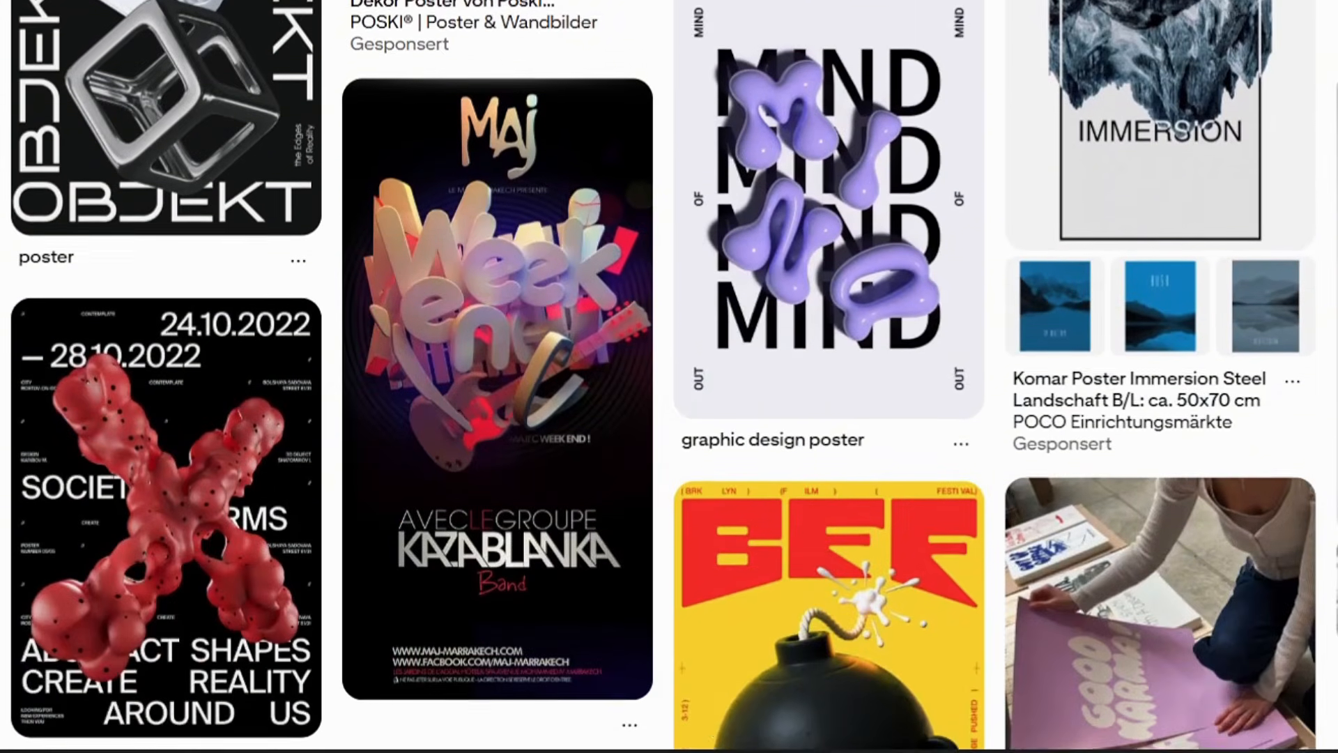
scroll(669, 377, down, 6)
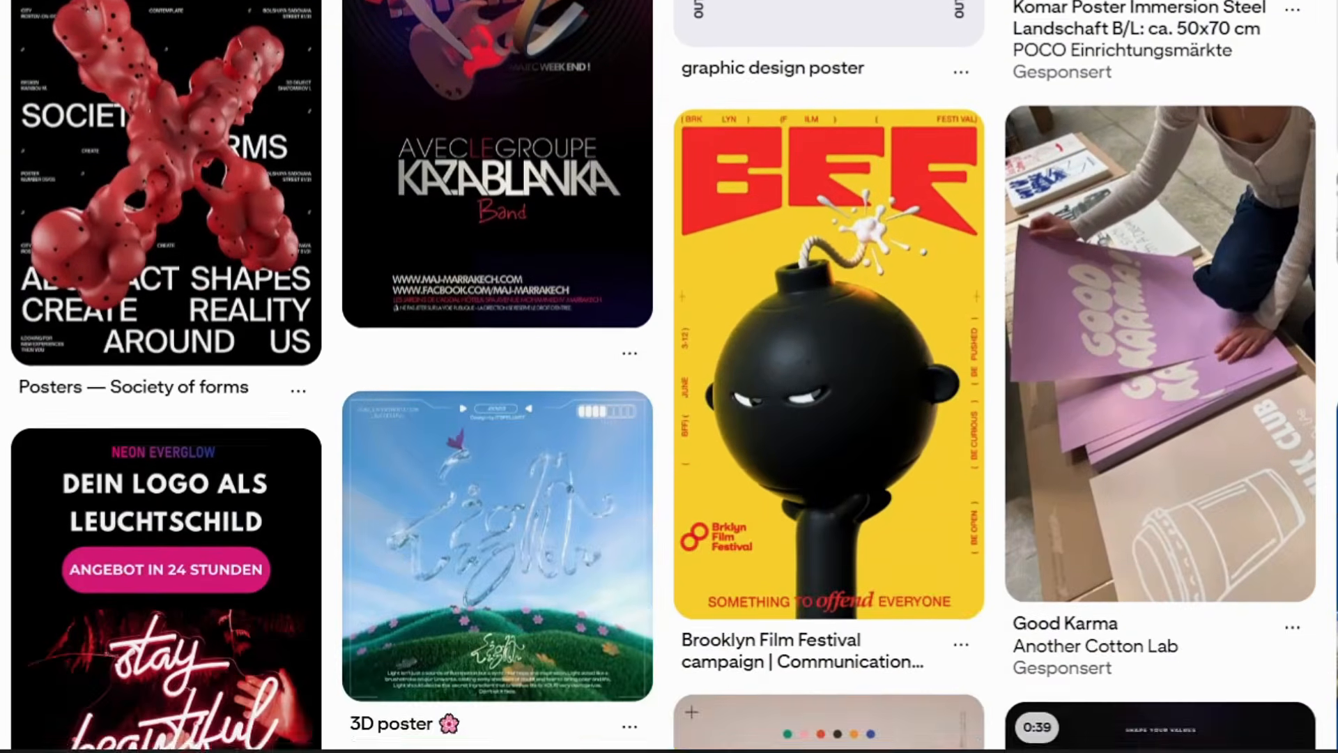
scroll(669, 376, down, 6)
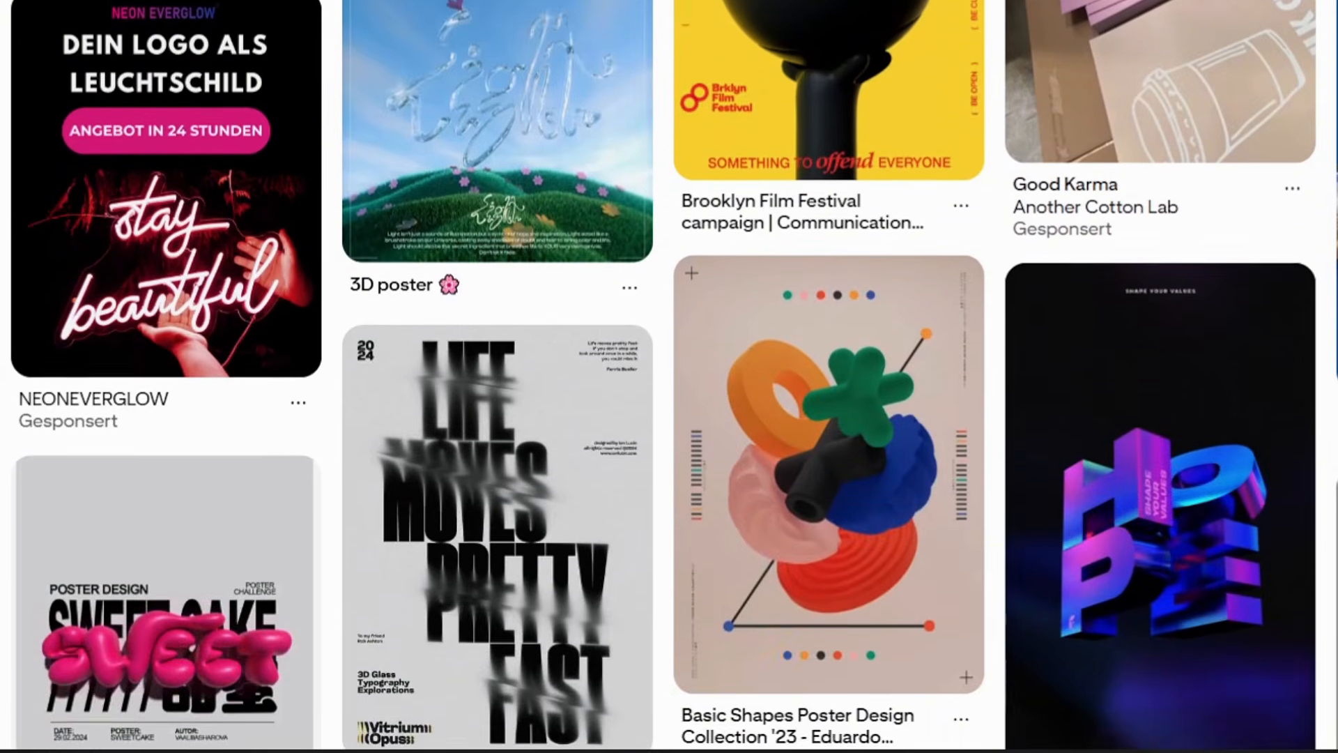
scroll(669, 377, down, 2)
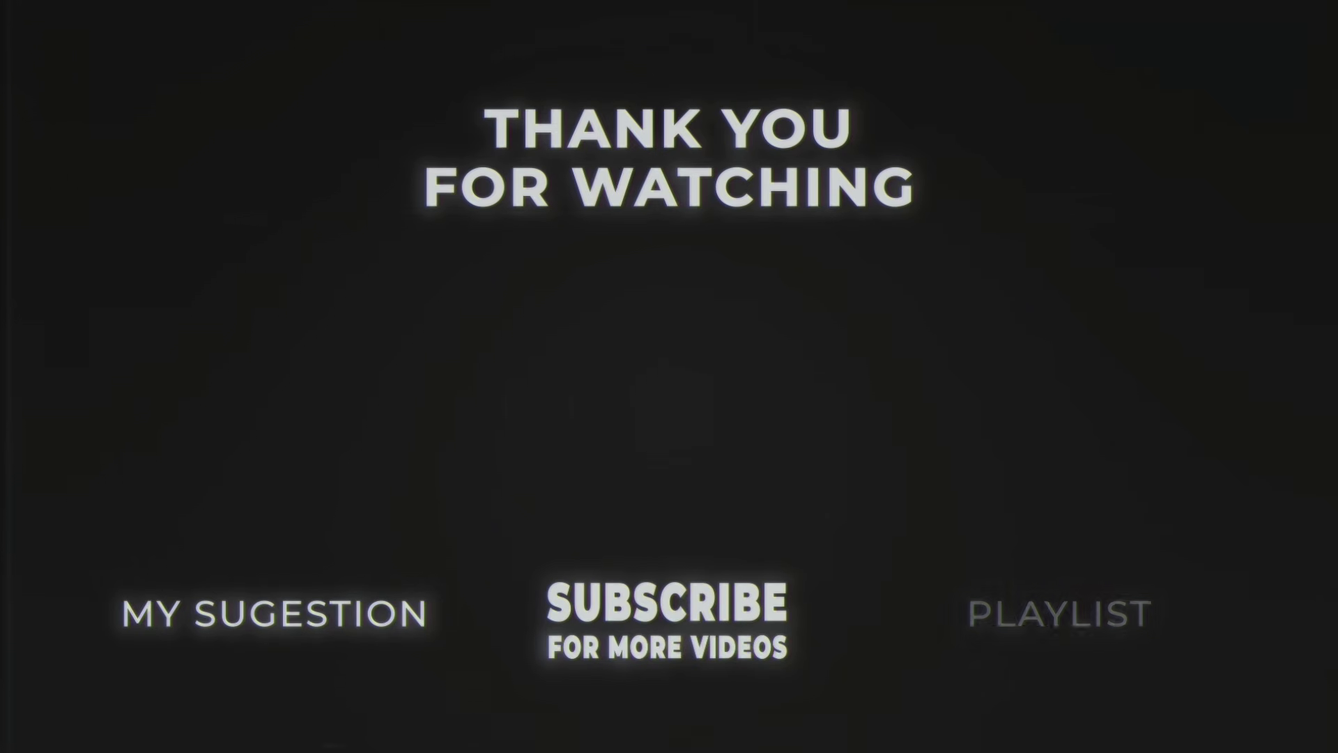